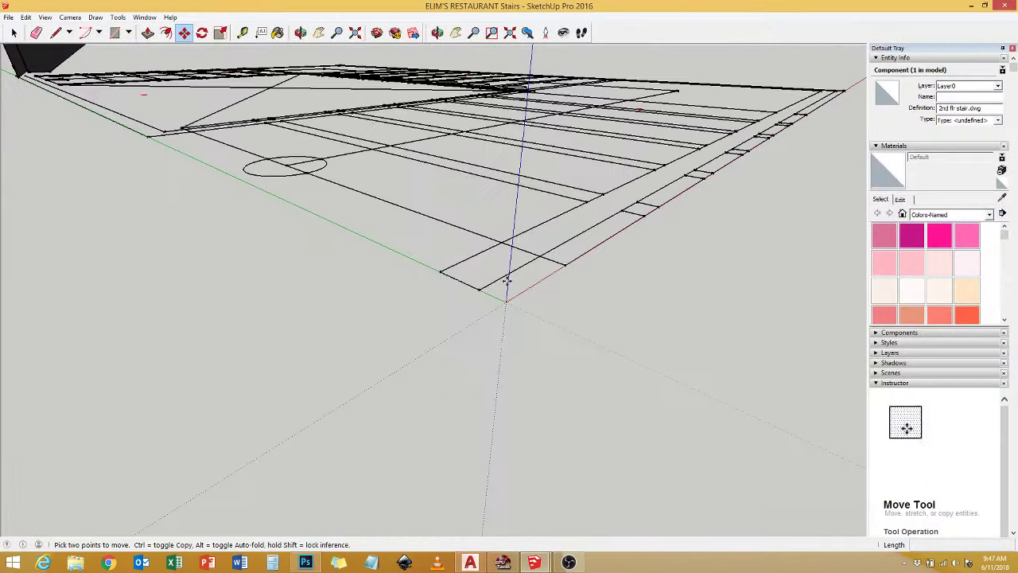
# Paste the copied tread block into the stair component and place two copies under the stairs.
pyautogui.moveTo(507, 281)
pyautogui.mouseDown(button='middle')
pyautogui.moveTo(523, 314)
pyautogui.moveTo(409, 168)
pyautogui.moveTo(311, 69)
pyautogui.moveTo(653, 382)
pyautogui.moveTo(480, 310)
pyautogui.moveTo(436, 389)
pyautogui.moveTo(445, 398)
pyautogui.moveTo(644, 400)
pyautogui.moveTo(481, 380)
pyautogui.mouseUp(button='middle')
pyautogui.doubleClick(480, 309)
pyautogui.hotkey('ctrl', 'v')
pyautogui.click(466, 420)
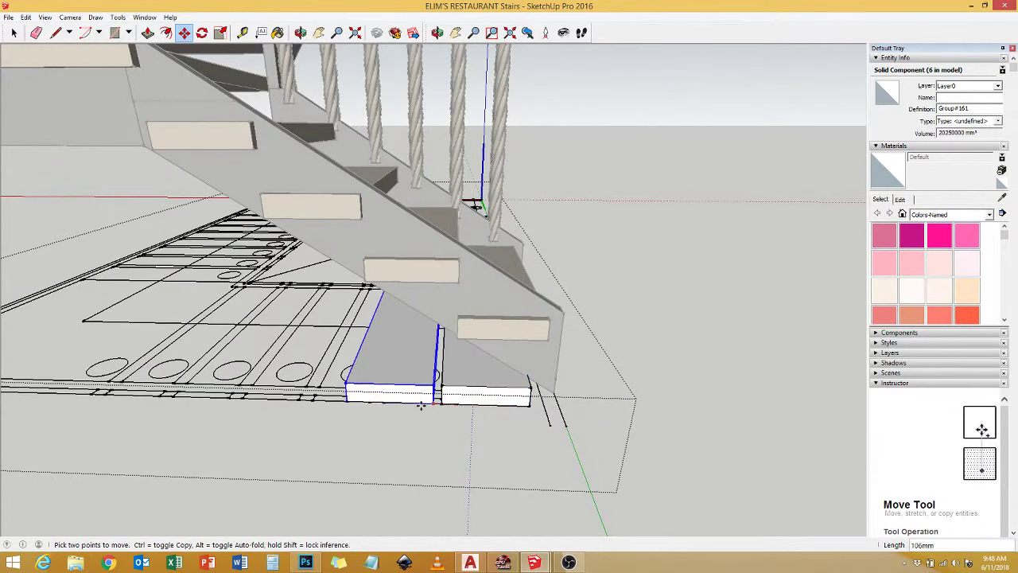
pyautogui.click(310, 395)
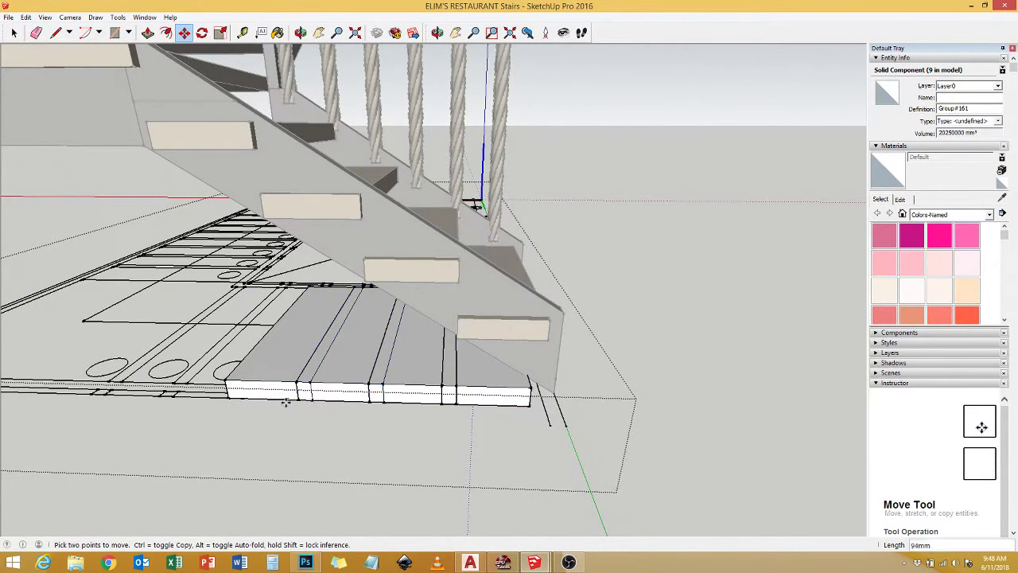
# Paste another tread block onto the floor plan and rotate it 90 degrees across the flight.
pyautogui.moveTo(242, 356)
pyautogui.mouseDown(button='middle')
pyautogui.moveTo(318, 398)
pyautogui.moveTo(583, 365)
pyautogui.mouseUp(button='middle')
pyautogui.hotkey('ctrl', 'v')
pyautogui.click(412, 342)
pyautogui.click(512, 354)
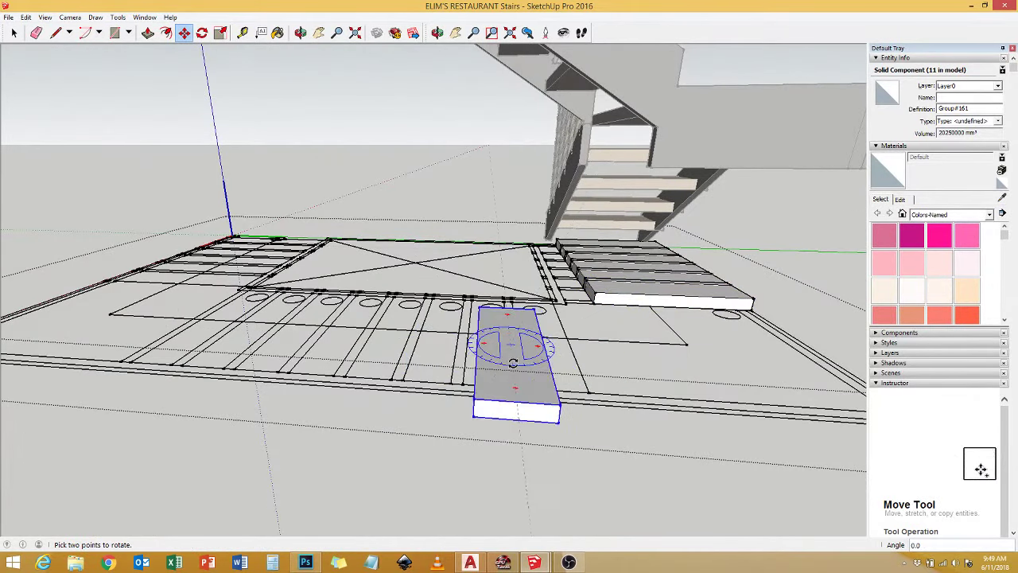
pyautogui.click(585, 382)
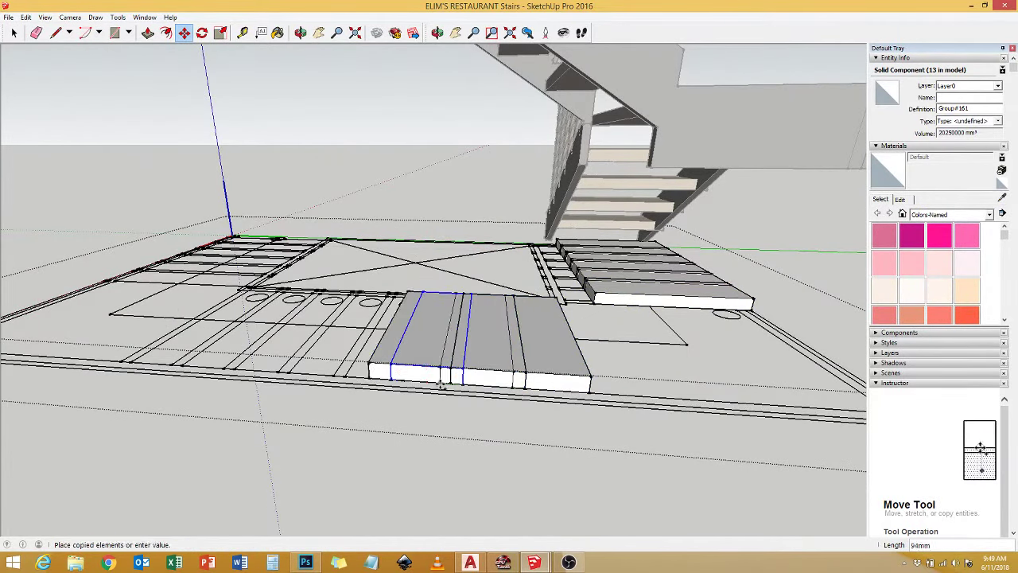
pyautogui.press('space')
# Window-select the row of treads and stretch it with Scale to fill the flight.
pyautogui.moveTo(332, 346); pyautogui.dragTo(500, 395, button='middle')
pyautogui.click(500, 395)
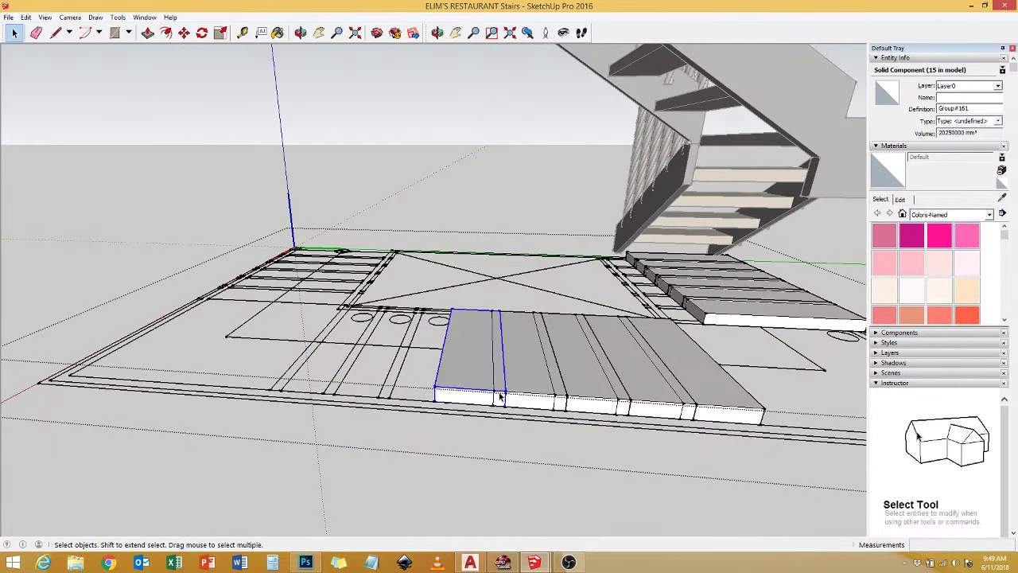
pyautogui.moveTo(322, 373); pyautogui.dragTo(509, 315, button='middle')
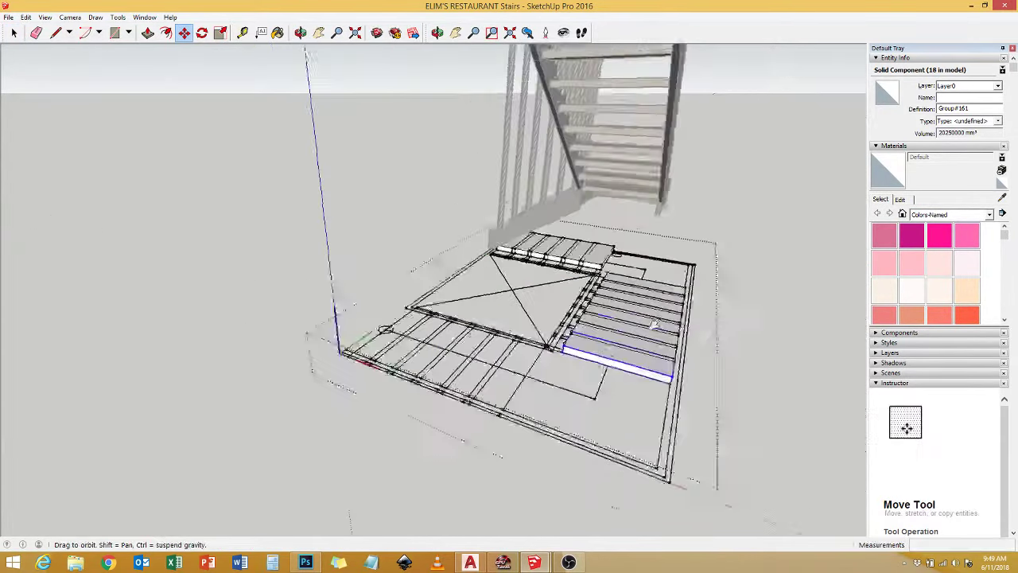
pyautogui.moveTo(659, 371); pyautogui.dragTo(659, 371)
pyautogui.moveTo(659, 371); pyautogui.dragTo(526, 248, button='middle')
pyautogui.press('s')
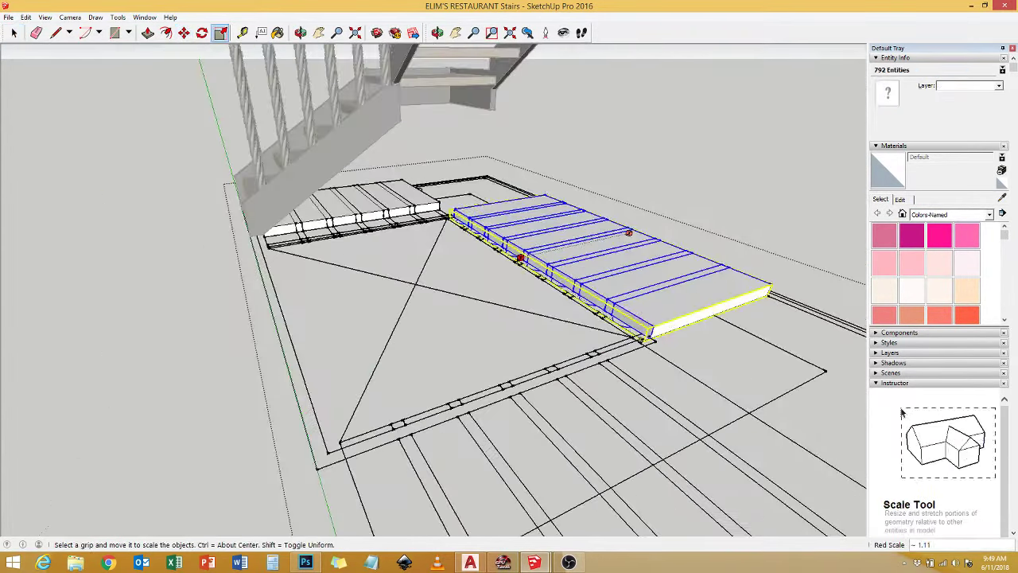
pyautogui.scroll(2, 525, 247)
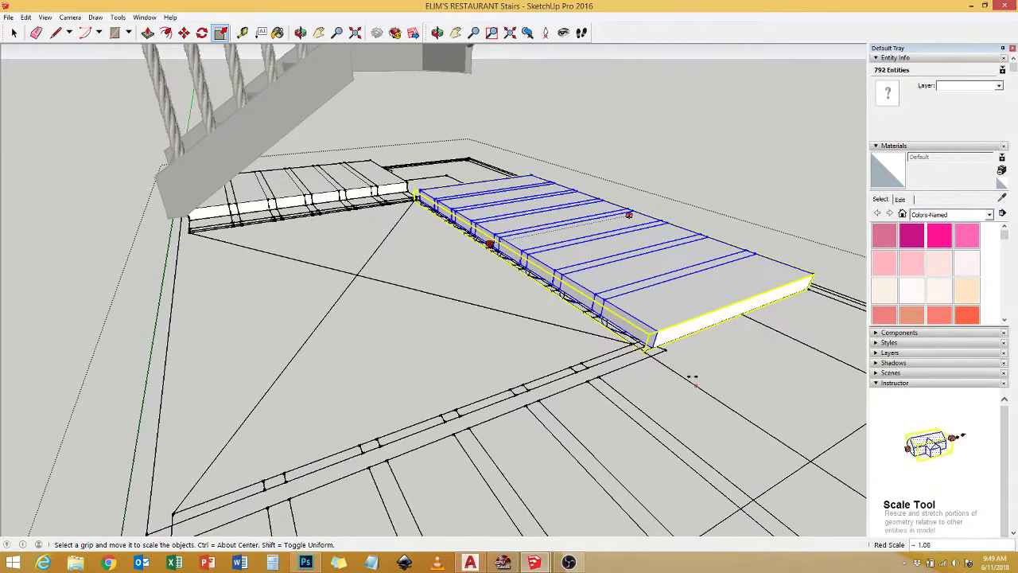
pyautogui.moveTo(692, 379); pyautogui.dragTo(398, 382, button='middle')
# Select several treads in the second flight and resize them with Scale.
pyautogui.click(581, 343)
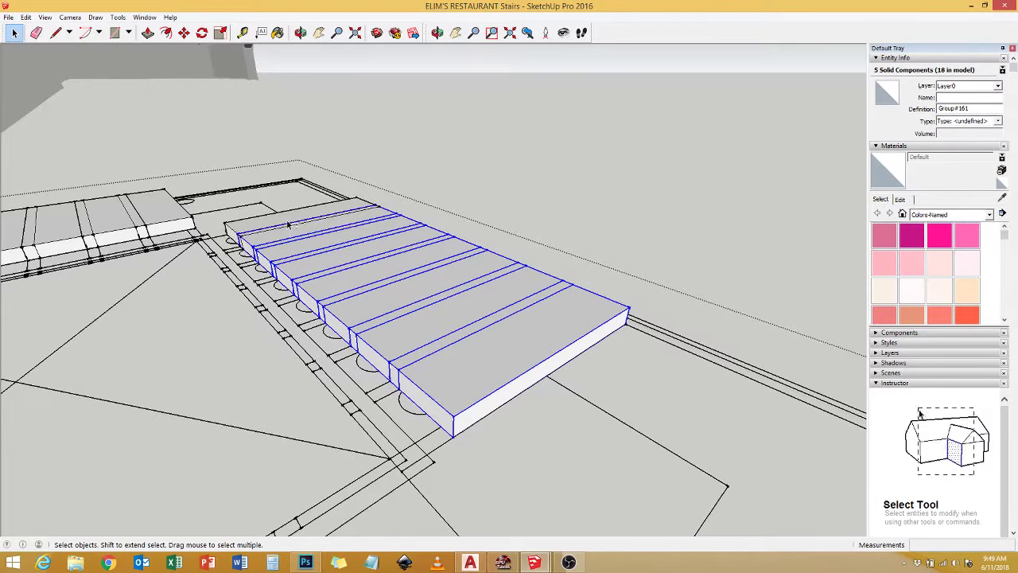
pyautogui.press('space')
pyautogui.moveTo(509, 334); pyautogui.dragTo(560, 223, button='middle')
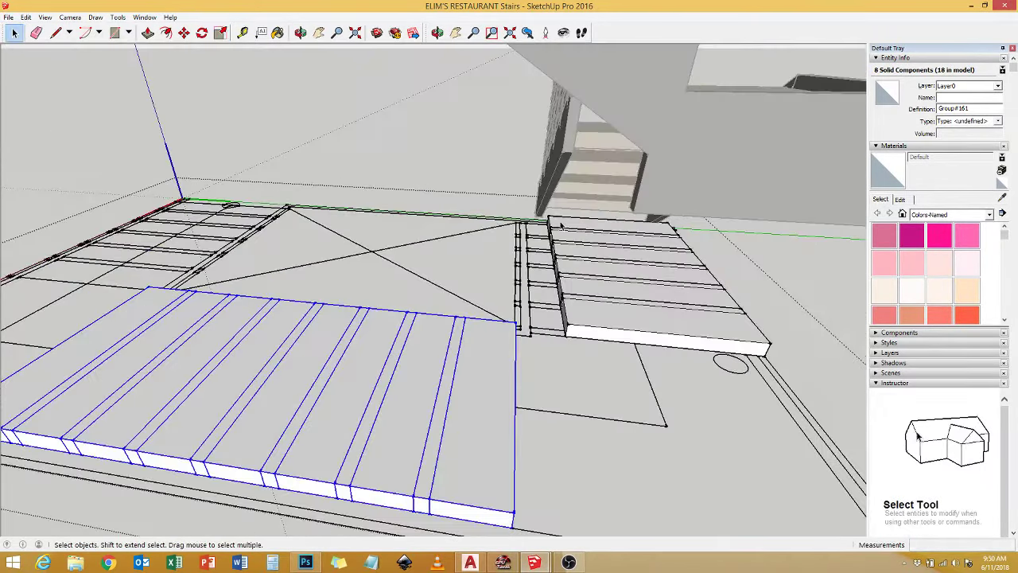
pyautogui.moveTo(594, 268); pyautogui.dragTo(634, 285)
pyautogui.press('s')
pyautogui.moveTo(634, 285); pyautogui.dragTo(634, 285, button='middle')
pyautogui.press('space')
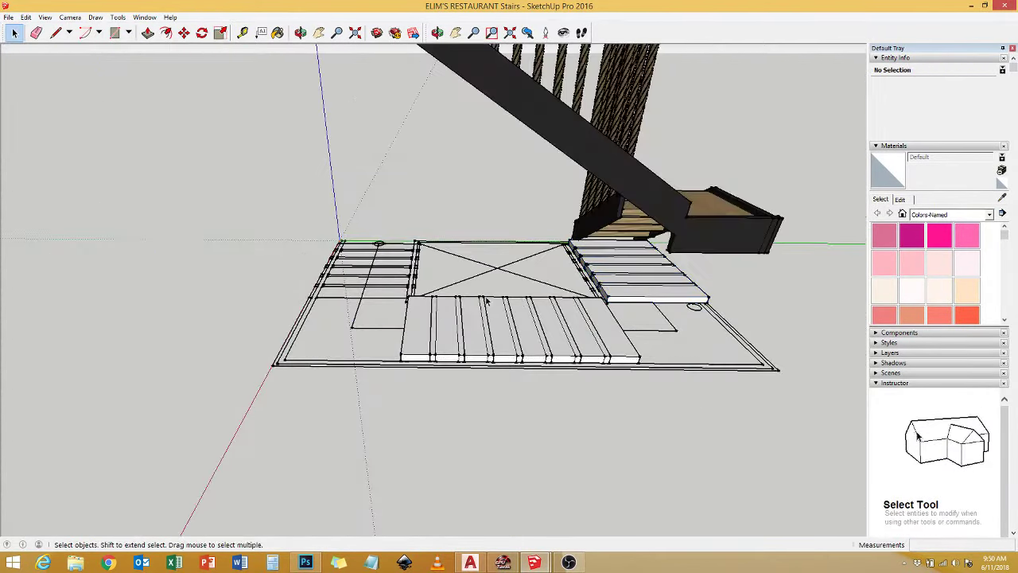
pyautogui.moveTo(555, 323); pyautogui.dragTo(493, 270, button='middle')
# Copy a tread with Move and Ctrl, placing the copy beside the original.
pyautogui.click(493, 271)
pyautogui.scroll(5, 493, 372)
pyautogui.press('m')
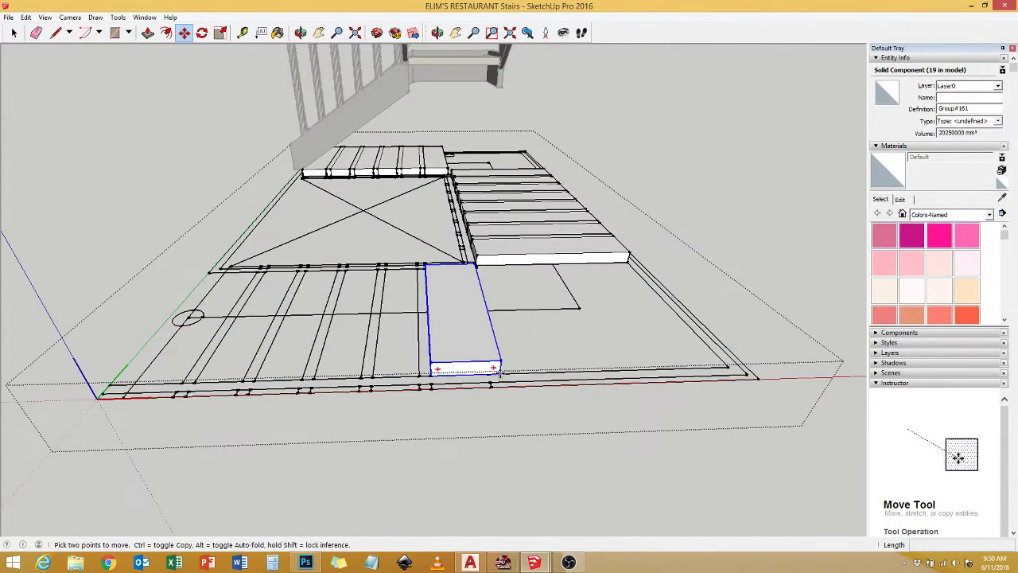
pyautogui.click(478, 370)
pyautogui.press('ctrl')
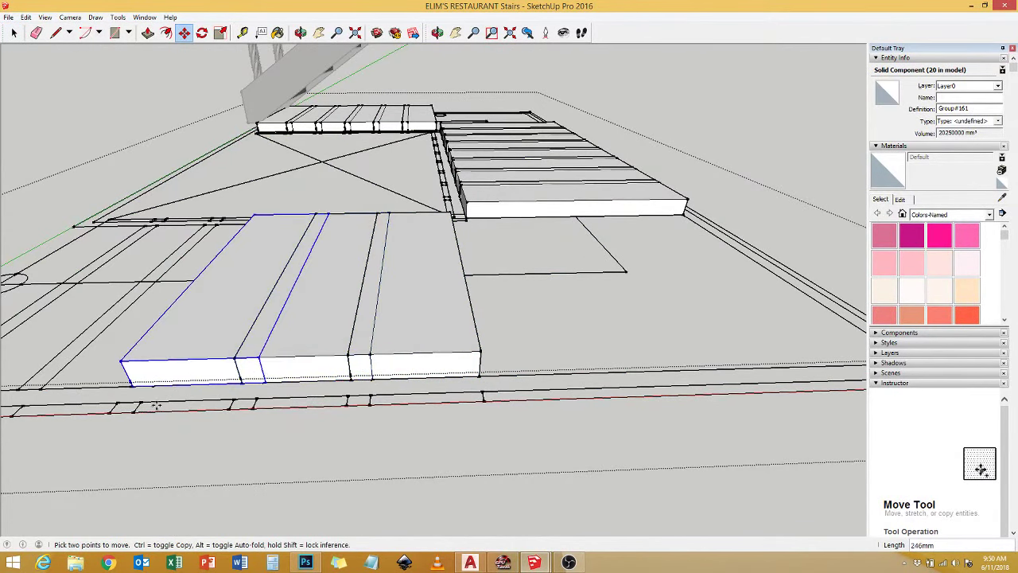
pyautogui.moveTo(156, 406); pyautogui.dragTo(520, 352, button='middle')
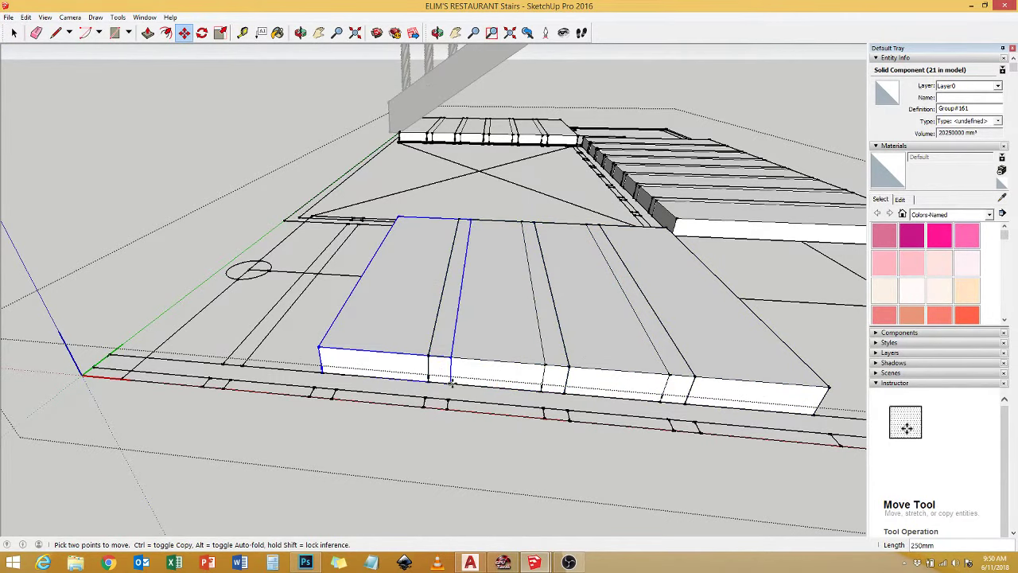
pyautogui.click(246, 360)
# Resize the new flight's treads with Scale, then select the floor plan component.
pyautogui.moveTo(358, 357); pyautogui.dragTo(632, 352, button='middle')
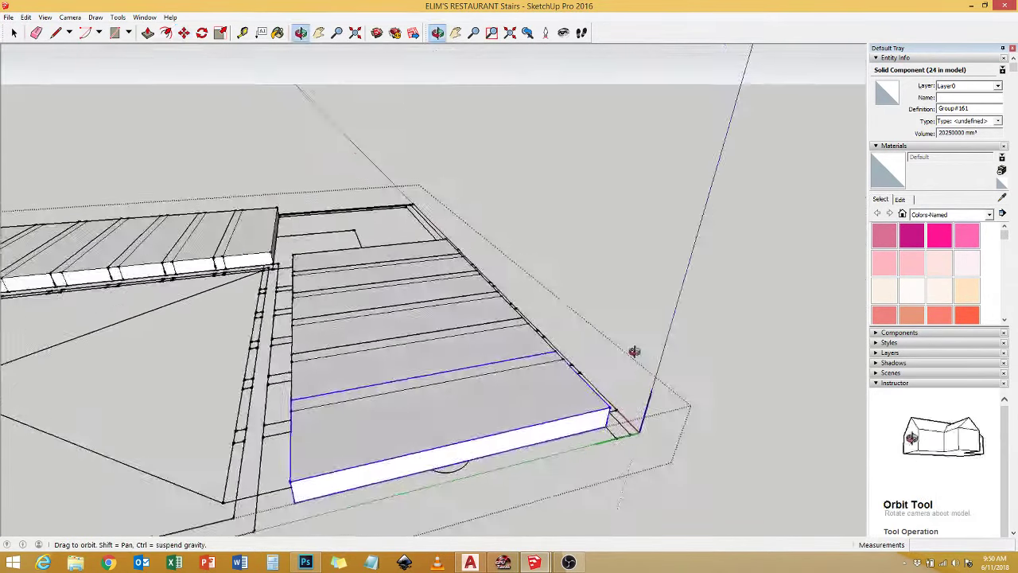
pyautogui.press('space')
pyautogui.press('s')
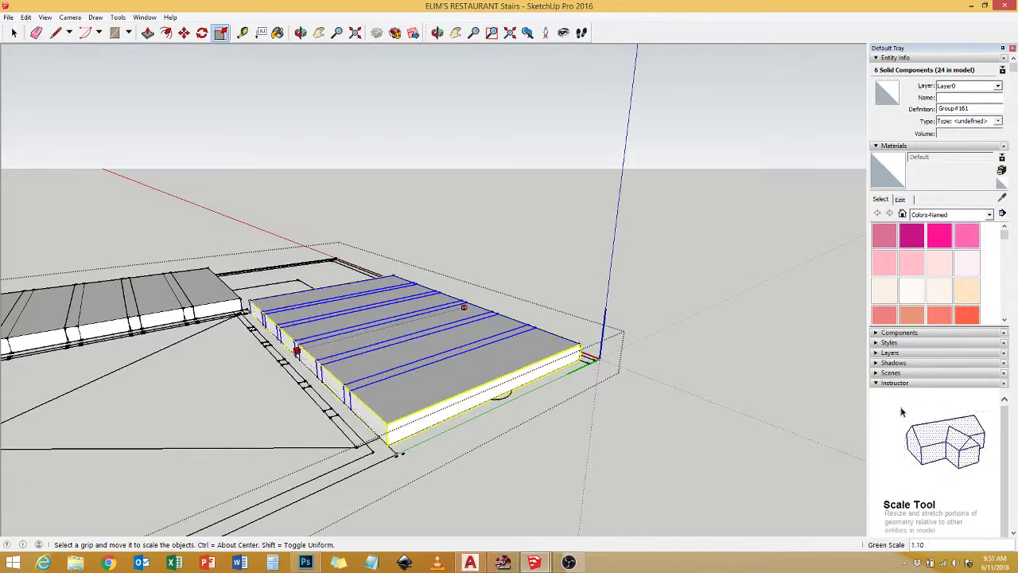
pyautogui.press('space')
pyautogui.moveTo(246, 422)
pyautogui.mouseDown(button='middle')
pyautogui.moveTo(458, 270)
pyautogui.moveTo(592, 364)
pyautogui.mouseUp(button='middle')
pyautogui.click(591, 364)
pyautogui.moveTo(434, 304); pyautogui.dragTo(470, 287, button='middle')
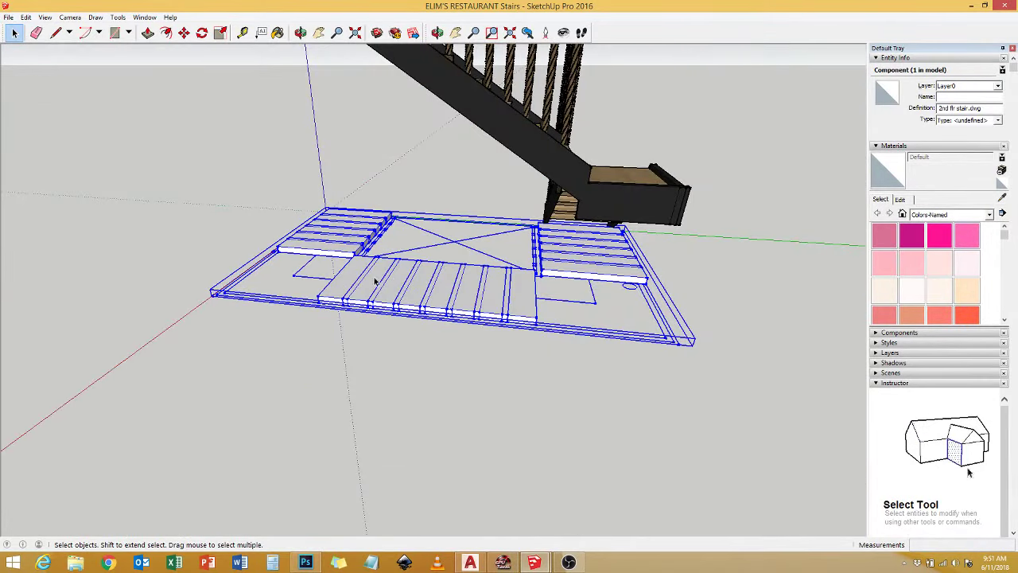
pyautogui.moveTo(375, 282)
pyautogui.mouseDown(button='middle')
pyautogui.moveTo(308, 409)
pyautogui.moveTo(575, 348)
pyautogui.moveTo(365, 238)
pyautogui.moveTo(359, 475)
pyautogui.moveTo(518, 443)
pyautogui.moveTo(352, 91)
pyautogui.moveTo(506, 484)
pyautogui.mouseUp(button='middle')
# Add a Tape Measure guide between two points on the stair.
pyautogui.scroll(5, 365, 231)
pyautogui.press('t')
pyautogui.click(366, 227)
pyautogui.scroll(-5, 366, 228)
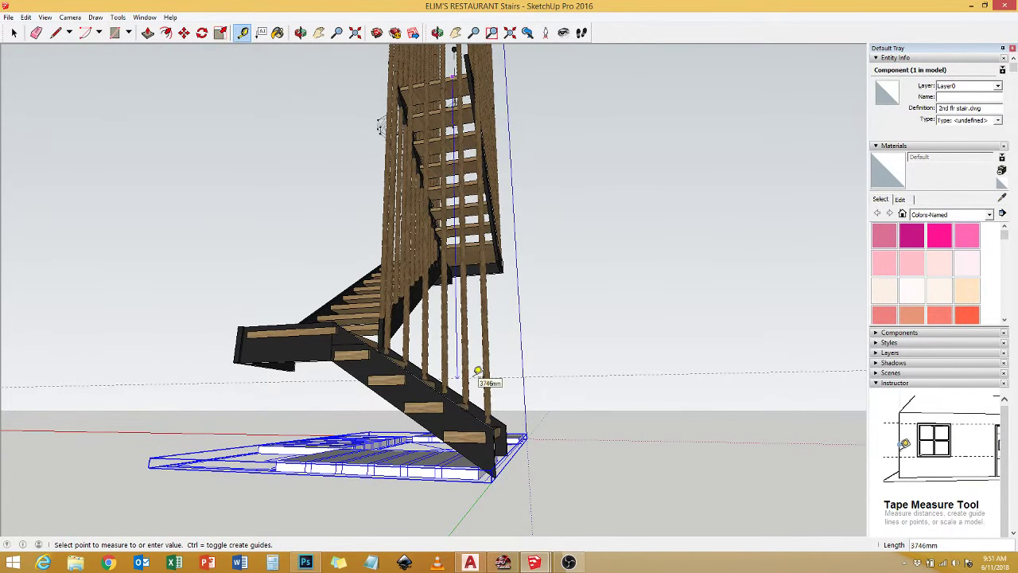
pyautogui.moveTo(482, 383); pyautogui.dragTo(386, 448, button='middle')
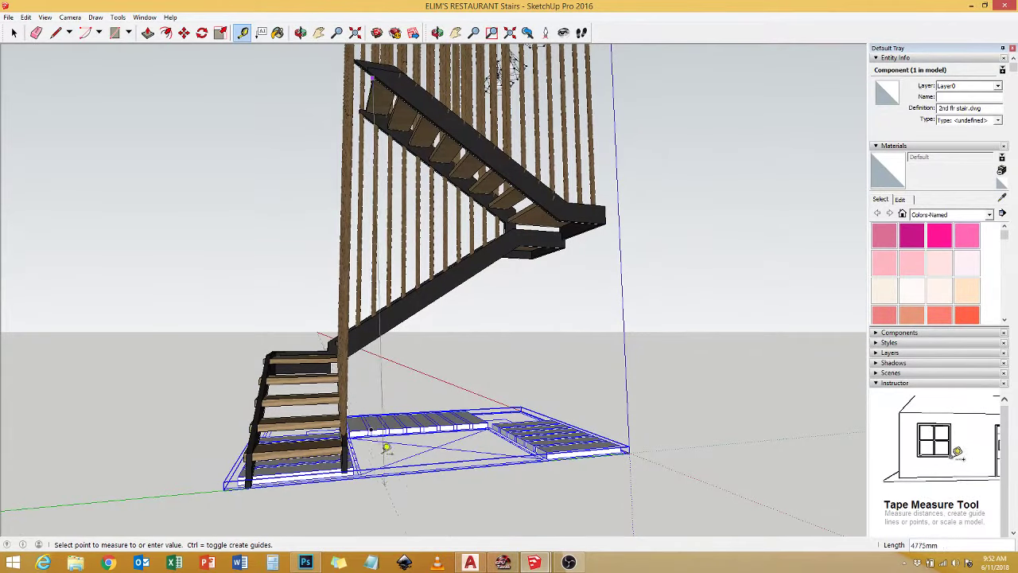
pyautogui.scroll(1, 373, 451)
pyautogui.scroll(2, 375, 450)
pyautogui.scroll(2, 372, 452)
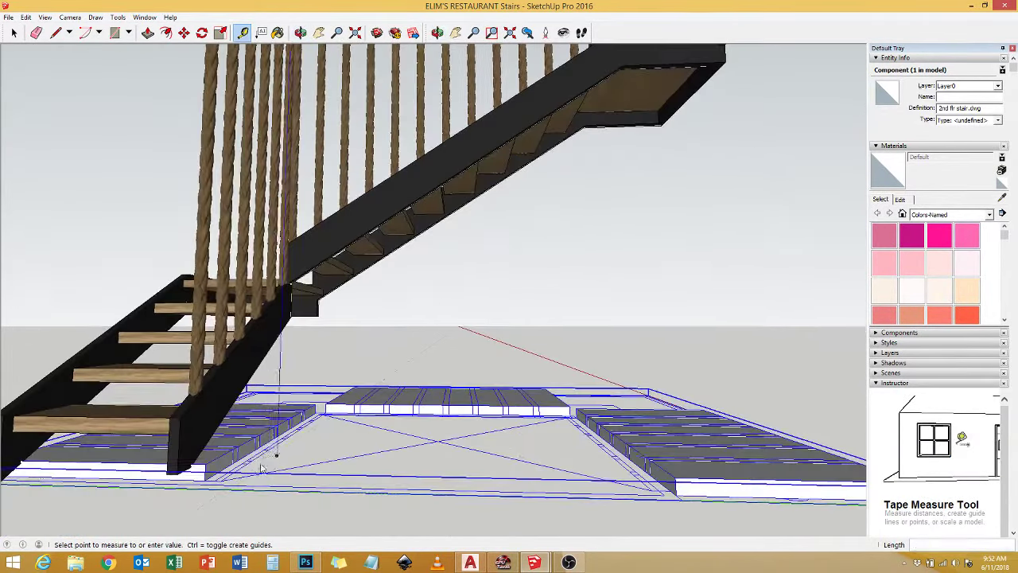
pyautogui.click(282, 451)
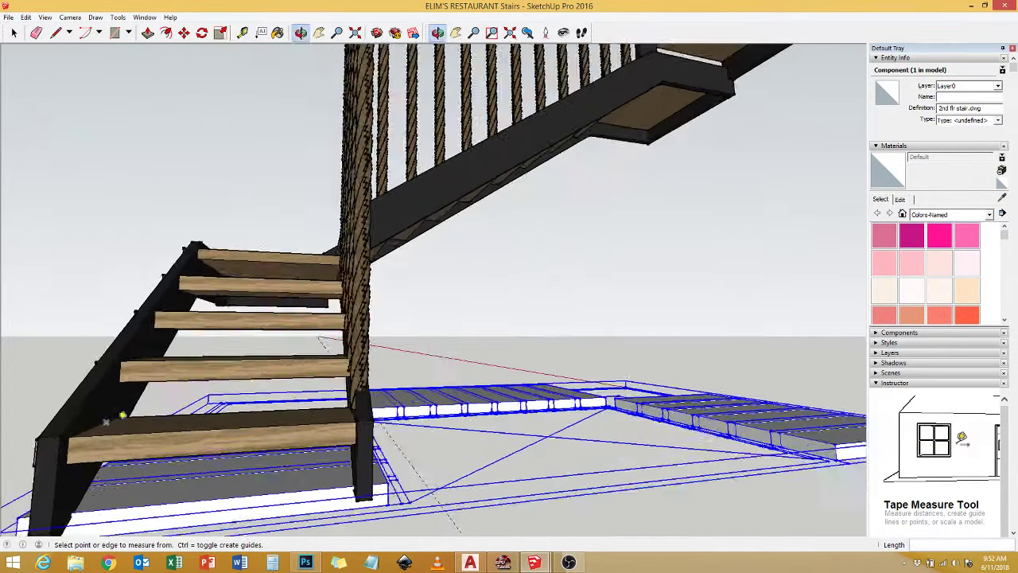
# Open the floor treads group for editing.
pyautogui.moveTo(122, 448); pyautogui.dragTo(504, 411, button='middle')
pyautogui.scroll(3, 280, 379)
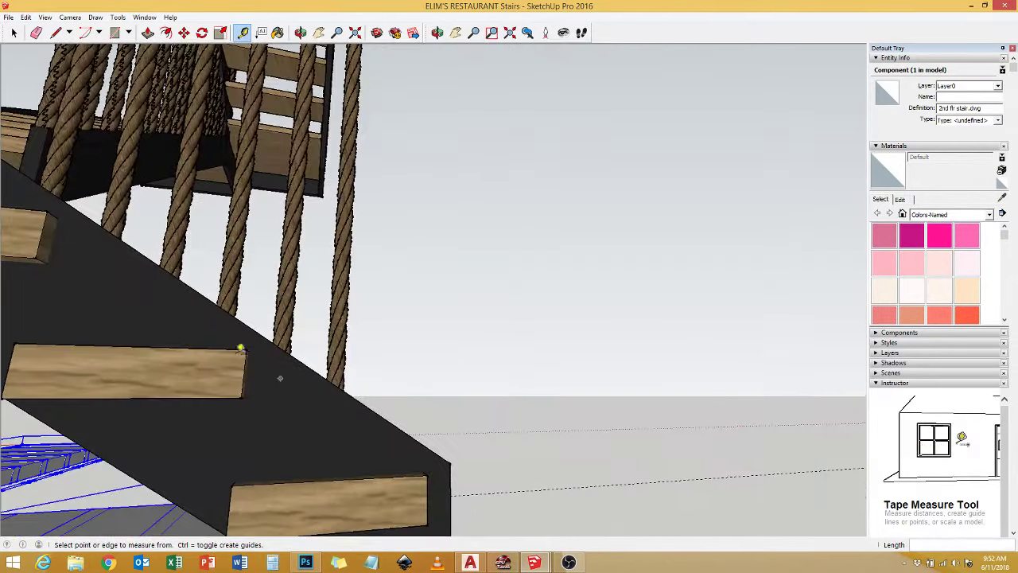
pyautogui.moveTo(242, 480); pyautogui.dragTo(309, 474, button='middle')
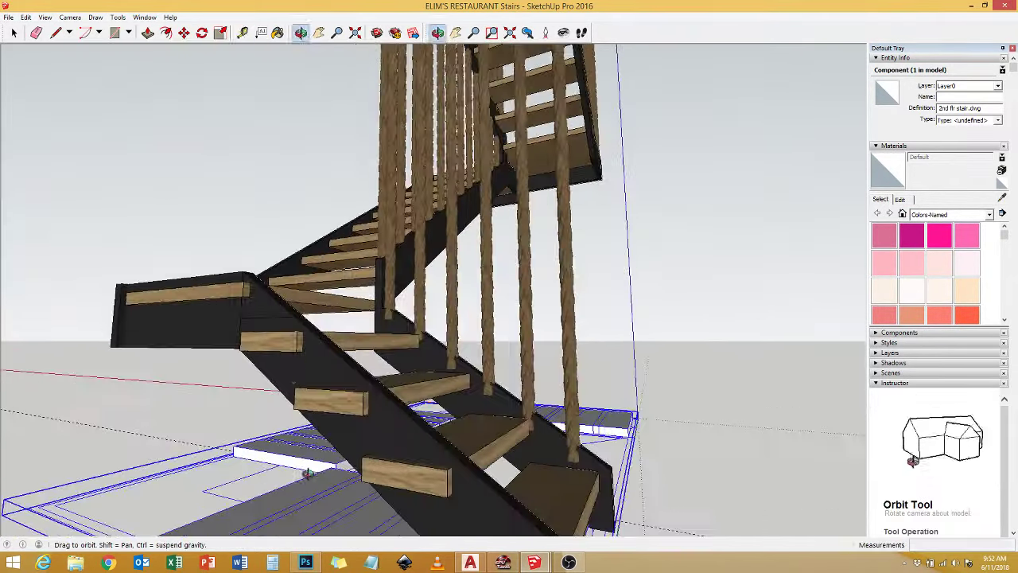
pyautogui.moveTo(301, 383); pyautogui.dragTo(520, 460, button='middle')
pyautogui.press('space')
pyautogui.doubleClick(520, 460)
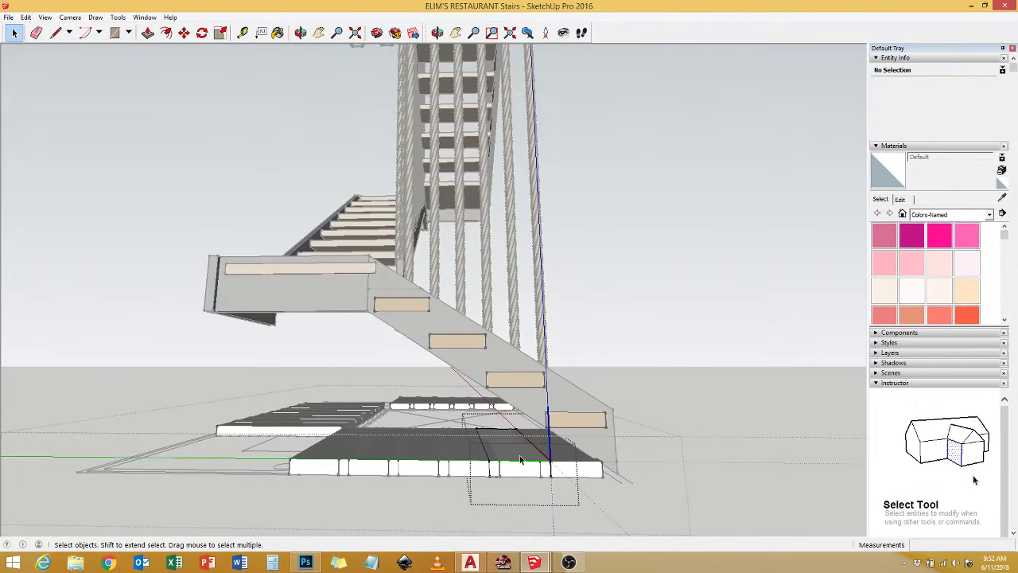
# Paint the connected floor treads with the wood material.
pyautogui.scroll(3, 518, 461)
pyautogui.press('space')
pyautogui.tripleClick(477, 466)
pyautogui.press('b')
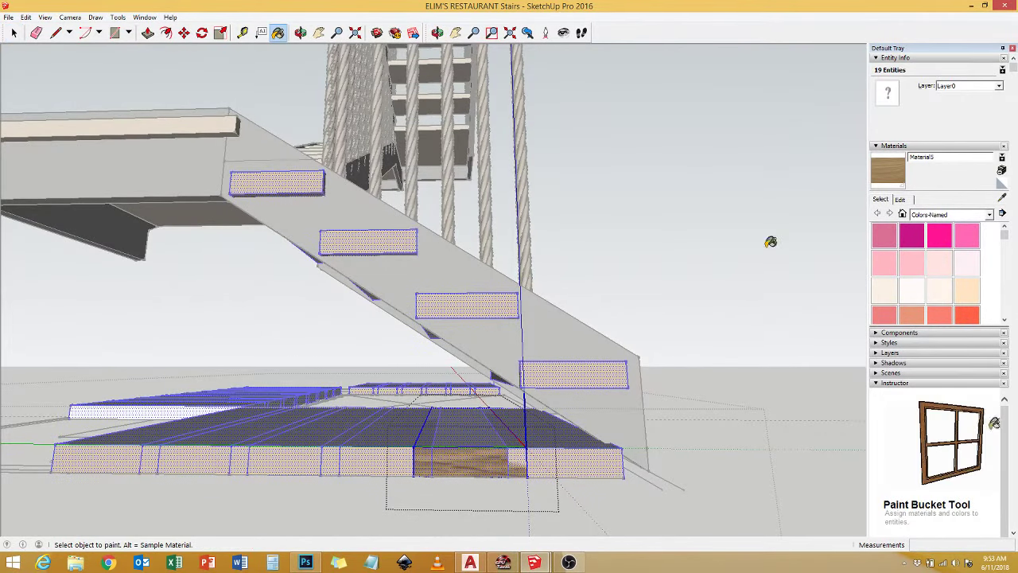
pyautogui.click(458, 444)
pyautogui.press('space')
pyautogui.click(459, 444)
# Inside the deck group, raise three boards by 200 mm each.
pyautogui.doubleClick(538, 458)
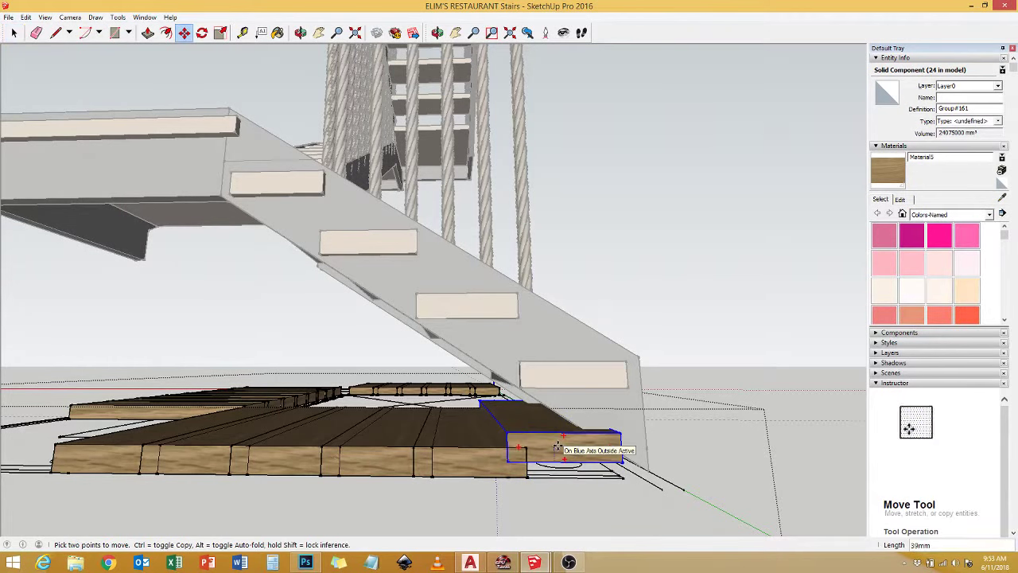
pyautogui.write('200')
pyautogui.press('Return')
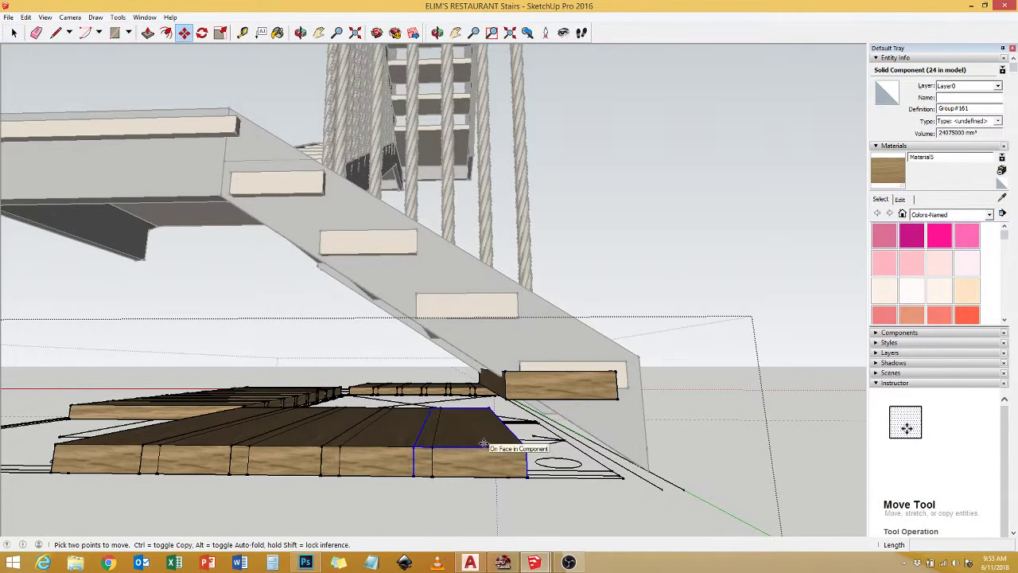
pyautogui.write('200')
pyautogui.press('Return')
pyautogui.write('200')
pyautogui.press('Return')
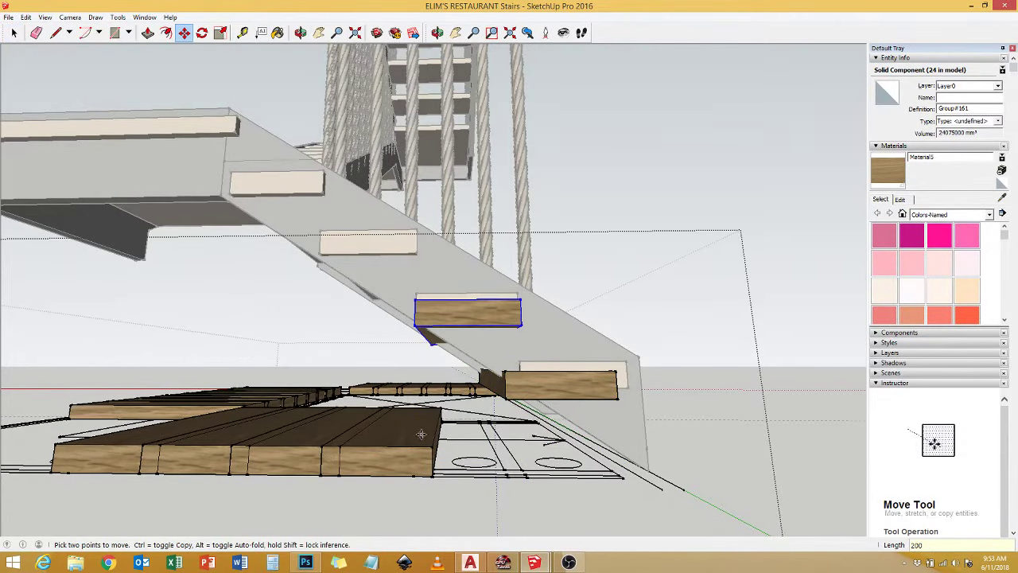
pyautogui.scroll(-3, 457, 401)
# Select nine lower-middle deck boards together.
pyautogui.press('space')
pyautogui.moveTo(457, 402); pyautogui.dragTo(450, 453, button='middle')
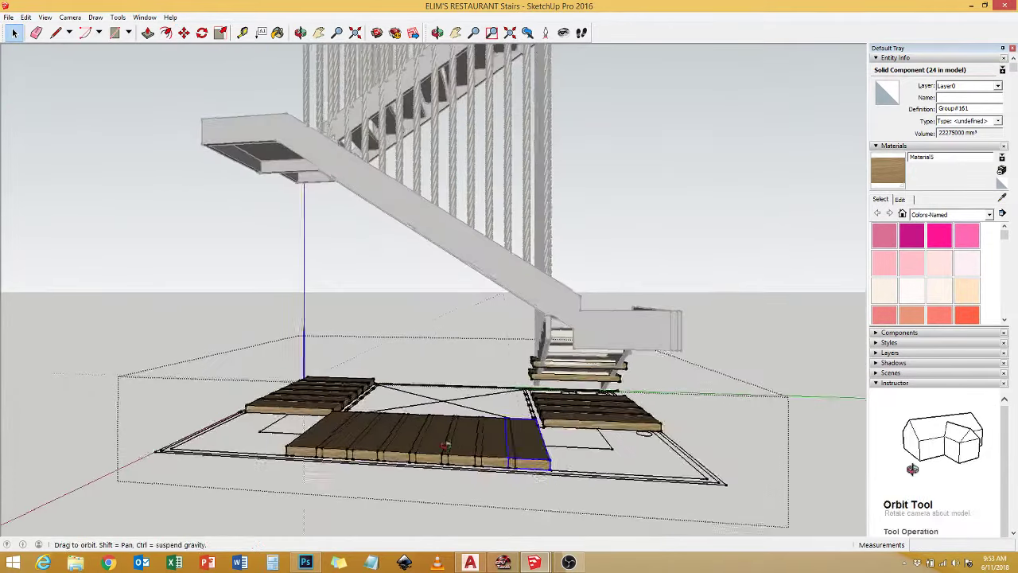
pyautogui.click(450, 453)
pyautogui.moveTo(450, 454); pyautogui.dragTo(539, 427)
pyautogui.moveTo(539, 427); pyautogui.dragTo(404, 498, button='middle')
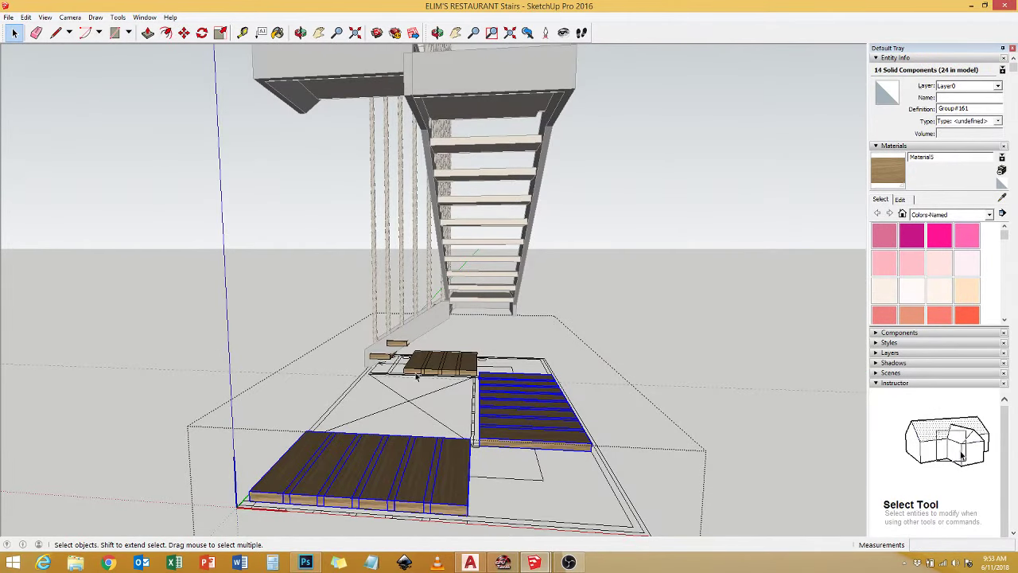
pyautogui.moveTo(471, 368)
pyautogui.mouseDown(button='middle')
pyautogui.moveTo(659, 391)
pyautogui.moveTo(480, 433)
pyautogui.moveTo(581, 496)
pyautogui.mouseUp(button='middle')
pyautogui.rightClick(480, 434)
pyautogui.press('Escape')
# Move the selected deck boards up onto the stringers at their new height.
pyautogui.press('m')
pyautogui.click(547, 419)
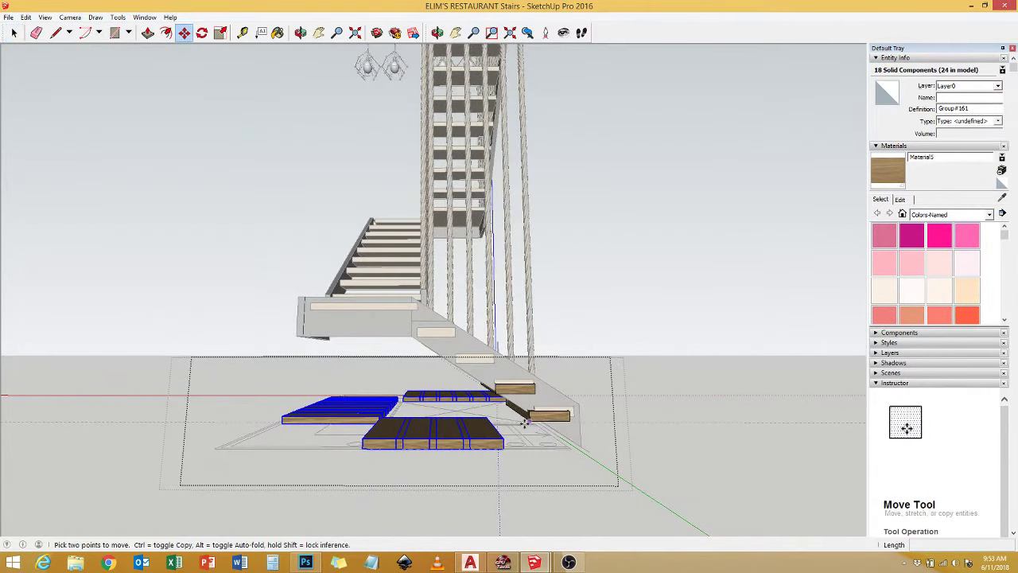
pyautogui.moveTo(548, 419)
pyautogui.mouseDown(button='middle')
pyautogui.moveTo(611, 206)
pyautogui.moveTo(578, 159)
pyautogui.mouseUp(button='middle')
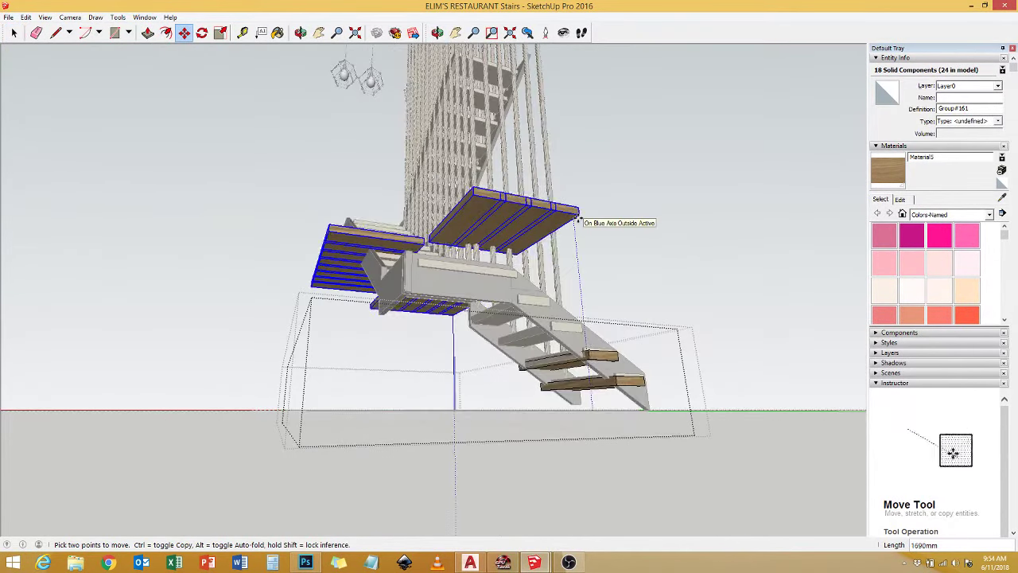
pyautogui.moveTo(580, 237); pyautogui.dragTo(484, 425, button='middle')
pyautogui.scroll(5, 483, 425)
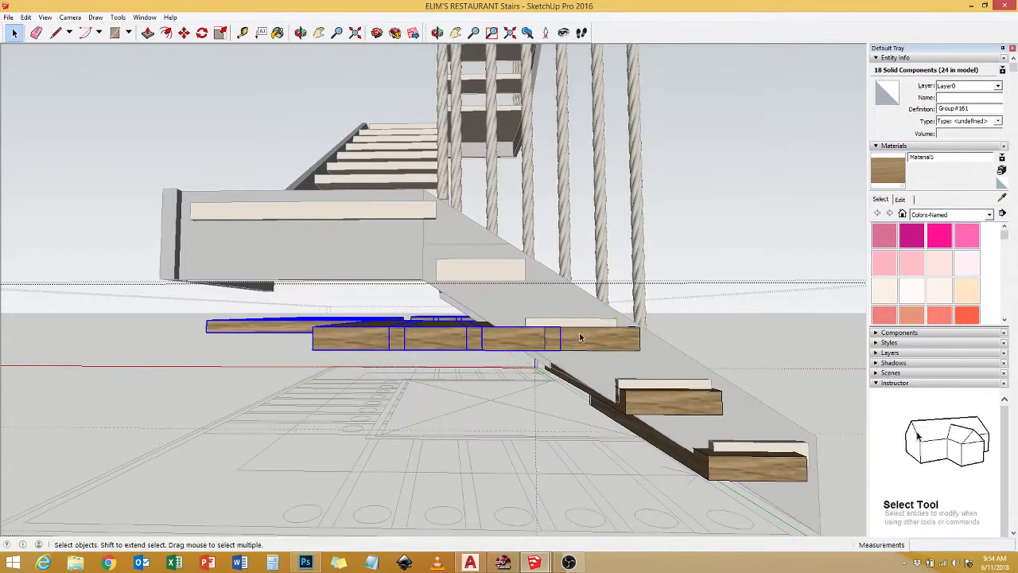
pyautogui.click(529, 280)
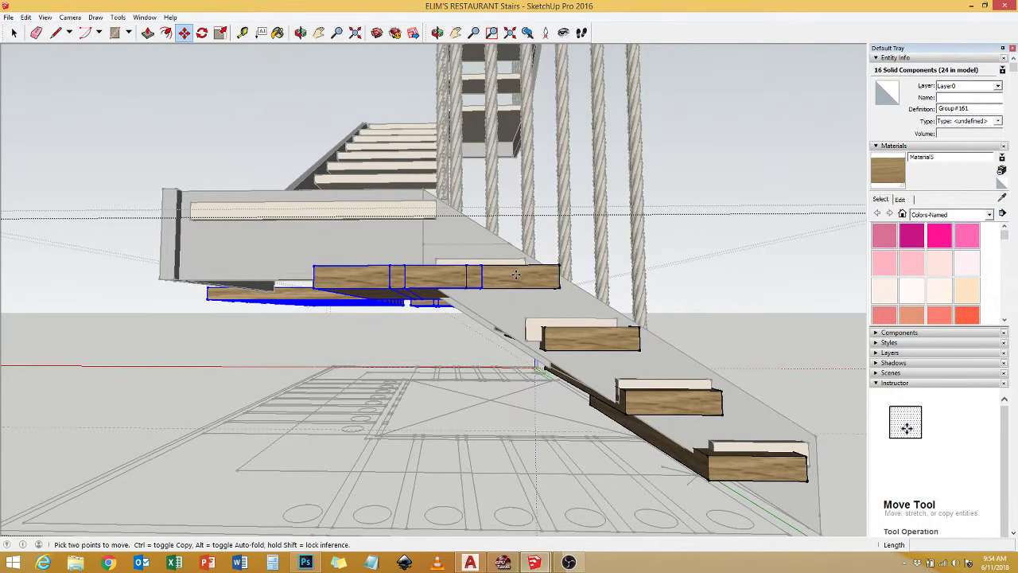
pyautogui.click(516, 275)
pyautogui.press('Return')
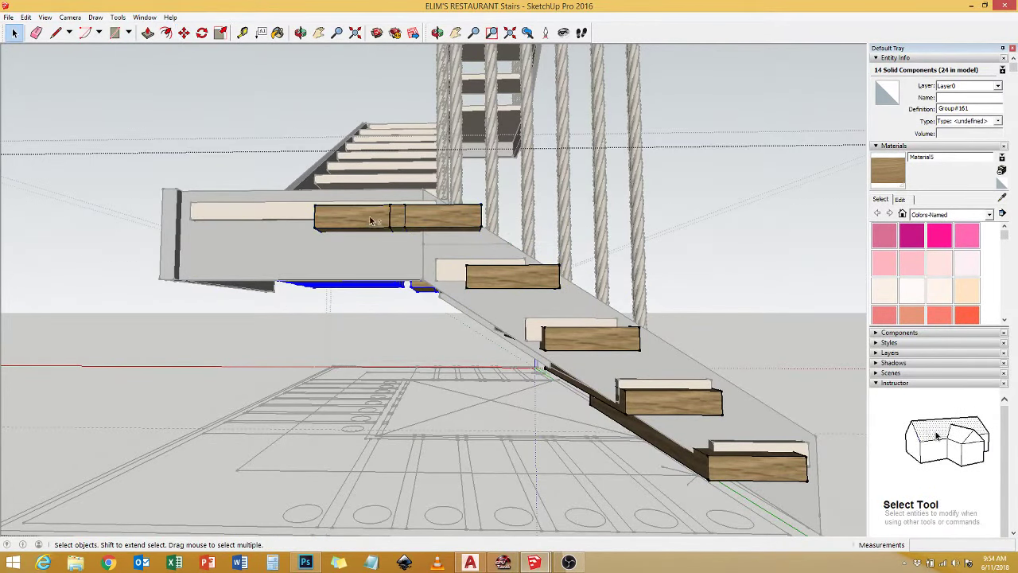
# Lift the selected boards further, levelling them with the left board.
pyautogui.click(426, 214)
pyautogui.write('200')
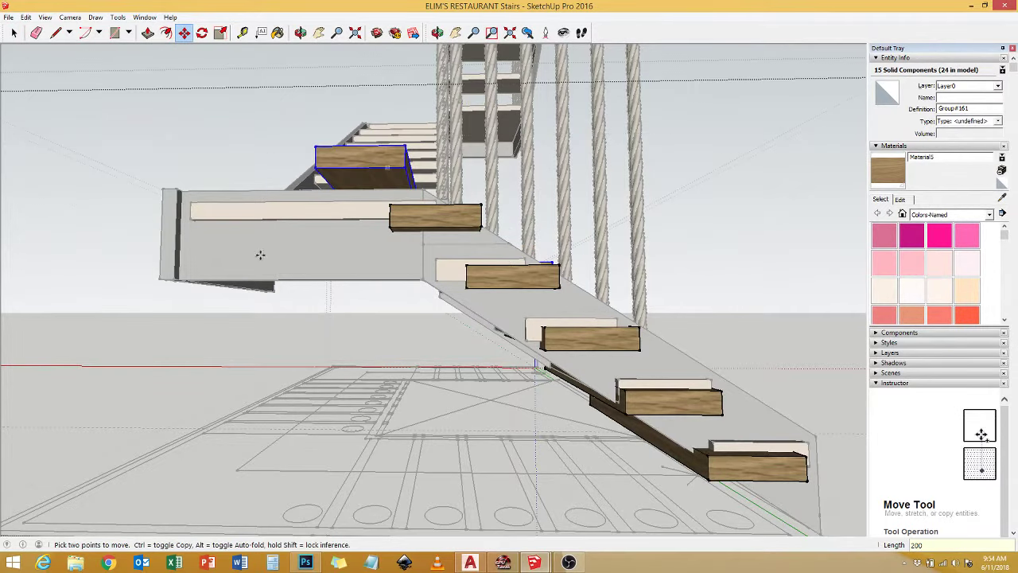
pyautogui.moveTo(257, 255)
pyautogui.mouseDown(button='middle')
pyautogui.moveTo(382, 398)
pyautogui.moveTo(64, 228)
pyautogui.moveTo(12, 223)
pyautogui.moveTo(342, 283)
pyautogui.moveTo(262, 421)
pyautogui.moveTo(648, 284)
pyautogui.moveTo(611, 237)
pyautogui.mouseUp(button='middle')
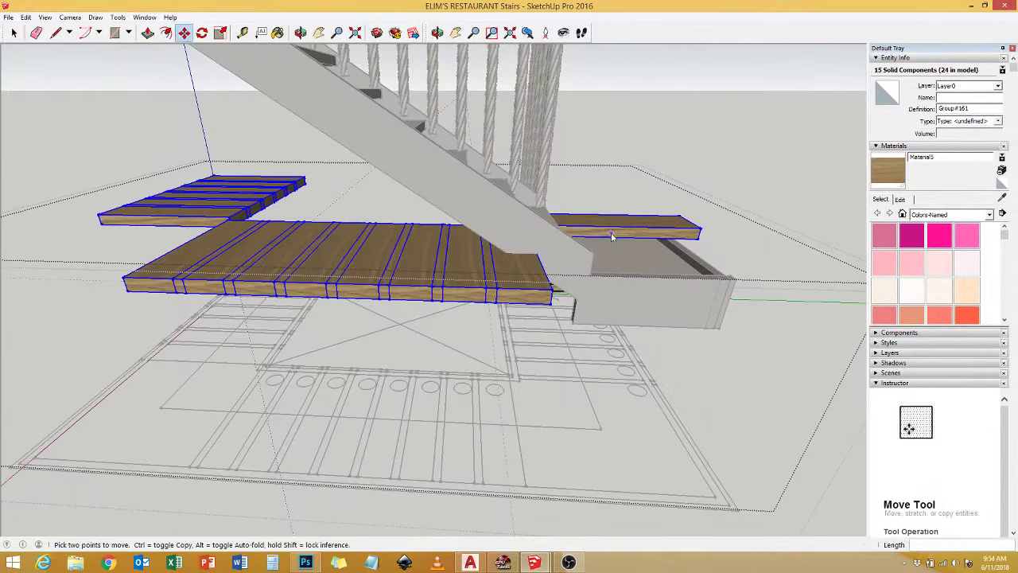
pyautogui.click(565, 260)
pyautogui.moveTo(498, 241); pyautogui.dragTo(485, 191, button='middle')
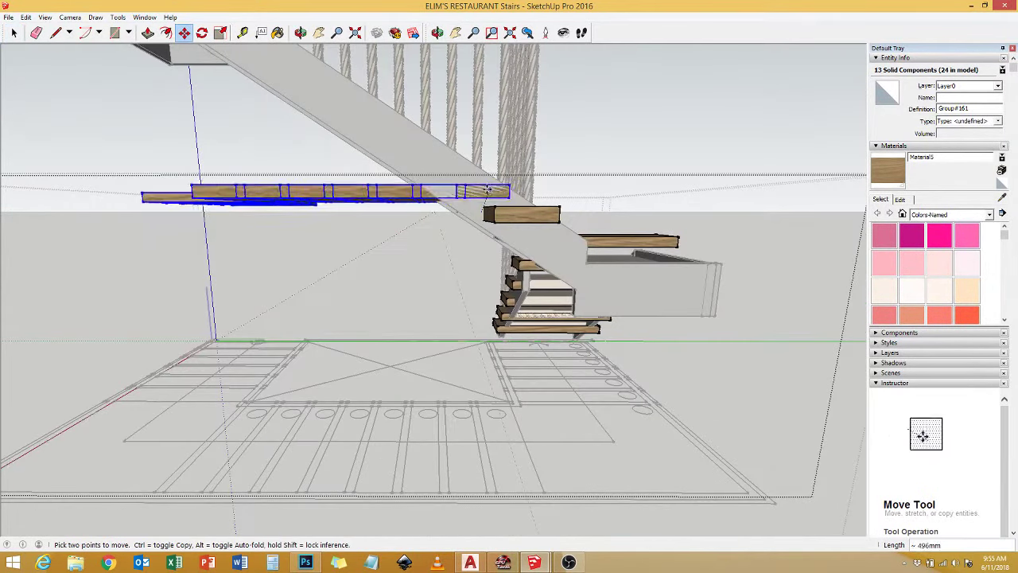
pyautogui.press('m')
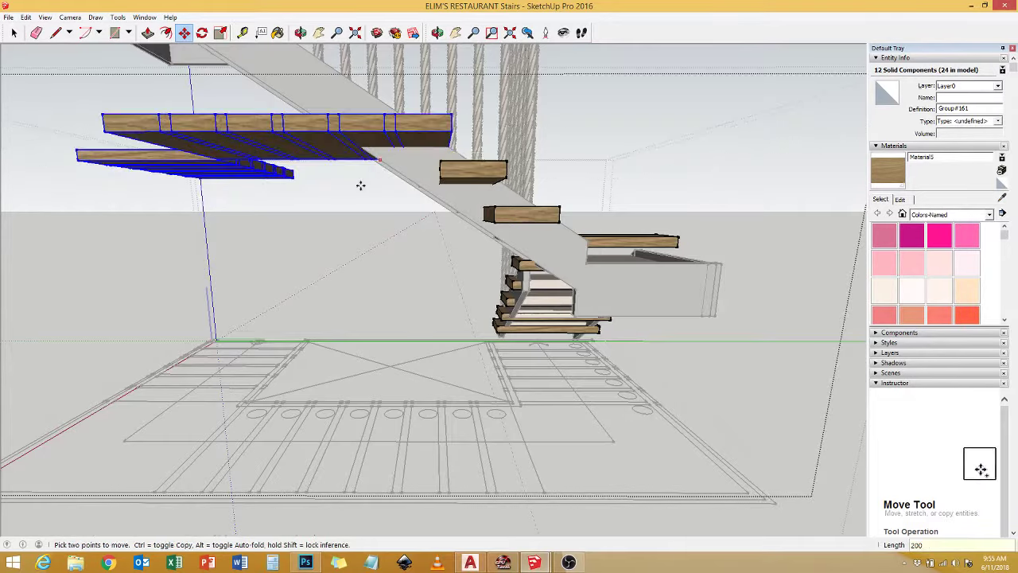
pyautogui.moveTo(359, 186)
pyautogui.mouseDown(button='middle')
pyautogui.moveTo(579, 274)
pyautogui.moveTo(557, 221)
pyautogui.mouseUp(button='middle')
pyautogui.click(580, 253)
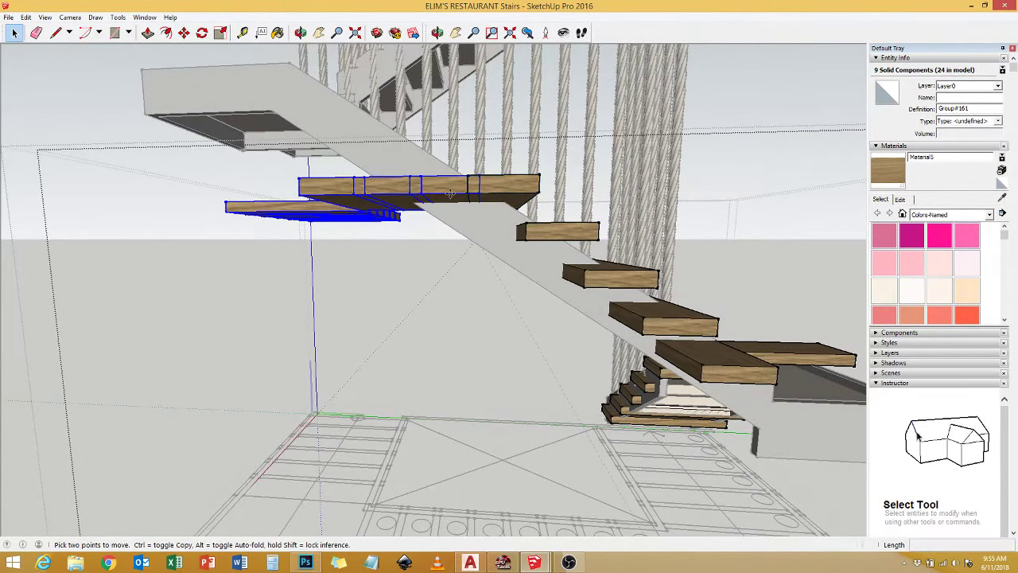
pyautogui.press('space')
pyautogui.moveTo(484, 215); pyautogui.dragTo(571, 259, button='middle')
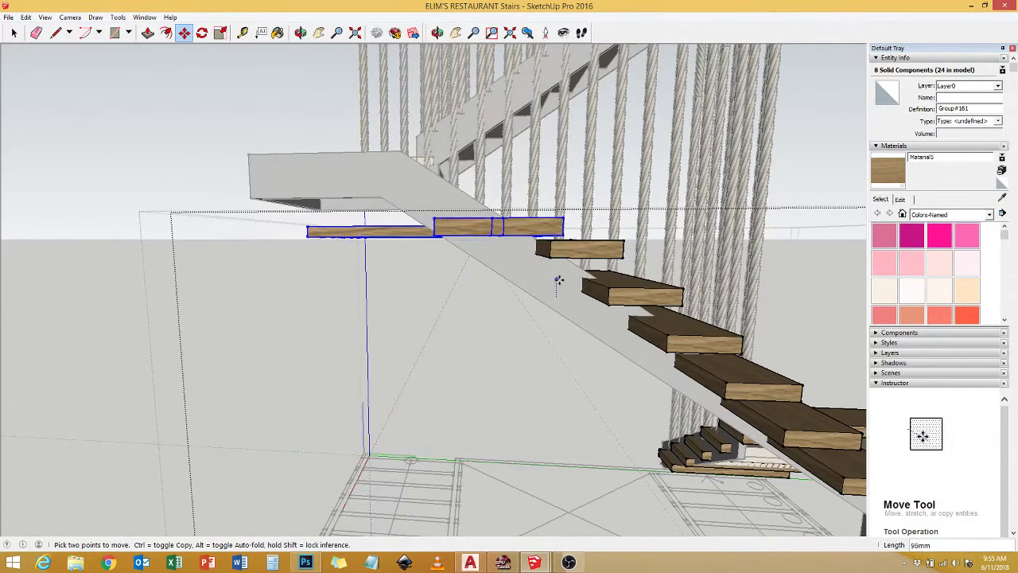
pyautogui.click(523, 204)
pyautogui.press('space')
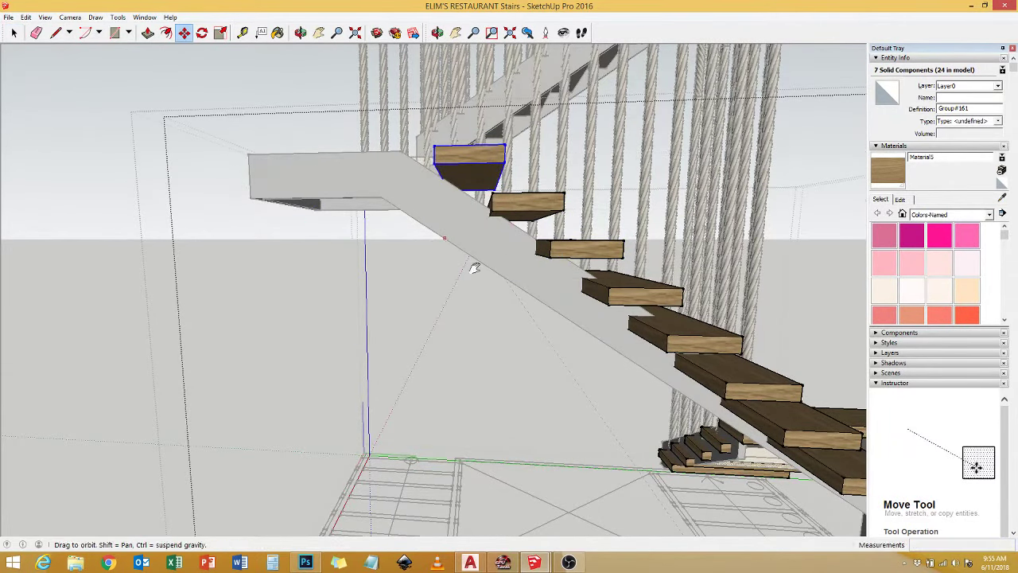
# Try the boards on the upper landing, then undo back to an earlier position.
pyautogui.moveTo(474, 268)
pyautogui.mouseDown(button='middle')
pyautogui.moveTo(541, 473)
pyautogui.moveTo(557, 398)
pyautogui.mouseUp(button='middle')
pyautogui.scroll(3, 607, 291)
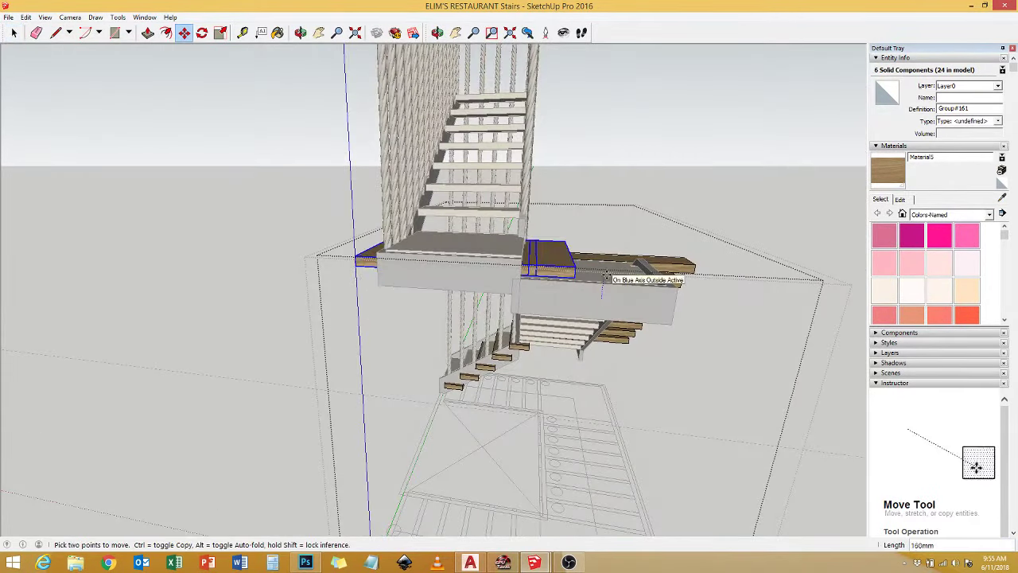
pyautogui.click(557, 302)
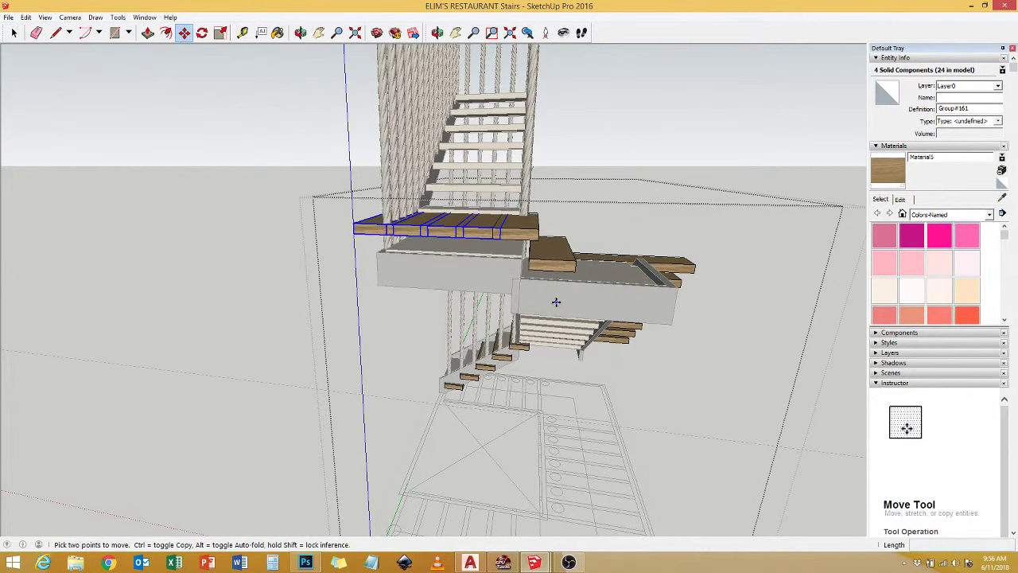
pyautogui.hotkey('ctrl', 'z')
pyautogui.press('space')
pyautogui.hotkey('ctrl', 'z')
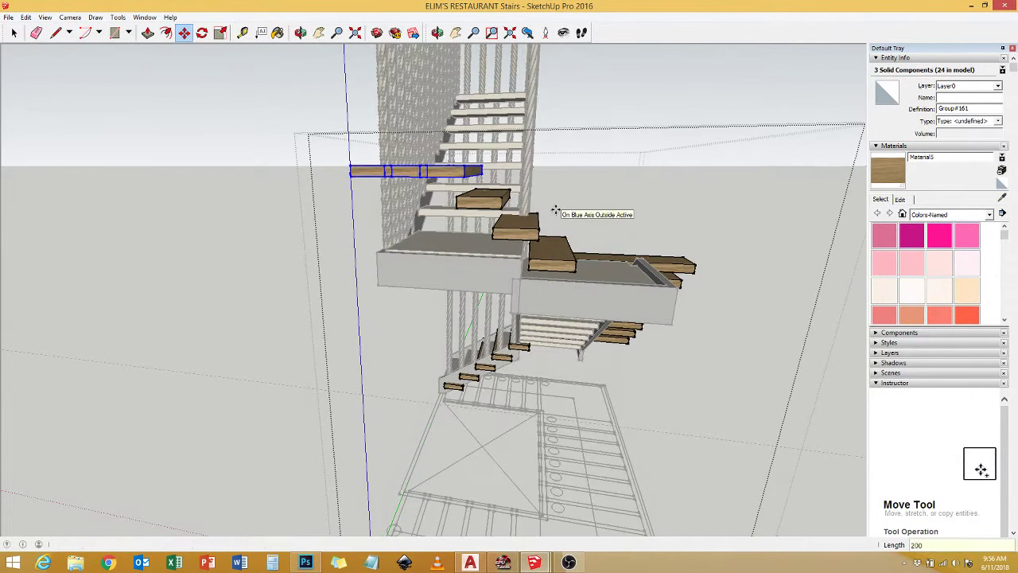
pyautogui.hotkey('ctrl', 'z')
pyautogui.click(410, 156)
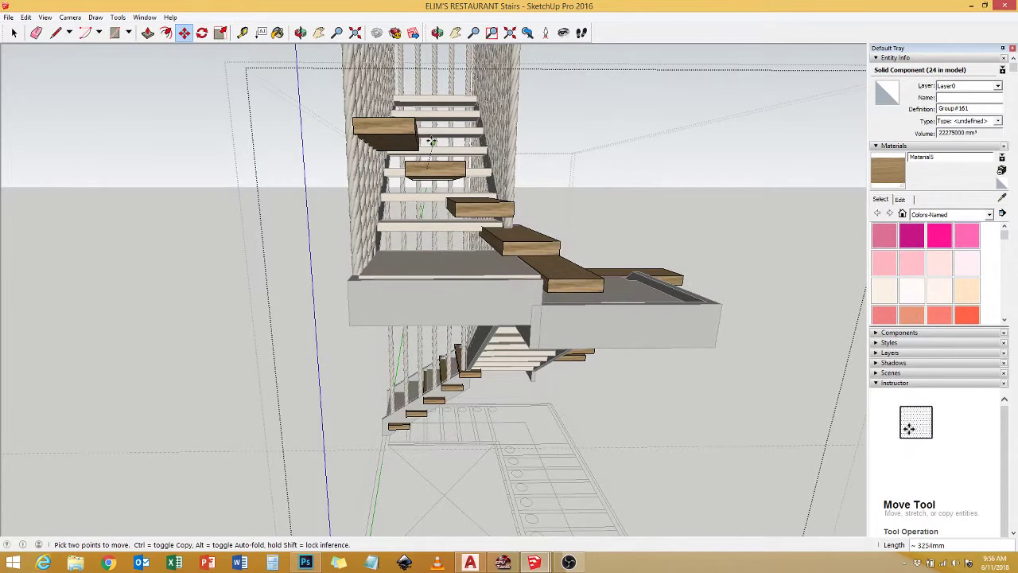
pyautogui.moveTo(427, 161)
pyautogui.mouseDown(button='middle')
pyautogui.moveTo(513, 350)
pyautogui.moveTo(512, 470)
pyautogui.mouseUp(button='middle')
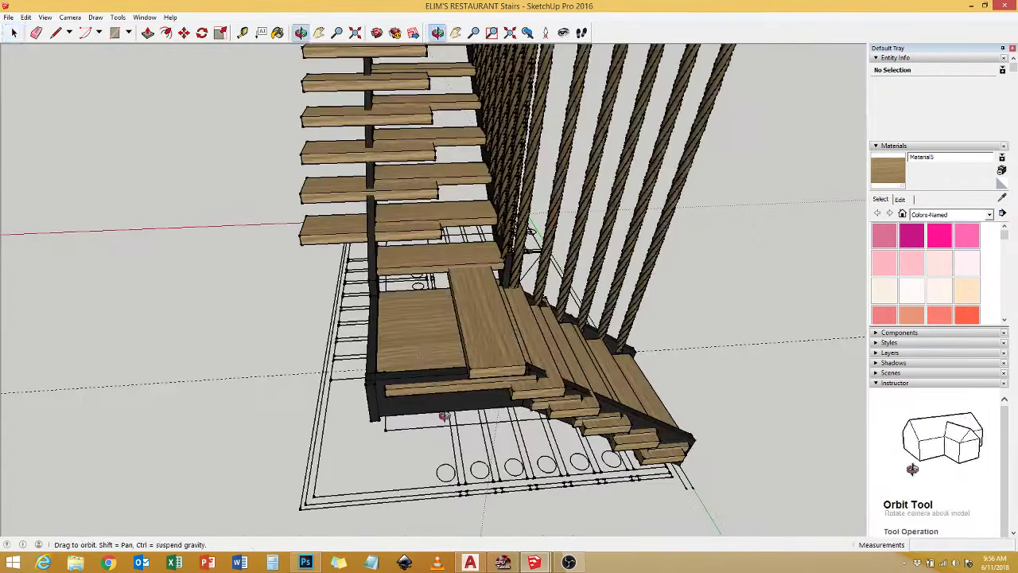
# Open the stair group and select several of its treads.
pyautogui.press('space')
pyautogui.click(333, 160)
pyautogui.doubleClick(333, 159)
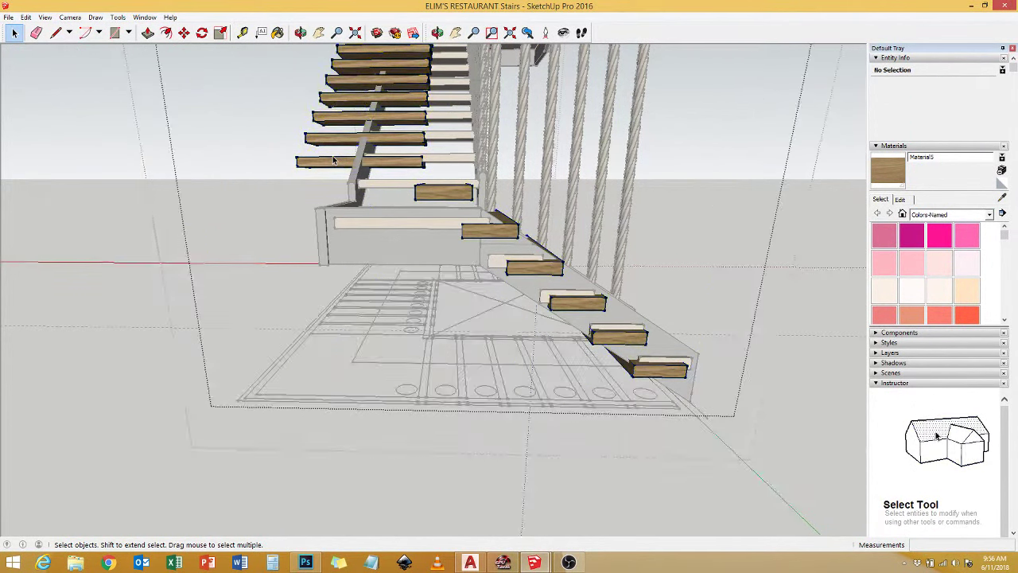
pyautogui.click(466, 230)
pyautogui.moveTo(333, 160)
pyautogui.mouseDown(button='middle')
pyautogui.moveTo(466, 231)
pyautogui.moveTo(451, 245)
pyautogui.mouseUp(button='middle')
pyautogui.keyDown('shift'); pyautogui.click(451, 244); pyautogui.keyUp('shift')
pyautogui.moveTo(313, 138)
pyautogui.mouseDown(button='middle')
pyautogui.moveTo(336, 199)
pyautogui.moveTo(404, 241)
pyautogui.moveTo(495, 476)
pyautogui.moveTo(504, 400)
pyautogui.moveTo(324, 269)
pyautogui.mouseUp(button='middle')
pyautogui.keyDown('shift'); pyautogui.click(404, 241); pyautogui.keyUp('shift')
pyautogui.scroll(3, 414, 232)
pyautogui.scroll(5, 484, 269)
# Move a single step down toward the floor.
pyautogui.press('m')
pyautogui.press('space')
pyautogui.click(505, 400)
pyautogui.click(383, 102)
pyautogui.scroll(4, 382, 301)
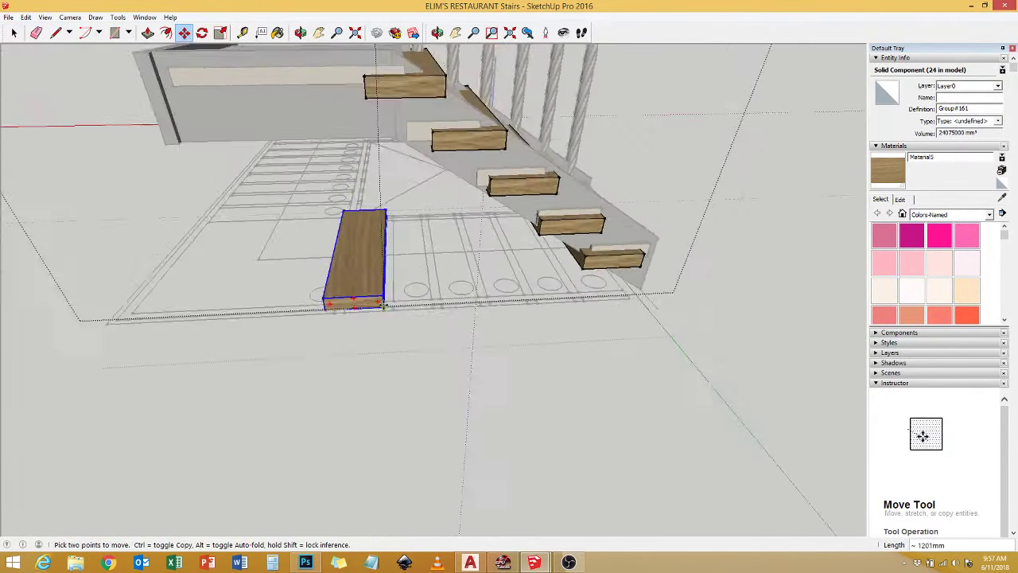
pyautogui.scroll(3, 386, 291)
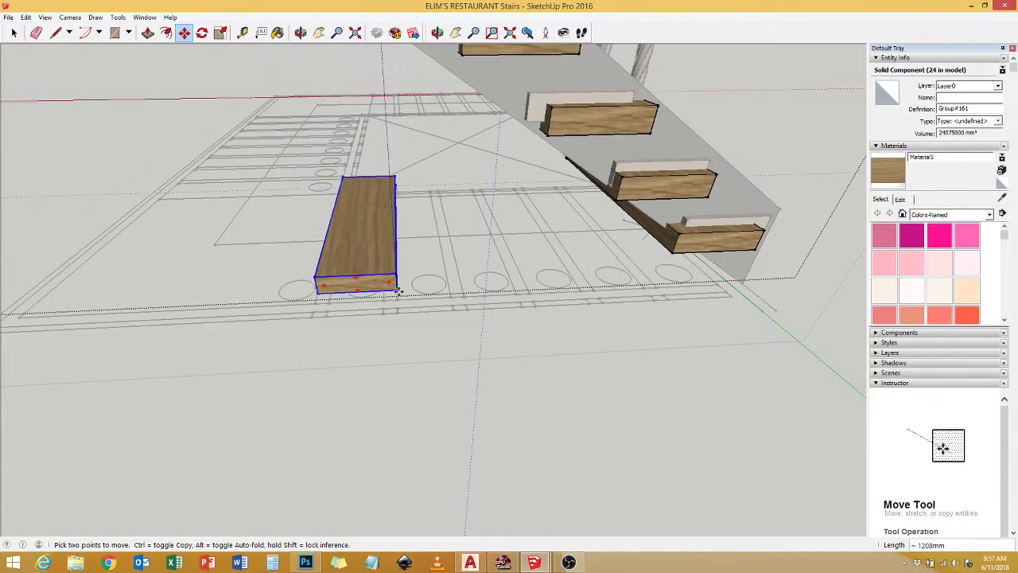
pyautogui.press('Return')
# Copy and paste the step, placing the copy on the floor beside the staircase.
pyautogui.press('space')
pyautogui.moveTo(401, 316)
pyautogui.mouseDown(button='middle')
pyautogui.moveTo(454, 307)
pyautogui.moveTo(514, 329)
pyautogui.mouseUp(button='middle')
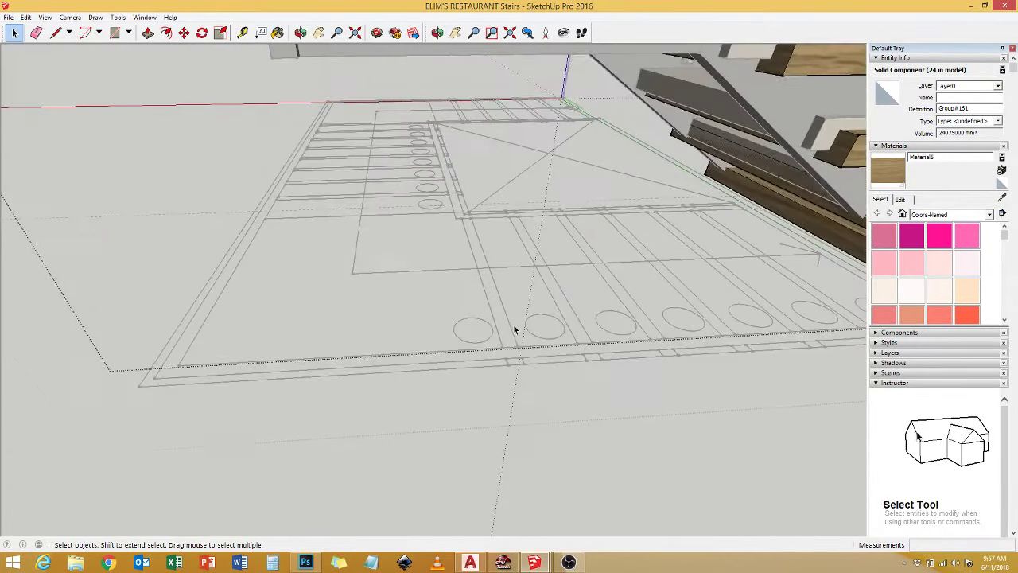
pyautogui.moveTo(292, 220); pyautogui.dragTo(539, 97, button='middle')
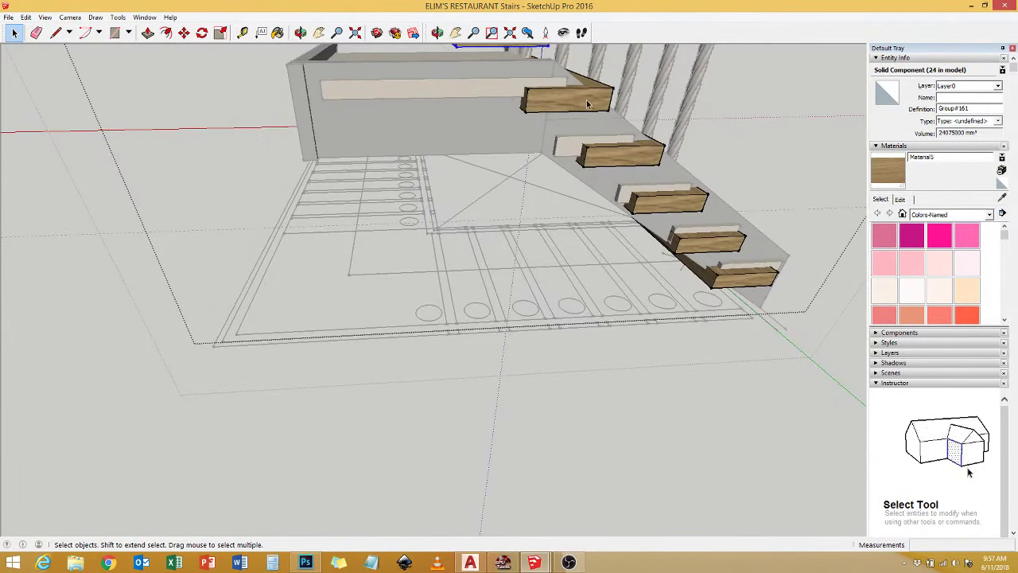
pyautogui.hotkey('ctrl', 'c')
pyautogui.hotkey('ctrl', 'v')
pyautogui.click(239, 374)
pyautogui.press('m')
pyautogui.click(249, 302)
pyautogui.moveTo(249, 302)
pyautogui.mouseDown(button='middle')
pyautogui.moveTo(409, 391)
pyautogui.moveTo(275, 391)
pyautogui.moveTo(259, 370)
pyautogui.moveTo(335, 362)
pyautogui.mouseUp(button='middle')
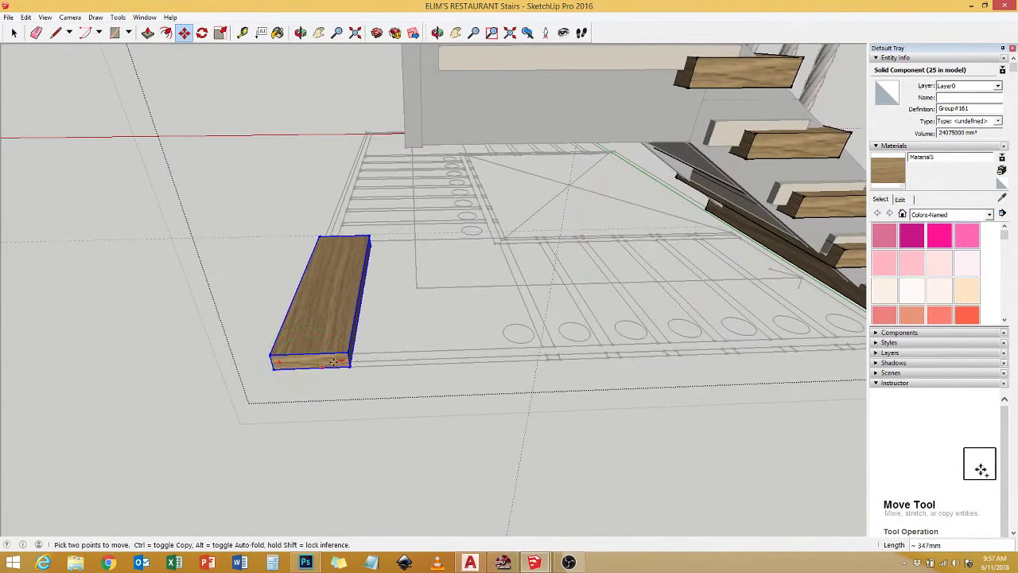
# Scale the copied tread into a large square wooden board.
pyautogui.moveTo(370, 302)
pyautogui.mouseDown(button='middle')
pyautogui.moveTo(518, 326)
pyautogui.moveTo(353, 211)
pyautogui.mouseUp(button='middle')
pyautogui.moveTo(352, 211); pyautogui.dragTo(387, 308)
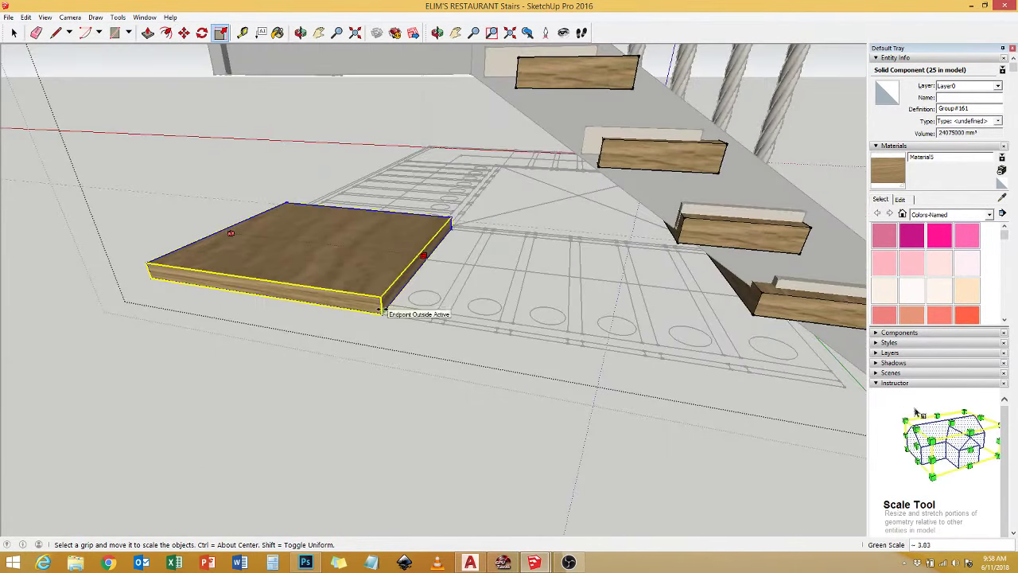
pyautogui.moveTo(387, 307); pyautogui.dragTo(411, 253, button='middle')
pyautogui.moveTo(420, 253); pyautogui.dragTo(416, 318)
pyautogui.moveTo(416, 318)
pyautogui.mouseDown(button='middle')
pyautogui.moveTo(467, 365)
pyautogui.moveTo(471, 354)
pyautogui.mouseUp(button='middle')
pyautogui.moveTo(471, 353); pyautogui.dragTo(453, 375)
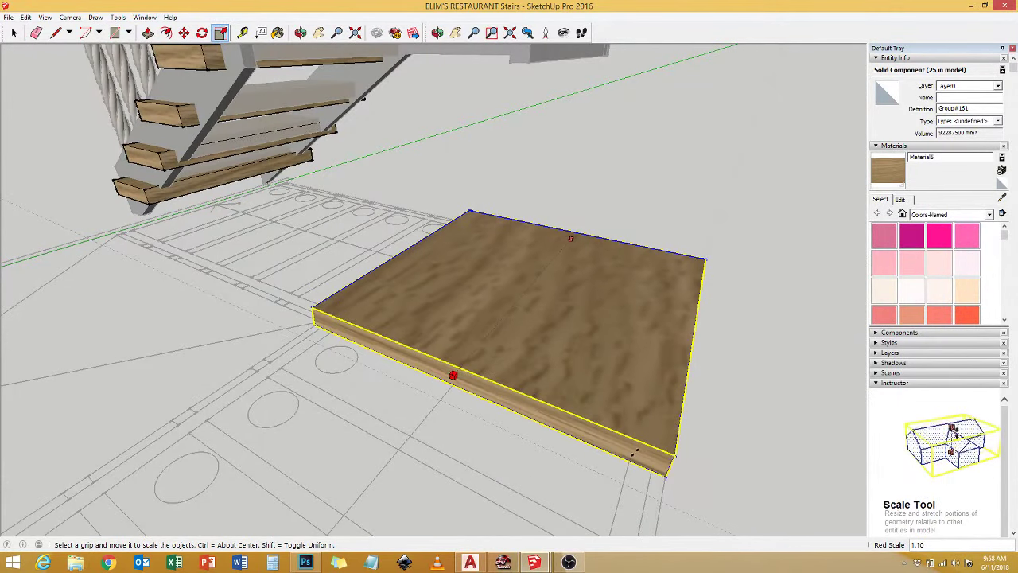
pyautogui.moveTo(453, 375)
pyautogui.mouseDown(button='middle')
pyautogui.moveTo(346, 360)
pyautogui.moveTo(413, 318)
pyautogui.moveTo(502, 228)
pyautogui.mouseUp(button='middle')
# Raise the board 200 mm so it meets the end of the flight.
pyautogui.press('m')
pyautogui.click(502, 228)
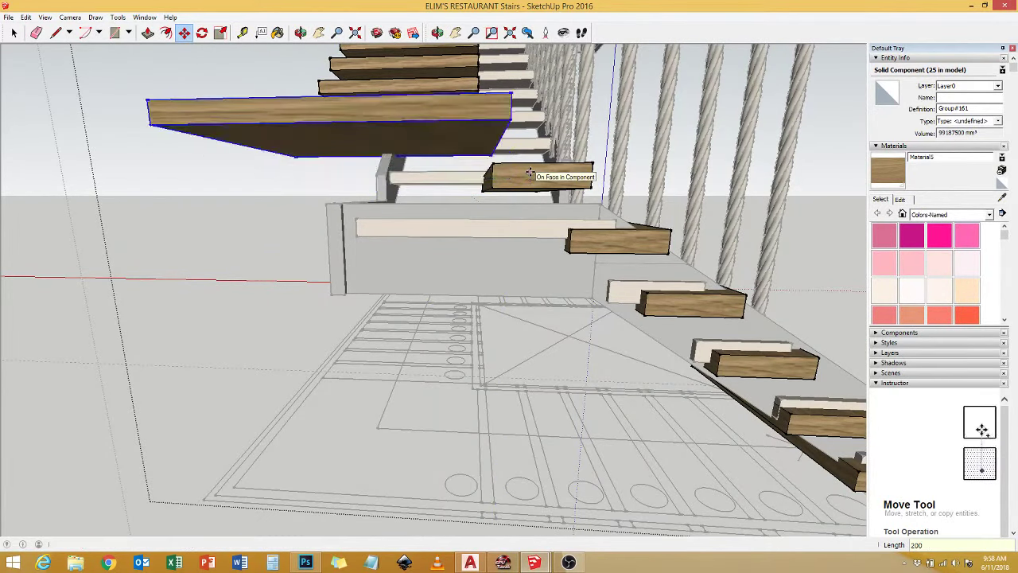
pyautogui.moveTo(502, 167)
pyautogui.mouseDown(button='middle')
pyautogui.moveTo(509, 231)
pyautogui.moveTo(318, 195)
pyautogui.mouseUp(button='middle')
pyautogui.press('space')
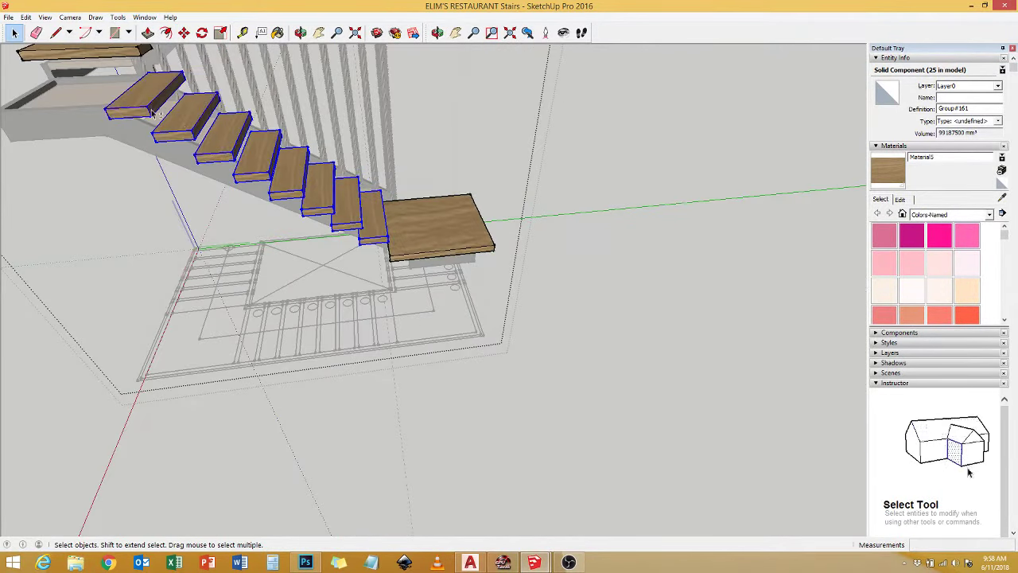
pyautogui.scroll(3, 375, 268)
# Narrow six treads of the flight to 0.79 along the green axis.
pyautogui.scroll(3, 401, 324)
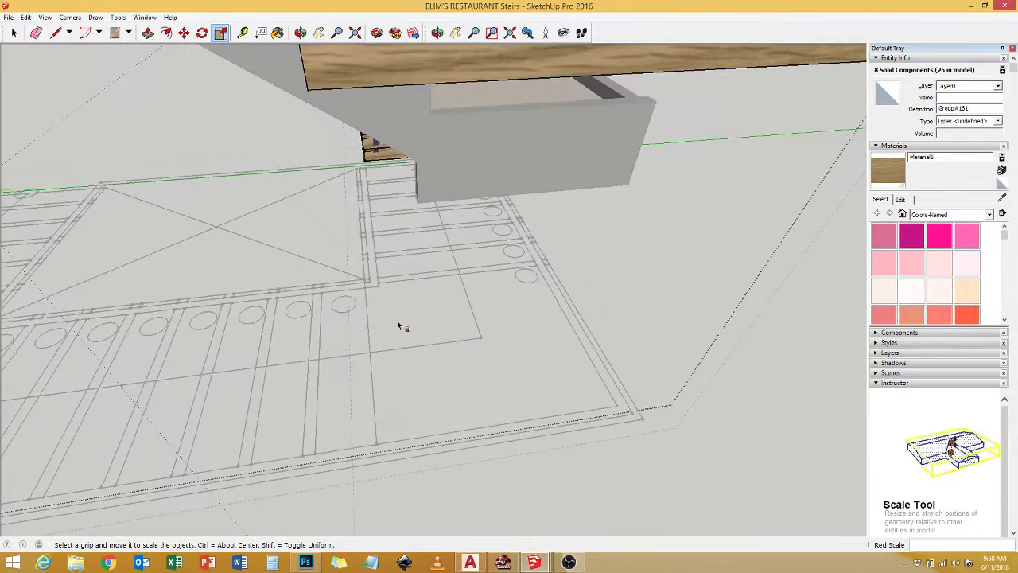
pyautogui.press('space')
pyautogui.moveTo(401, 325); pyautogui.dragTo(413, 73, button='middle')
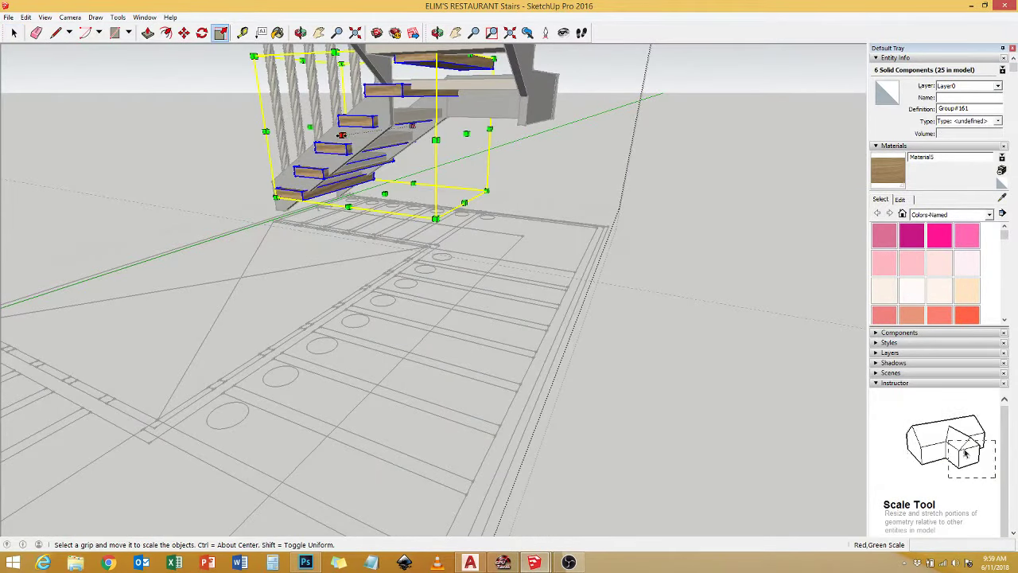
pyautogui.moveTo(342, 136)
pyautogui.mouseDown(button='middle')
pyautogui.moveTo(427, 234)
pyautogui.moveTo(387, 261)
pyautogui.moveTo(364, 259)
pyautogui.mouseUp(button='middle')
pyautogui.scroll(-2, 364, 260)
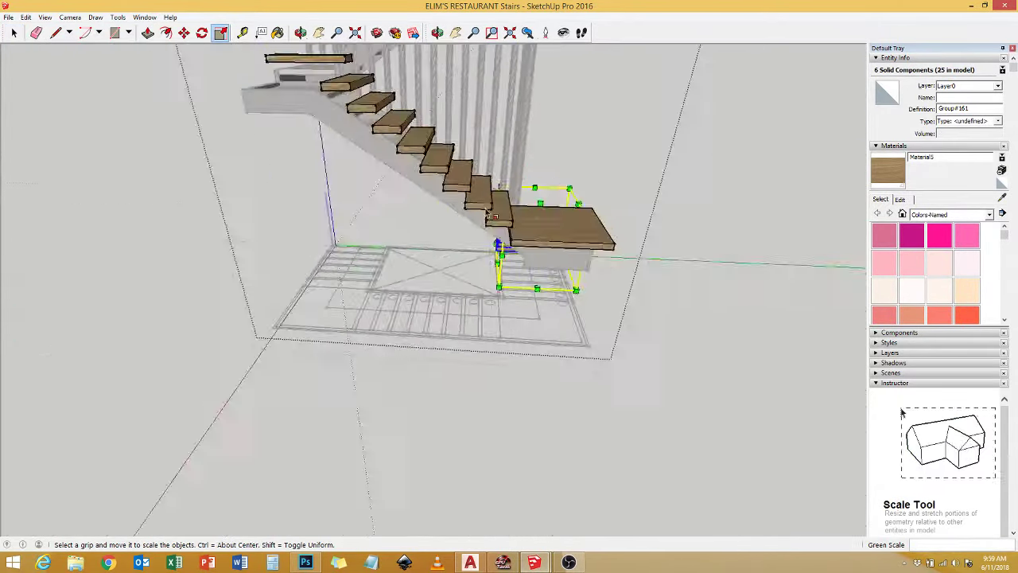
pyautogui.press('space')
pyautogui.moveTo(453, 190); pyautogui.dragTo(286, 155, button='middle')
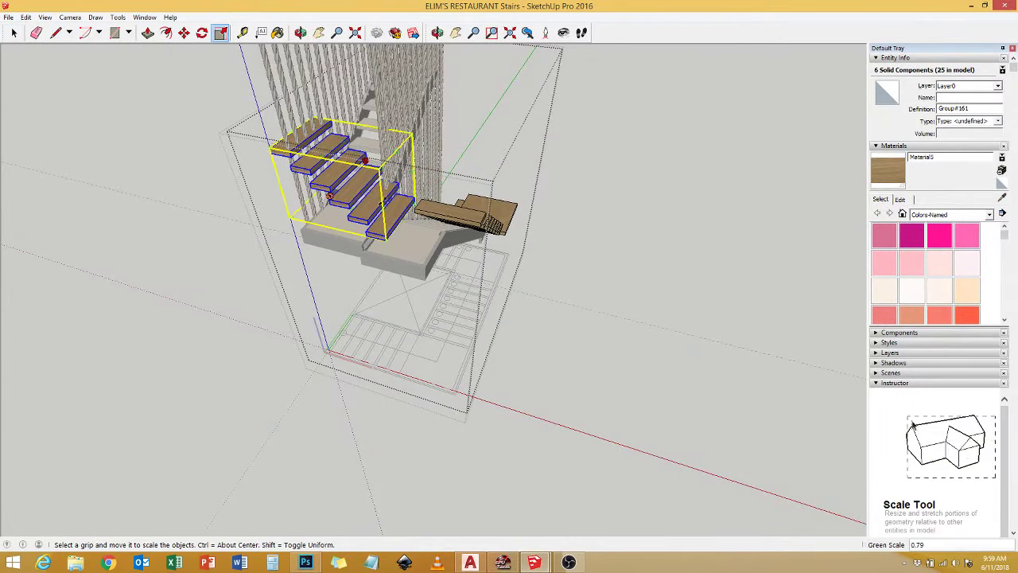
# Orbit to a side view of the staircase and select the lower stair group.
pyautogui.scroll(5, 390, 313)
pyautogui.scroll(-4, 407, 295)
pyautogui.moveTo(407, 295); pyautogui.dragTo(289, 121, button='middle')
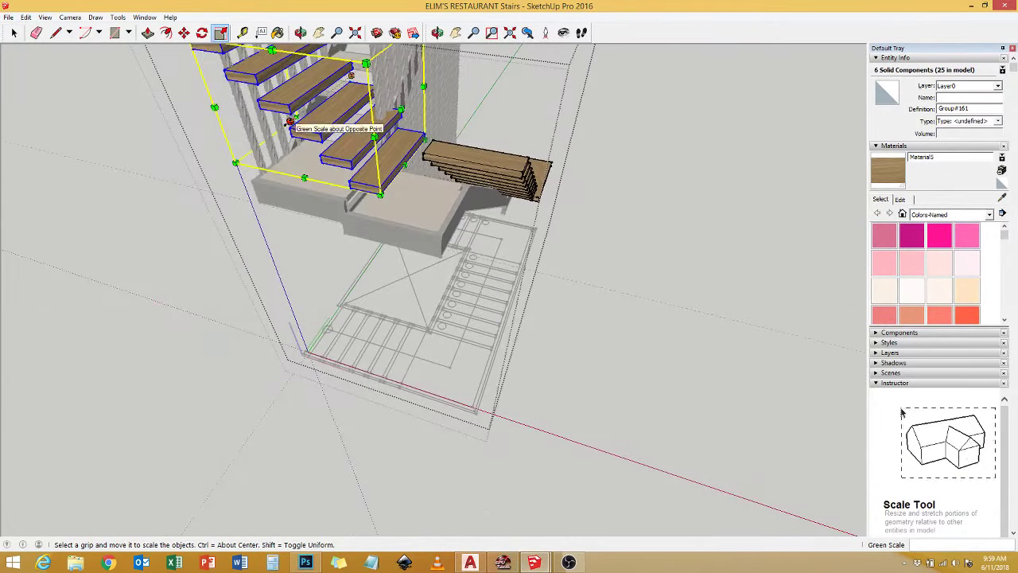
pyautogui.scroll(3, 289, 121)
pyautogui.scroll(-3, 453, 265)
pyautogui.press('space')
pyautogui.moveTo(452, 266)
pyautogui.mouseDown(button='middle')
pyautogui.moveTo(276, 277)
pyautogui.moveTo(493, 366)
pyautogui.moveTo(516, 312)
pyautogui.mouseUp(button='middle')
pyautogui.click(516, 312)
# Move the charcoal-stringer stair group 4000 mm along the red axis.
pyautogui.press('m')
pyautogui.click(515, 312)
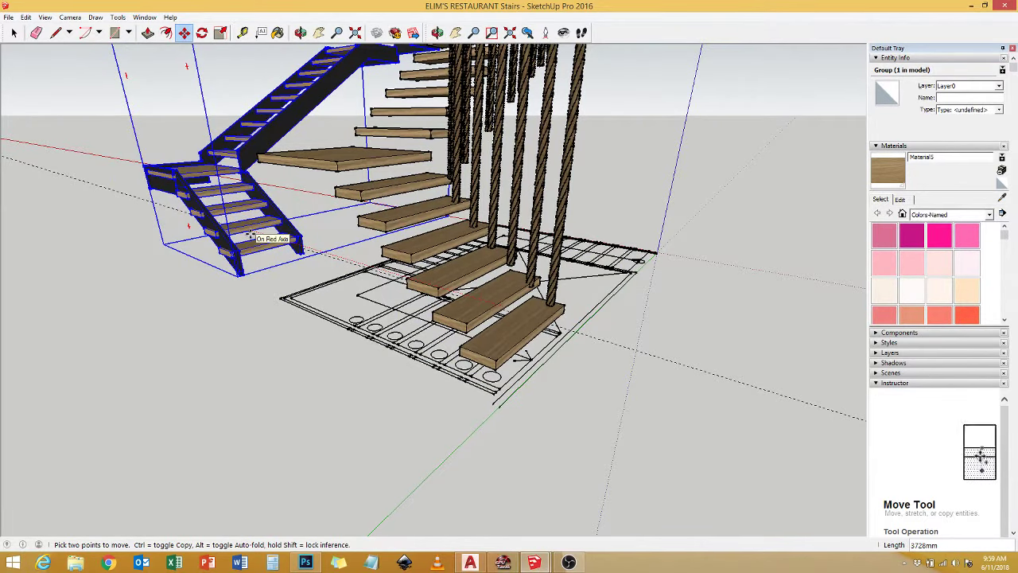
pyautogui.write('4000')
pyautogui.press('Return')
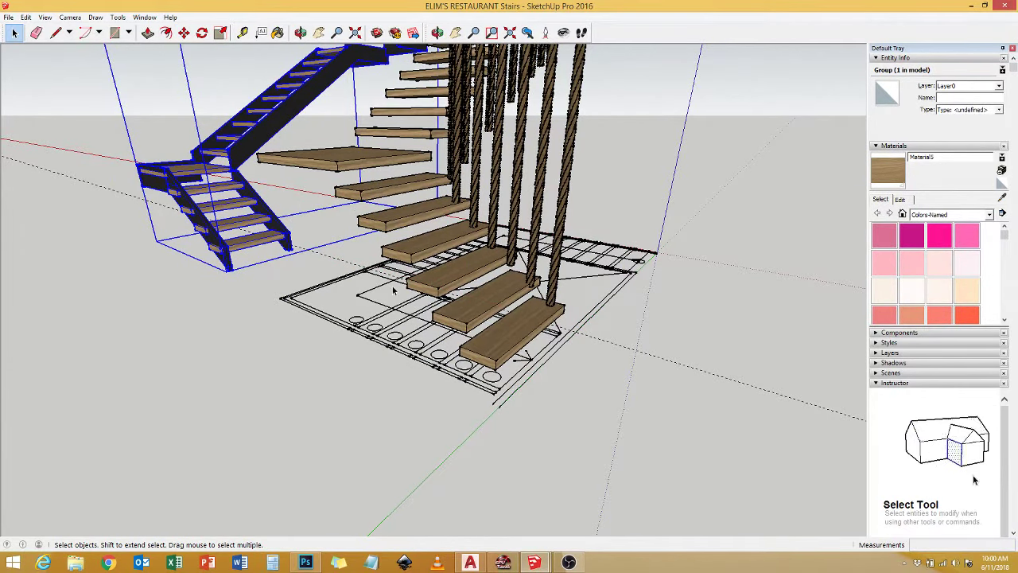
# Start a Tape Measure guide from the stair corner.
pyautogui.moveTo(384, 289); pyautogui.dragTo(390, 273, button='middle')
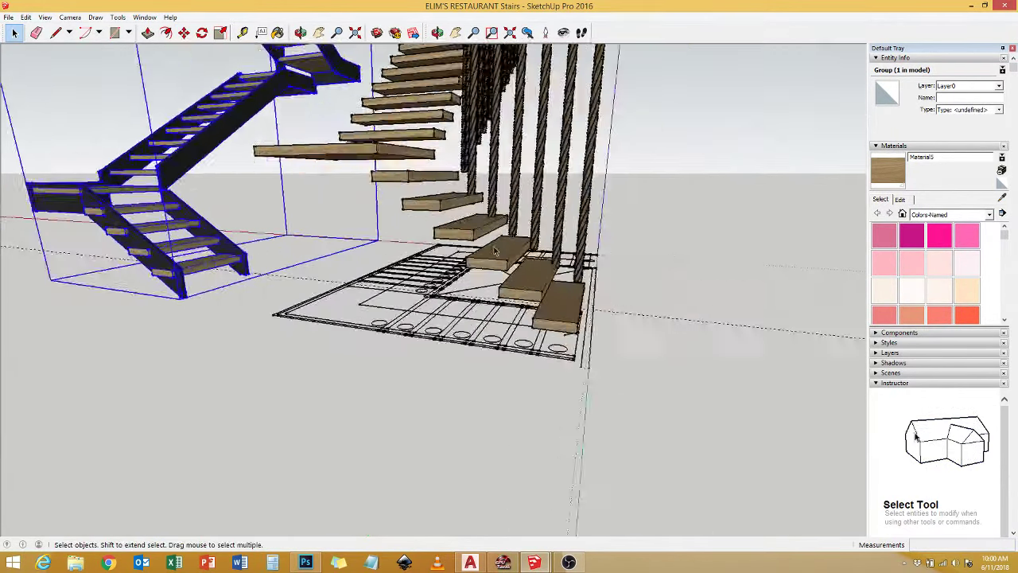
pyautogui.scroll(5, 596, 254)
pyautogui.scroll(3, 397, 239)
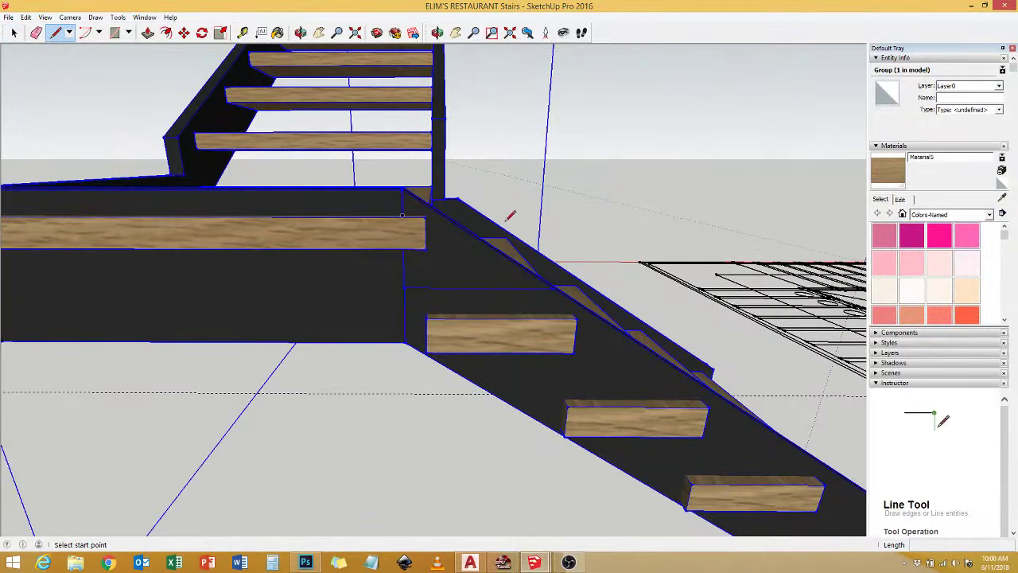
pyautogui.scroll(-3, 510, 217)
pyautogui.scroll(5, 484, 213)
pyautogui.click(482, 214)
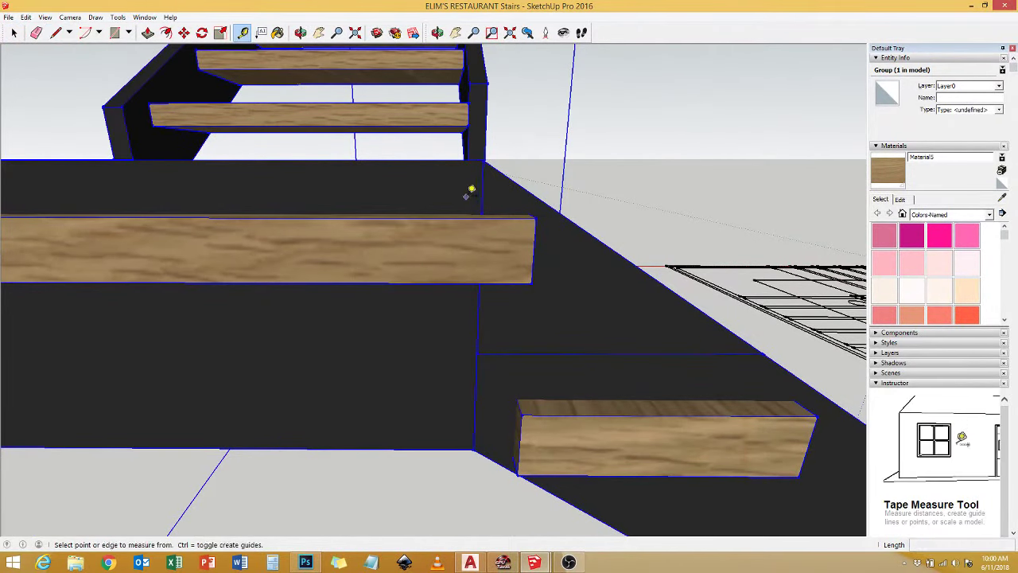
pyautogui.press('Escape')
pyautogui.scroll(-8, 415, 171)
pyautogui.scroll(5, 407, 250)
pyautogui.scroll(3, 408, 251)
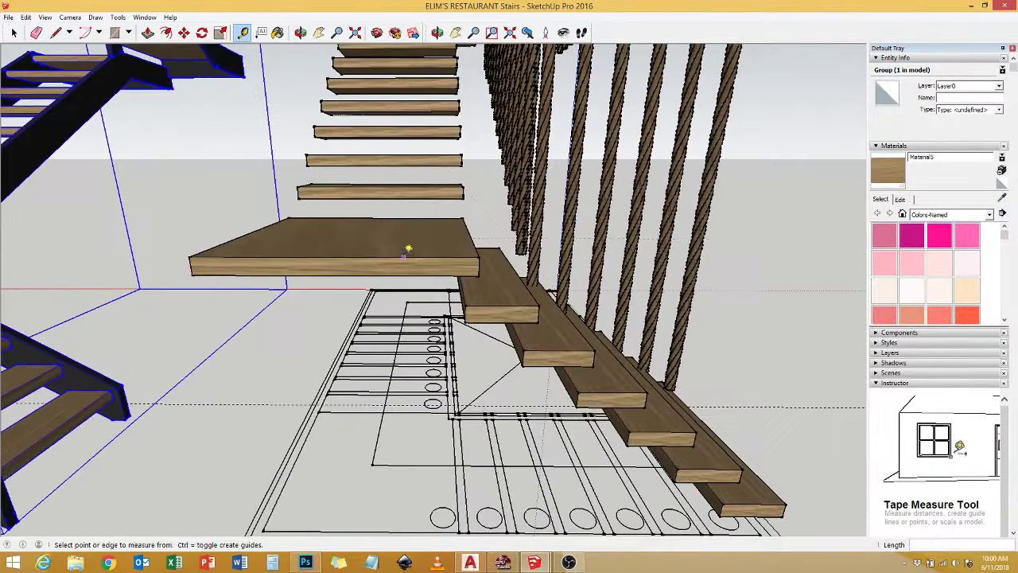
pyautogui.click(503, 306)
# Add a measuring guide point beneath the floating treads.
pyautogui.moveTo(502, 306); pyautogui.dragTo(535, 363, button='middle')
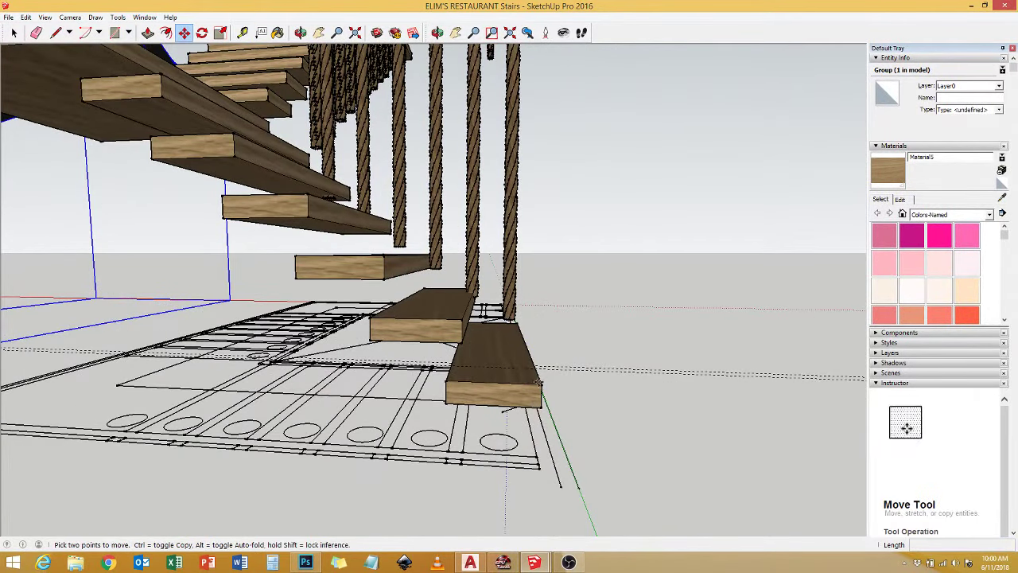
pyautogui.moveTo(612, 395); pyautogui.dragTo(448, 233, button='middle')
pyautogui.scroll(-3, 205, 237)
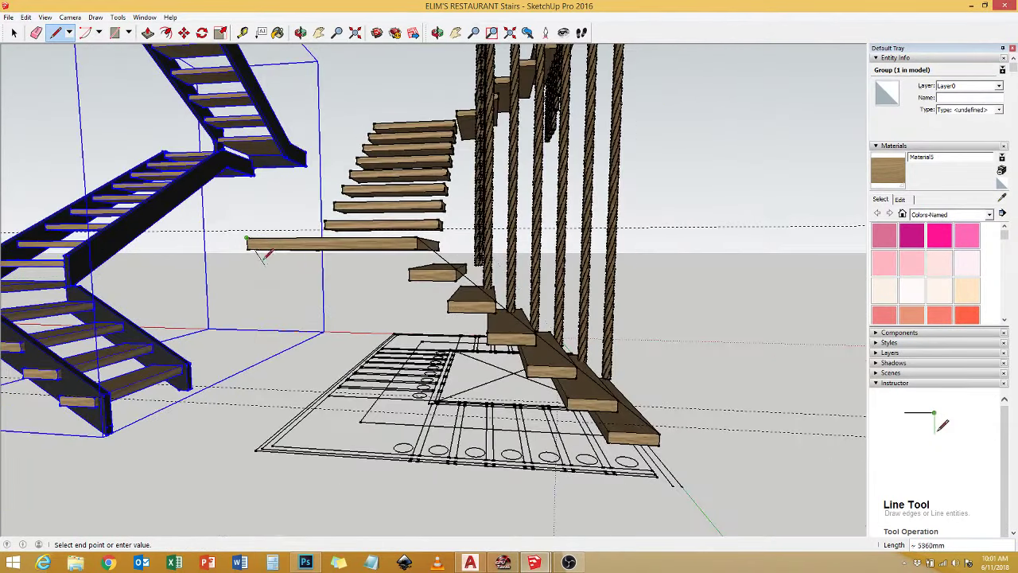
pyautogui.moveTo(206, 236); pyautogui.dragTo(318, 239, button='middle')
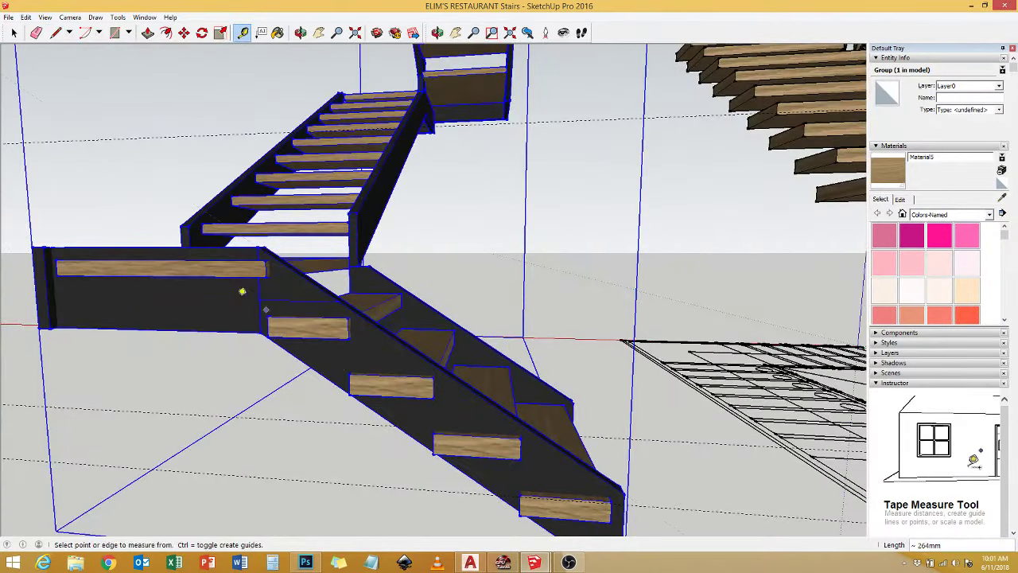
pyautogui.moveTo(243, 291)
pyautogui.mouseDown(button='middle')
pyautogui.moveTo(427, 262)
pyautogui.moveTo(369, 201)
pyautogui.mouseUp(button='middle')
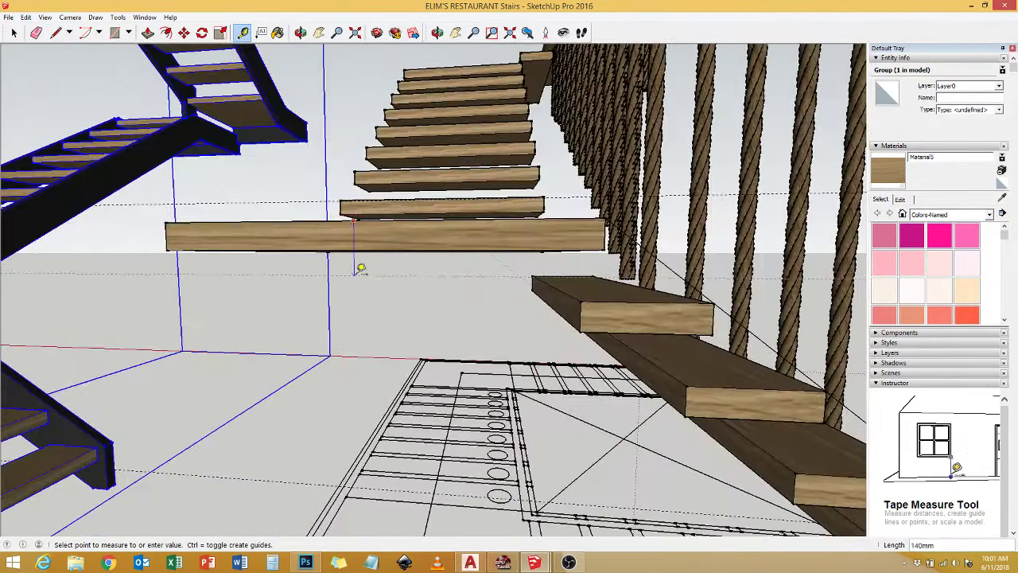
pyautogui.moveTo(359, 276)
pyautogui.mouseDown(button='middle')
pyautogui.moveTo(354, 266)
pyautogui.moveTo(390, 328)
pyautogui.moveTo(374, 332)
pyautogui.moveTo(327, 284)
pyautogui.mouseUp(button='middle')
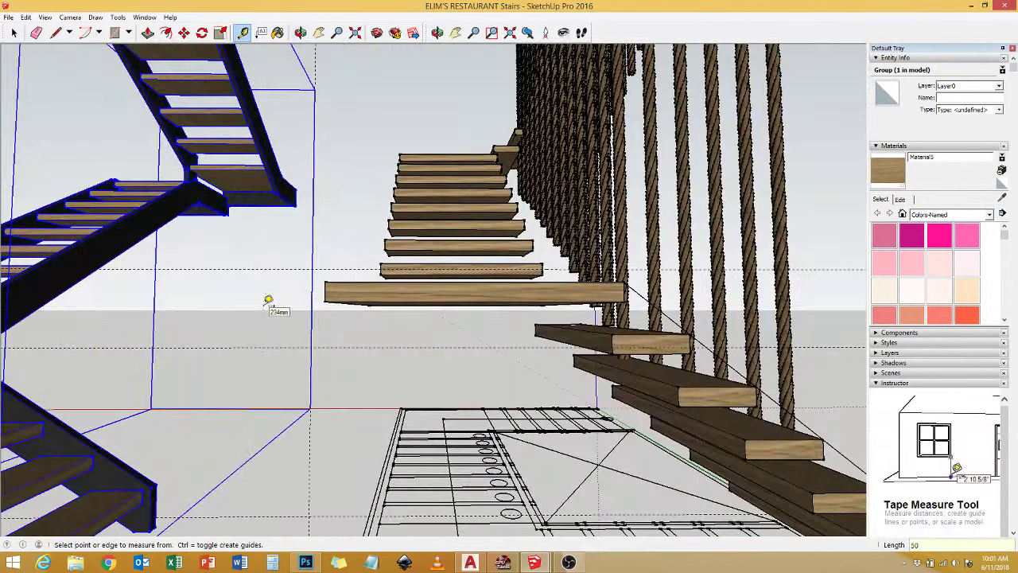
pyautogui.moveTo(268, 300); pyautogui.dragTo(413, 338, button='middle')
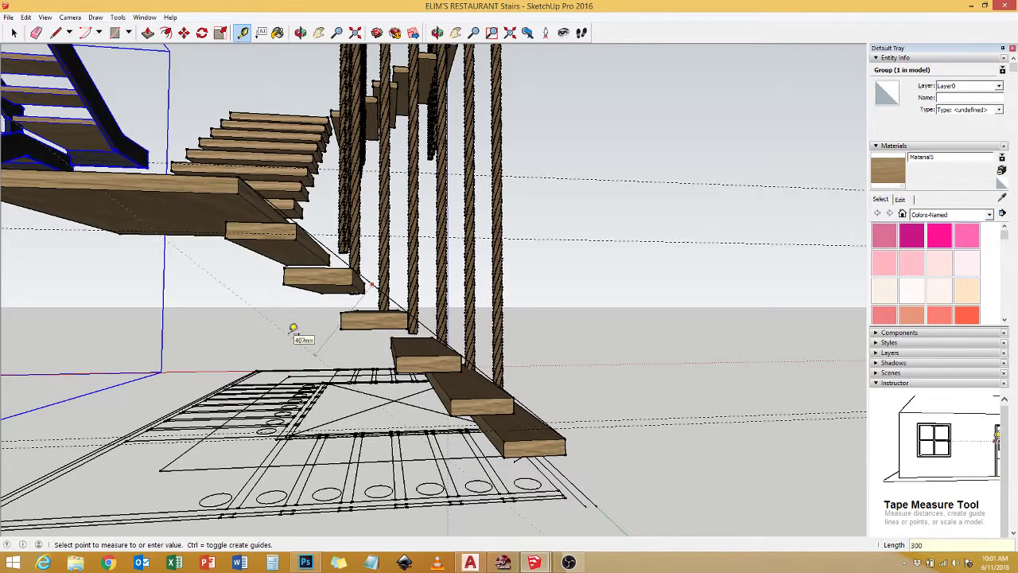
pyautogui.click(532, 414)
pyautogui.moveTo(531, 415); pyautogui.dragTo(432, 437, button='middle')
pyautogui.moveTo(510, 383); pyautogui.dragTo(501, 421, button='middle')
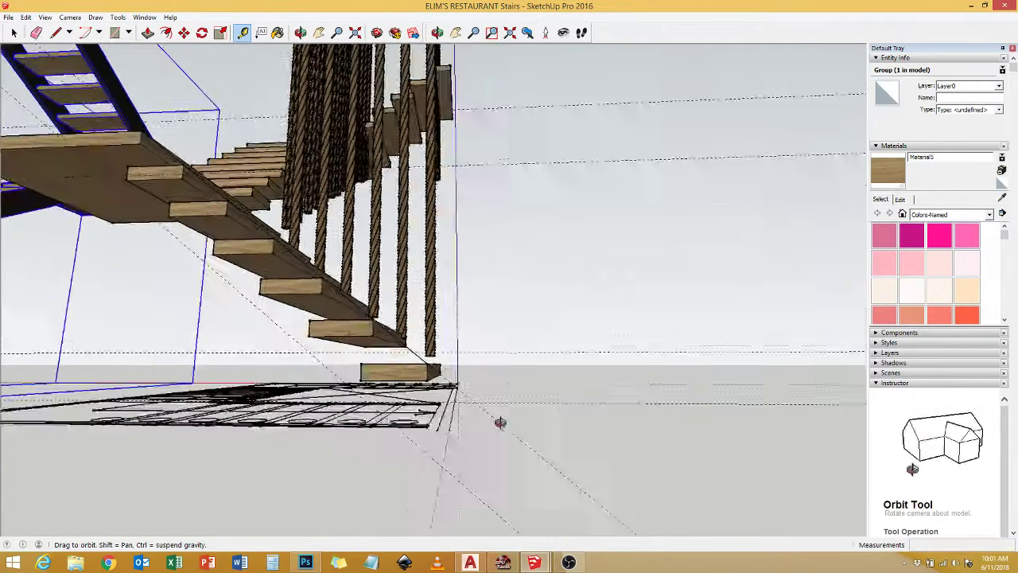
pyautogui.press('r')
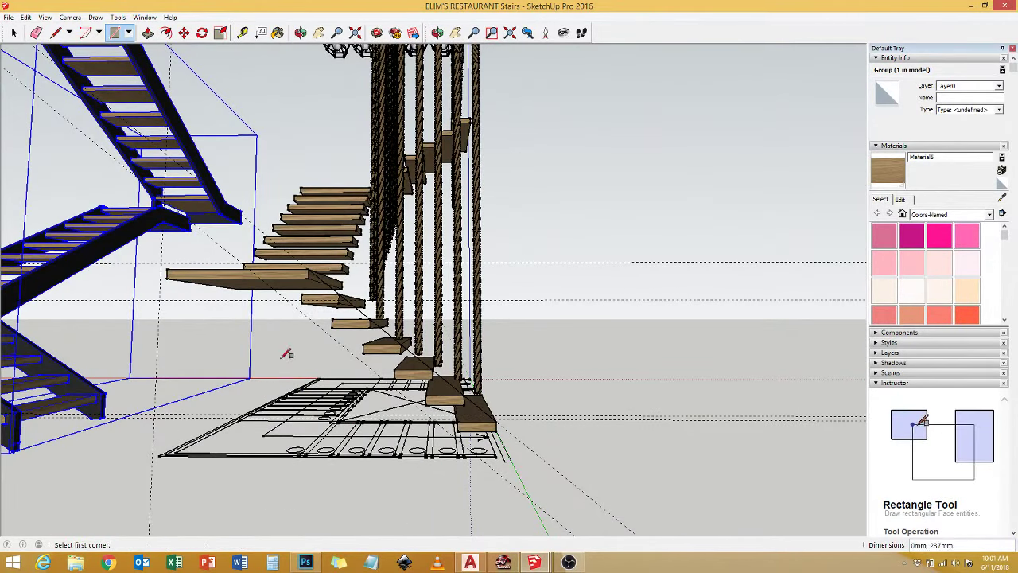
# Draw a large rectangular floor face on the ground beneath the stairs.
pyautogui.moveTo(516, 510)
pyautogui.mouseDown(button='middle')
pyautogui.moveTo(629, 382)
pyautogui.moveTo(501, 339)
pyautogui.moveTo(539, 430)
pyautogui.moveTo(227, 246)
pyautogui.mouseUp(button='middle')
pyautogui.click(629, 382)
pyautogui.press('space')
# Start a new edge beside the landing with the Line tool.
pyautogui.press('l')
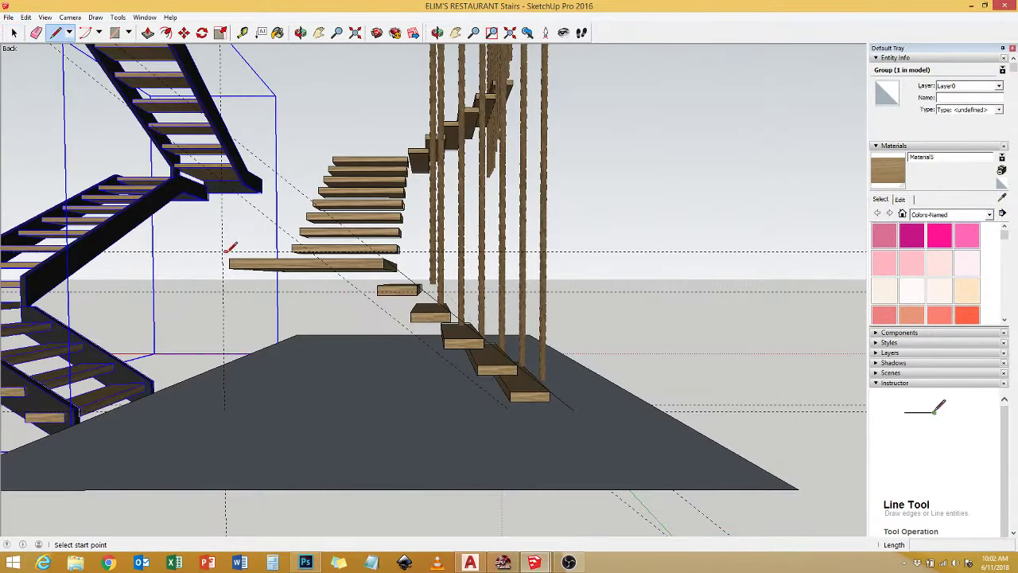
pyautogui.click(223, 292)
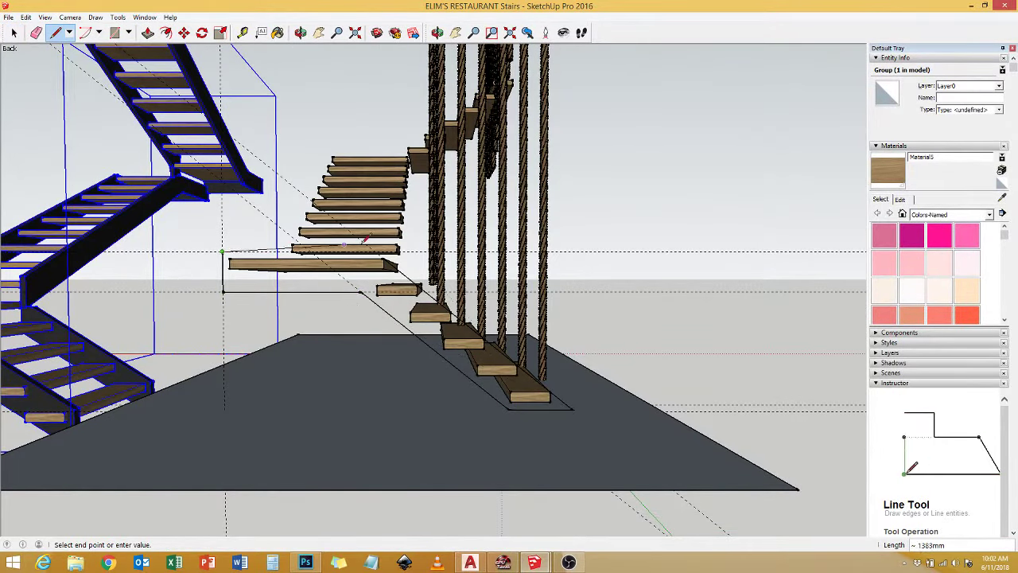
pyautogui.moveTo(576, 406)
pyautogui.mouseDown(button='middle')
pyautogui.moveTo(409, 273)
pyautogui.moveTo(670, 336)
pyautogui.moveTo(213, 357)
pyautogui.mouseUp(button='middle')
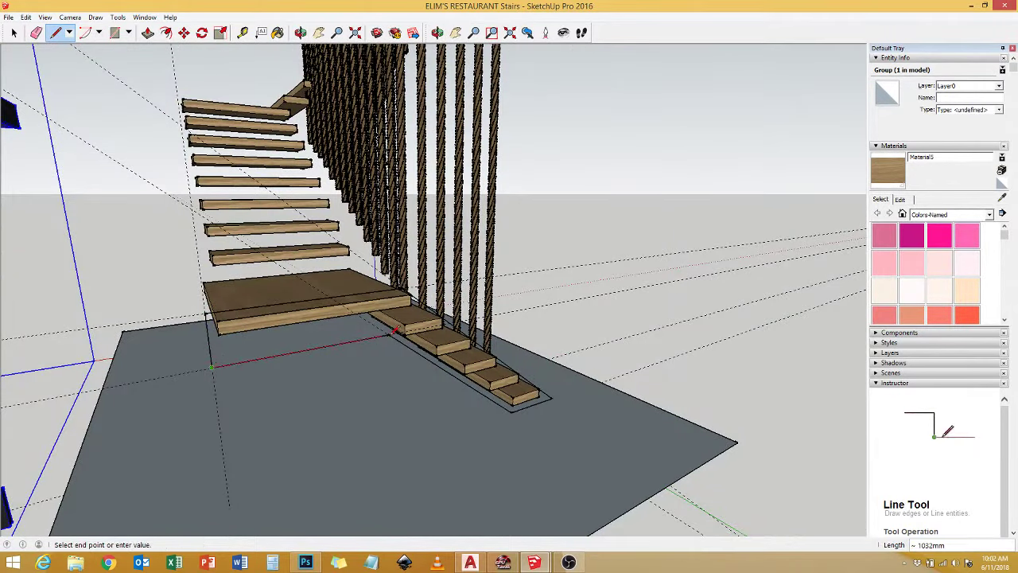
pyautogui.moveTo(394, 330)
pyautogui.mouseDown(button='middle')
pyautogui.moveTo(656, 425)
pyautogui.moveTo(364, 303)
pyautogui.mouseUp(button='middle')
pyautogui.press('space')
pyautogui.click(364, 303)
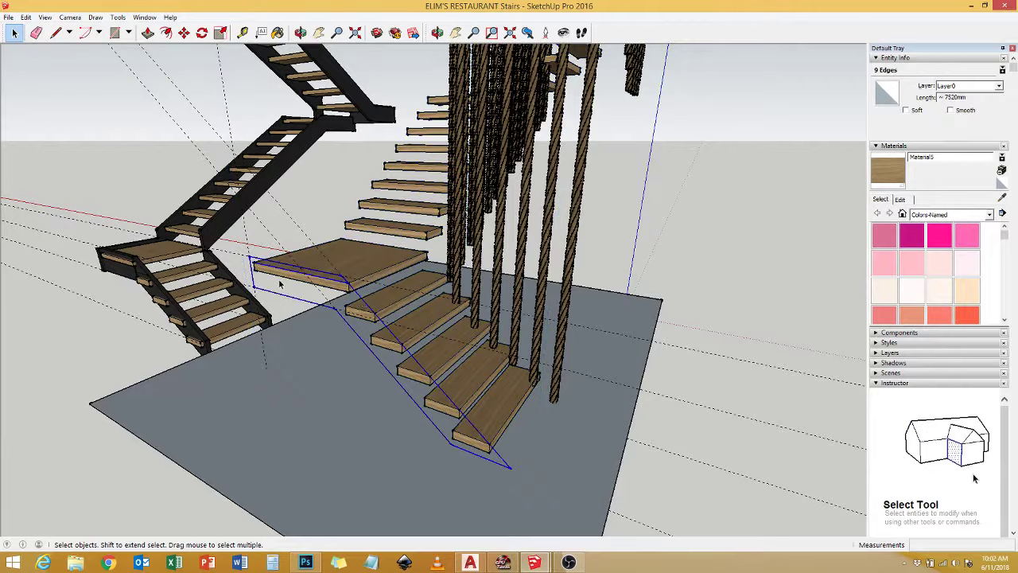
pyautogui.scroll(3, 280, 284)
pyautogui.press('e')
pyautogui.press('space')
pyautogui.click(405, 280)
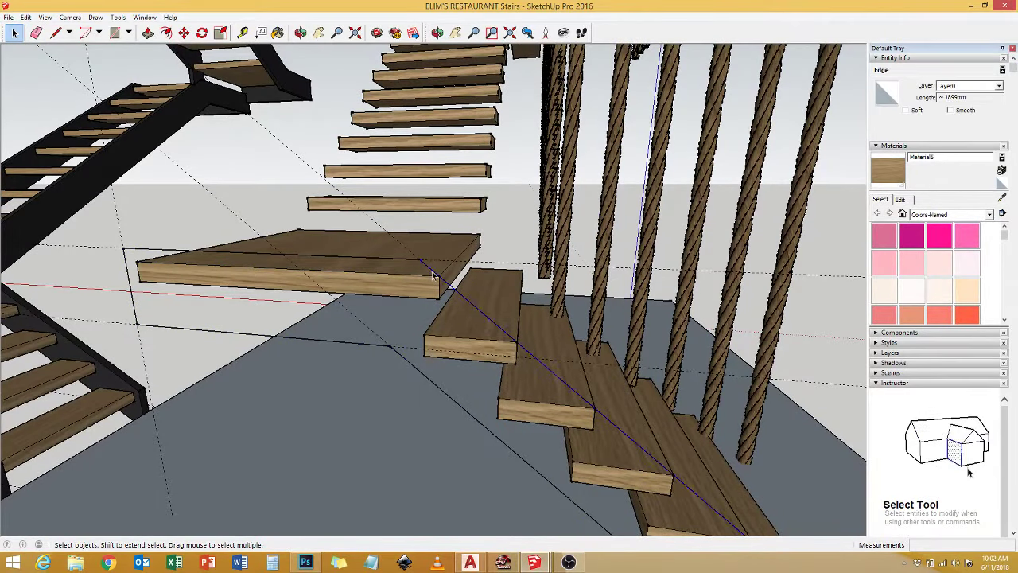
pyautogui.click(421, 257)
pyautogui.moveTo(422, 256); pyautogui.dragTo(660, 437, button='middle')
pyautogui.doubleClick(419, 291)
pyautogui.press('p')
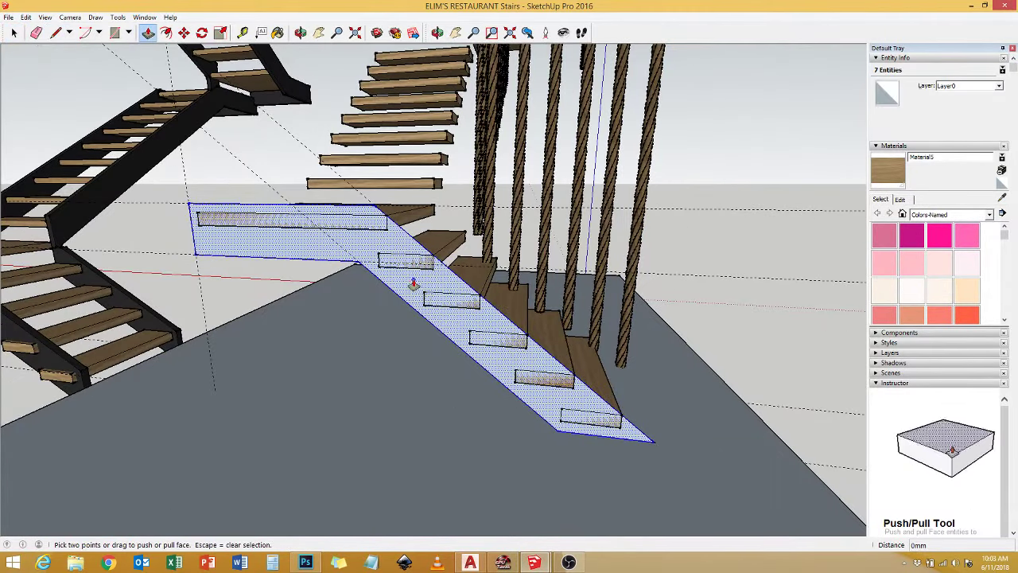
pyautogui.keyDown('alt'); pyautogui.click(54, 350); pyautogui.keyUp('alt')
pyautogui.click(370, 244)
pyautogui.press('space')
pyautogui.moveTo(54, 378); pyautogui.dragTo(120, 348, button='middle')
pyautogui.press('t')
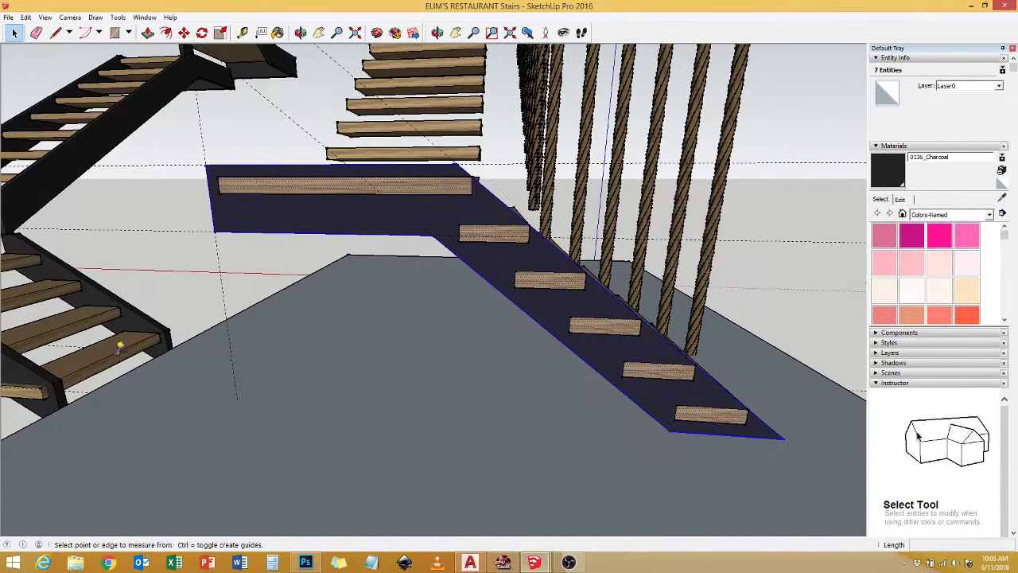
pyautogui.moveTo(69, 372); pyautogui.dragTo(443, 302, button='middle')
pyautogui.press('p')
pyautogui.moveTo(467, 291); pyautogui.dragTo(496, 368)
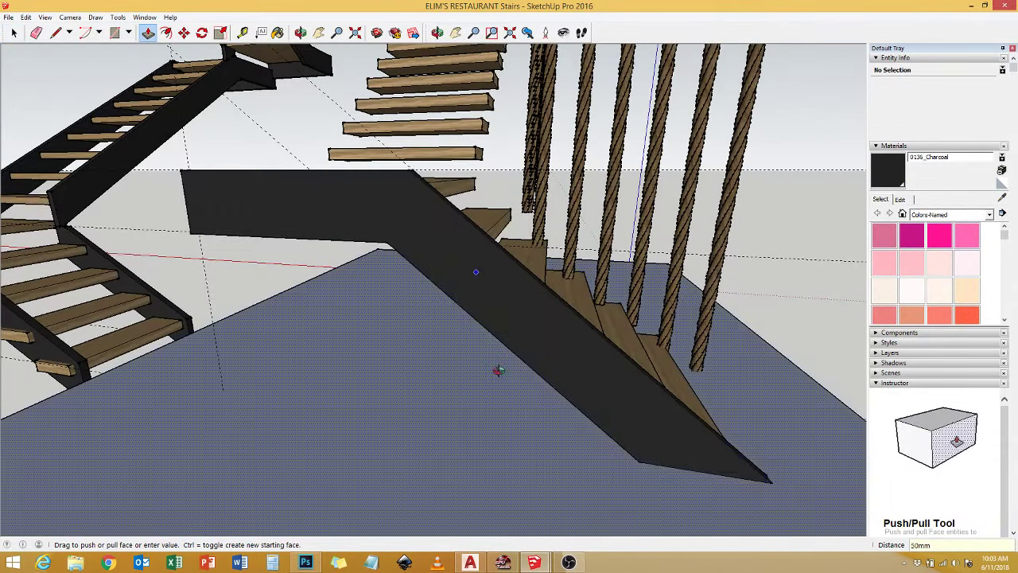
pyautogui.moveTo(496, 369); pyautogui.dragTo(600, 382, button='middle')
pyautogui.press('space')
pyautogui.moveTo(511, 423); pyautogui.dragTo(513, 392, button='middle')
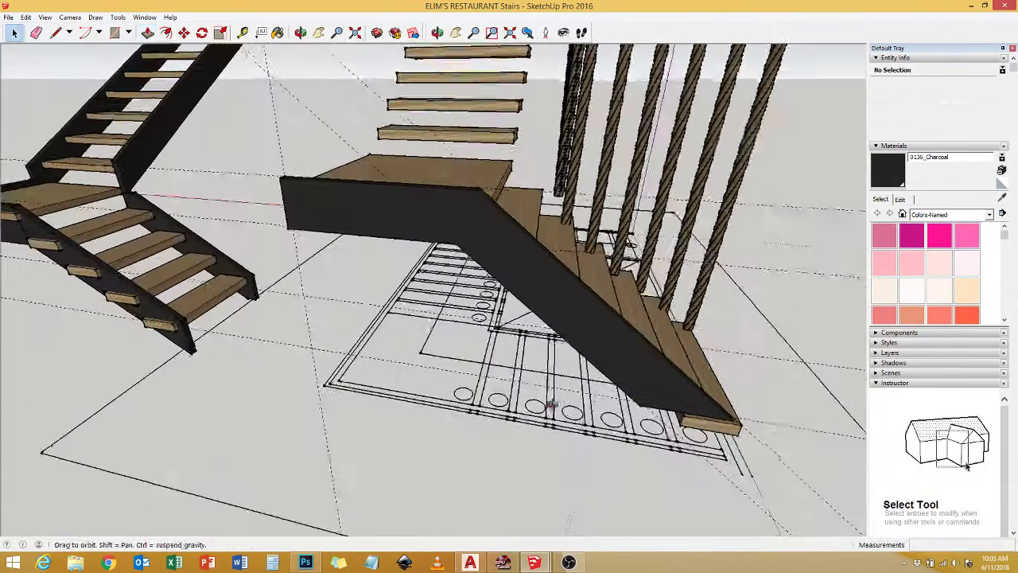
pyautogui.click(329, 380)
pyautogui.moveTo(330, 380)
pyautogui.mouseDown(button='middle')
pyautogui.moveTo(829, 292)
pyautogui.moveTo(538, 245)
pyautogui.mouseUp(button='middle')
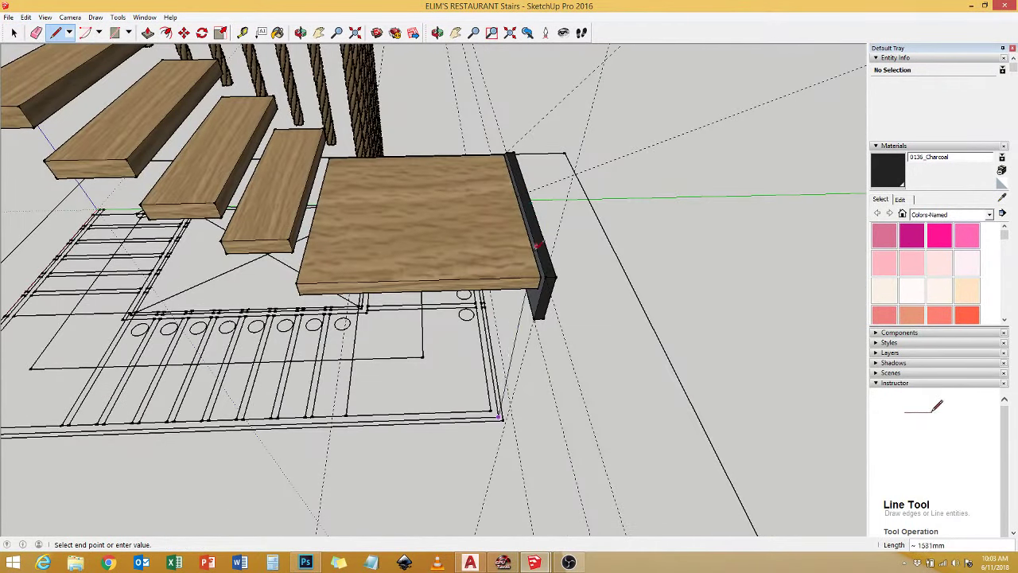
pyautogui.press('space')
pyautogui.scroll(3, 538, 269)
pyautogui.rightClick(652, 298)
pyautogui.click(541, 278)
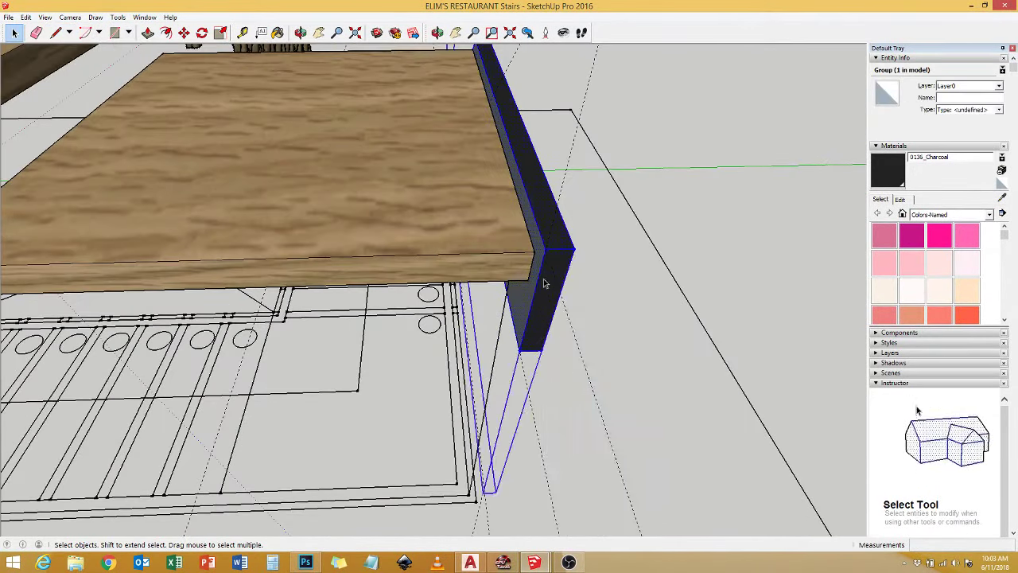
pyautogui.doubleClick(544, 281)
pyautogui.press('space')
pyautogui.press('Escape')
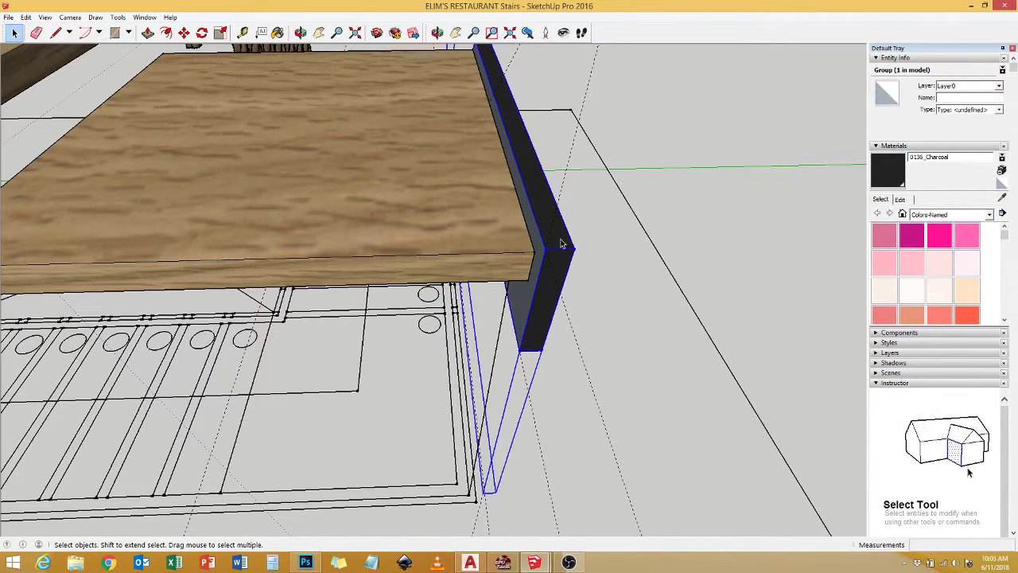
pyautogui.moveTo(382, 212)
pyautogui.mouseDown(button='middle')
pyautogui.moveTo(525, 228)
pyautogui.moveTo(474, 252)
pyautogui.moveTo(748, 313)
pyautogui.moveTo(716, 366)
pyautogui.mouseUp(button='middle')
pyautogui.press('l')
pyautogui.click(526, 244)
pyautogui.scroll(2, 541, 273)
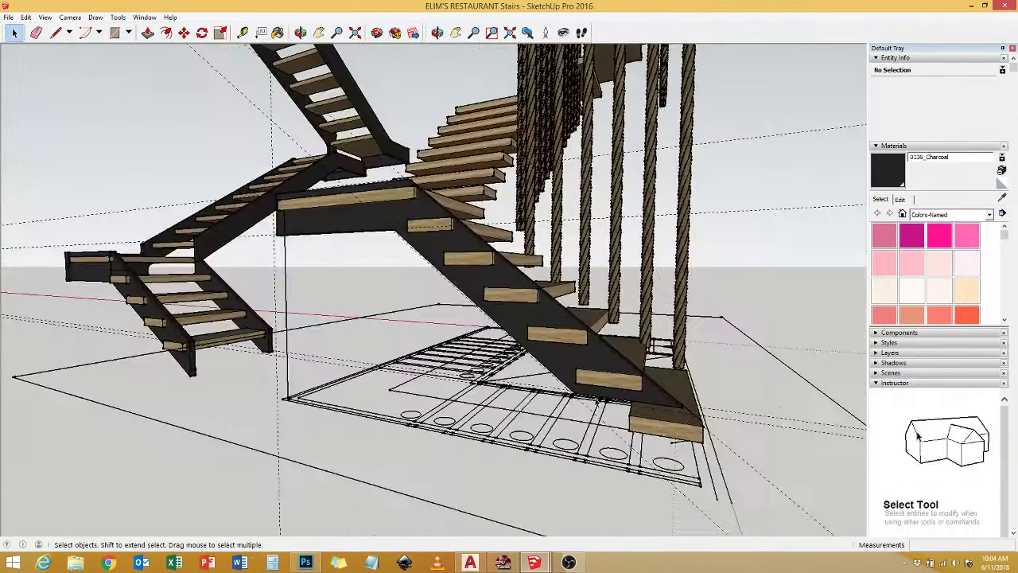
# Close the four edges under the lower staircase into a grey floor face.
pyautogui.moveTo(693, 423)
pyautogui.mouseDown(button='middle')
pyautogui.moveTo(685, 375)
pyautogui.moveTo(493, 234)
pyautogui.mouseUp(button='middle')
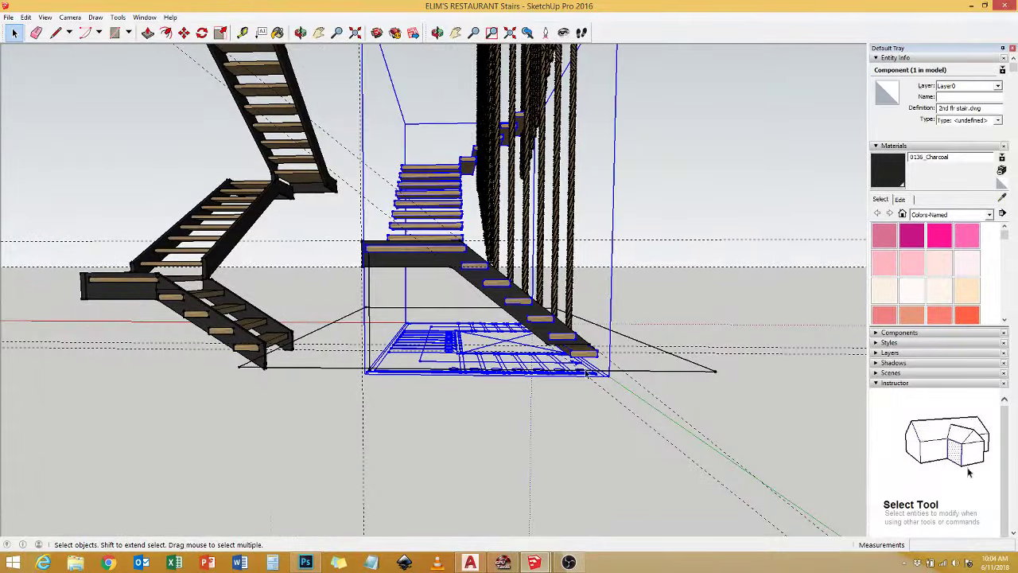
pyautogui.scroll(3, 587, 372)
pyautogui.scroll(3, 586, 373)
pyautogui.moveTo(586, 373)
pyautogui.mouseDown(button='middle')
pyautogui.moveTo(475, 348)
pyautogui.moveTo(557, 382)
pyautogui.moveTo(586, 412)
pyautogui.mouseUp(button='middle')
pyautogui.scroll(-5, 613, 366)
pyautogui.click(638, 320)
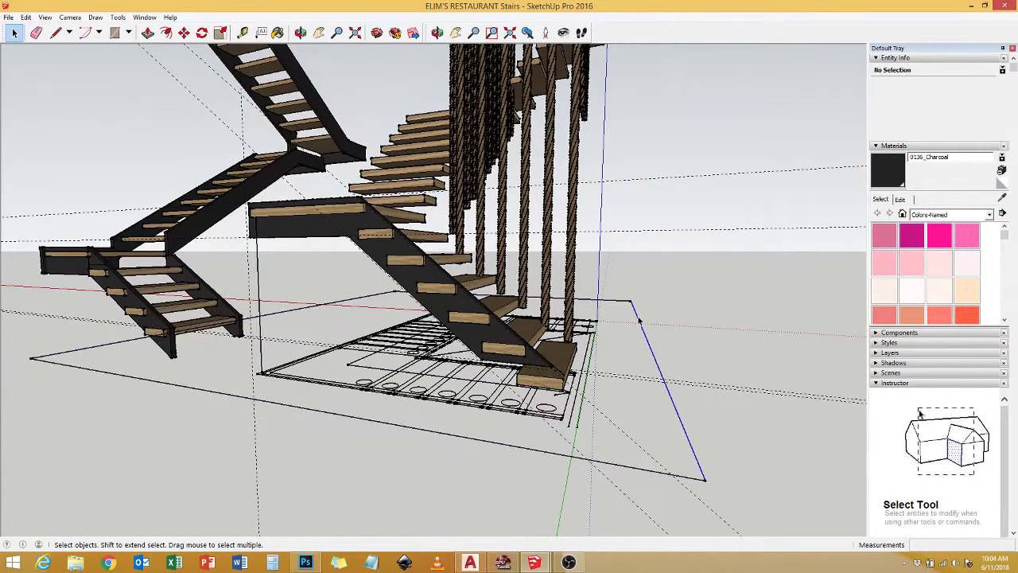
pyautogui.click(636, 302)
pyautogui.moveTo(643, 305); pyautogui.dragTo(585, 411, button='middle')
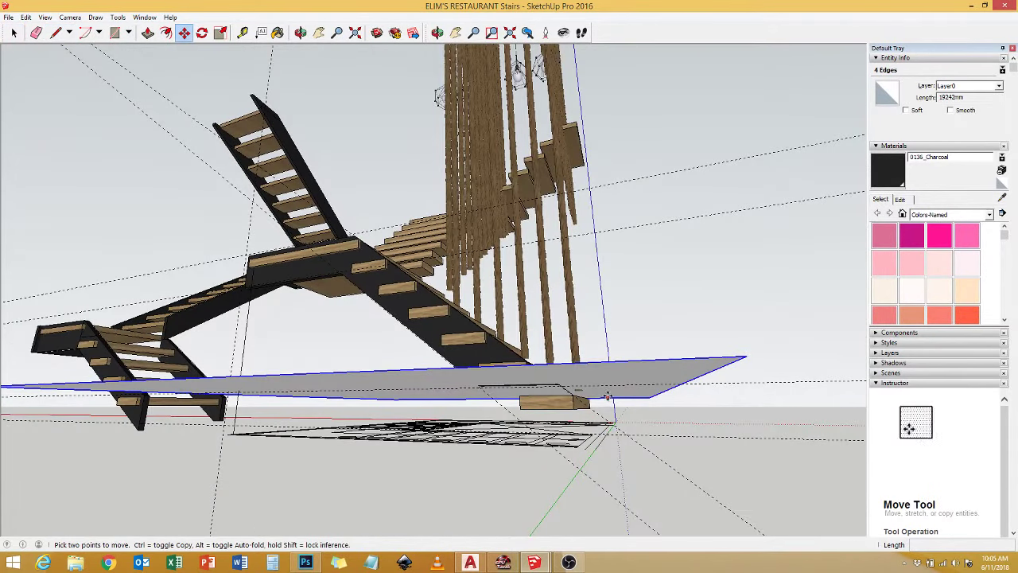
# Select the stringer and start a line at its lower end.
pyautogui.moveTo(592, 375)
pyautogui.mouseDown(button='middle')
pyautogui.moveTo(557, 377)
pyautogui.moveTo(571, 414)
pyautogui.mouseUp(button='middle')
pyautogui.scroll(5, 572, 414)
pyautogui.press('space')
pyautogui.tripleClick(566, 292)
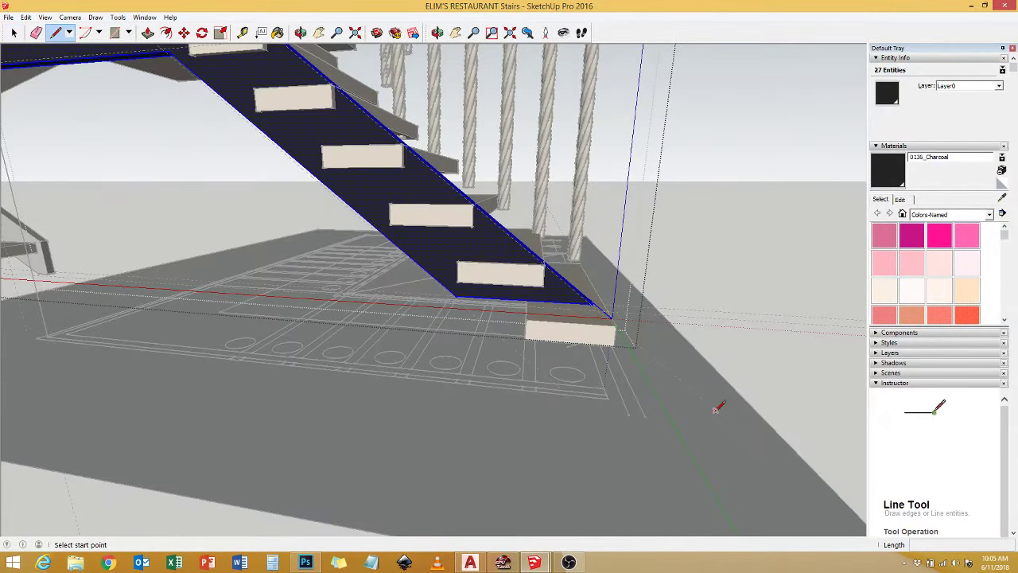
pyautogui.click(573, 387)
pyautogui.scroll(5, 573, 387)
pyautogui.scroll(-3, 568, 386)
pyautogui.scroll(-2, 568, 387)
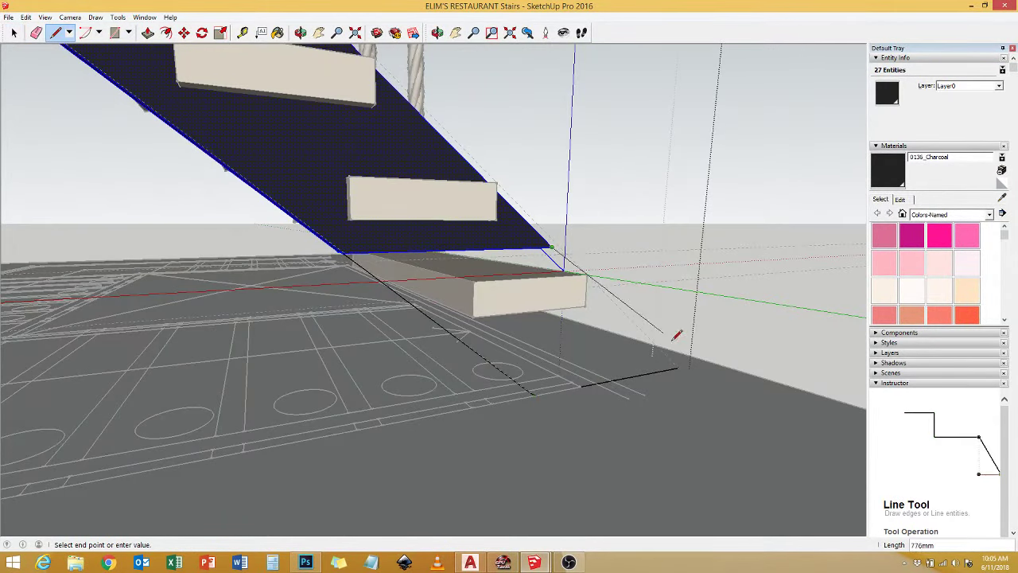
pyautogui.moveTo(460, 248); pyautogui.dragTo(774, 211, button='middle')
pyautogui.press('space')
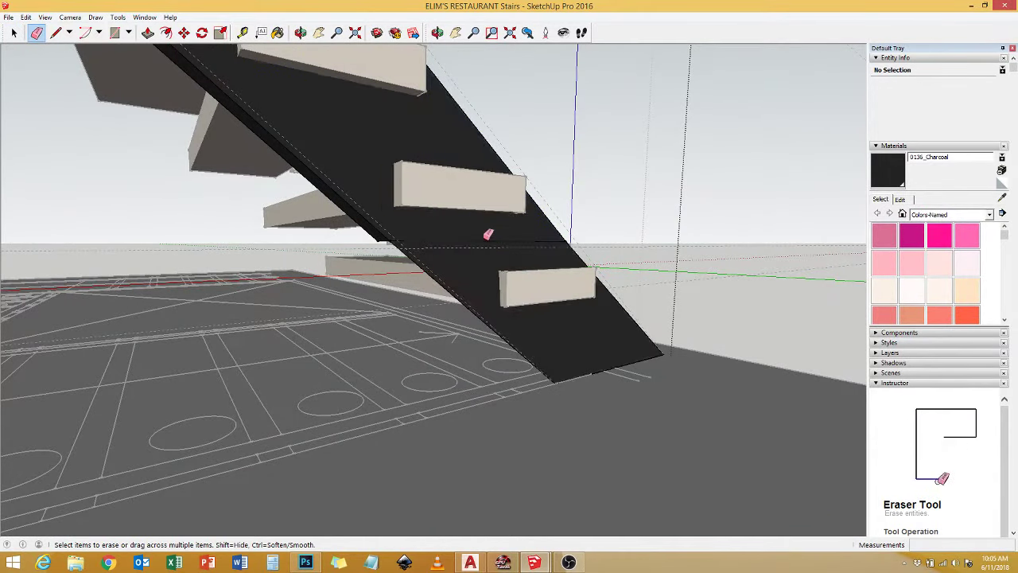
pyautogui.moveTo(489, 234)
pyautogui.mouseDown(button='middle')
pyautogui.moveTo(357, 239)
pyautogui.moveTo(250, 144)
pyautogui.moveTo(418, 236)
pyautogui.mouseUp(button='middle')
pyautogui.scroll(-5, 504, 271)
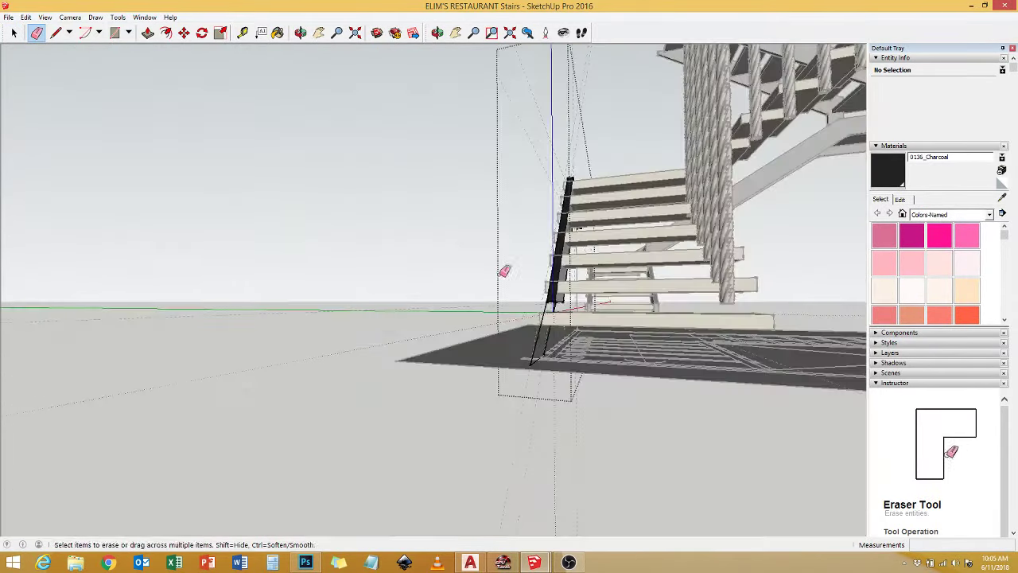
pyautogui.moveTo(504, 271); pyautogui.dragTo(647, 336, button='middle')
# Draw beneath the stairs and erase the edge splitting the stringer's underside.
pyautogui.press('l')
pyautogui.click(644, 339)
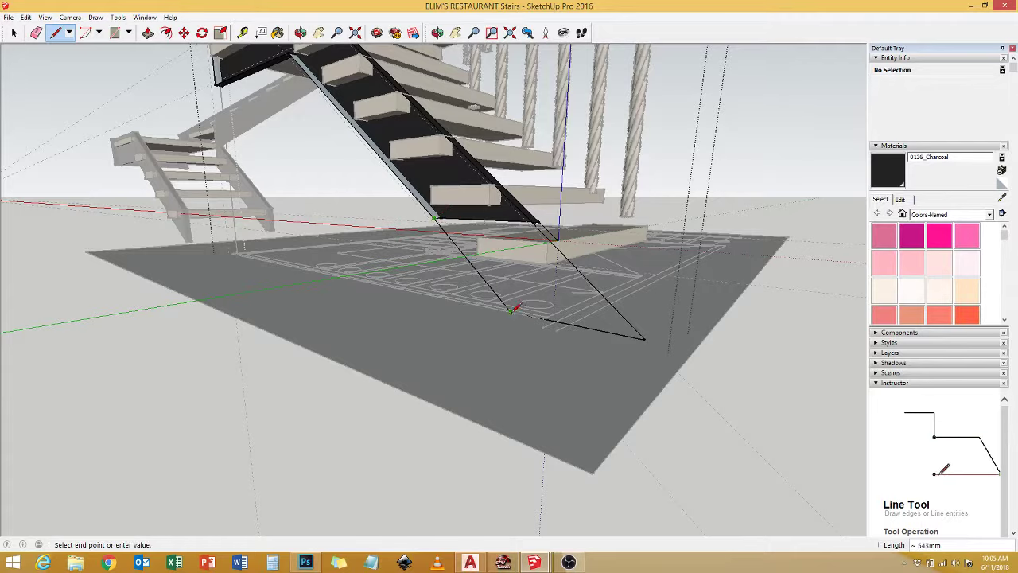
pyautogui.moveTo(515, 307)
pyautogui.mouseDown(button='middle')
pyautogui.moveTo(650, 221)
pyautogui.moveTo(557, 239)
pyautogui.moveTo(446, 216)
pyautogui.moveTo(569, 303)
pyautogui.moveTo(391, 230)
pyautogui.moveTo(427, 232)
pyautogui.moveTo(289, 105)
pyautogui.moveTo(588, 296)
pyautogui.moveTo(332, 197)
pyautogui.mouseUp(button='middle')
pyautogui.press('e')
pyautogui.press('l')
pyautogui.press('e')
pyautogui.moveTo(326, 104)
pyautogui.mouseDown(button='middle')
pyautogui.moveTo(450, 257)
pyautogui.moveTo(513, 304)
pyautogui.mouseUp(button='middle')
pyautogui.click(470, 255)
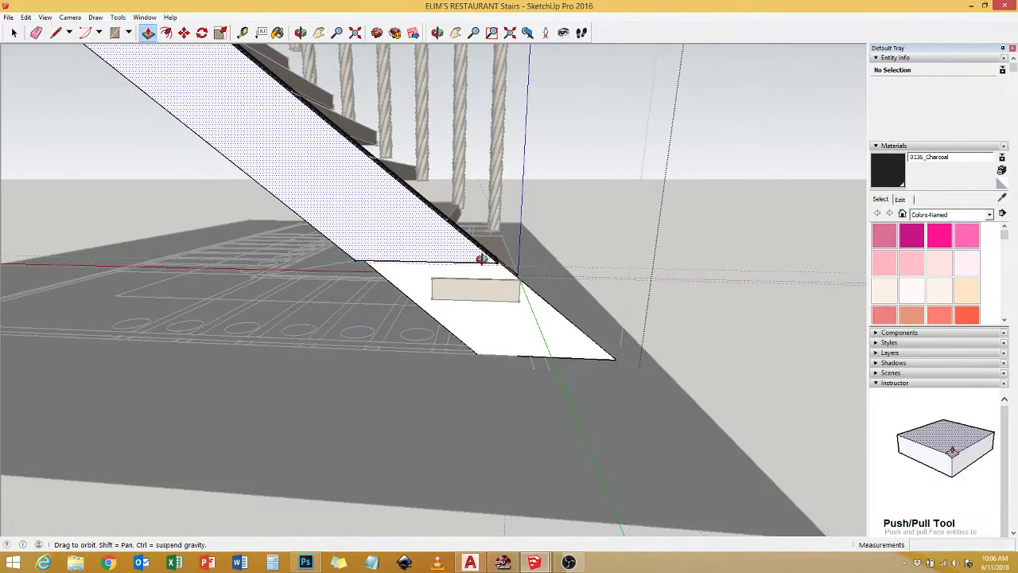
pyautogui.moveTo(481, 259)
pyautogui.mouseDown(button='middle')
pyautogui.moveTo(454, 291)
pyautogui.moveTo(430, 284)
pyautogui.moveTo(561, 408)
pyautogui.mouseUp(button='middle')
pyautogui.press('e')
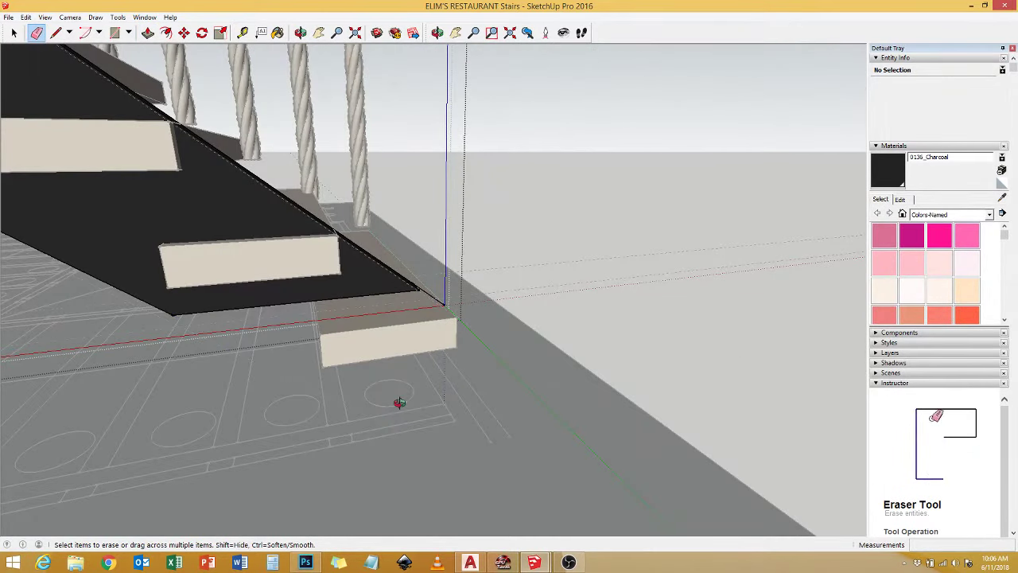
pyautogui.moveTo(399, 403)
pyautogui.mouseDown(button='middle')
pyautogui.moveTo(675, 348)
pyautogui.moveTo(416, 297)
pyautogui.mouseUp(button='middle')
pyautogui.press('space')
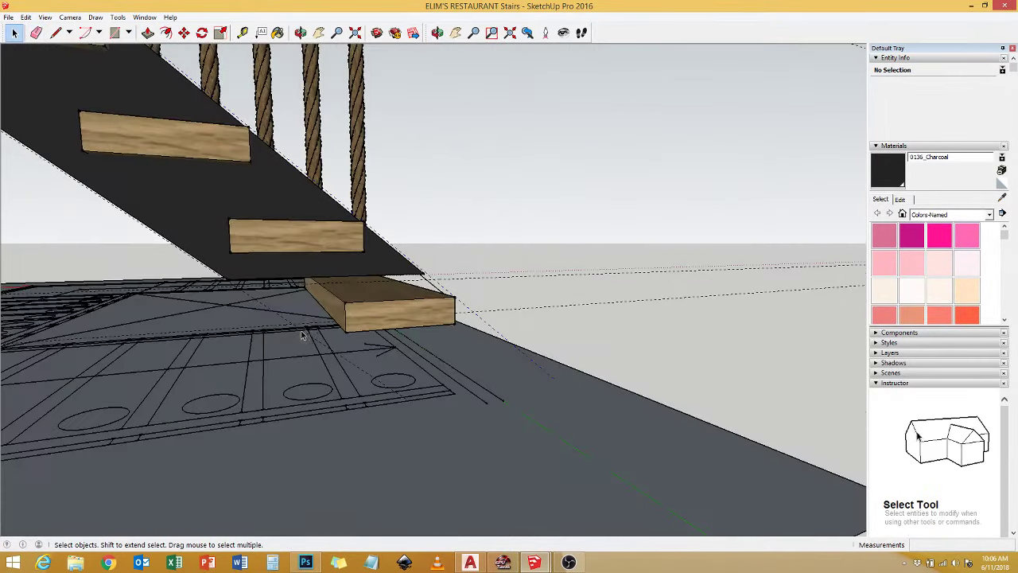
# Push/Pull the stringer's lower end down to the floor plane.
pyautogui.moveTo(326, 344)
pyautogui.mouseDown(button='middle')
pyautogui.moveTo(478, 340)
pyautogui.moveTo(266, 202)
pyautogui.moveTo(334, 266)
pyautogui.moveTo(337, 363)
pyautogui.moveTo(213, 342)
pyautogui.mouseUp(button='middle')
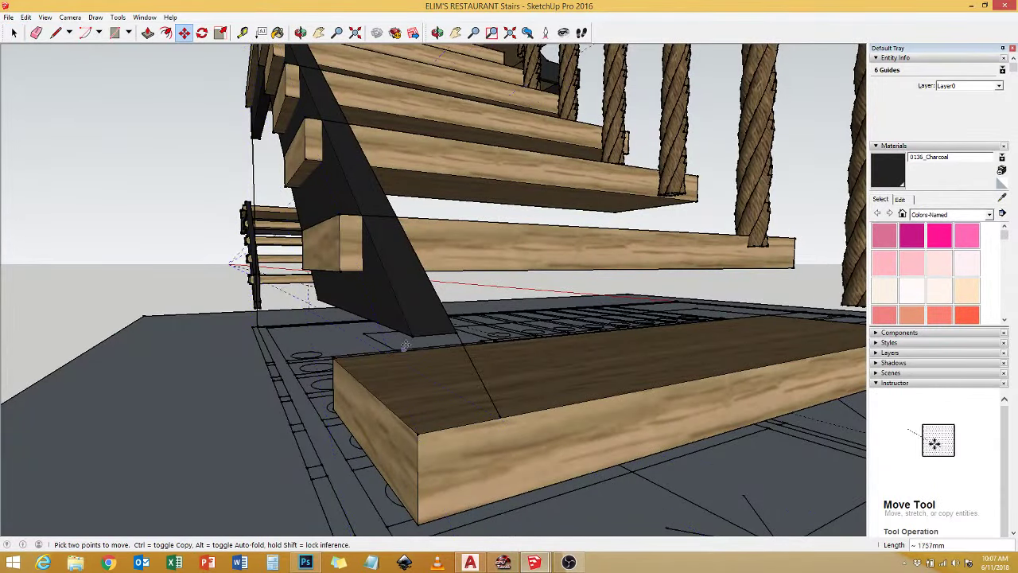
pyautogui.moveTo(405, 345)
pyautogui.mouseDown(button='middle')
pyautogui.moveTo(332, 234)
pyautogui.moveTo(390, 114)
pyautogui.moveTo(701, 270)
pyautogui.moveTo(465, 256)
pyautogui.moveTo(467, 279)
pyautogui.mouseUp(button='middle')
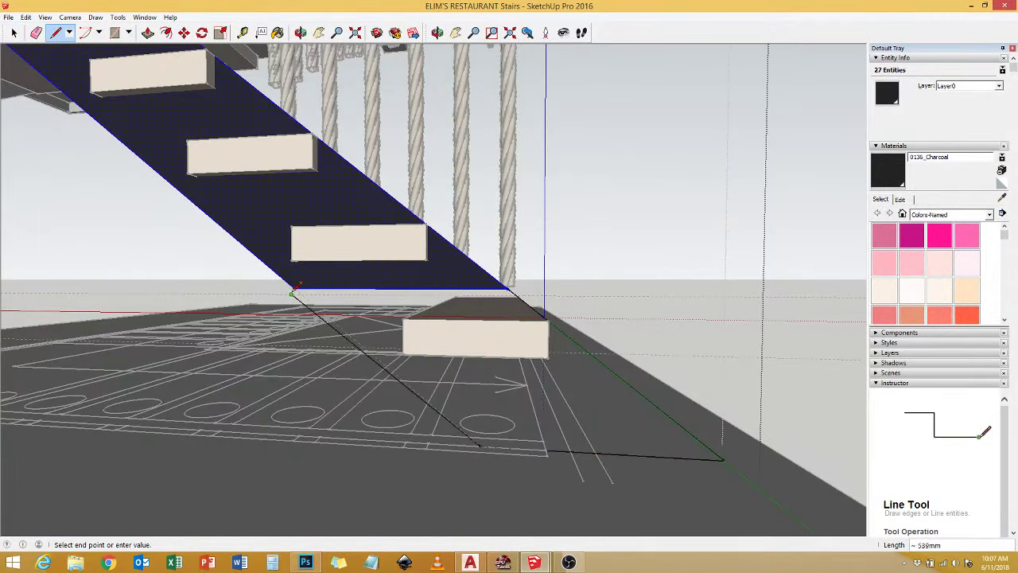
pyautogui.moveTo(410, 293)
pyautogui.mouseDown(button='middle')
pyautogui.moveTo(387, 352)
pyautogui.moveTo(524, 437)
pyautogui.mouseUp(button='middle')
pyautogui.press('p')
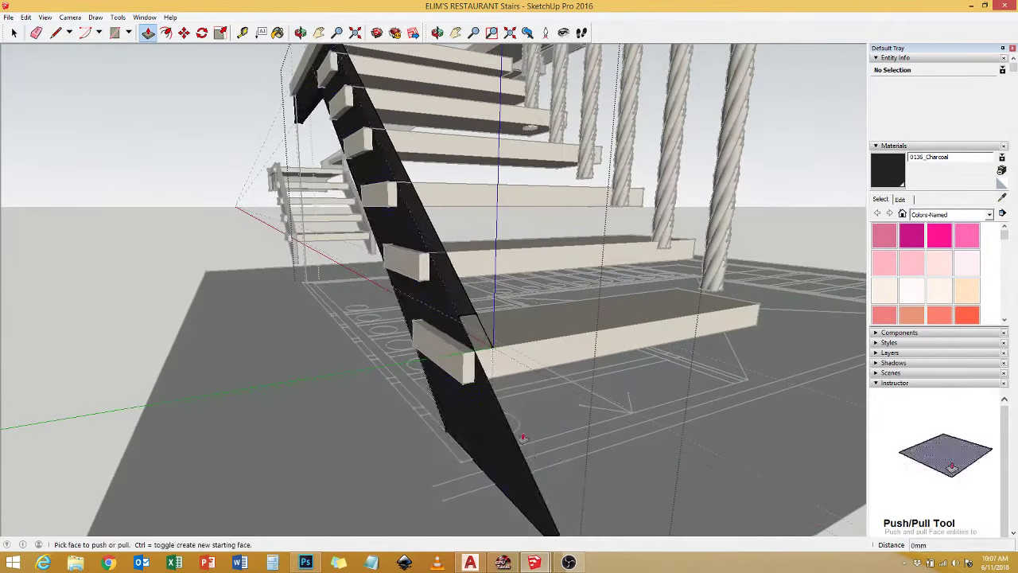
pyautogui.moveTo(489, 340)
pyautogui.mouseDown(button='middle')
pyautogui.moveTo(425, 405)
pyautogui.moveTo(476, 374)
pyautogui.mouseUp(button='middle')
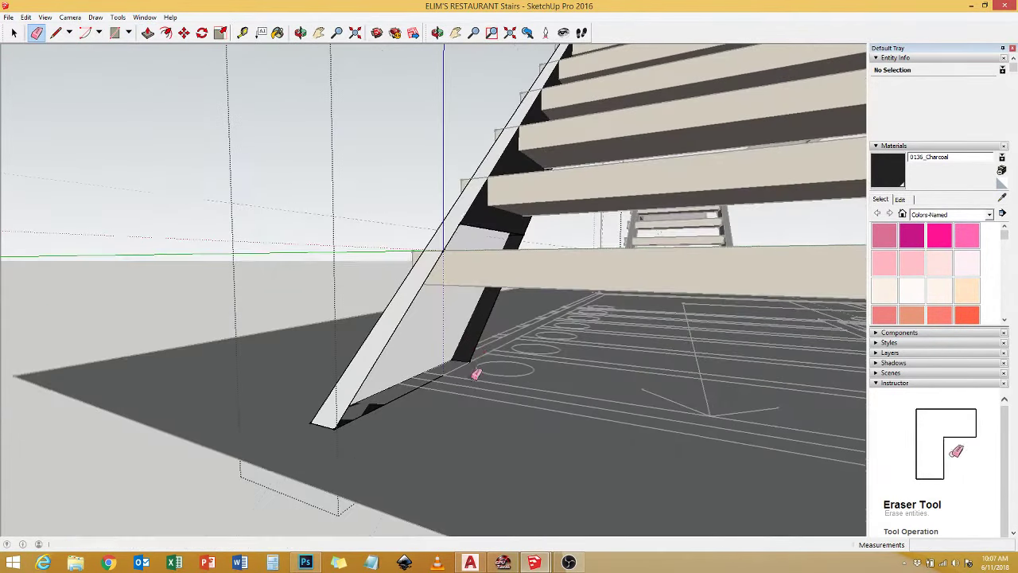
pyautogui.press('space')
pyautogui.click(398, 355)
pyautogui.moveTo(585, 219)
pyautogui.mouseDown(button='middle')
pyautogui.moveTo(398, 356)
pyautogui.moveTo(388, 482)
pyautogui.mouseUp(button='middle')
pyautogui.press('space')
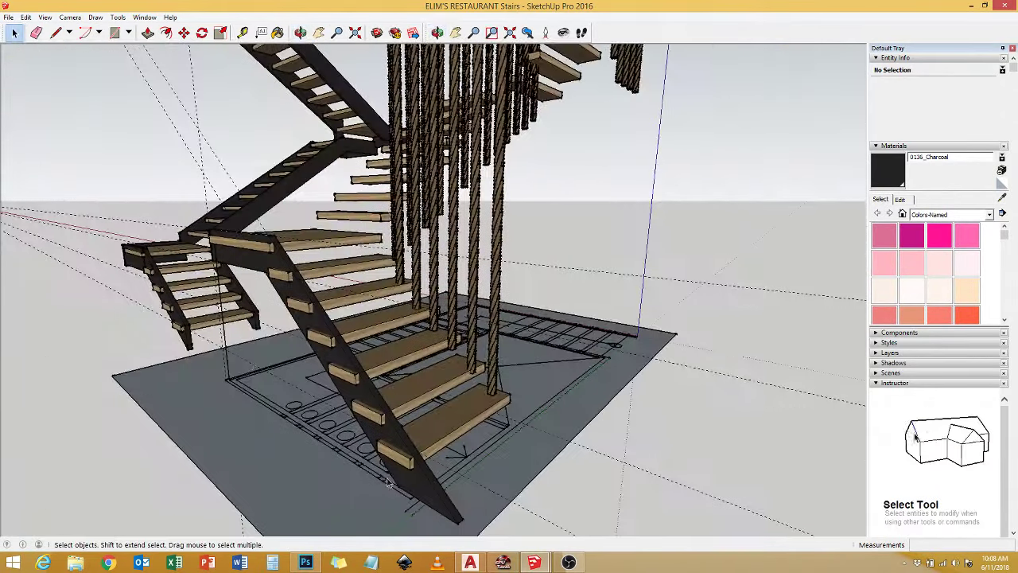
# Select the charcoal stringer group and open it for editing.
pyautogui.moveTo(190, 291); pyautogui.dragTo(445, 334, button='middle')
pyautogui.click(498, 268)
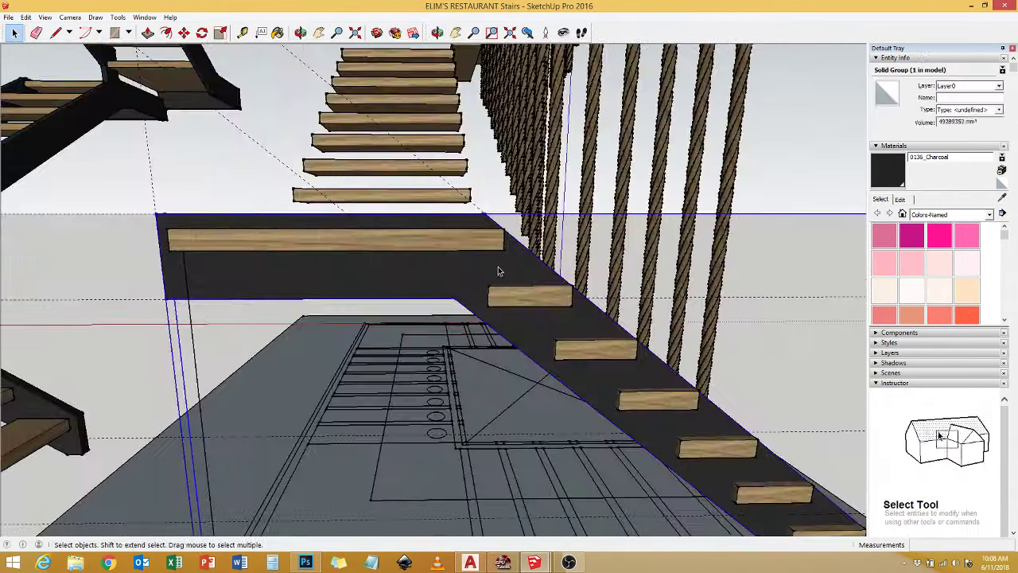
pyautogui.moveTo(498, 269); pyautogui.dragTo(362, 379, button='middle')
pyautogui.press('space')
pyautogui.moveTo(535, 356); pyautogui.dragTo(318, 270, button='middle')
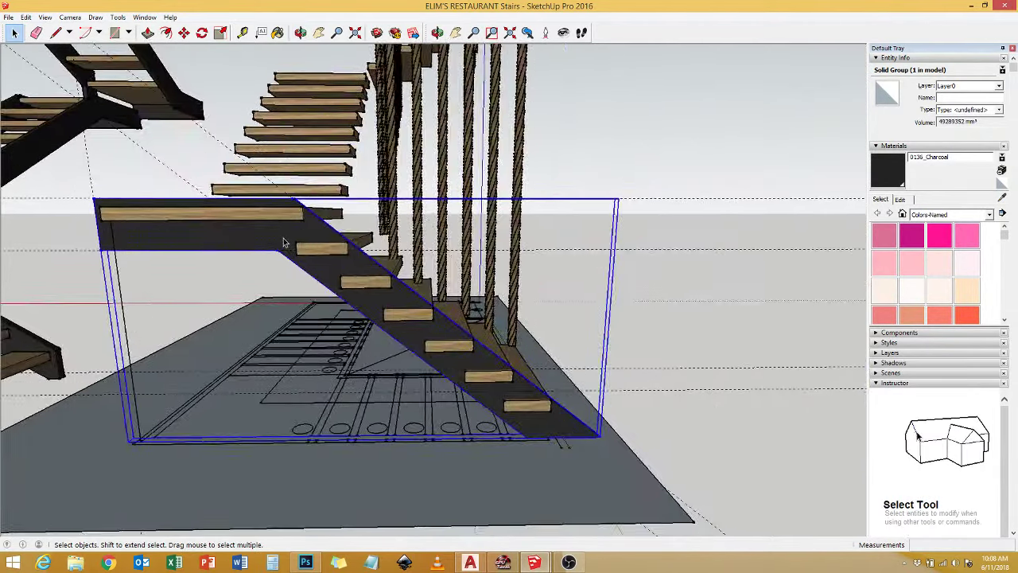
pyautogui.doubleClick(282, 253)
pyautogui.press('l')
pyautogui.moveTo(283, 177); pyautogui.dragTo(636, 415, button='middle')
pyautogui.press('space')
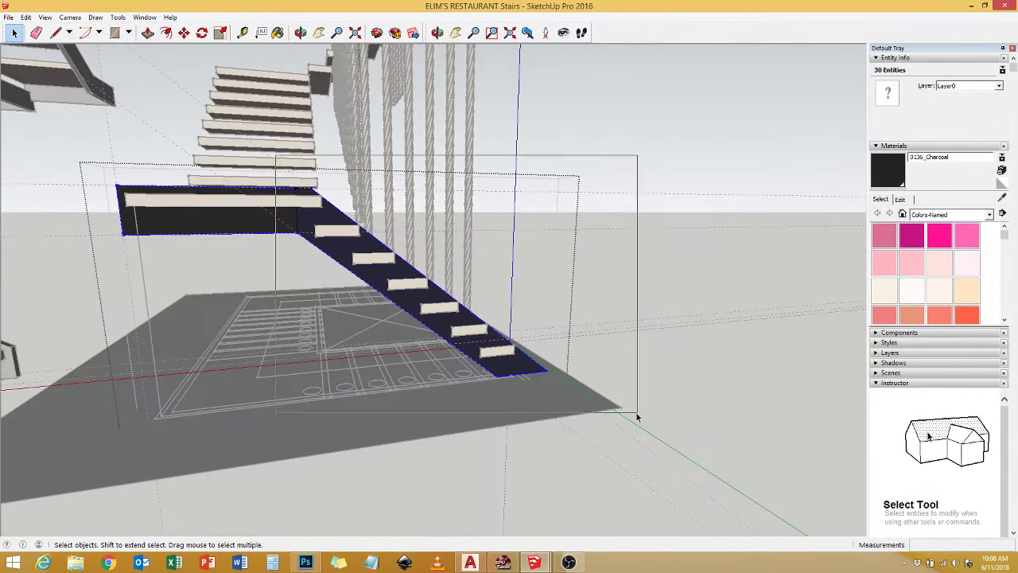
pyautogui.moveTo(421, 274)
pyautogui.mouseDown(button='middle')
pyautogui.moveTo(423, 462)
pyautogui.moveTo(494, 414)
pyautogui.moveTo(515, 463)
pyautogui.mouseUp(button='middle')
pyautogui.press('Escape')
# Paste a copy of the stringer and place it on the treads' opposite side.
pyautogui.press('l')
pyautogui.scroll(5, 379, 350)
pyautogui.click(379, 351)
pyautogui.scroll(-5, 378, 351)
pyautogui.doubleClick(321, 331)
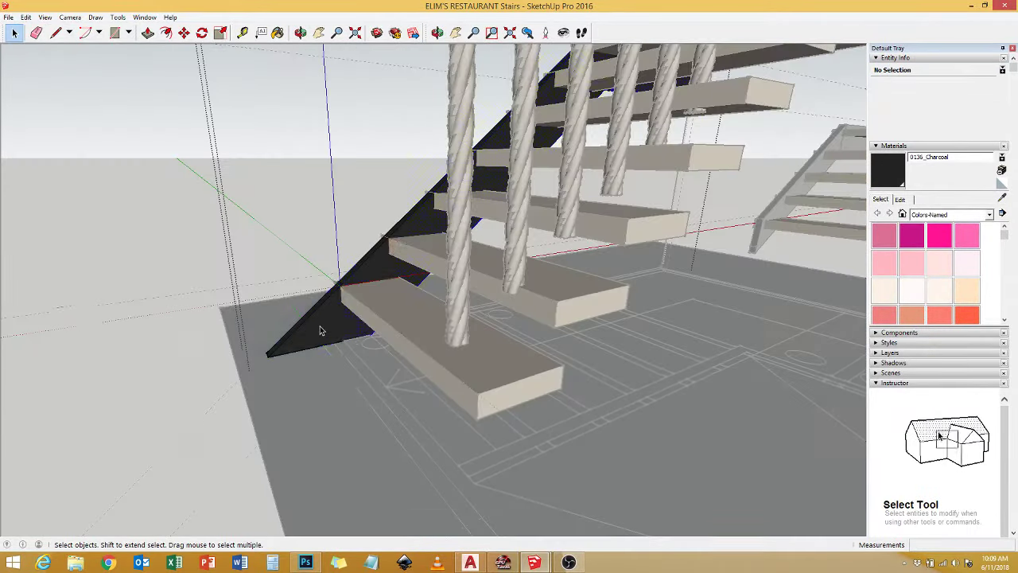
pyautogui.click(378, 342)
pyautogui.press('m')
pyautogui.click(378, 342)
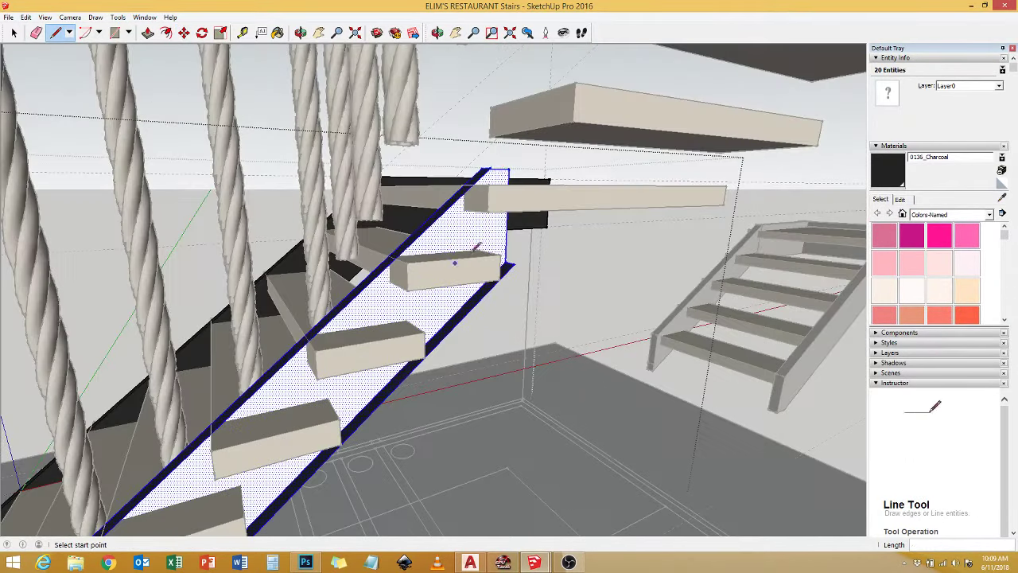
# Close the stringer's upper end into a face and paint it charcoal.
pyautogui.moveTo(318, 489); pyautogui.dragTo(405, 278, button='middle')
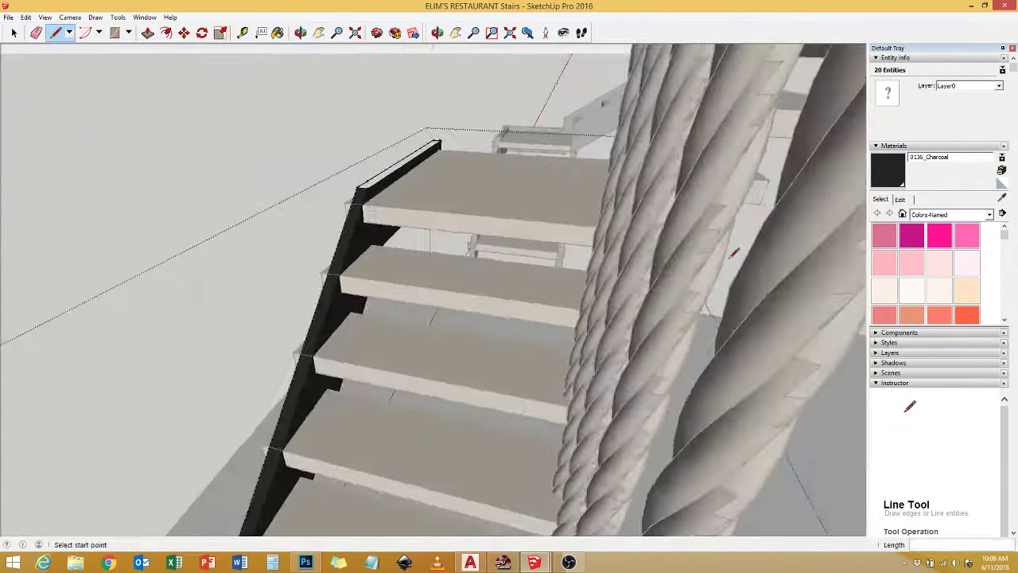
pyautogui.moveTo(407, 237)
pyautogui.mouseDown(button='middle')
pyautogui.moveTo(326, 289)
pyautogui.moveTo(291, 150)
pyautogui.moveTo(782, 296)
pyautogui.moveTo(624, 197)
pyautogui.moveTo(542, 123)
pyautogui.mouseUp(button='middle')
pyautogui.click(291, 151)
pyautogui.moveTo(541, 180)
pyautogui.mouseDown(button='middle')
pyautogui.moveTo(422, 196)
pyautogui.moveTo(528, 237)
pyautogui.moveTo(450, 311)
pyautogui.moveTo(455, 369)
pyautogui.mouseUp(button='middle')
pyautogui.press('b')
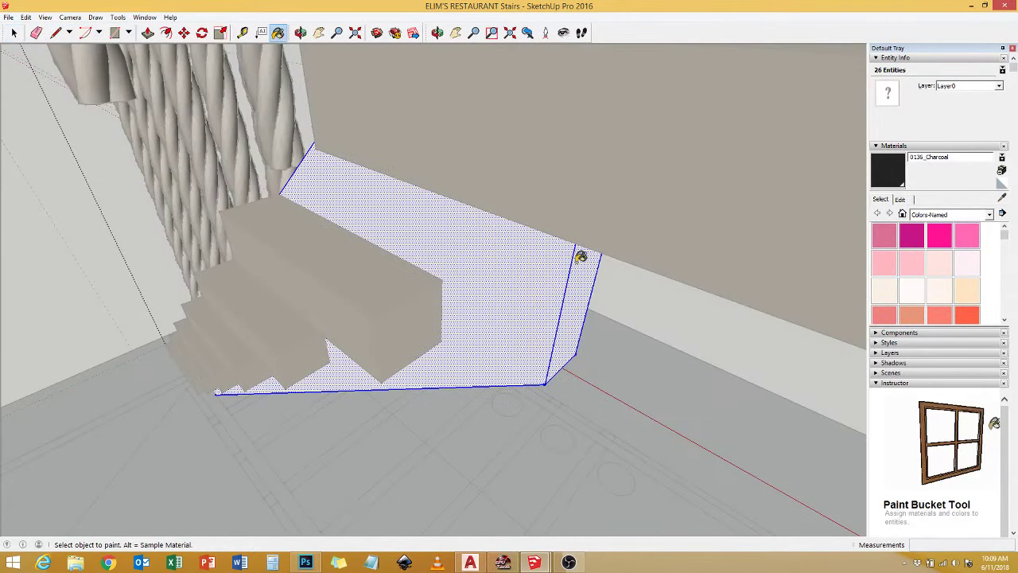
pyautogui.moveTo(582, 257)
pyautogui.mouseDown(button='middle')
pyautogui.moveTo(425, 342)
pyautogui.moveTo(351, 302)
pyautogui.moveTo(289, 220)
pyautogui.moveTo(357, 236)
pyautogui.moveTo(223, 339)
pyautogui.moveTo(334, 310)
pyautogui.moveTo(310, 303)
pyautogui.moveTo(305, 288)
pyautogui.mouseUp(button='middle')
pyautogui.press('space')
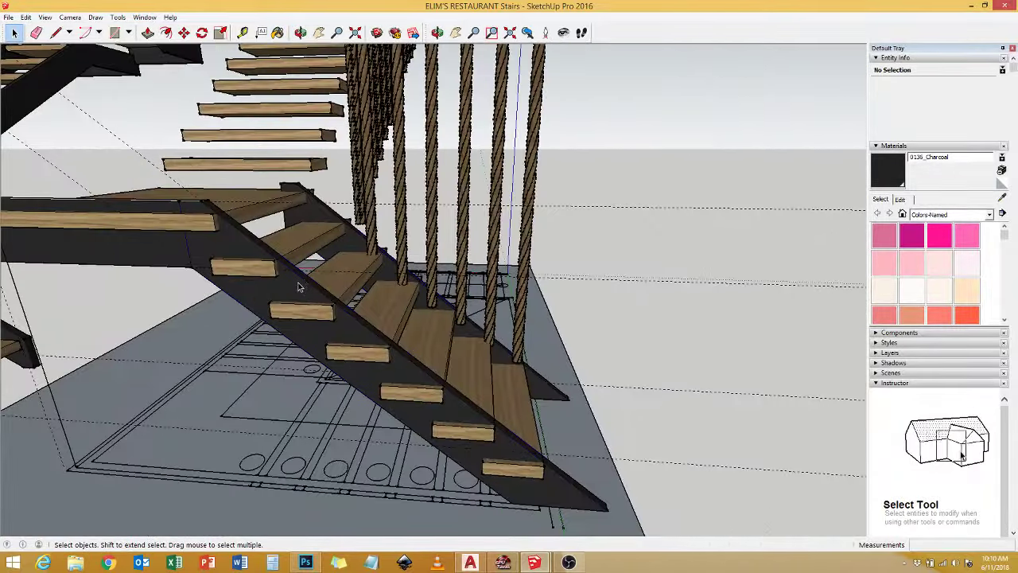
# Open the stringer group for editing and orbit to a level view of it.
pyautogui.doubleClick(312, 277)
pyautogui.moveTo(378, 319)
pyautogui.mouseDown(button='middle')
pyautogui.moveTo(529, 263)
pyautogui.moveTo(461, 251)
pyautogui.mouseUp(button='middle')
pyautogui.scroll(3, 526, 376)
pyautogui.click(411, 403)
pyautogui.press('Return')
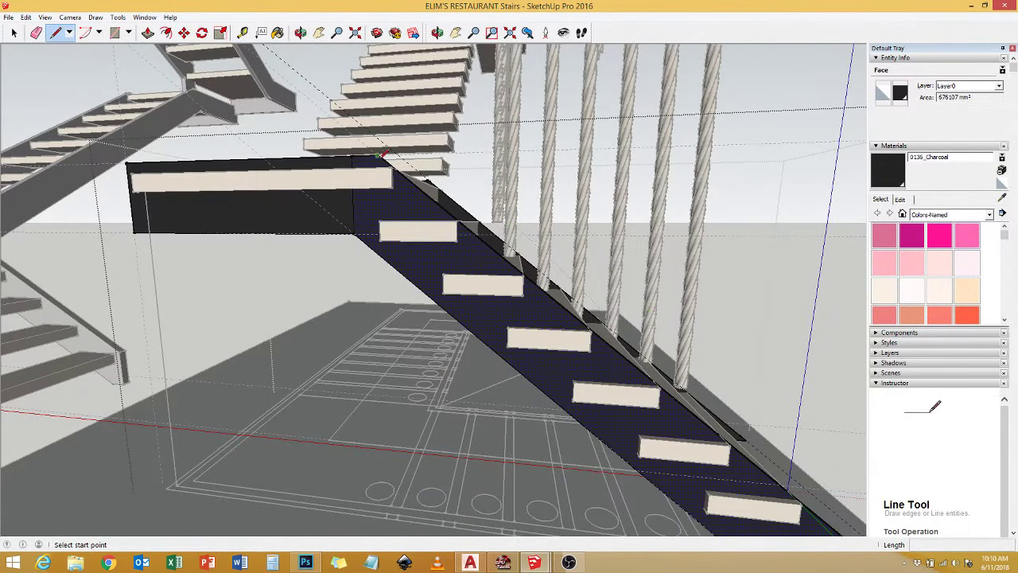
pyautogui.moveTo(383, 154)
pyautogui.mouseDown(button='middle')
pyautogui.moveTo(410, 198)
pyautogui.moveTo(403, 177)
pyautogui.mouseUp(button='middle')
pyautogui.moveTo(645, 340)
pyautogui.mouseDown(button='middle')
pyautogui.moveTo(591, 356)
pyautogui.moveTo(398, 368)
pyautogui.moveTo(512, 352)
pyautogui.moveTo(337, 284)
pyautogui.moveTo(125, 362)
pyautogui.moveTo(168, 285)
pyautogui.mouseUp(button='middle')
# Paint the stair stringer with the 0136_Charcoal material.
pyautogui.press('p')
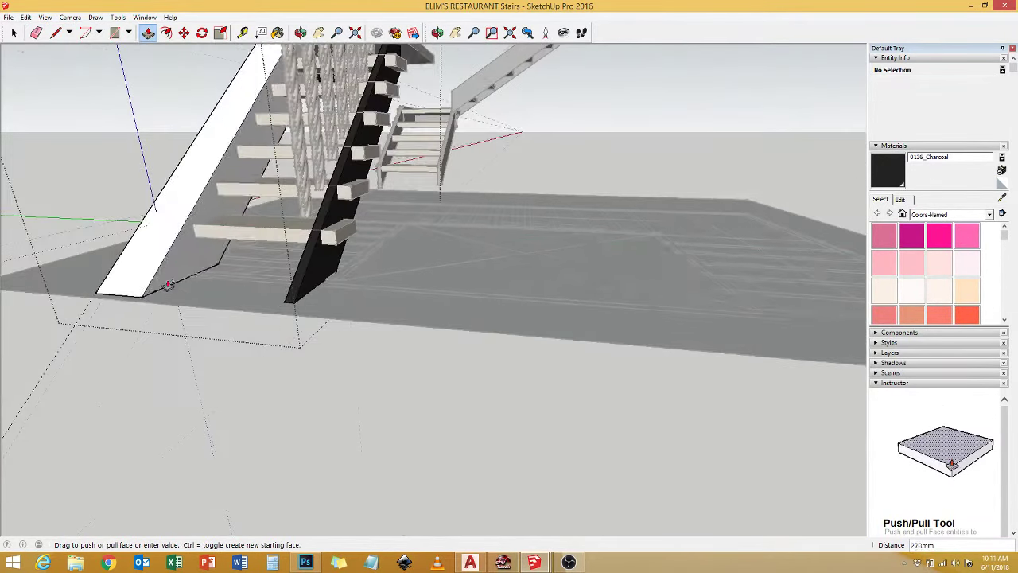
pyautogui.press('space')
pyautogui.click(142, 276)
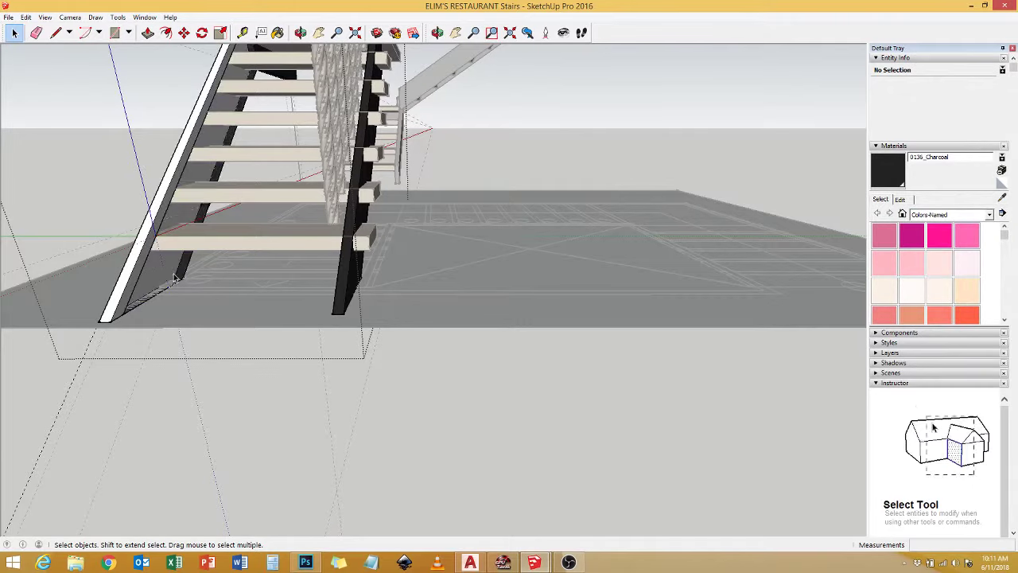
pyautogui.press('b')
pyautogui.moveTo(605, 334)
pyautogui.mouseDown(button='middle')
pyautogui.moveTo(539, 368)
pyautogui.moveTo(405, 246)
pyautogui.moveTo(534, 236)
pyautogui.moveTo(491, 411)
pyautogui.moveTo(543, 300)
pyautogui.mouseUp(button='middle')
pyautogui.press('space')
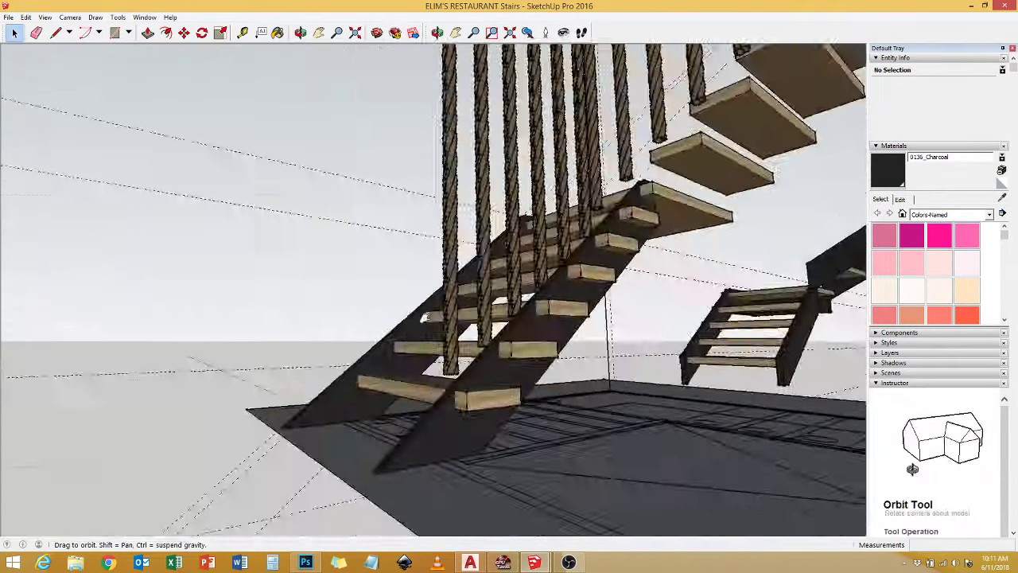
pyautogui.click(543, 300)
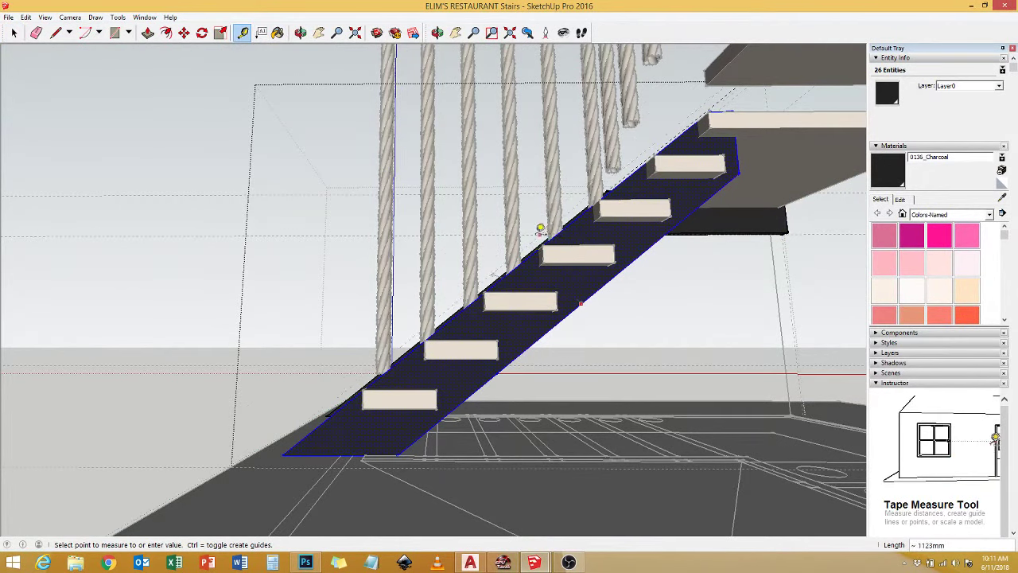
pyautogui.scroll(2, 556, 254)
pyautogui.scroll(-2, 605, 271)
pyautogui.scroll(4, 567, 185)
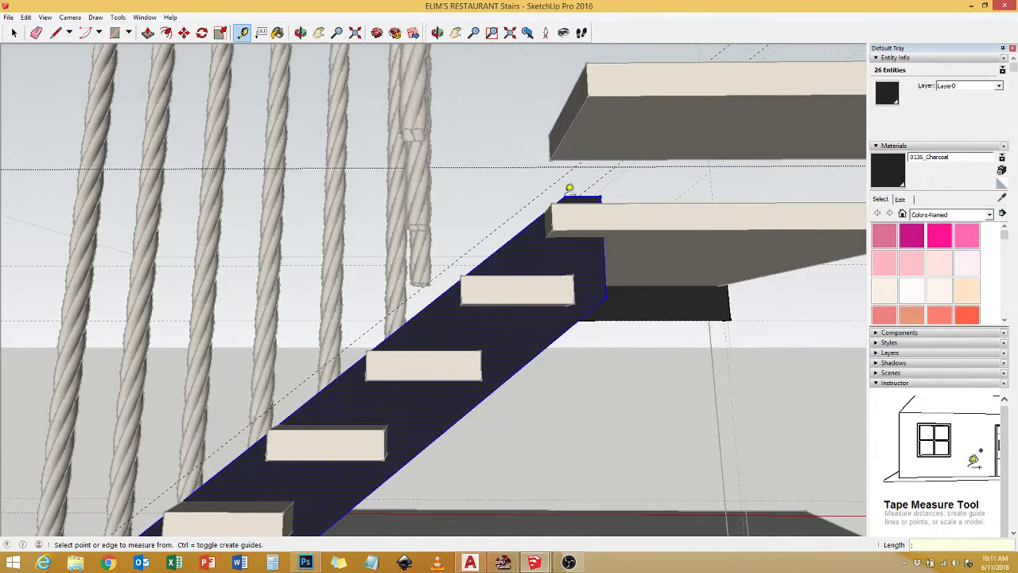
# Trim the stringer's foot with Push/Pull where it meets the floor.
pyautogui.moveTo(536, 194); pyautogui.dragTo(488, 183, button='middle')
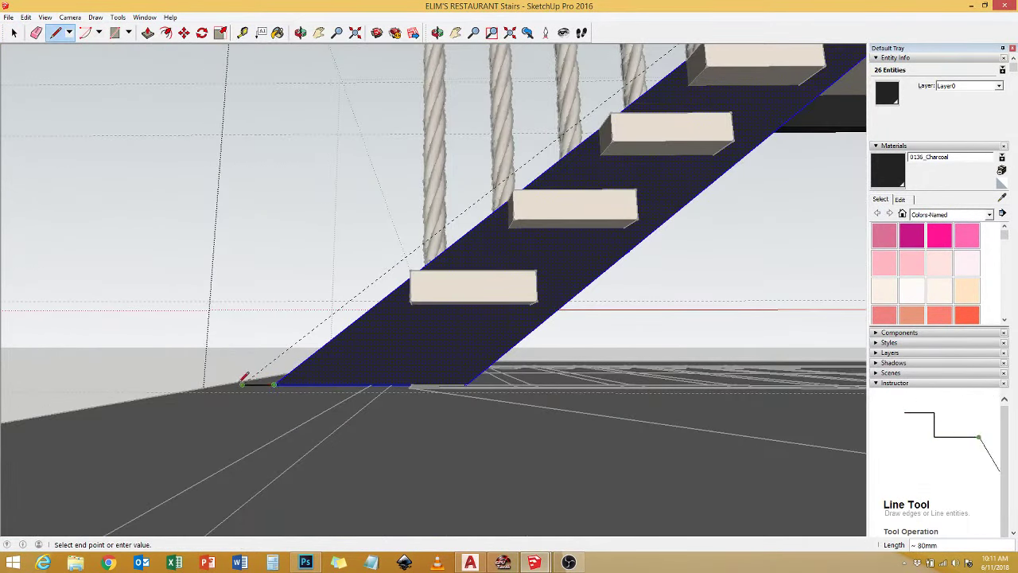
pyautogui.moveTo(242, 381); pyautogui.dragTo(661, 192, button='middle')
pyautogui.press('p')
pyautogui.moveTo(632, 224)
pyautogui.mouseDown(button='middle')
pyautogui.moveTo(432, 295)
pyautogui.moveTo(419, 333)
pyautogui.mouseUp(button='middle')
pyautogui.press('space')
pyautogui.moveTo(436, 172)
pyautogui.mouseDown(button='middle')
pyautogui.moveTo(421, 216)
pyautogui.moveTo(477, 318)
pyautogui.mouseUp(button='middle')
pyautogui.scroll(5, 530, 404)
pyautogui.moveTo(530, 404)
pyautogui.mouseDown(button='middle')
pyautogui.moveTo(442, 398)
pyautogui.moveTo(557, 382)
pyautogui.mouseUp(button='middle')
pyautogui.tripleClick(436, 388)
pyautogui.press('space')
pyautogui.moveTo(770, 427)
pyautogui.mouseDown(button='middle')
pyautogui.moveTo(471, 357)
pyautogui.moveTo(657, 289)
pyautogui.moveTo(604, 302)
pyautogui.moveTo(541, 278)
pyautogui.moveTo(475, 431)
pyautogui.mouseUp(button='middle')
pyautogui.scroll(3, 503, 261)
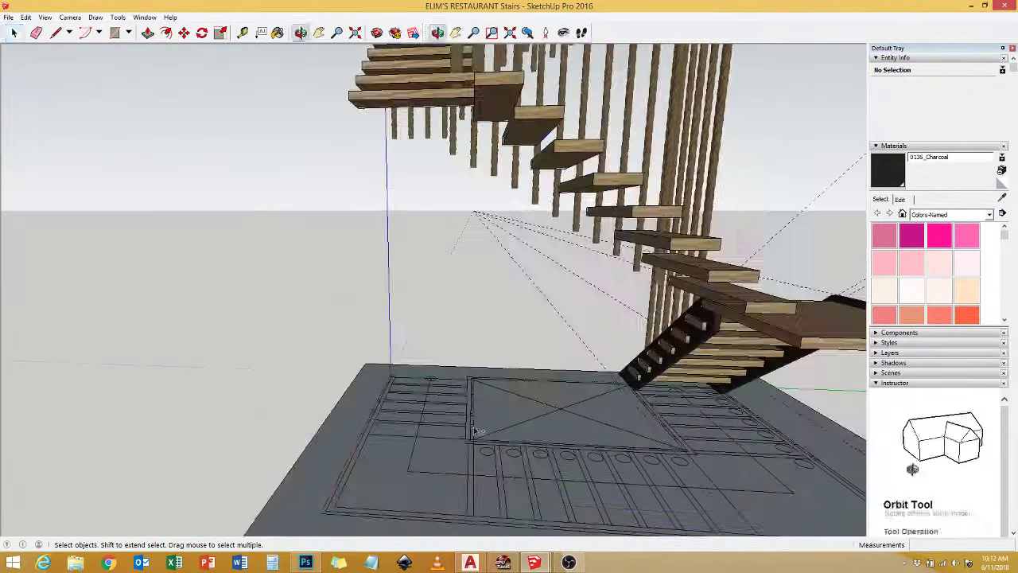
# Paste a copy of a plank and scale it into a wide landing.
pyautogui.click(475, 431)
pyautogui.hotkey('ctrl', 'v')
pyautogui.moveTo(454, 409)
pyautogui.mouseDown(button='middle')
pyautogui.moveTo(398, 334)
pyautogui.moveTo(344, 451)
pyautogui.moveTo(475, 444)
pyautogui.mouseUp(button='middle')
pyautogui.click(378, 453)
pyautogui.press('s')
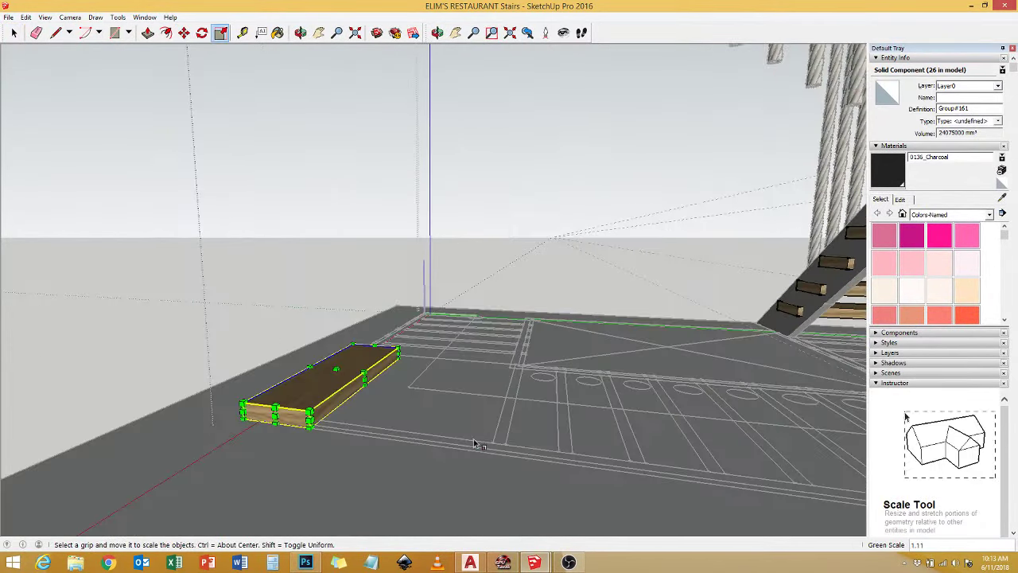
pyautogui.moveTo(466, 396)
pyautogui.mouseDown(button='middle')
pyautogui.moveTo(549, 371)
pyautogui.moveTo(669, 238)
pyautogui.mouseUp(button='middle')
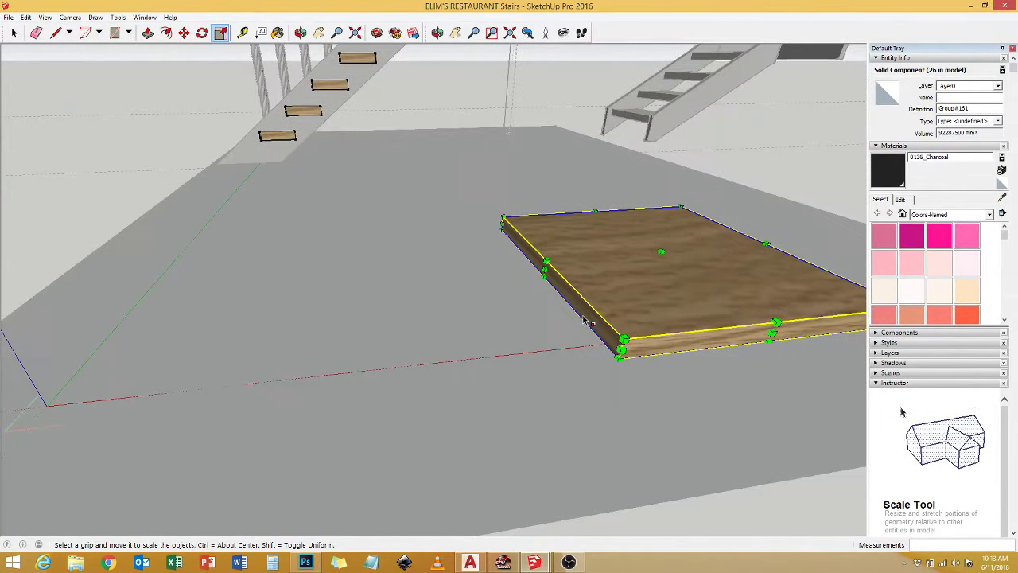
pyautogui.moveTo(764, 247); pyautogui.dragTo(662, 244)
pyautogui.press('space')
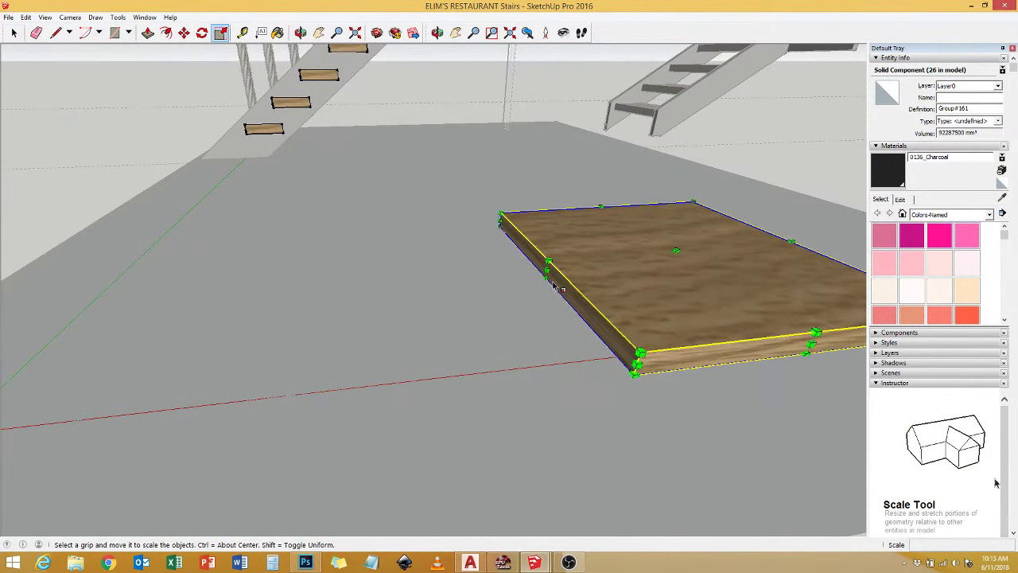
# Lift the landing plank up to stair level.
pyautogui.press('space')
pyautogui.moveTo(532, 273); pyautogui.dragTo(480, 364, button='middle')
pyautogui.click(480, 365)
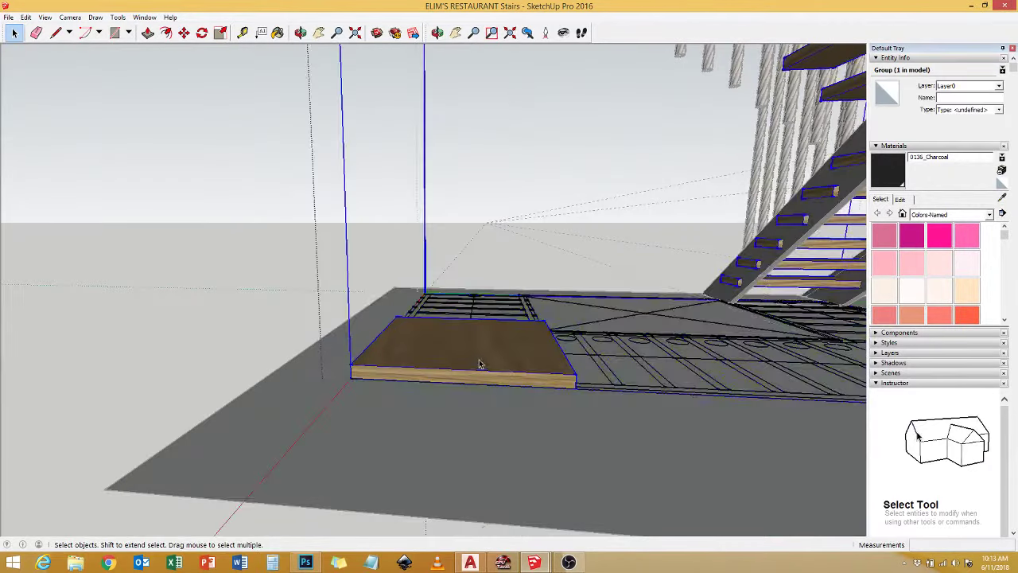
pyautogui.click(580, 389)
pyautogui.moveTo(518, 254); pyautogui.dragTo(494, 199, button='middle')
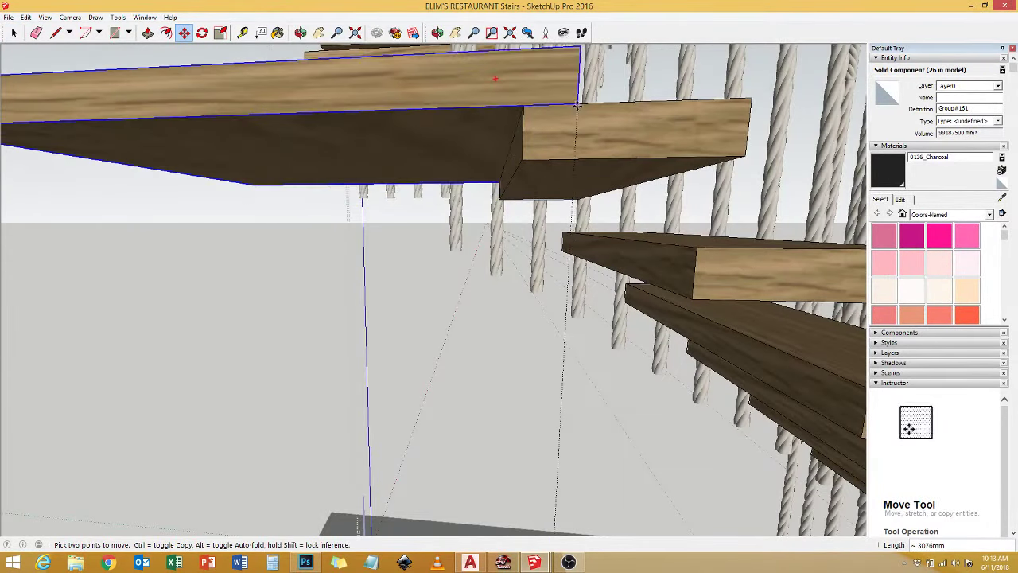
pyautogui.moveTo(564, 157)
pyautogui.mouseDown(button='middle')
pyautogui.moveTo(550, 191)
pyautogui.moveTo(338, 177)
pyautogui.mouseUp(button='middle')
pyautogui.click(550, 191)
pyautogui.press('space')
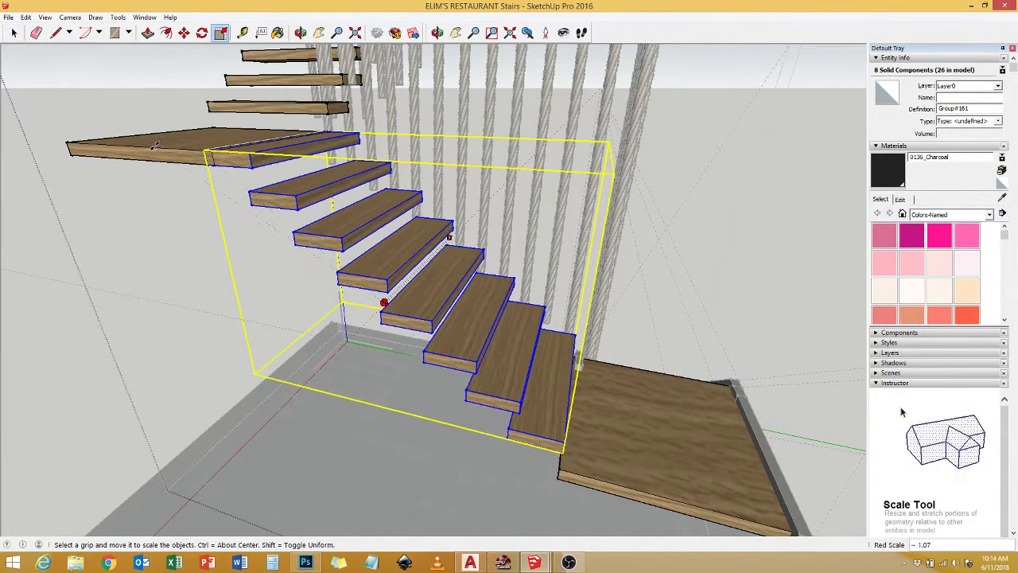
# Shift the landing into place at the top of the lower flight.
pyautogui.moveTo(156, 146); pyautogui.dragTo(383, 269, button='middle')
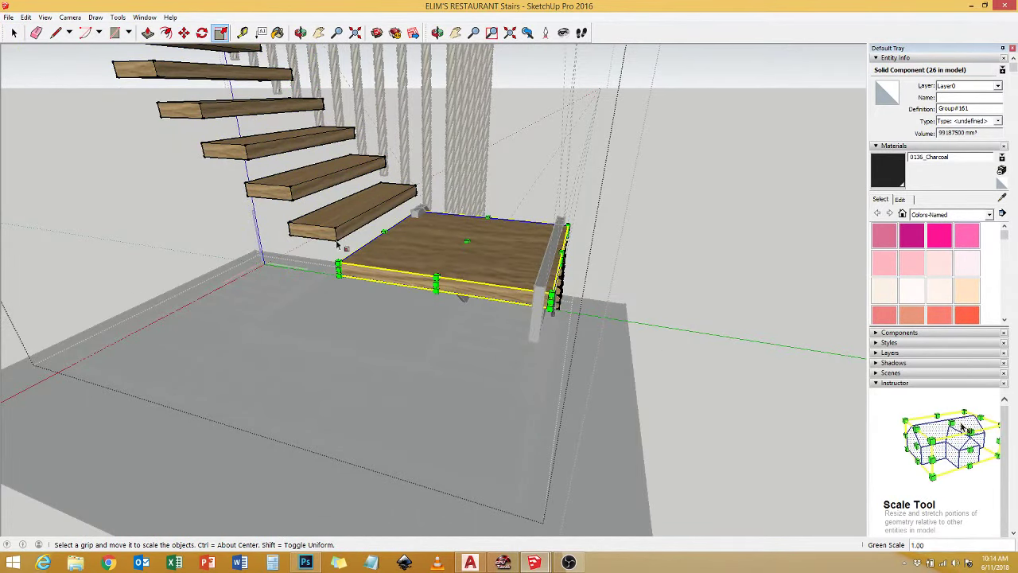
pyautogui.press('space')
pyautogui.moveTo(336, 244); pyautogui.dragTo(623, 413, button='middle')
pyautogui.press('m')
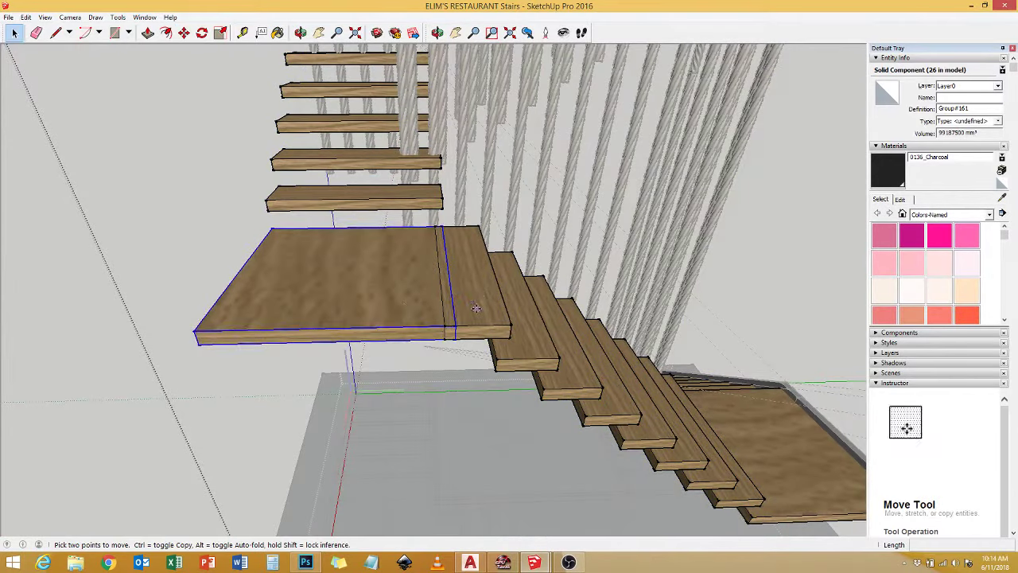
pyautogui.click(404, 308)
pyautogui.moveTo(405, 308)
pyautogui.mouseDown(button='middle')
pyautogui.moveTo(489, 203)
pyautogui.moveTo(249, 157)
pyautogui.mouseUp(button='middle')
pyautogui.click(477, 183)
pyautogui.press('space')
# Move the upper treads so they line up above the landing.
pyautogui.press('m')
pyautogui.click(396, 276)
pyautogui.click(398, 281)
pyautogui.press('space')
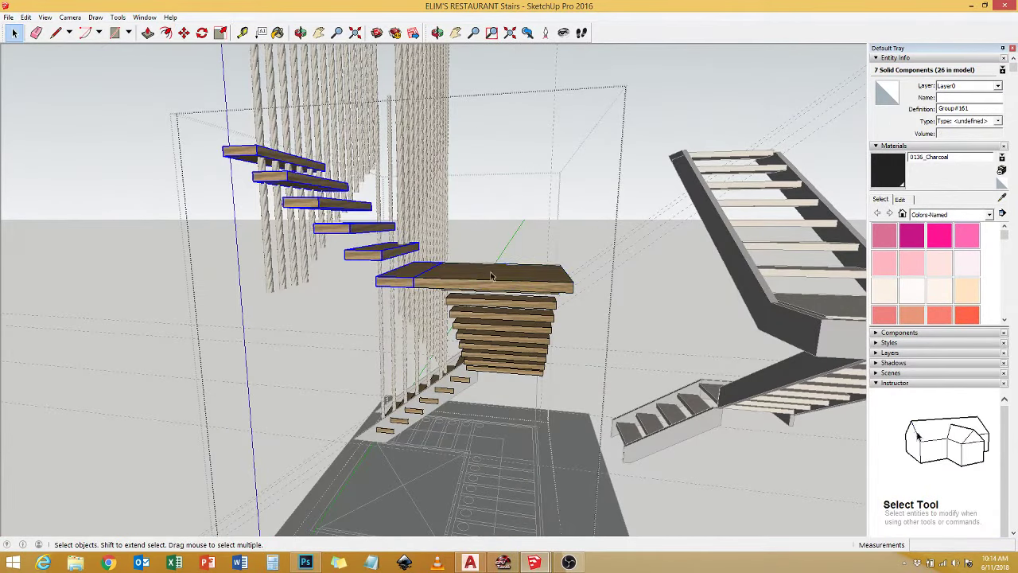
pyautogui.press('m')
pyautogui.click(279, 181)
pyautogui.click(484, 239)
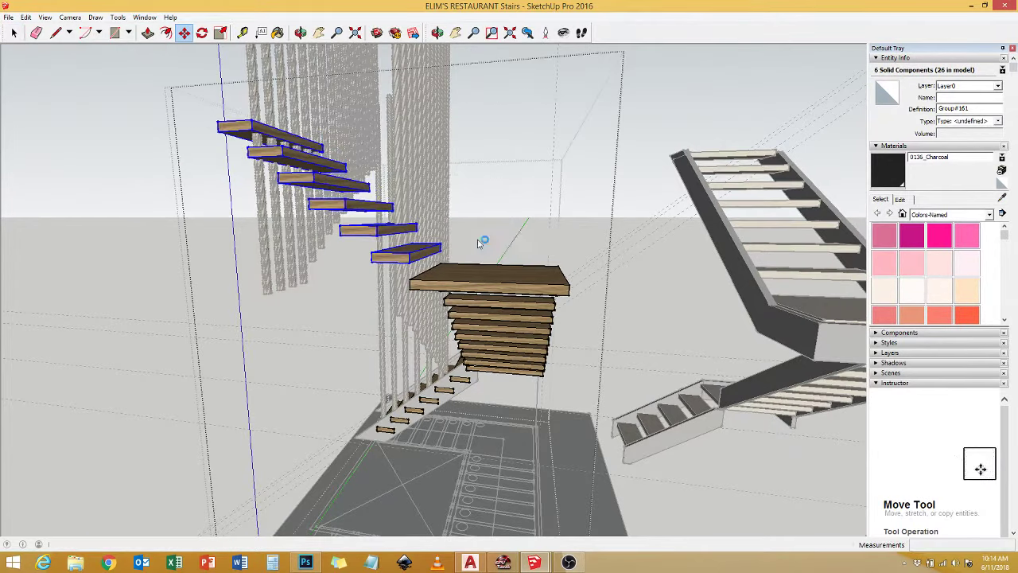
pyautogui.press('space')
pyautogui.moveTo(484, 238)
pyautogui.mouseDown(button='middle')
pyautogui.moveTo(390, 411)
pyautogui.moveTo(564, 422)
pyautogui.moveTo(577, 471)
pyautogui.mouseUp(button='middle')
pyautogui.click(561, 373)
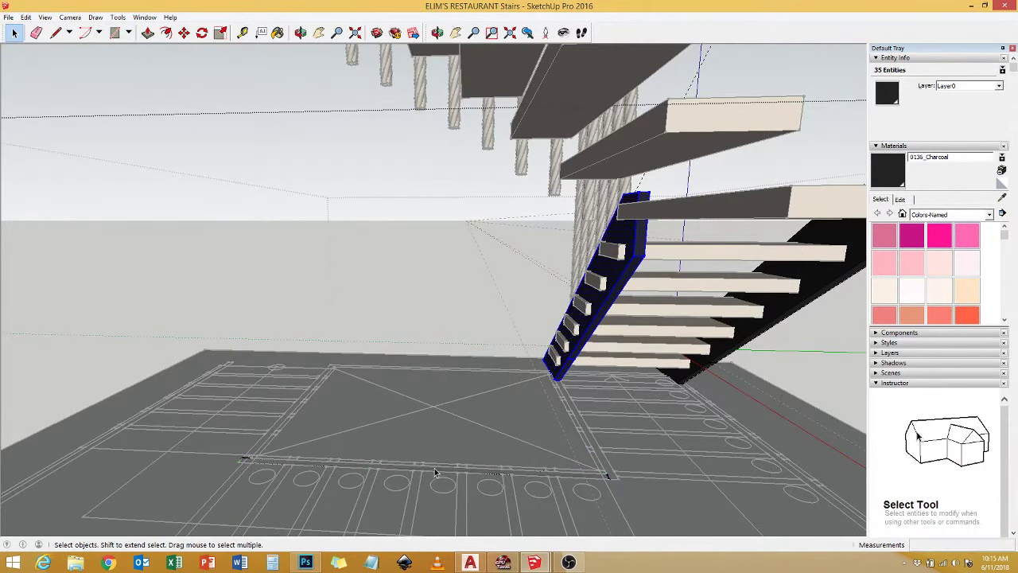
# Place a Tape Measure guide from a tread edge along the upper flight.
pyautogui.moveTo(433, 474)
pyautogui.mouseDown(button='middle')
pyautogui.moveTo(444, 254)
pyautogui.moveTo(475, 224)
pyautogui.mouseUp(button='middle')
pyautogui.click(444, 255)
pyautogui.scroll(2, 475, 225)
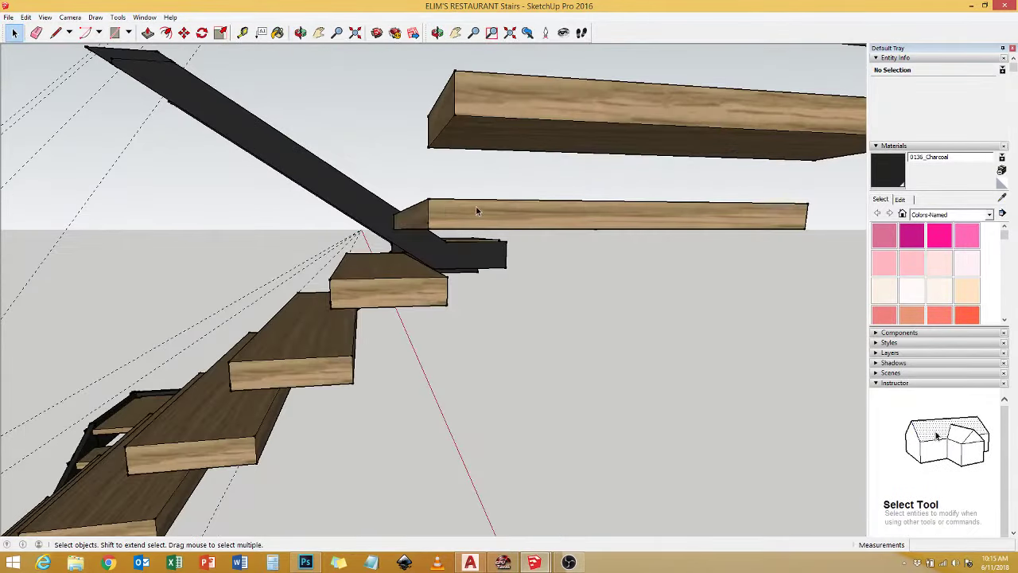
pyautogui.moveTo(497, 185); pyautogui.dragTo(480, 302, button='middle')
pyautogui.scroll(3, 480, 301)
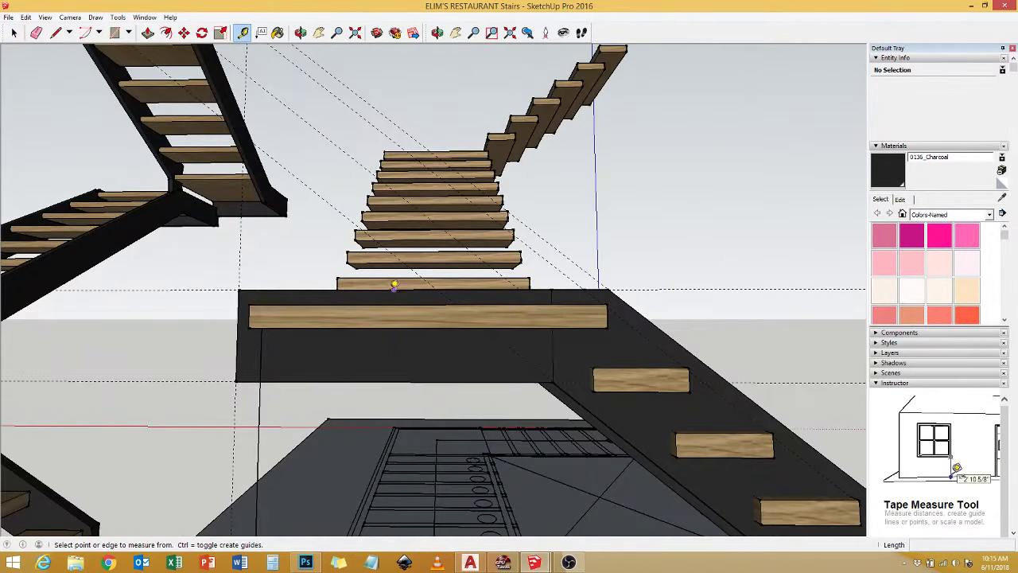
pyautogui.click(394, 284)
pyautogui.moveTo(394, 285); pyautogui.dragTo(628, 176, button='middle')
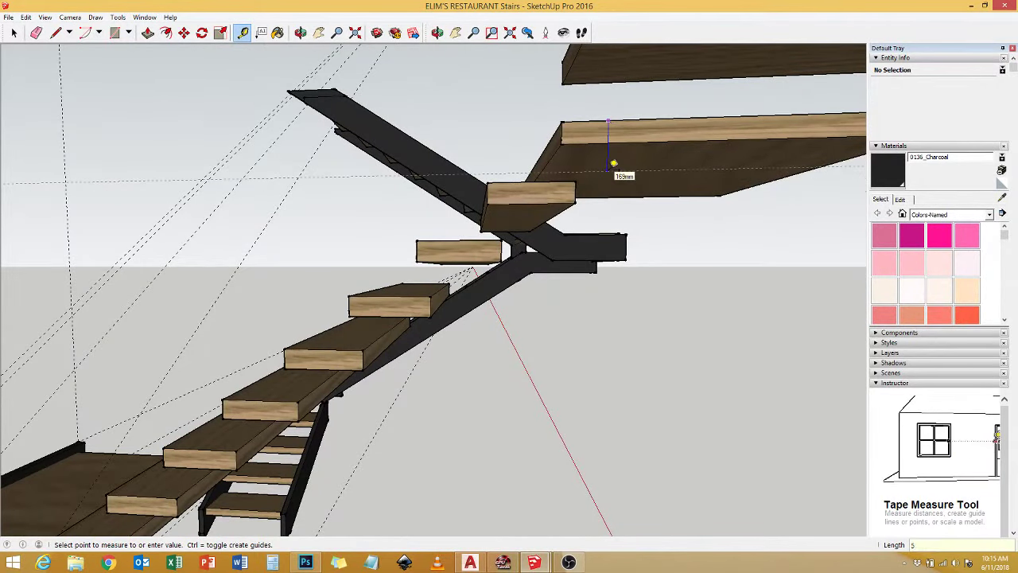
pyautogui.click(630, 81)
# Orbit beneath the flights toward the lower treads to check the guides.
pyautogui.moveTo(648, 141)
pyautogui.mouseDown(button='middle')
pyautogui.moveTo(431, 262)
pyautogui.moveTo(304, 384)
pyautogui.mouseUp(button='middle')
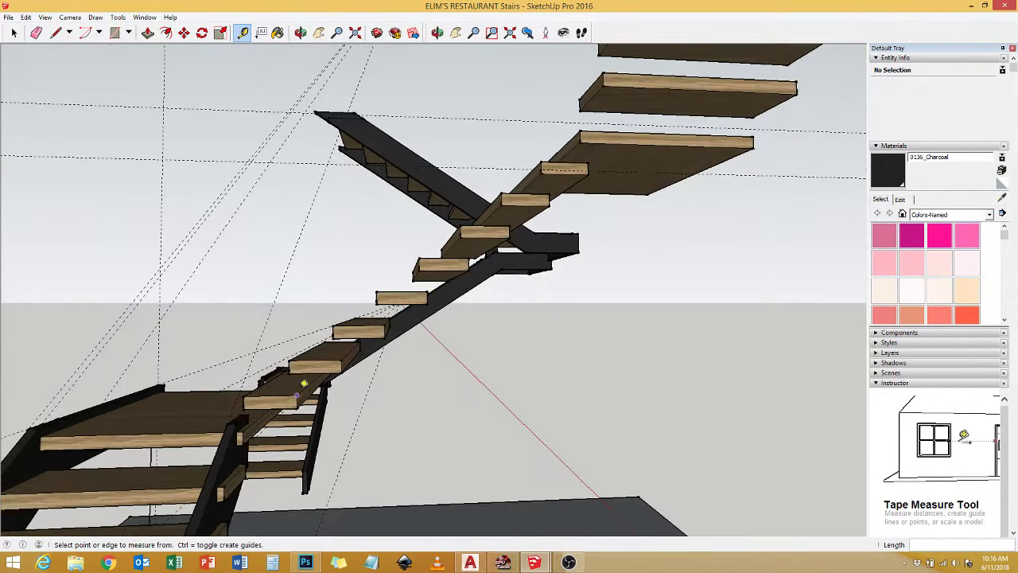
pyautogui.moveTo(232, 402); pyautogui.dragTo(387, 342, button='middle')
pyautogui.scroll(3, 386, 342)
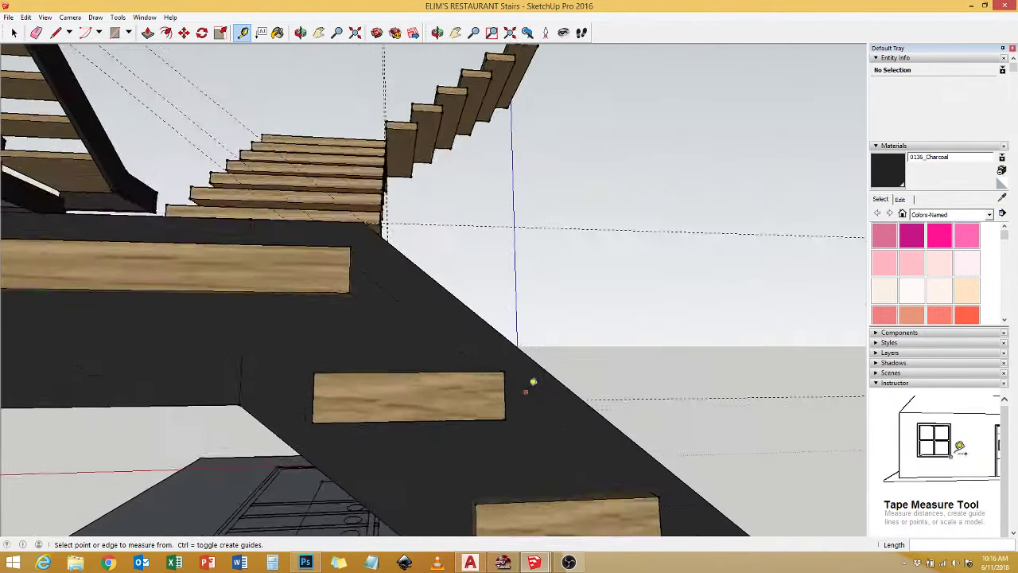
pyautogui.scroll(-2, 489, 284)
pyautogui.moveTo(530, 344); pyautogui.dragTo(557, 411, button='middle')
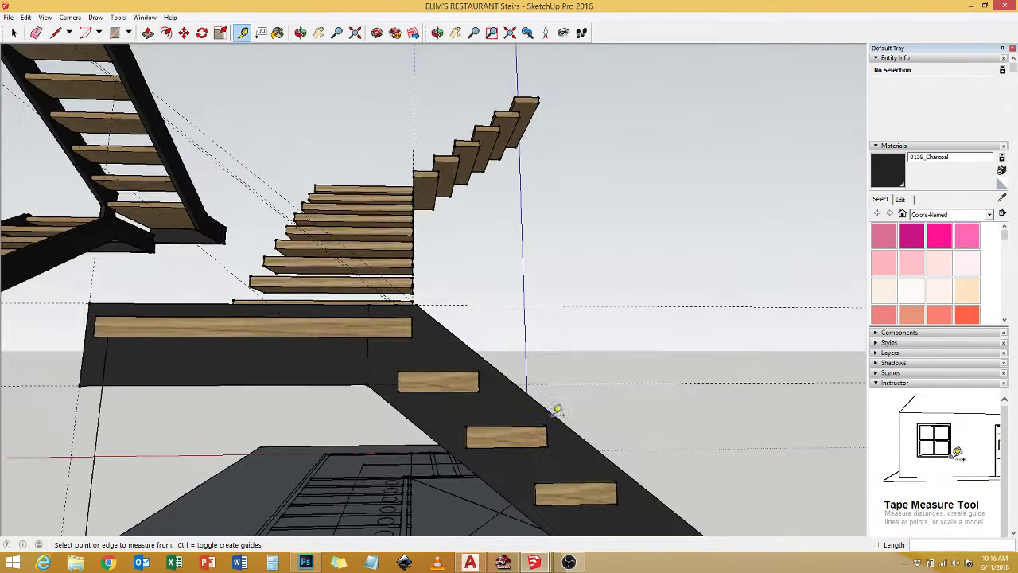
pyautogui.scroll(-5, 413, 364)
pyautogui.moveTo(413, 363); pyautogui.dragTo(409, 284, button='middle')
pyautogui.scroll(2, 325, 320)
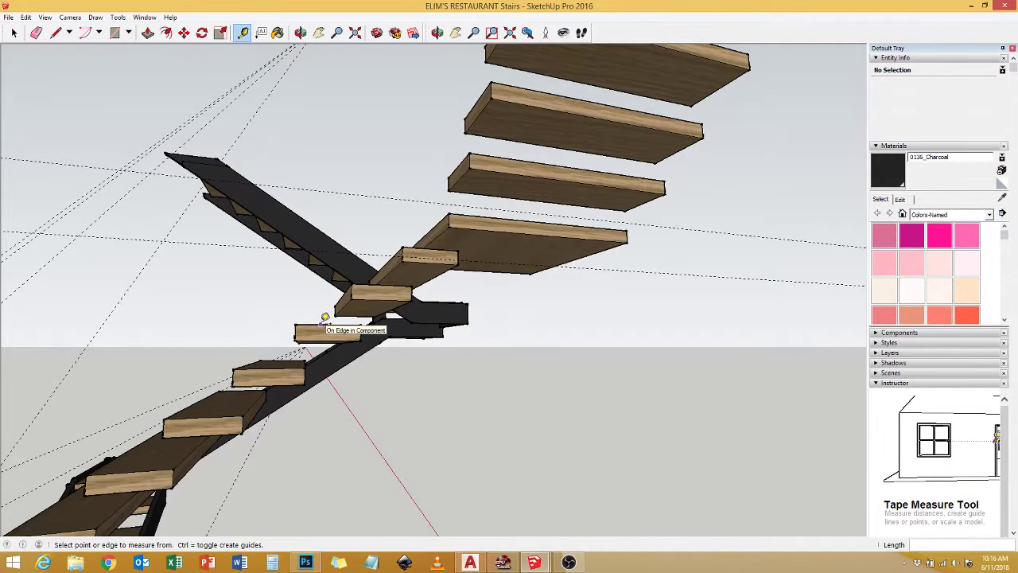
pyautogui.moveTo(325, 317); pyautogui.dragTo(404, 301, button='middle')
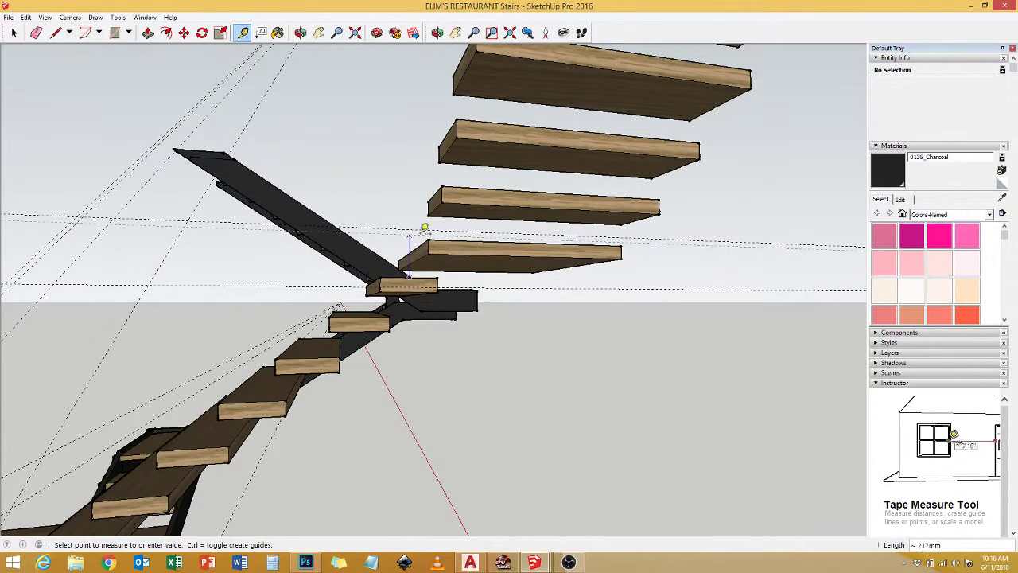
pyautogui.scroll(-4, 425, 228)
pyautogui.scroll(2, 518, 222)
pyautogui.scroll(1, 541, 219)
pyautogui.scroll(1, 553, 214)
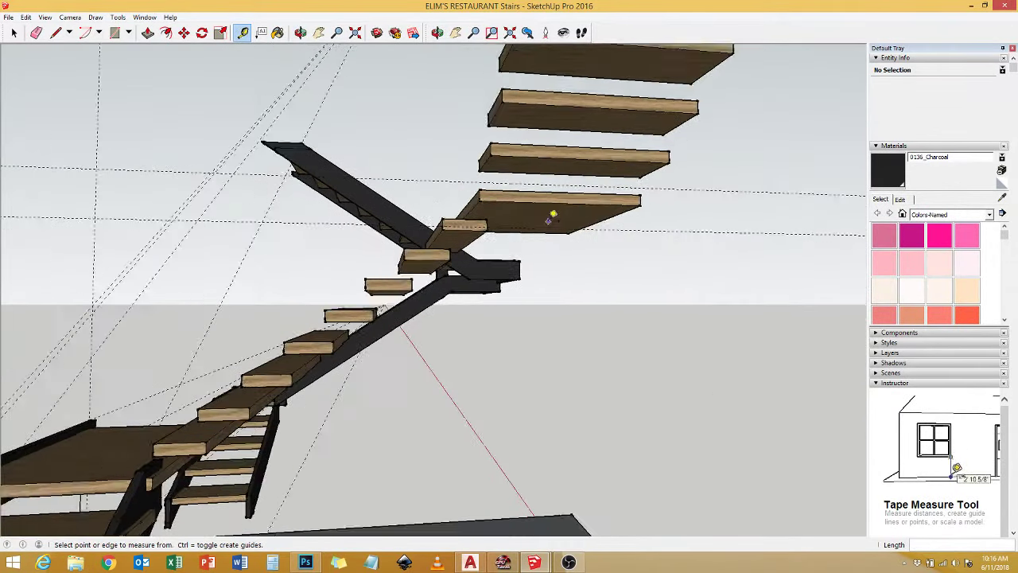
pyautogui.moveTo(551, 217); pyautogui.dragTo(382, 318, button='middle')
pyautogui.scroll(1, 343, 295)
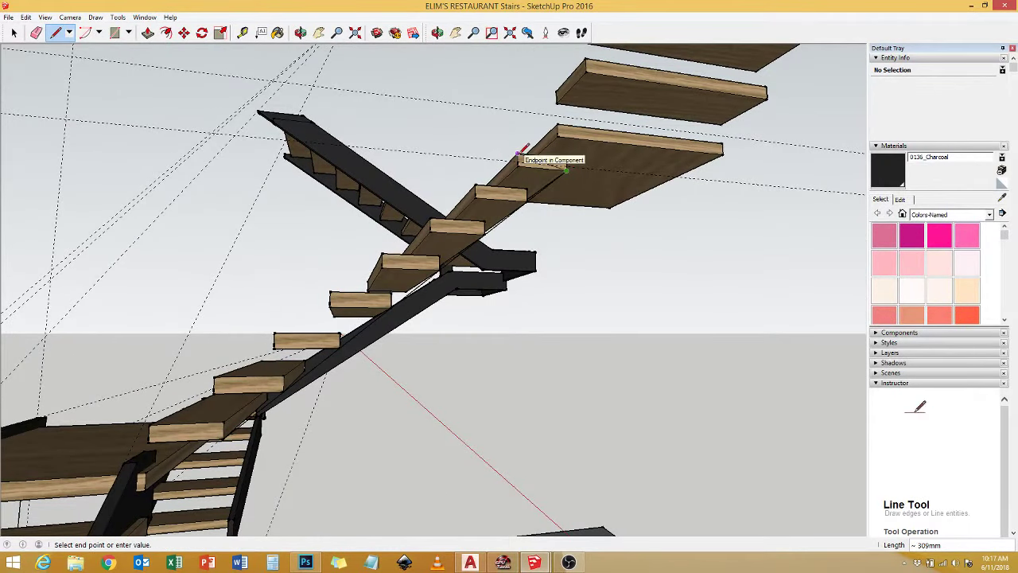
# Close the upper flight's stringer outline into a flat face.
pyautogui.click(216, 371)
pyautogui.click(222, 431)
pyautogui.write('350')
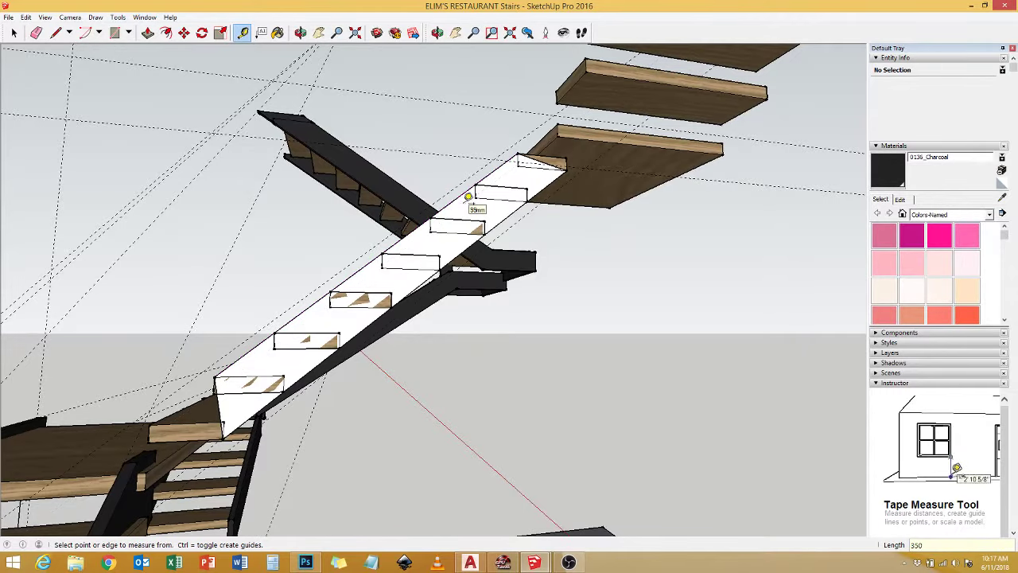
pyautogui.moveTo(468, 196)
pyautogui.mouseDown(button='middle')
pyautogui.moveTo(632, 325)
pyautogui.moveTo(445, 359)
pyautogui.moveTo(368, 395)
pyautogui.moveTo(339, 337)
pyautogui.moveTo(546, 164)
pyautogui.mouseUp(button='middle')
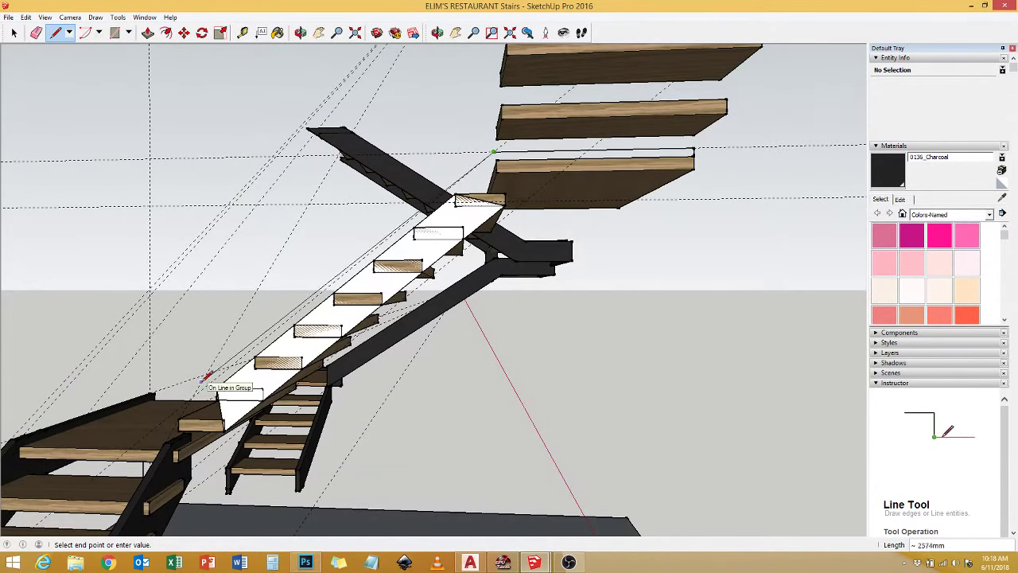
pyautogui.press('Escape')
pyautogui.scroll(-2, 506, 129)
pyautogui.scroll(-1, 506, 129)
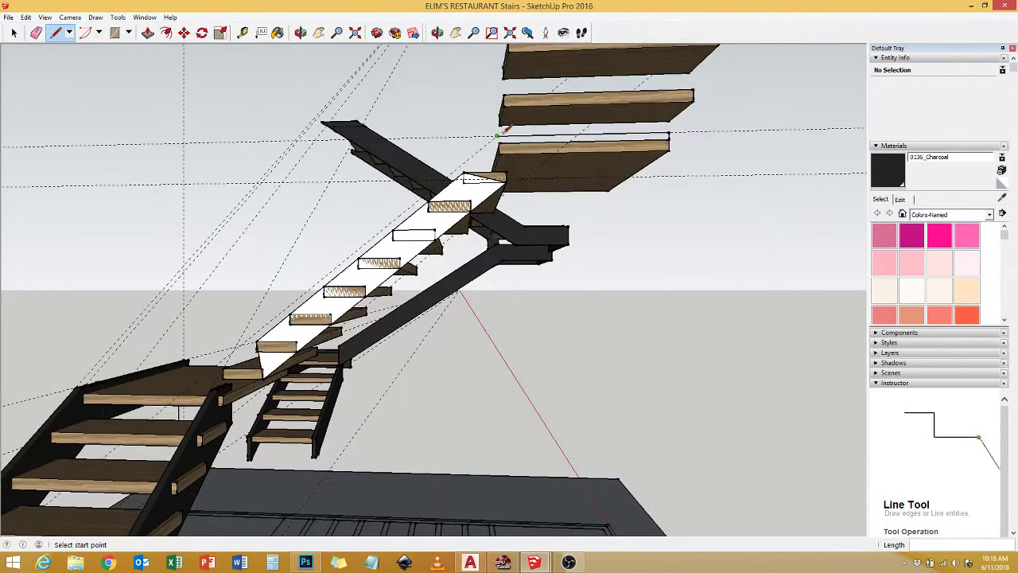
pyautogui.moveTo(177, 402)
pyautogui.mouseDown(button='middle')
pyautogui.moveTo(311, 452)
pyautogui.moveTo(704, 187)
pyautogui.mouseUp(button='middle')
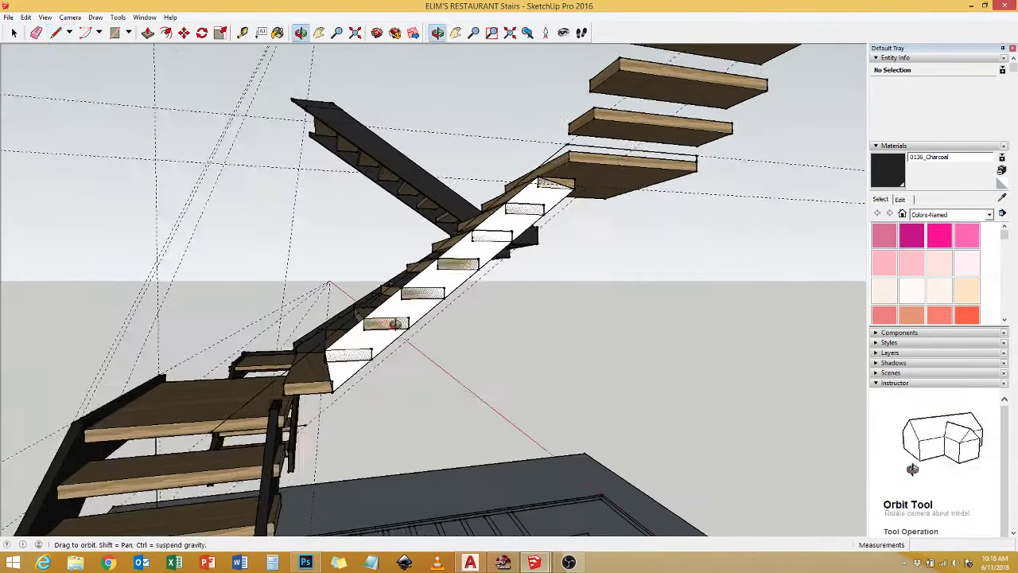
pyautogui.click(696, 192)
# Select the new stringer face and clear stray edges with the Eraser.
pyautogui.press('space')
pyautogui.click(295, 411)
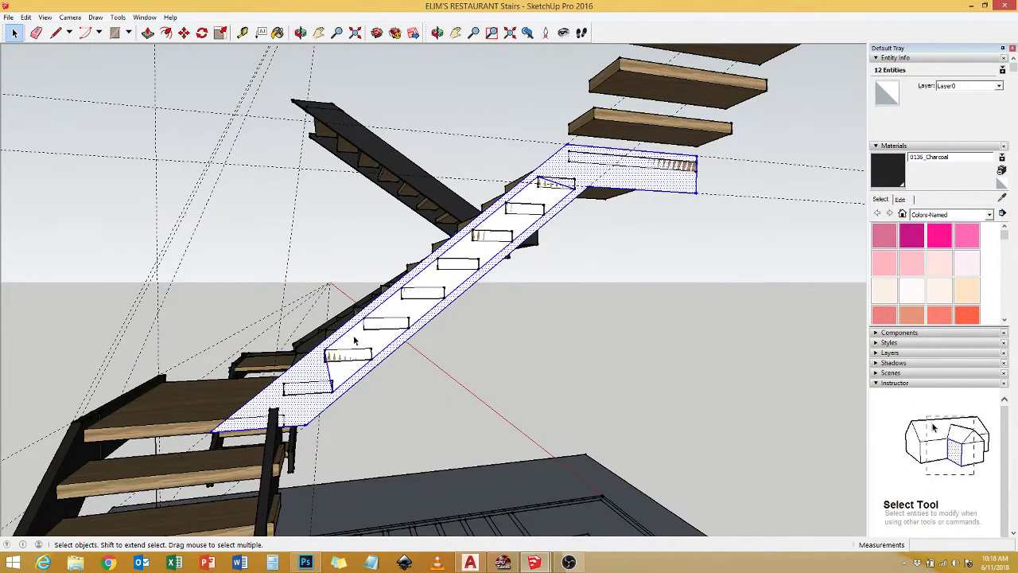
pyautogui.press('e')
pyautogui.moveTo(371, 355)
pyautogui.mouseDown(button='middle')
pyautogui.moveTo(462, 245)
pyautogui.moveTo(287, 287)
pyautogui.mouseUp(button='middle')
pyautogui.press('space')
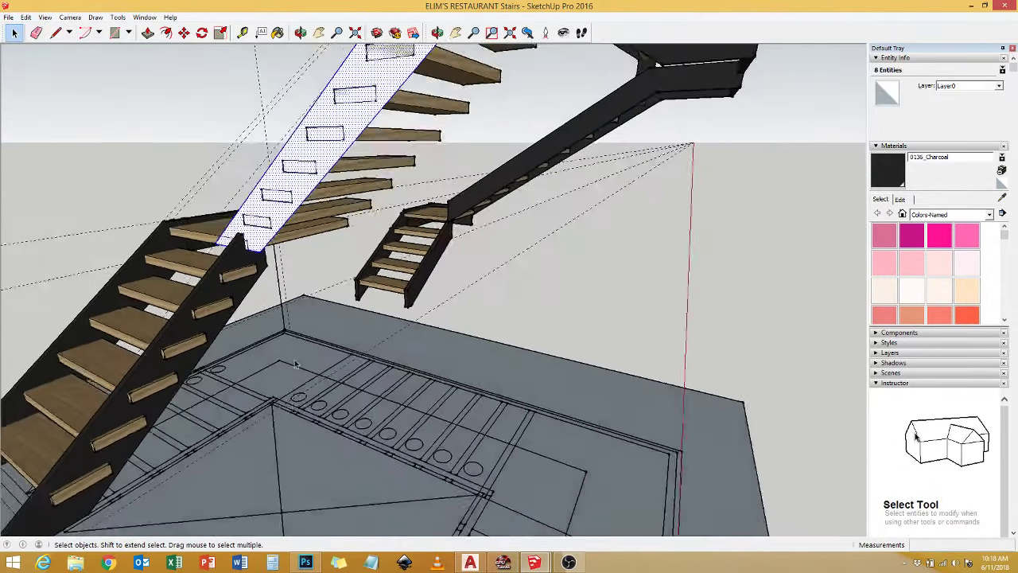
# Orbit beneath the beam junction and select the upper flight's stringer face.
pyautogui.moveTo(276, 404); pyautogui.dragTo(448, 314, button='middle')
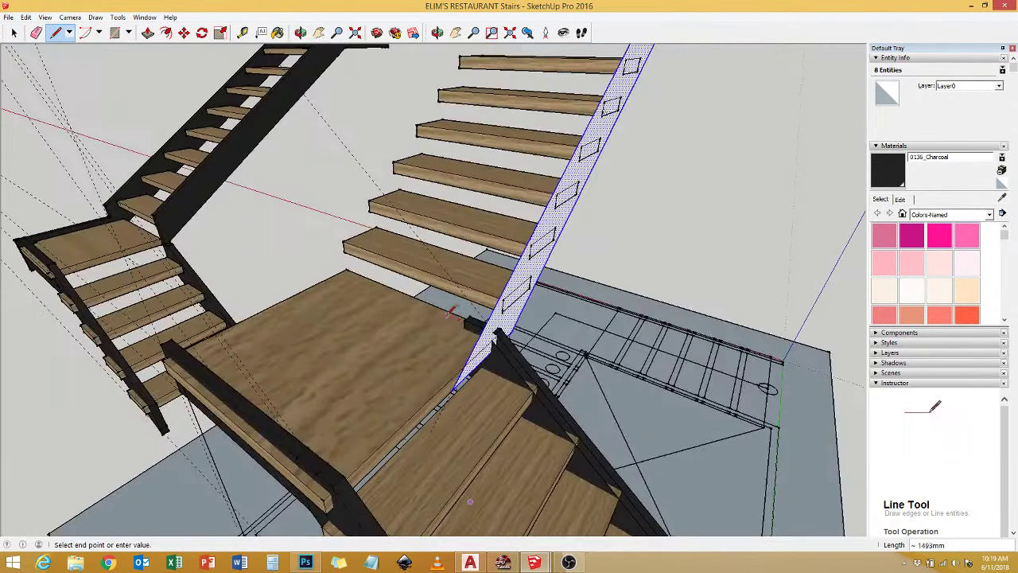
pyautogui.moveTo(427, 158)
pyautogui.mouseDown(button='middle')
pyautogui.moveTo(358, 223)
pyautogui.moveTo(291, 194)
pyautogui.moveTo(366, 276)
pyautogui.moveTo(629, 249)
pyautogui.moveTo(521, 254)
pyautogui.mouseUp(button='middle')
pyautogui.press('space')
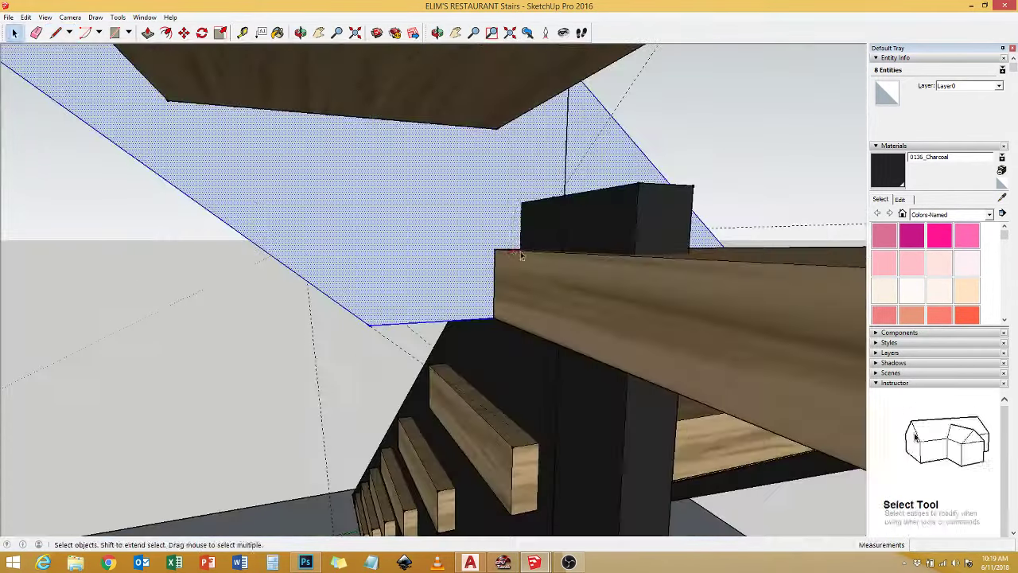
pyautogui.scroll(3, 521, 255)
pyautogui.moveTo(464, 215); pyautogui.dragTo(607, 304, button='middle')
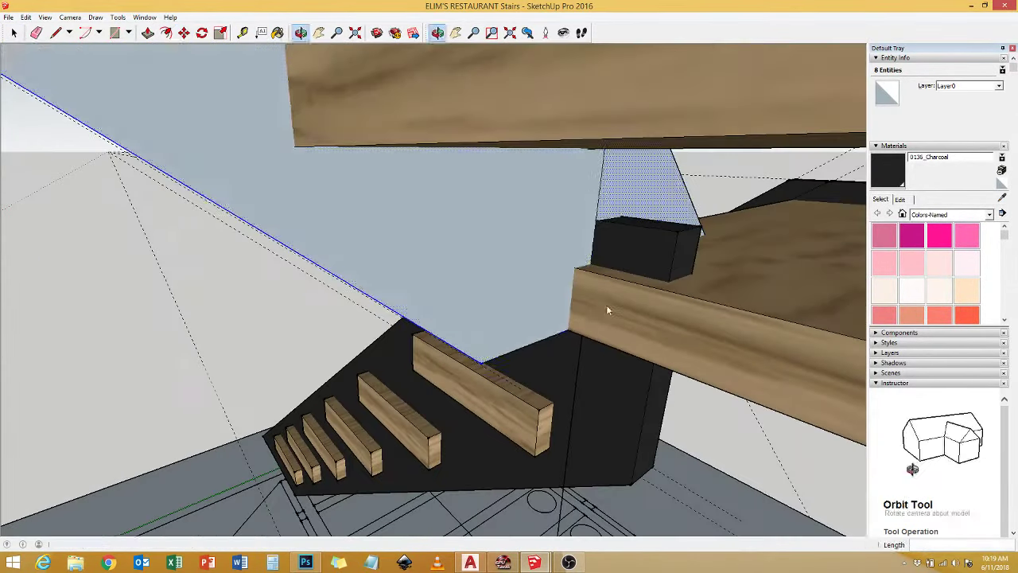
pyautogui.press('p')
pyautogui.moveTo(527, 305)
pyautogui.mouseDown(button='middle')
pyautogui.moveTo(522, 318)
pyautogui.moveTo(597, 182)
pyautogui.mouseUp(button='middle')
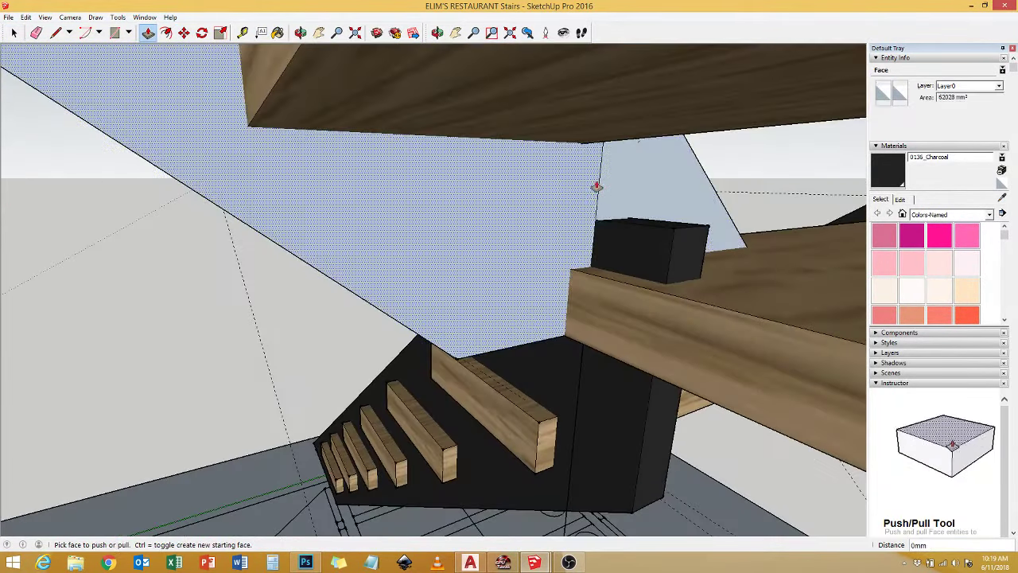
pyautogui.press('e')
pyautogui.press('space')
pyautogui.click(544, 246)
pyautogui.press('p')
pyautogui.moveTo(546, 341)
pyautogui.mouseDown(button='middle')
pyautogui.moveTo(557, 416)
pyautogui.moveTo(573, 374)
pyautogui.moveTo(357, 198)
pyautogui.moveTo(475, 219)
pyautogui.mouseUp(button='middle')
pyautogui.press('space')
# Paint the stringer's white face with 0136_Charcoal.
pyautogui.click(444, 210)
pyautogui.scroll(3, 442, 205)
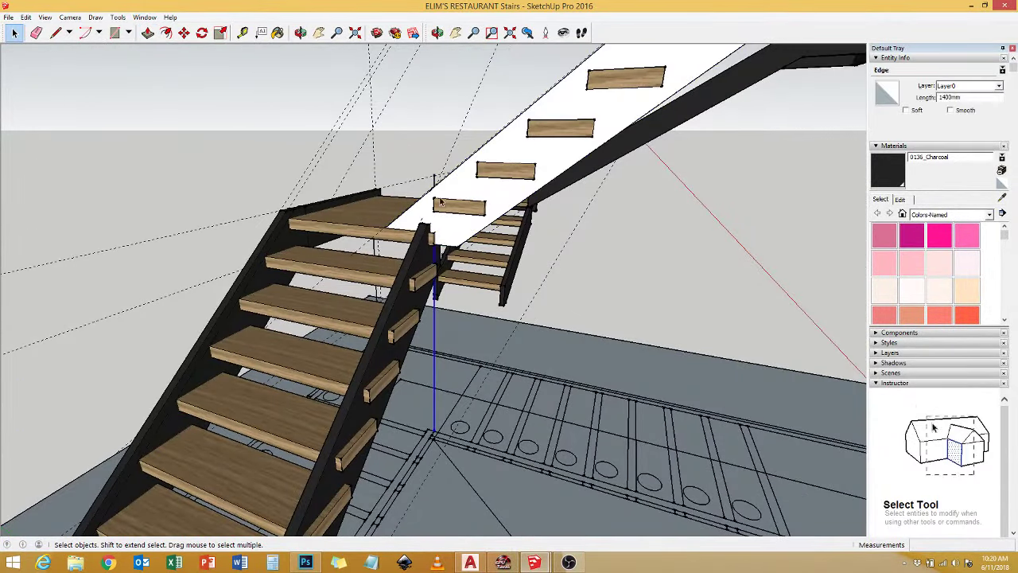
pyautogui.click(478, 206)
pyautogui.press('b')
pyautogui.click(462, 218)
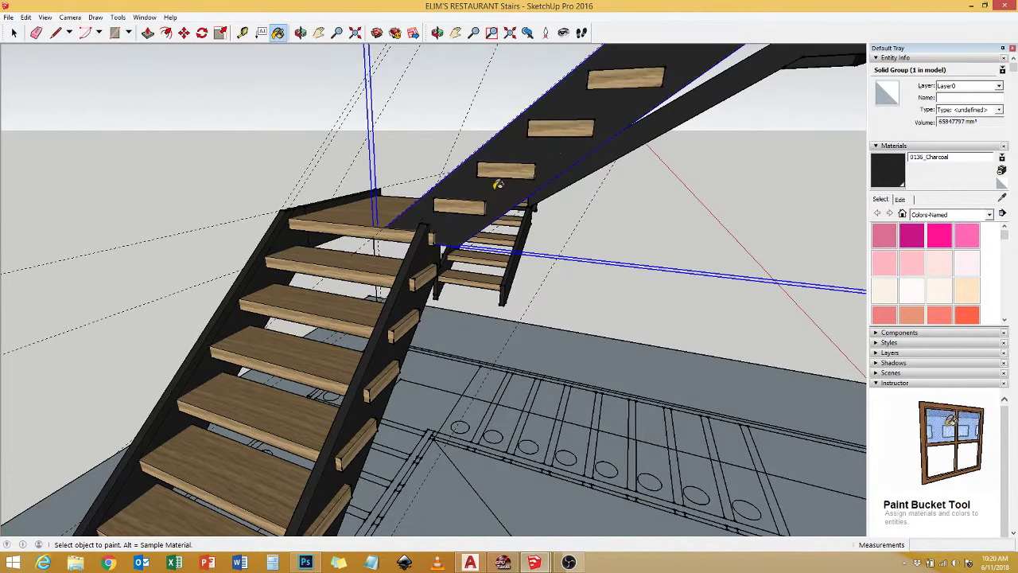
pyautogui.press('space')
# Select the charcoal stringer solid and push its narrow face back slightly.
pyautogui.moveTo(428, 243)
pyautogui.mouseDown(button='middle')
pyautogui.moveTo(436, 293)
pyautogui.moveTo(525, 294)
pyautogui.moveTo(551, 309)
pyautogui.mouseUp(button='middle')
pyautogui.scroll(5, 430, 262)
pyautogui.tripleClick(436, 293)
pyautogui.press('l')
pyautogui.press('space')
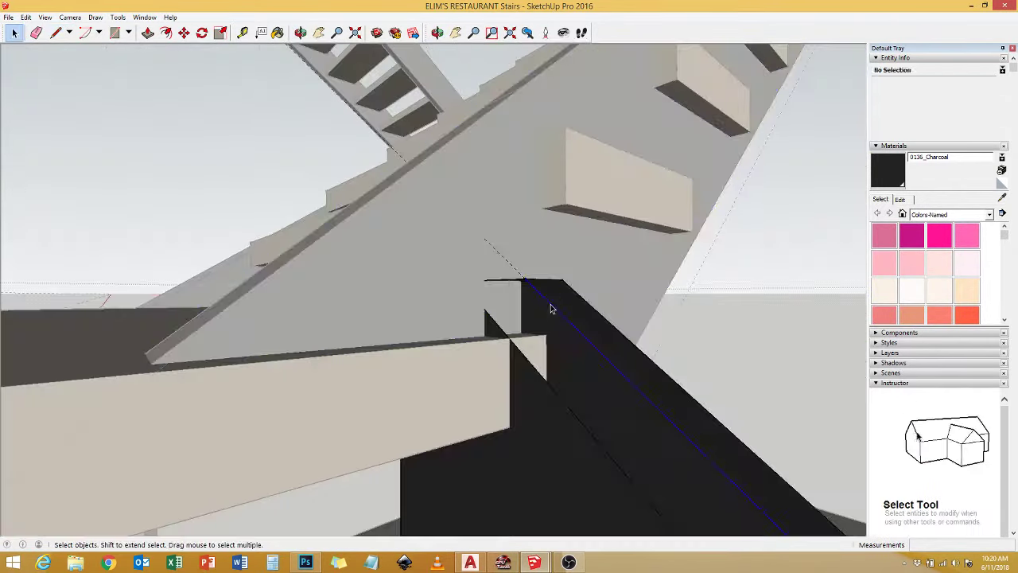
pyautogui.moveTo(535, 275)
pyautogui.mouseDown(button='middle')
pyautogui.moveTo(702, 414)
pyautogui.moveTo(471, 309)
pyautogui.moveTo(295, 334)
pyautogui.mouseUp(button='middle')
pyautogui.press('p')
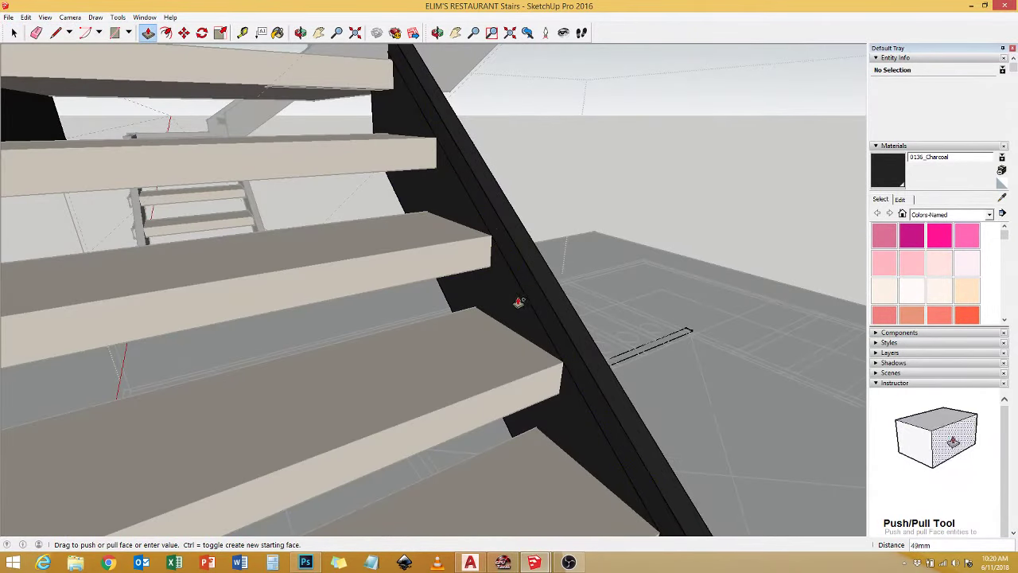
pyautogui.moveTo(515, 285)
pyautogui.mouseDown(button='middle')
pyautogui.moveTo(459, 289)
pyautogui.moveTo(677, 268)
pyautogui.moveTo(391, 288)
pyautogui.moveTo(400, 208)
pyautogui.moveTo(375, 177)
pyautogui.moveTo(393, 232)
pyautogui.moveTo(443, 243)
pyautogui.moveTo(445, 261)
pyautogui.mouseUp(button='middle')
pyautogui.press('e')
pyautogui.press('space')
pyautogui.click(500, 288)
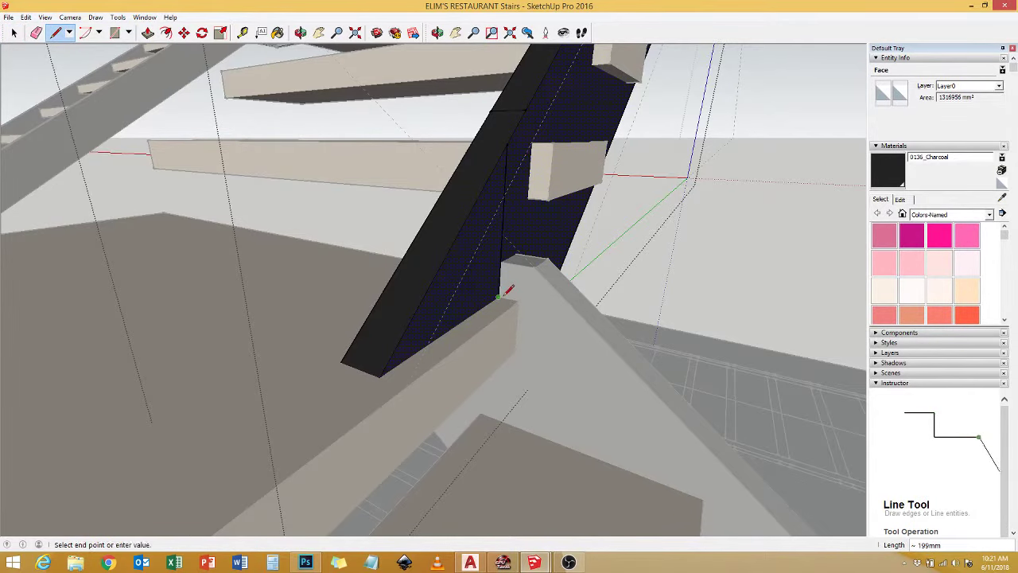
pyautogui.moveTo(471, 148)
pyautogui.mouseDown(button='middle')
pyautogui.moveTo(366, 350)
pyautogui.moveTo(459, 184)
pyautogui.moveTo(686, 322)
pyautogui.moveTo(477, 334)
pyautogui.moveTo(418, 432)
pyautogui.mouseUp(button='middle')
pyautogui.click(366, 350)
# Push the stringer's end face back along the beam to trim it.
pyautogui.scroll(-5, 459, 184)
pyautogui.press('space')
pyautogui.scroll(-5, 477, 334)
pyautogui.press('space')
pyautogui.scroll(3, 739, 234)
pyautogui.click(740, 234)
pyautogui.press('p')
pyautogui.scroll(2, 609, 260)
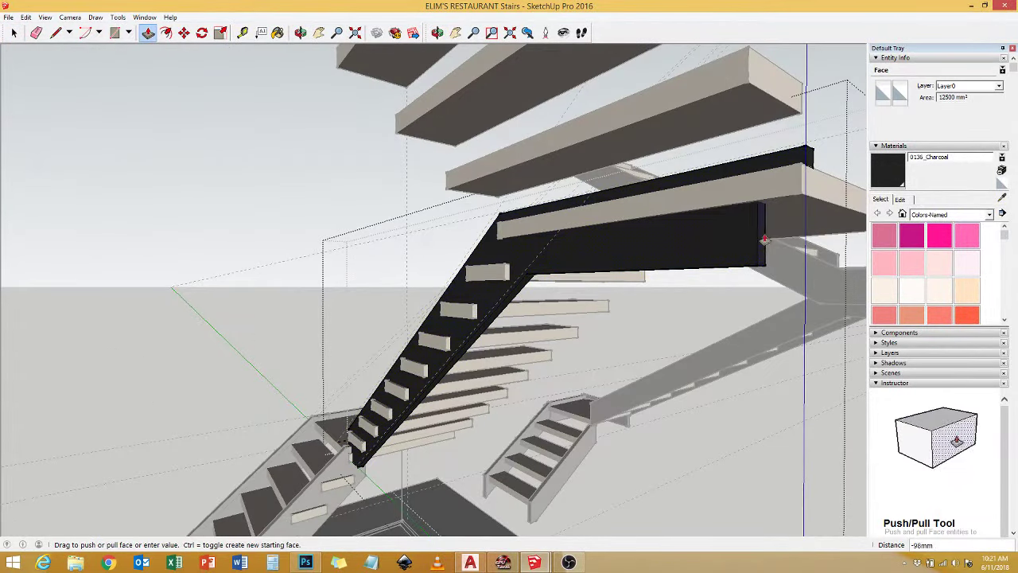
pyautogui.moveTo(763, 239); pyautogui.dragTo(545, 278)
pyautogui.press('space')
pyautogui.scroll(-5, 806, 165)
pyautogui.moveTo(566, 310); pyautogui.dragTo(450, 275, button='middle')
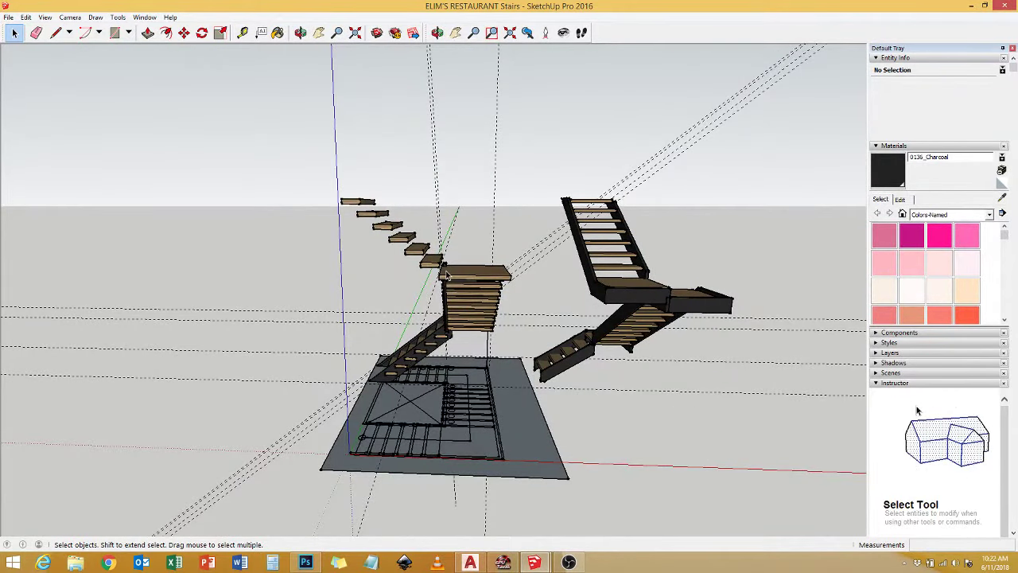
# Close a new outline into a face near the landing beside the floating treads.
pyautogui.scroll(5, 307, 368)
pyautogui.scroll(-5, 307, 369)
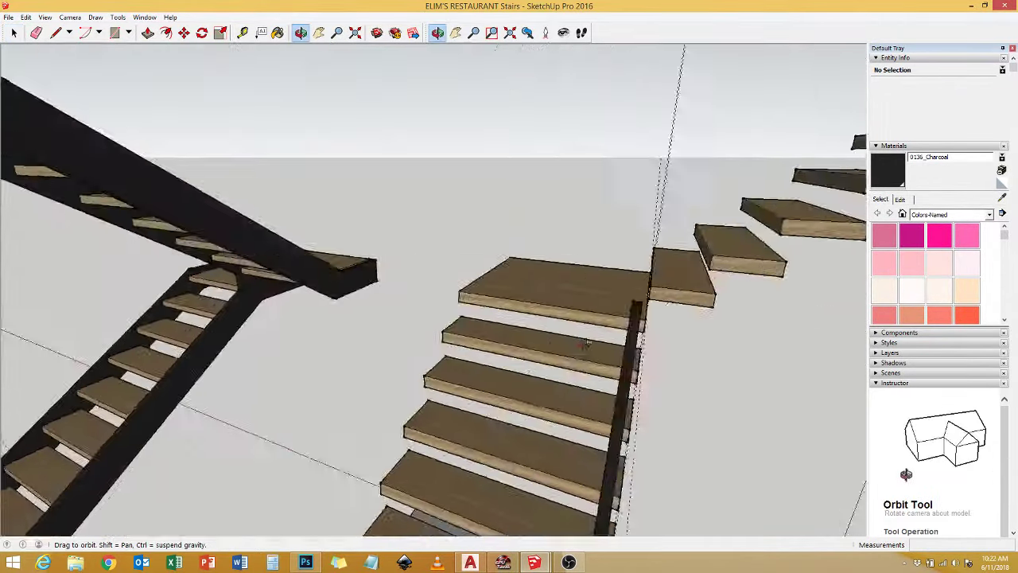
pyautogui.moveTo(307, 368)
pyautogui.mouseDown(button='middle')
pyautogui.moveTo(299, 292)
pyautogui.moveTo(528, 192)
pyautogui.moveTo(204, 398)
pyautogui.moveTo(318, 358)
pyautogui.mouseUp(button='middle')
pyautogui.scroll(-5, 545, 179)
pyautogui.scroll(-3, 203, 398)
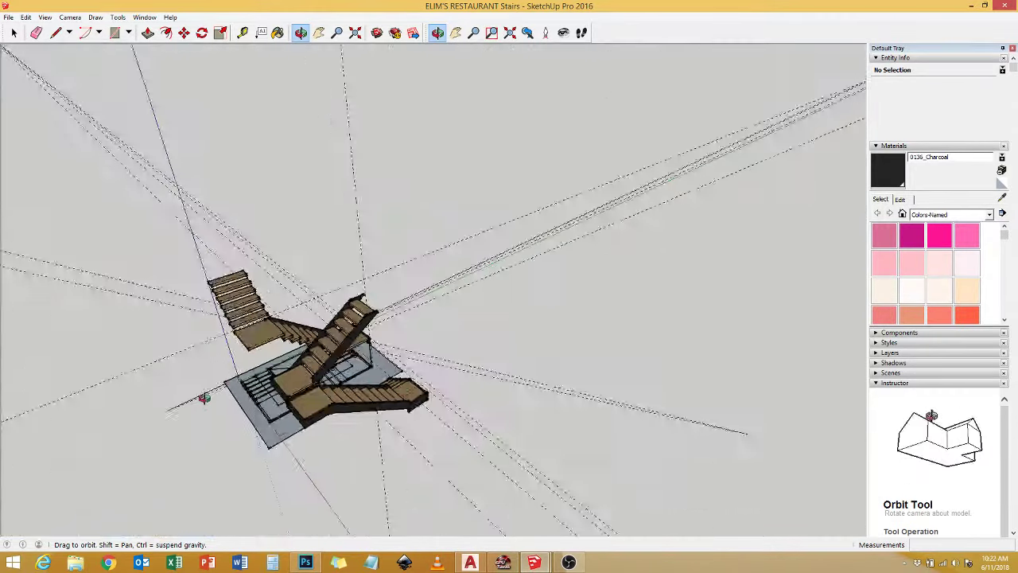
pyautogui.scroll(5, 203, 398)
pyautogui.scroll(5, 266, 243)
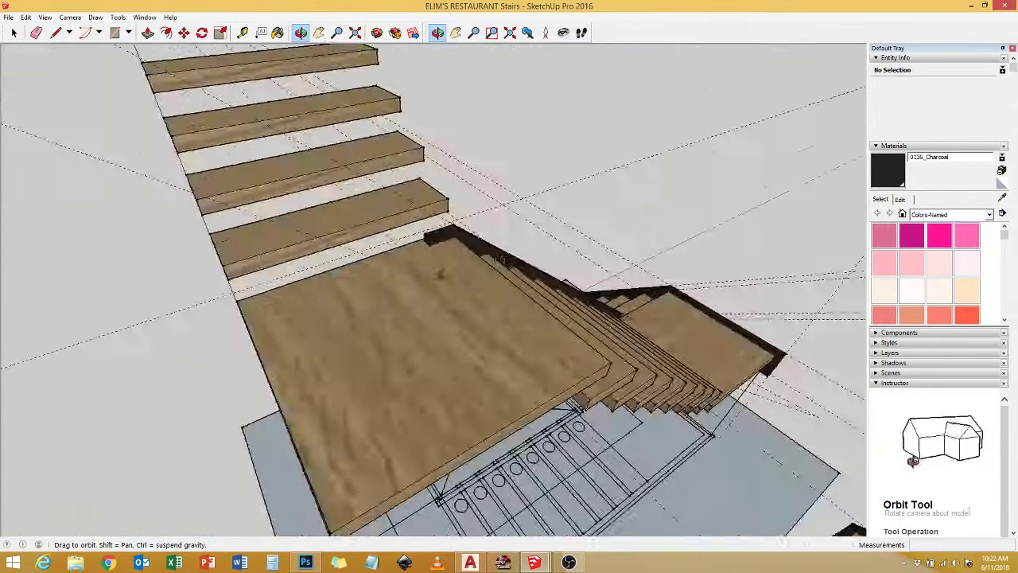
pyautogui.scroll(3, 266, 244)
pyautogui.moveTo(266, 243); pyautogui.dragTo(265, 243, button='middle')
pyautogui.press('t')
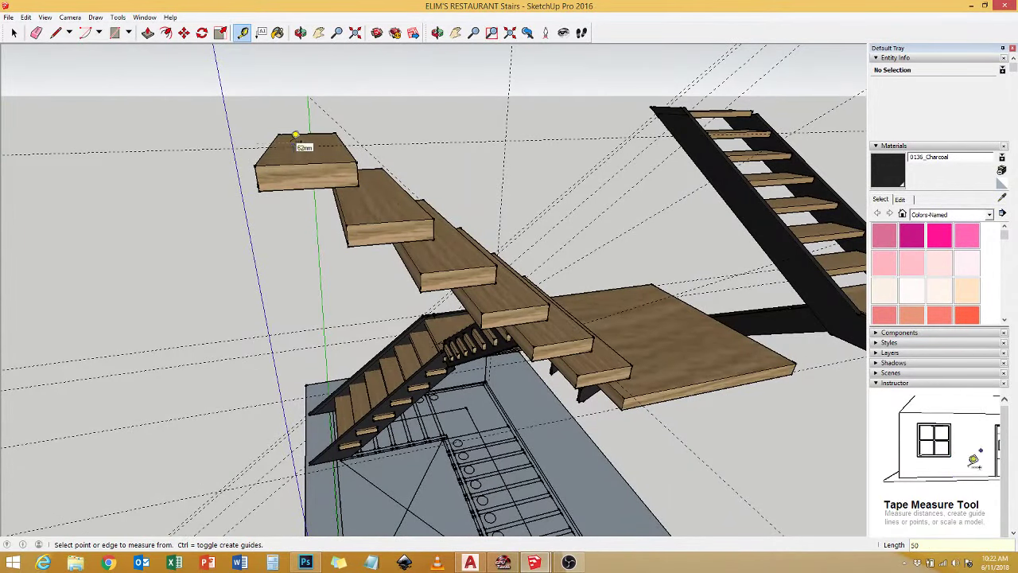
pyautogui.moveTo(296, 135); pyautogui.dragTo(414, 186, button='middle')
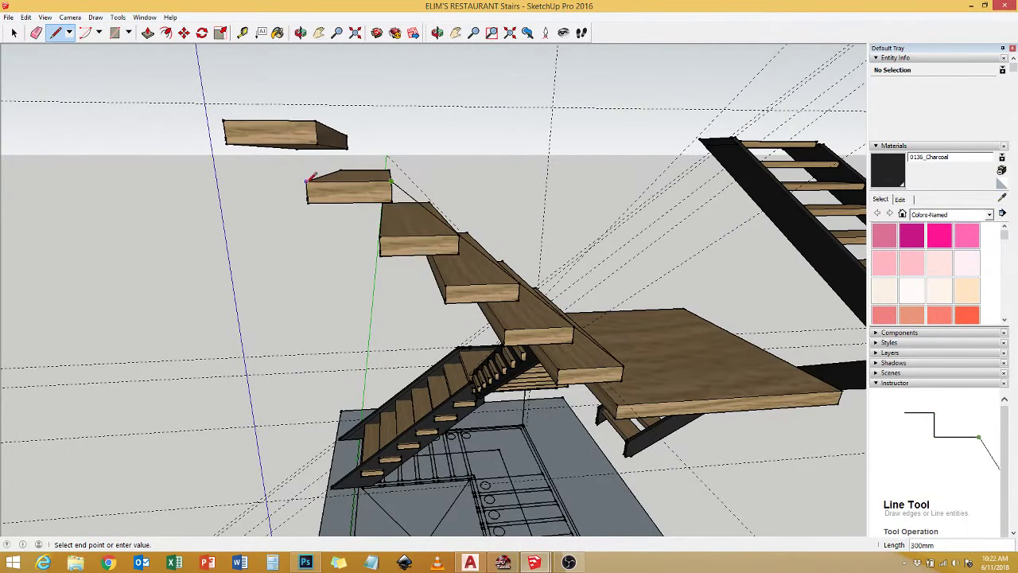
pyautogui.moveTo(313, 197); pyautogui.dragTo(315, 209, button='middle')
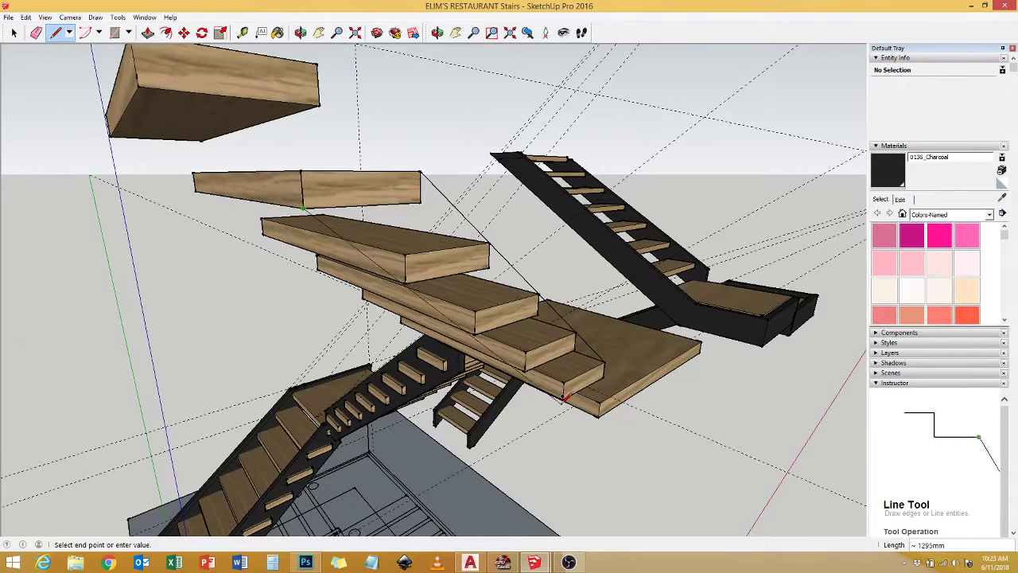
pyautogui.moveTo(564, 396); pyautogui.dragTo(469, 354, button='middle')
pyautogui.click(507, 310)
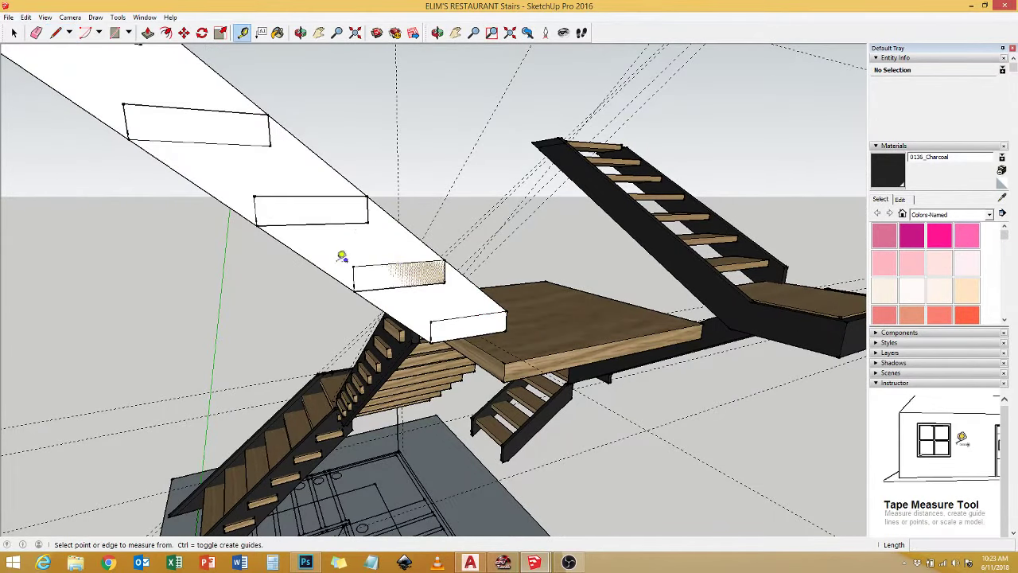
pyautogui.write('3')
# Finish the second stringer outline at its top corner and select the new face.
pyautogui.moveTo(366, 240); pyautogui.dragTo(383, 247, button='middle')
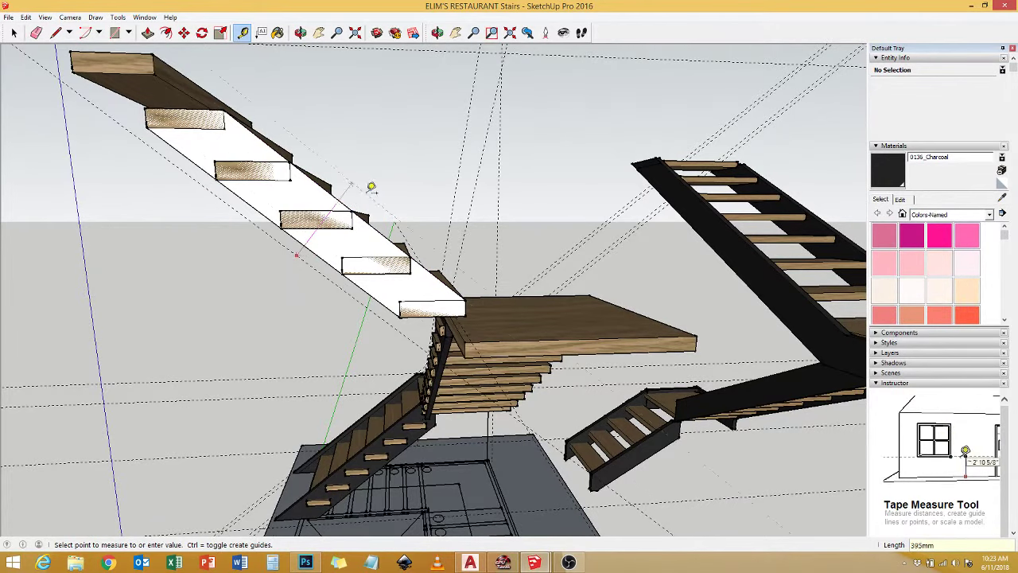
pyautogui.moveTo(459, 272); pyautogui.dragTo(342, 175, button='middle')
pyautogui.scroll(3, 339, 169)
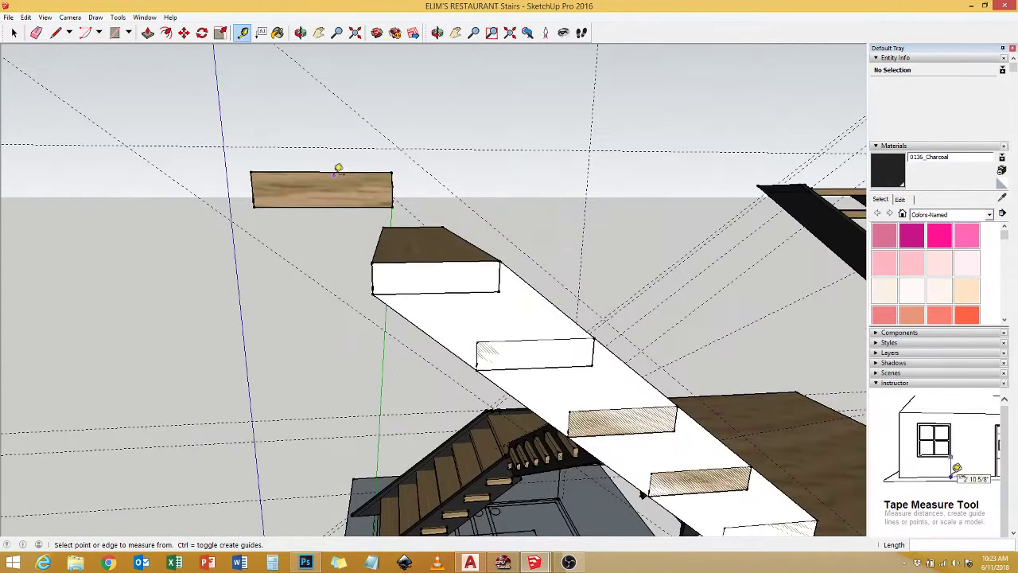
pyautogui.moveTo(399, 147)
pyautogui.mouseDown(button='middle')
pyautogui.moveTo(666, 411)
pyautogui.moveTo(518, 312)
pyautogui.mouseUp(button='middle')
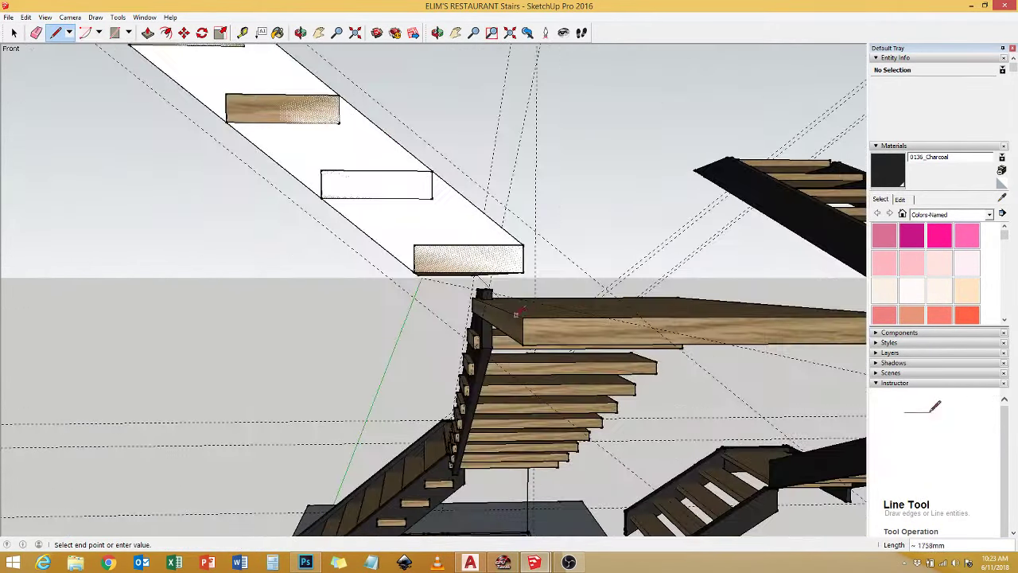
pyautogui.moveTo(524, 352); pyautogui.dragTo(257, 174, button='middle')
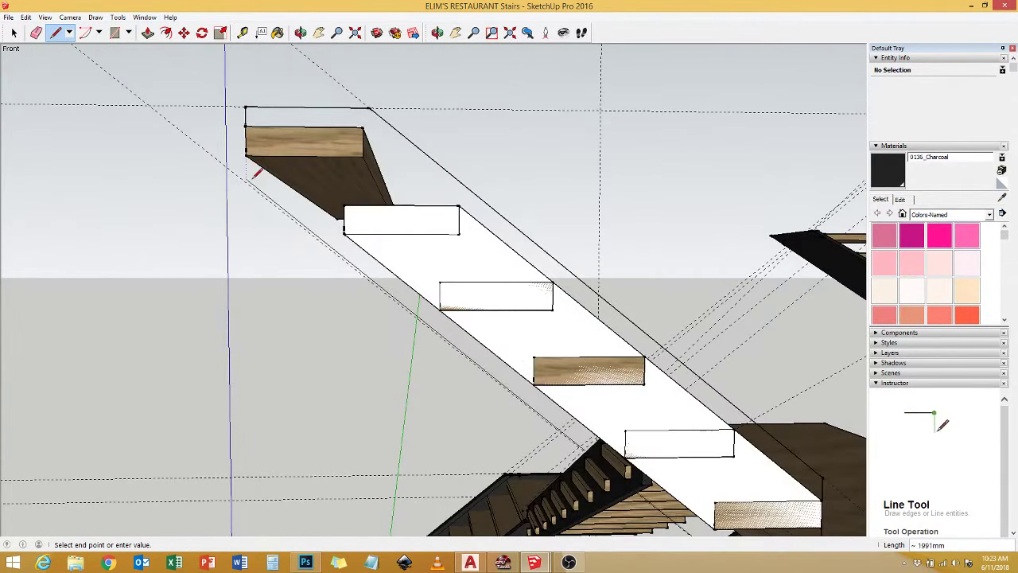
pyautogui.click(249, 117)
pyautogui.press('space')
pyautogui.click(353, 178)
pyautogui.press('e')
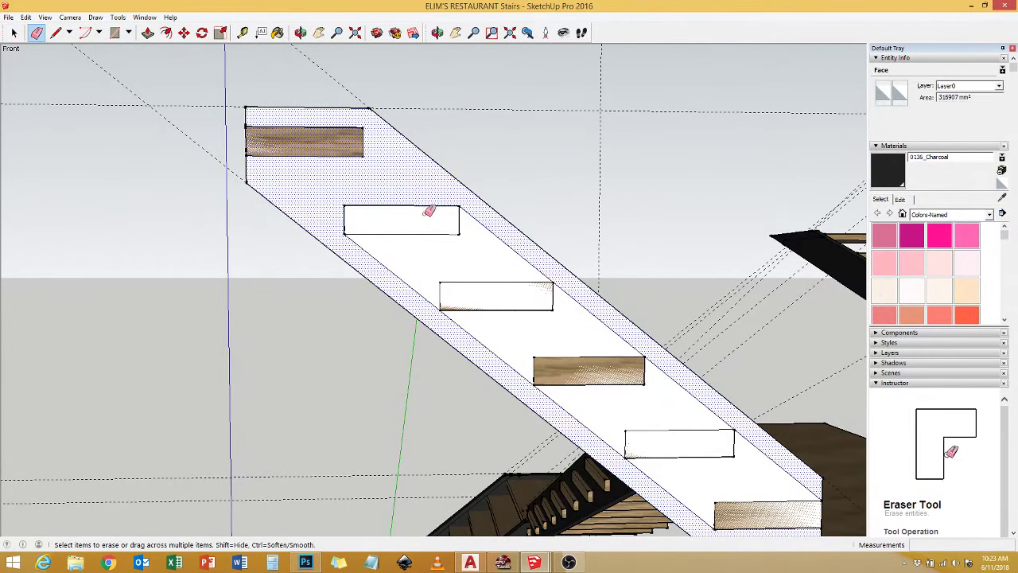
pyautogui.press('space')
# From a low angle under the treads, pick a move start point on the stringer face.
pyautogui.moveTo(387, 263)
pyautogui.mouseDown(button='middle')
pyautogui.moveTo(364, 246)
pyautogui.moveTo(522, 302)
pyautogui.mouseUp(button='middle')
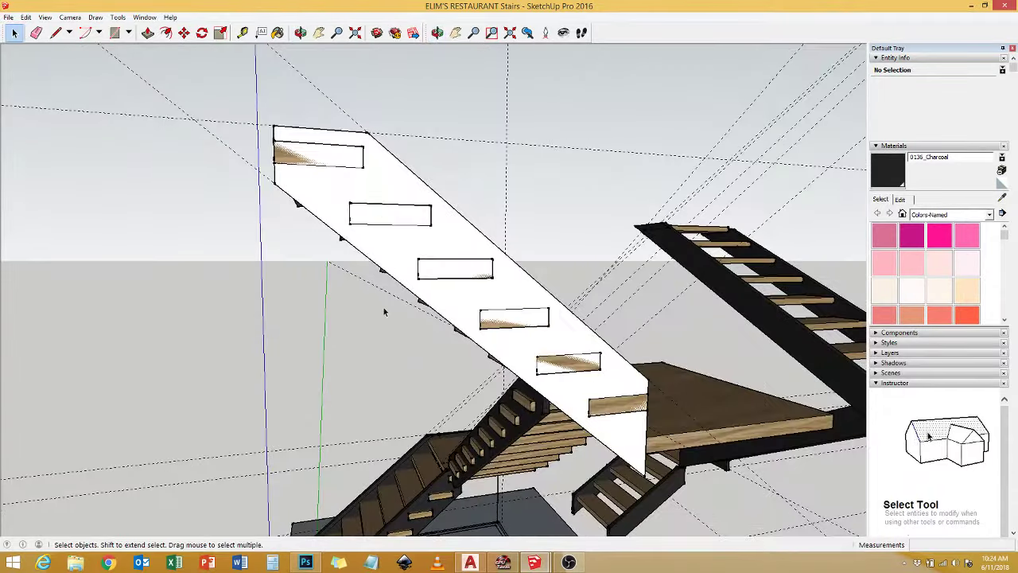
pyautogui.moveTo(386, 314); pyautogui.dragTo(579, 254, button='middle')
pyautogui.press('m')
pyautogui.scroll(-3, 503, 390)
pyautogui.click(404, 261)
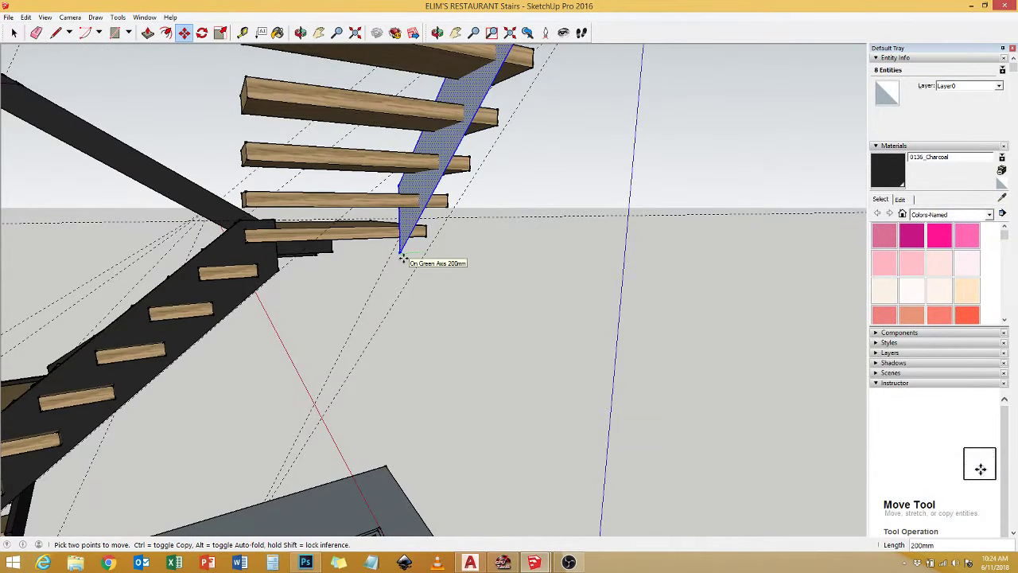
pyautogui.scroll(5, 400, 357)
pyautogui.scroll(-3, 546, 501)
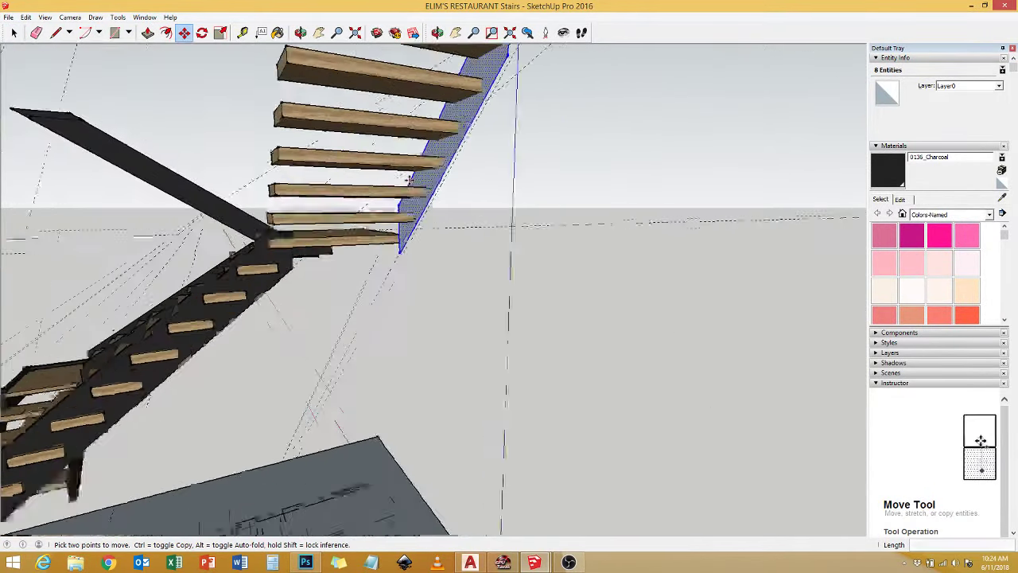
# Paint the flight's side stringer face with 0136_Charcoal.
pyautogui.press('p')
pyautogui.scroll(3, 573, 453)
pyautogui.scroll(-3, 408, 308)
pyautogui.scroll(-5, 409, 308)
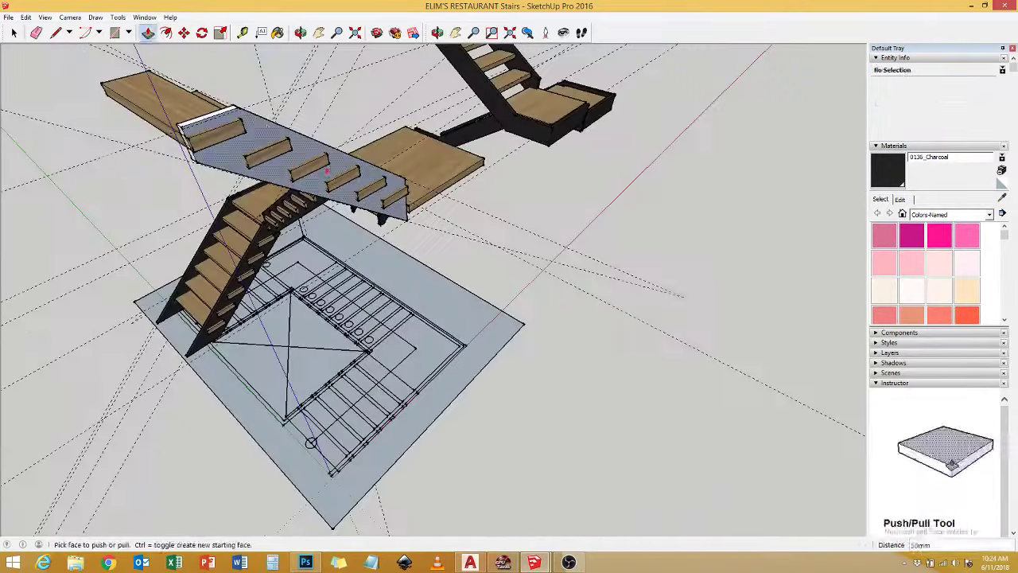
pyautogui.press('b')
pyautogui.moveTo(509, 170); pyautogui.dragTo(351, 293, button='middle')
pyautogui.scroll(4, 307, 292)
pyautogui.click(260, 251)
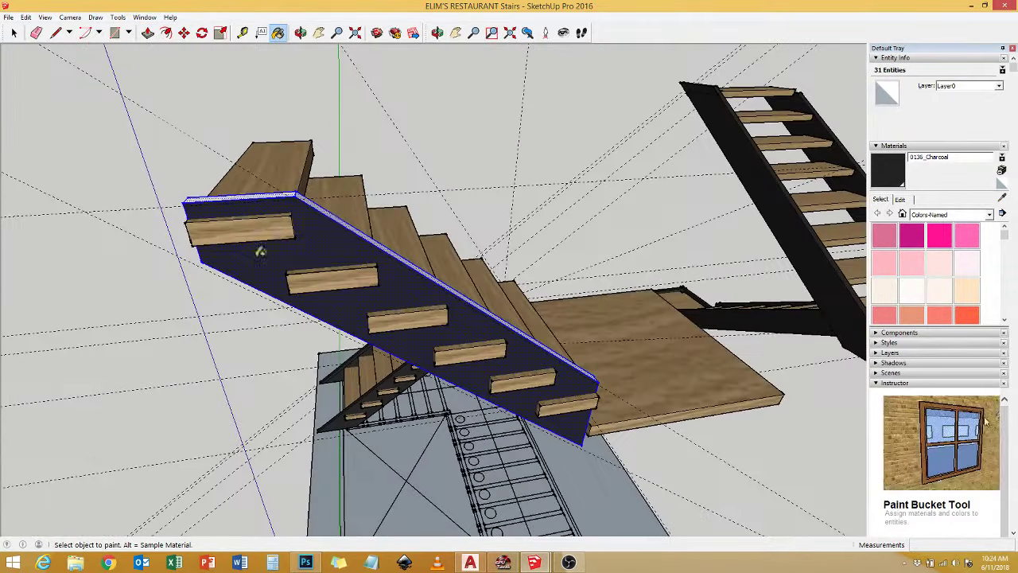
pyautogui.press('space')
pyautogui.moveTo(330, 221)
pyautogui.mouseDown(button='middle')
pyautogui.moveTo(739, 295)
pyautogui.moveTo(287, 285)
pyautogui.moveTo(499, 366)
pyautogui.moveTo(565, 445)
pyautogui.moveTo(479, 195)
pyautogui.moveTo(616, 304)
pyautogui.moveTo(590, 291)
pyautogui.mouseUp(button='middle')
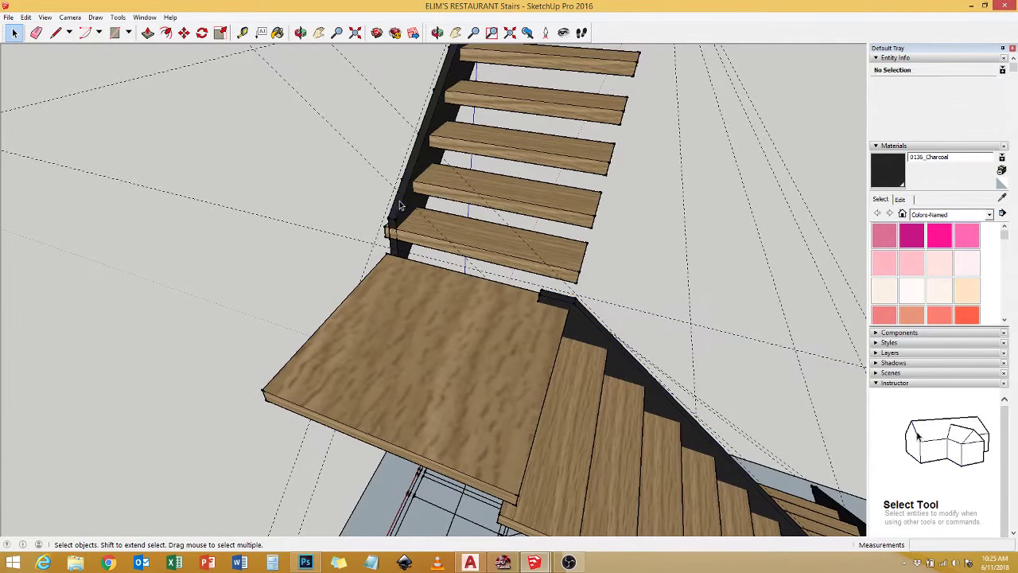
# Make the right-side stringer group into a component.
pyautogui.rightClick(408, 208)
pyautogui.click(563, 301)
pyautogui.press('space')
pyautogui.rightClick(399, 204)
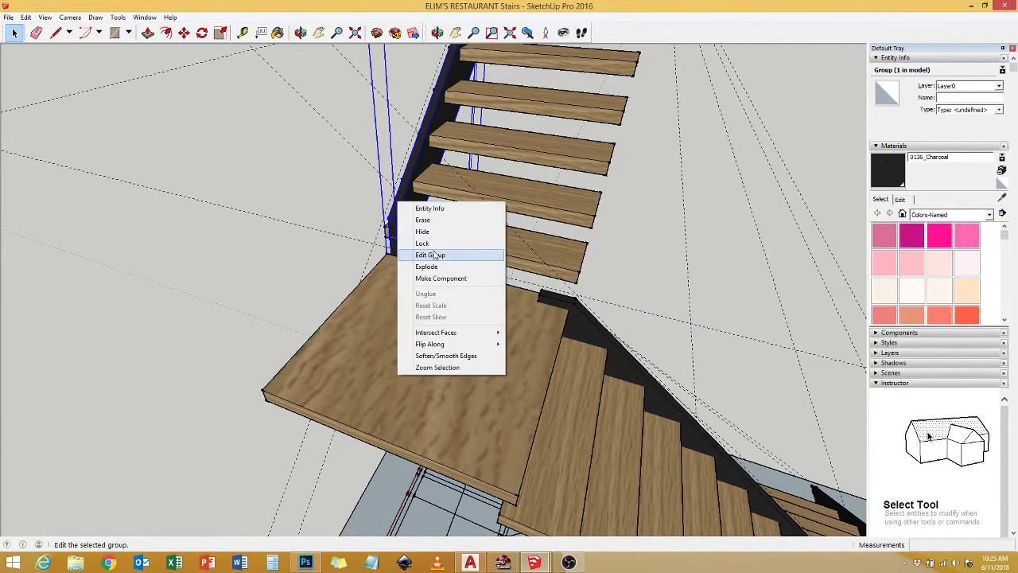
pyautogui.click(441, 278)
# Copy the stringer with Move+Ctrl and place the copy beside the landing.
pyautogui.press('m')
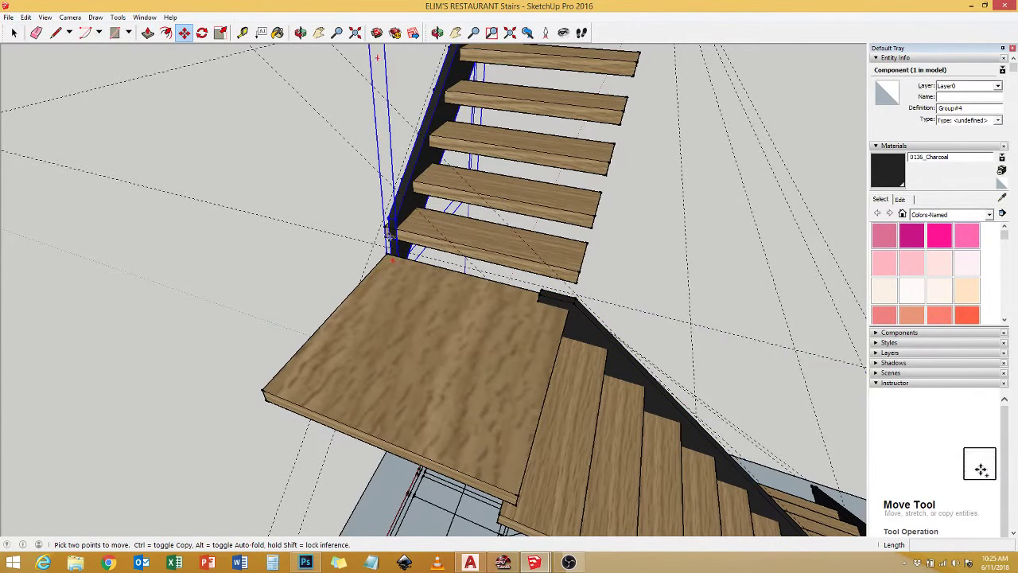
pyautogui.press('ctrl')
pyautogui.click(409, 216)
pyautogui.moveTo(371, 269)
pyautogui.mouseDown(button='middle')
pyautogui.moveTo(614, 465)
pyautogui.moveTo(422, 231)
pyautogui.moveTo(390, 209)
pyautogui.mouseUp(button='middle')
pyautogui.click(617, 466)
pyautogui.press('space')
# Edit the stringer copy and erase the stray edge at its end.
pyautogui.tripleClick(421, 231)
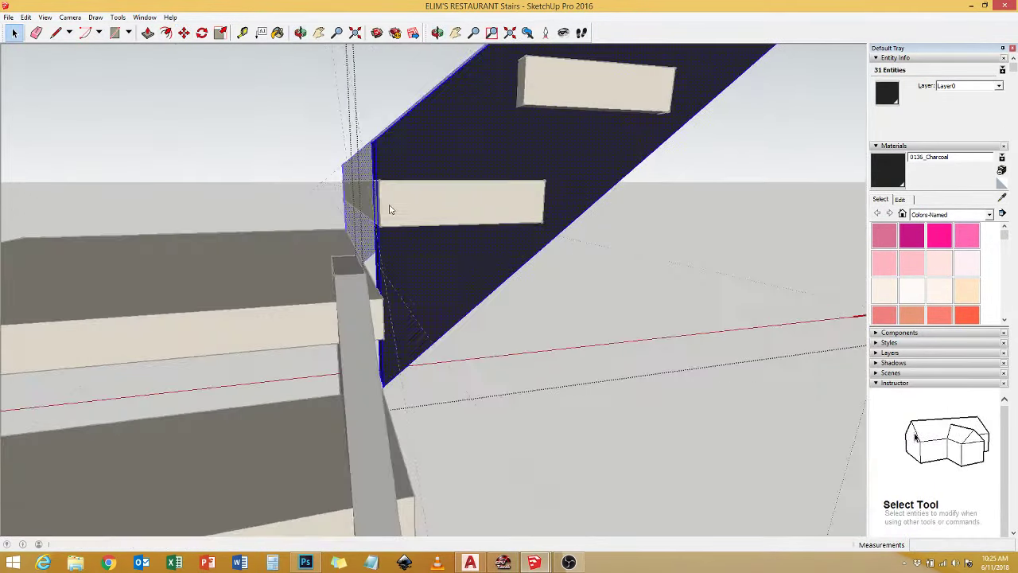
pyautogui.moveTo(330, 253)
pyautogui.mouseDown(button='middle')
pyautogui.moveTo(421, 244)
pyautogui.moveTo(462, 163)
pyautogui.mouseUp(button='middle')
pyautogui.press('space')
pyautogui.press('Escape')
pyautogui.doubleClick(462, 164)
pyautogui.press('p')
pyautogui.press('e')
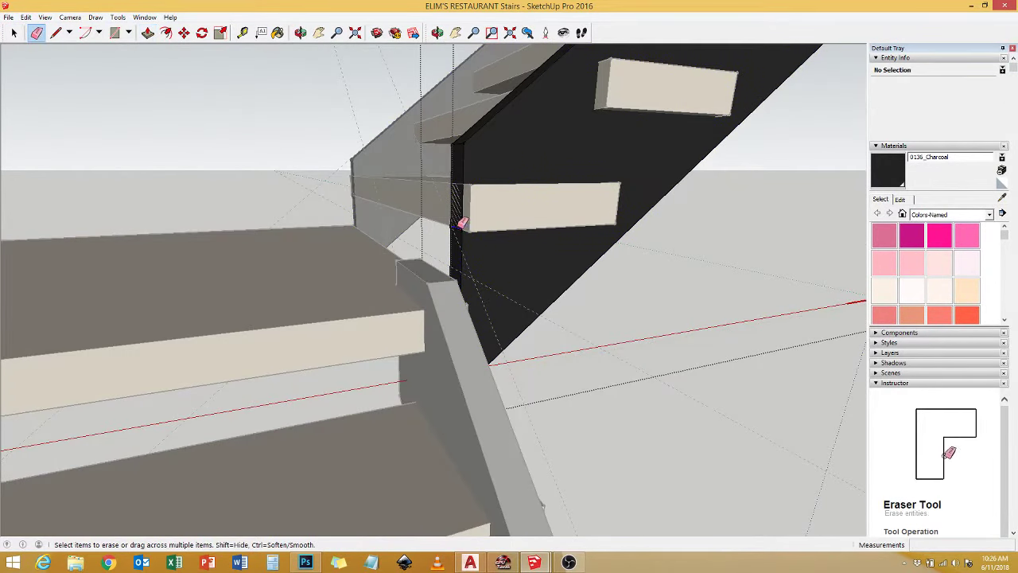
pyautogui.press('p')
pyautogui.click(440, 201)
pyautogui.press('space')
# Copy the whole stringer group to sit under the landing's end.
pyautogui.moveTo(437, 283)
pyautogui.mouseDown(button='middle')
pyautogui.moveTo(712, 298)
pyautogui.moveTo(524, 246)
pyautogui.moveTo(527, 318)
pyautogui.moveTo(320, 386)
pyautogui.moveTo(543, 402)
pyautogui.moveTo(513, 362)
pyautogui.moveTo(549, 366)
pyautogui.moveTo(388, 515)
pyautogui.mouseUp(button='middle')
pyautogui.doubleClick(524, 246)
pyautogui.doubleClick(549, 366)
pyautogui.press('Escape')
pyautogui.press('m')
pyautogui.keyDown('ctrl'); pyautogui.click(545, 348); pyautogui.keyUp('ctrl')
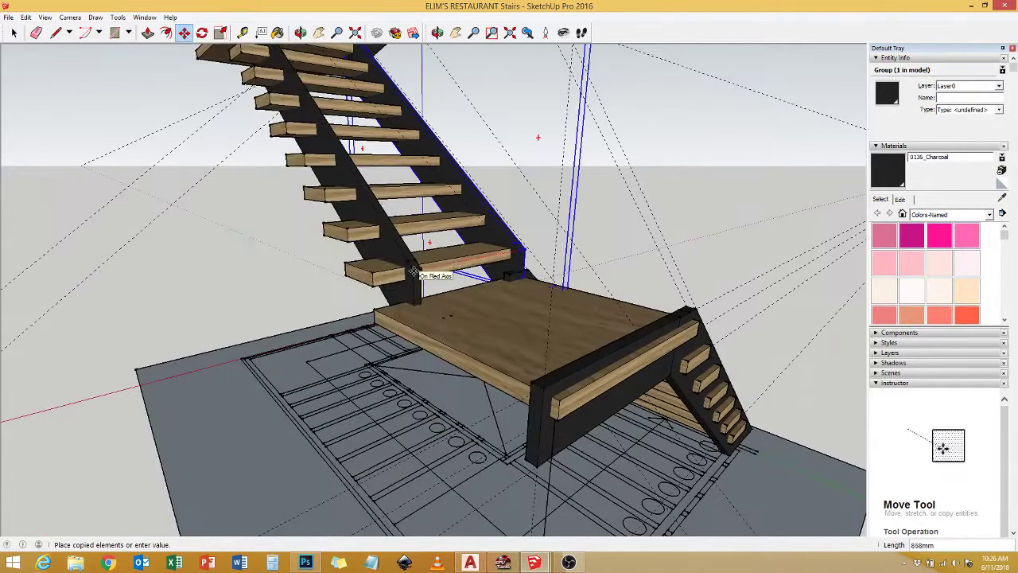
pyautogui.click(246, 359)
# Select the landing's front faces and use Reverse Faces to flip them outward.
pyautogui.moveTo(246, 359); pyautogui.dragTo(602, 291, button='middle')
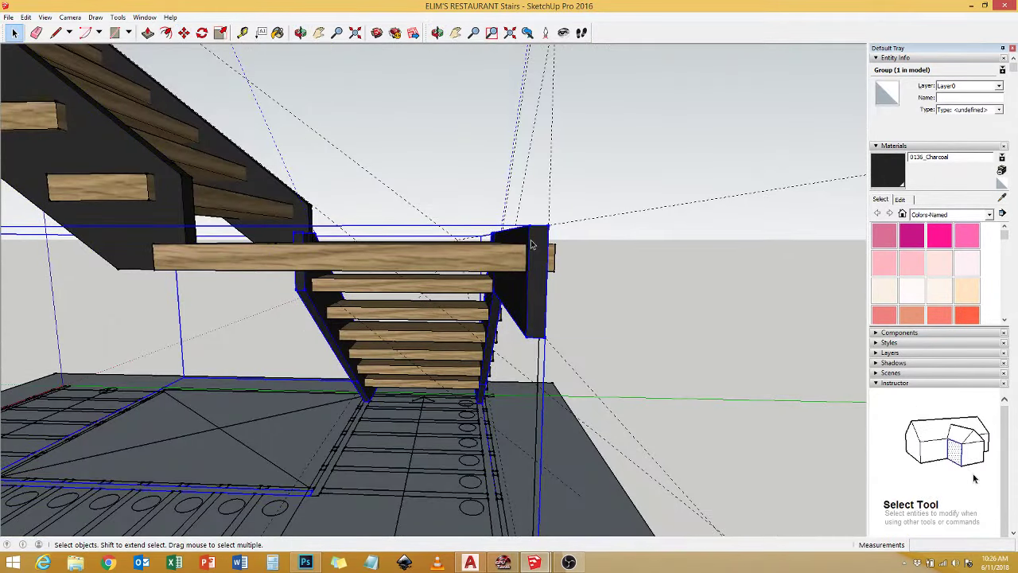
pyautogui.moveTo(184, 222); pyautogui.dragTo(135, 362, button='middle')
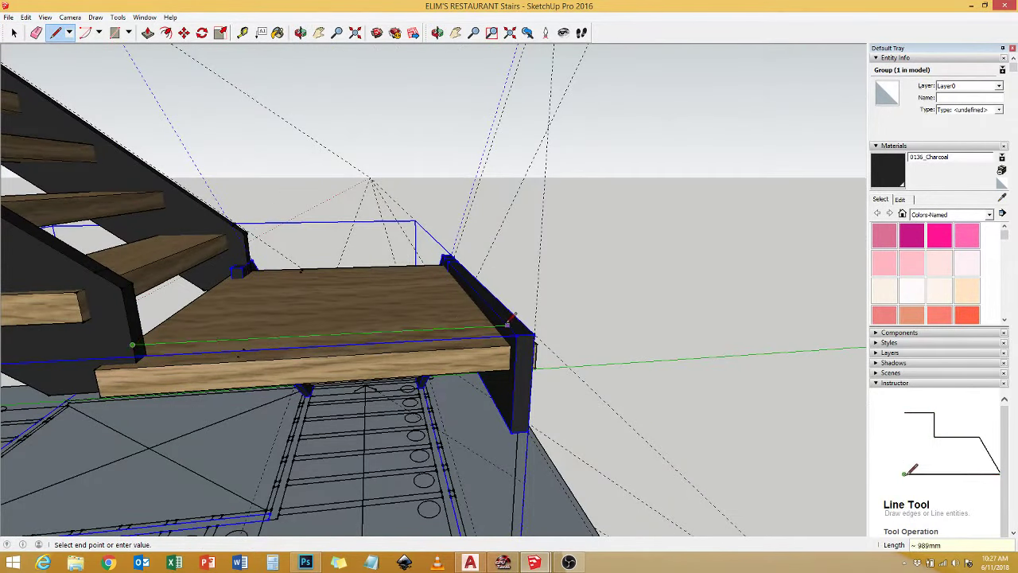
pyautogui.moveTo(494, 354); pyautogui.dragTo(368, 386, button='middle')
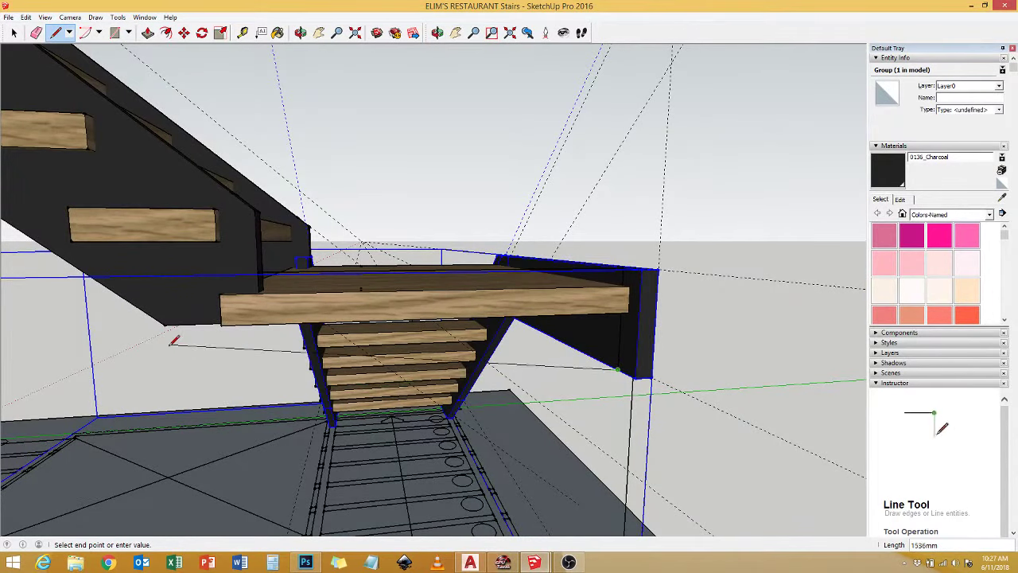
pyautogui.moveTo(171, 324); pyautogui.dragTo(359, 354, button='middle')
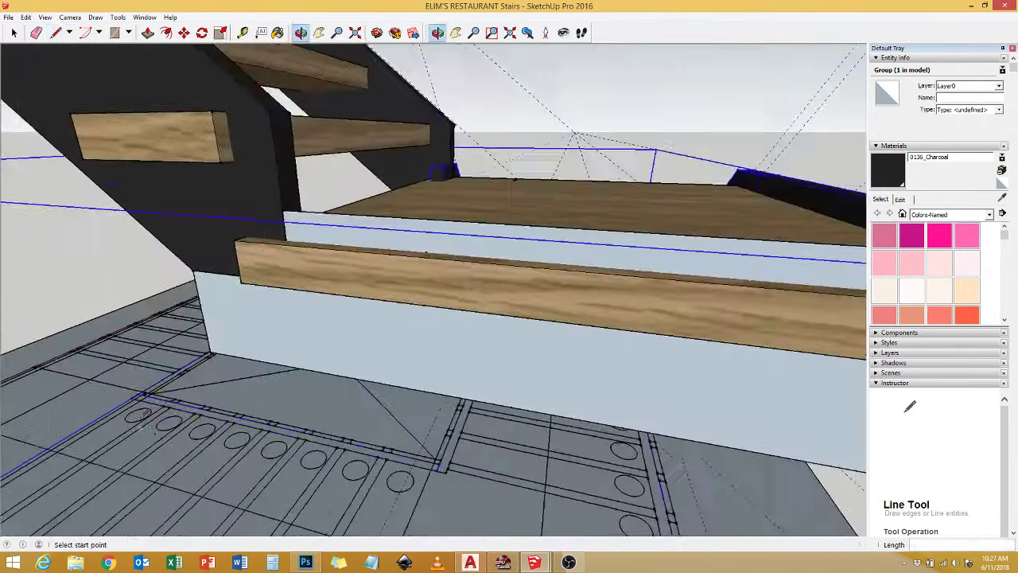
pyautogui.press('space')
pyautogui.click(359, 355)
pyautogui.rightClick(338, 347)
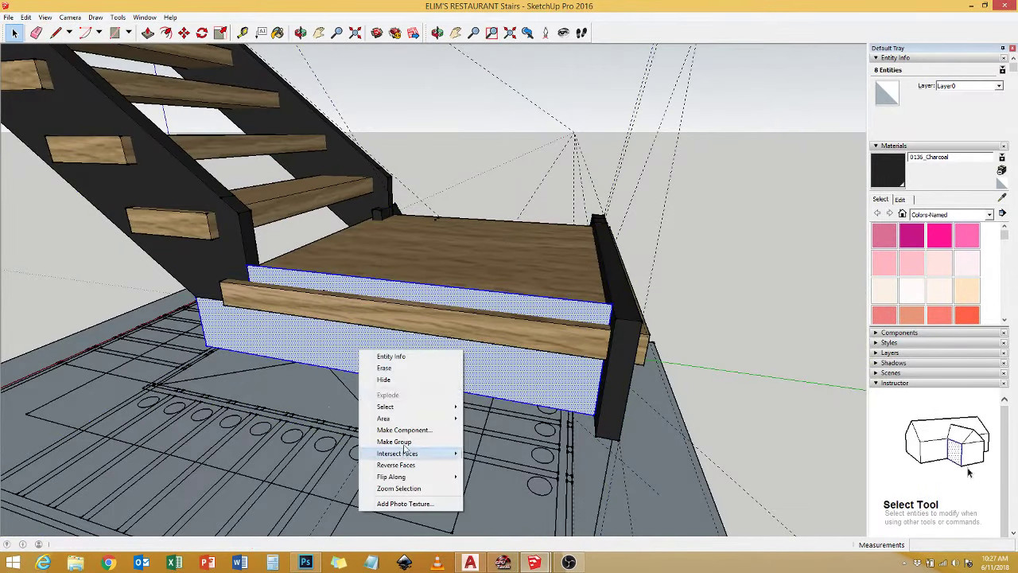
pyautogui.rightClick(318, 330)
pyautogui.click(364, 441)
# Push/Pull the landing's front strip out 50mm, then reselect its front faces.
pyautogui.press('l')
pyautogui.press('p')
pyautogui.doubleClick(274, 315)
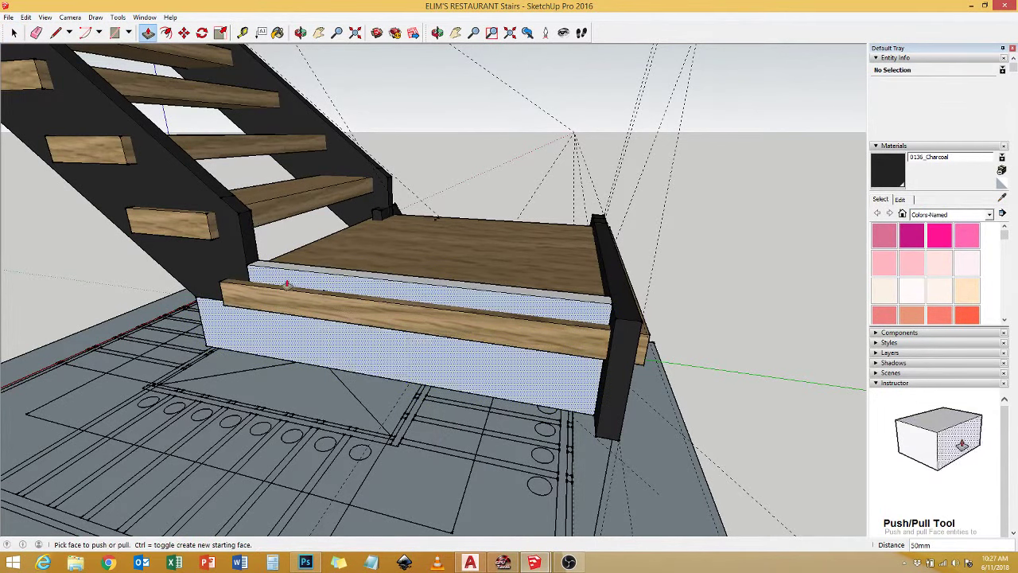
pyautogui.press('space')
pyautogui.click(337, 334)
pyautogui.rightClick(517, 372)
# Paint the selected landing faces 0136_Charcoal, then undo the extra Push/Pull of the side band.
pyautogui.press('b')
pyautogui.click(534, 343)
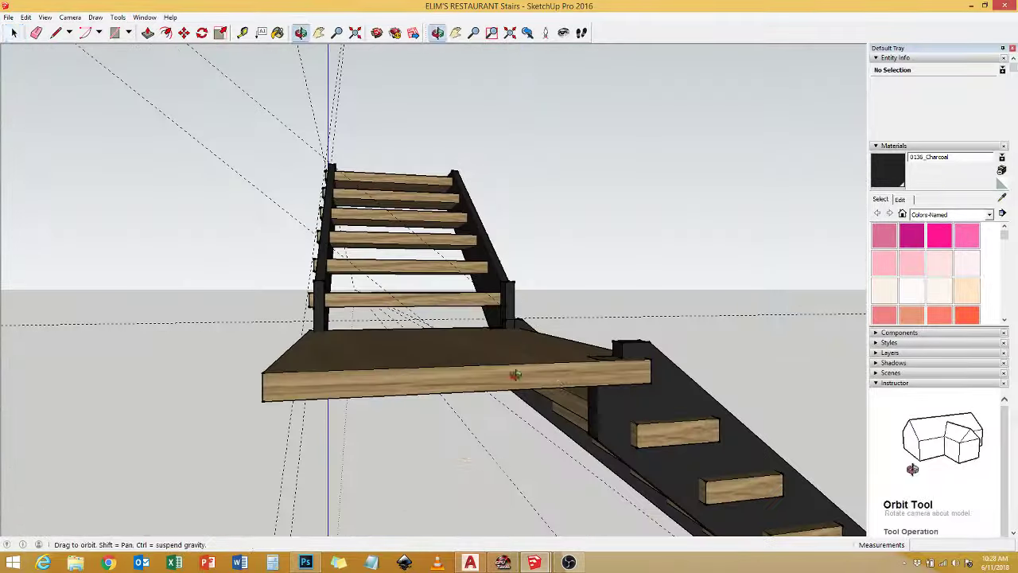
pyautogui.press('p')
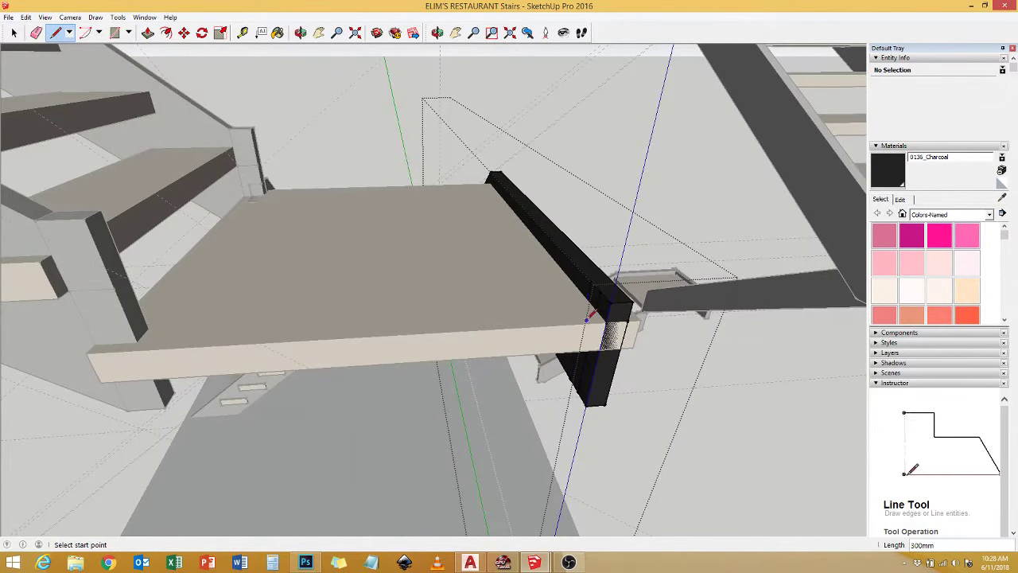
pyautogui.moveTo(583, 300); pyautogui.dragTo(126, 314)
pyautogui.press('Escape')
# Start a line at the landing edge, then select a face beneath the landing.
pyautogui.moveTo(125, 322); pyautogui.dragTo(466, 425, button='middle')
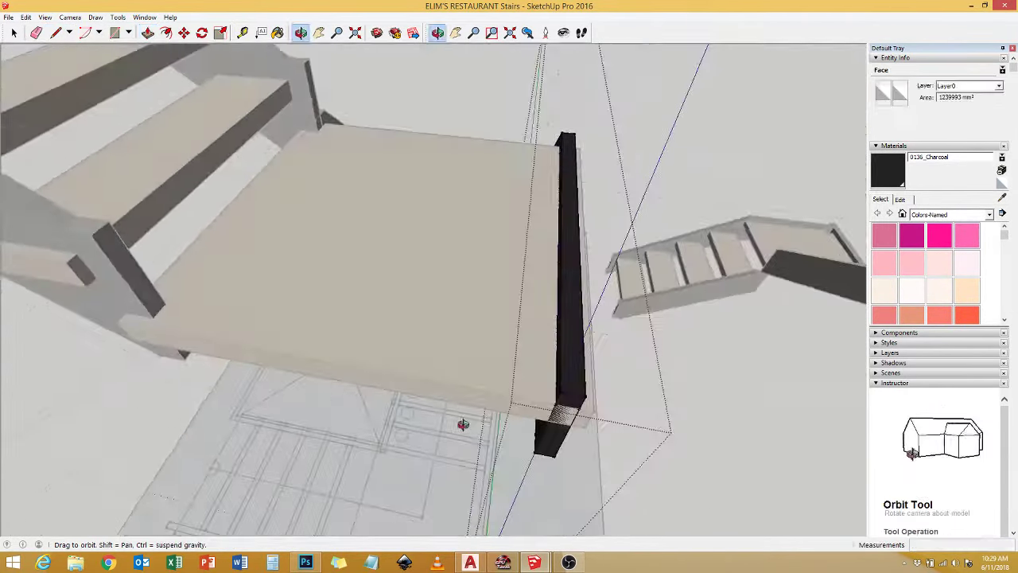
pyautogui.press('e')
pyautogui.moveTo(610, 255); pyautogui.dragTo(204, 239, button='middle')
pyautogui.press('l')
pyautogui.click(276, 352)
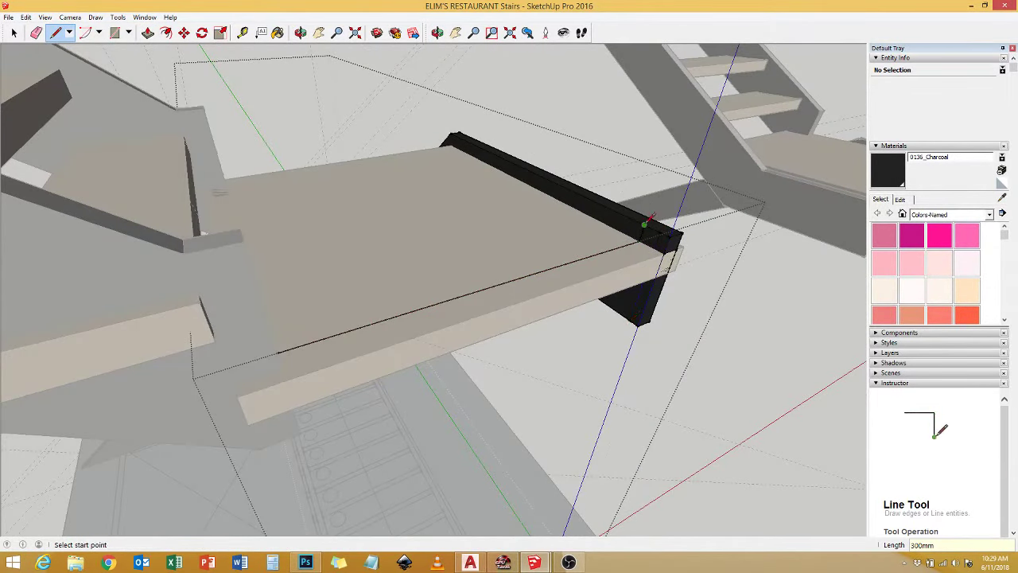
pyautogui.moveTo(270, 336)
pyautogui.mouseDown(button='middle')
pyautogui.moveTo(352, 171)
pyautogui.moveTo(467, 209)
pyautogui.moveTo(296, 220)
pyautogui.mouseUp(button='middle')
pyautogui.press('space')
pyautogui.click(414, 247)
# Move the rope baluster railing group 4000 mm along the red axis.
pyautogui.scroll(-10, 414, 247)
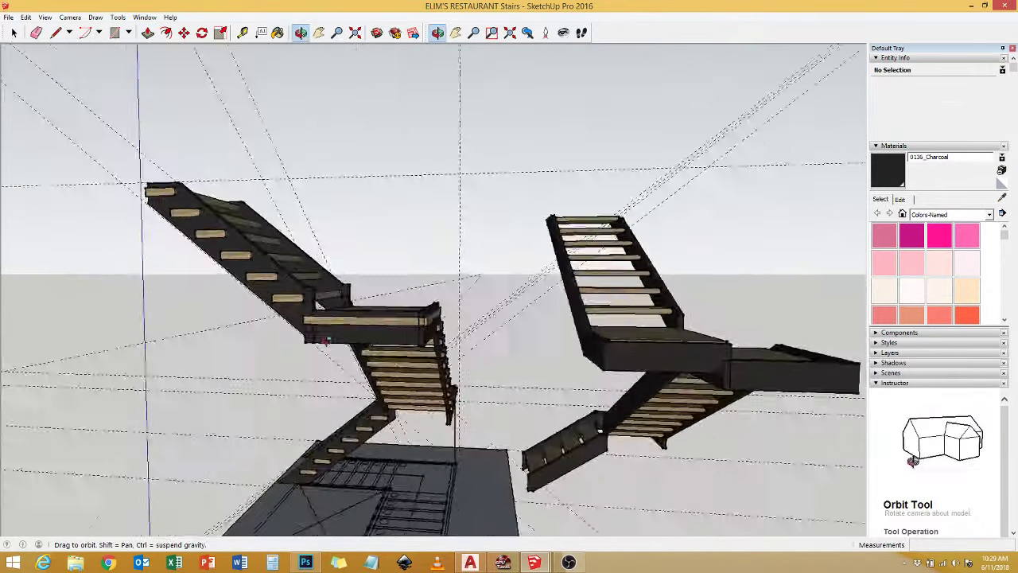
pyautogui.moveTo(415, 247)
pyautogui.mouseDown(button='middle')
pyautogui.moveTo(575, 307)
pyautogui.moveTo(456, 407)
pyautogui.moveTo(415, 277)
pyautogui.moveTo(469, 266)
pyautogui.mouseUp(button='middle')
pyautogui.click(70, 17)
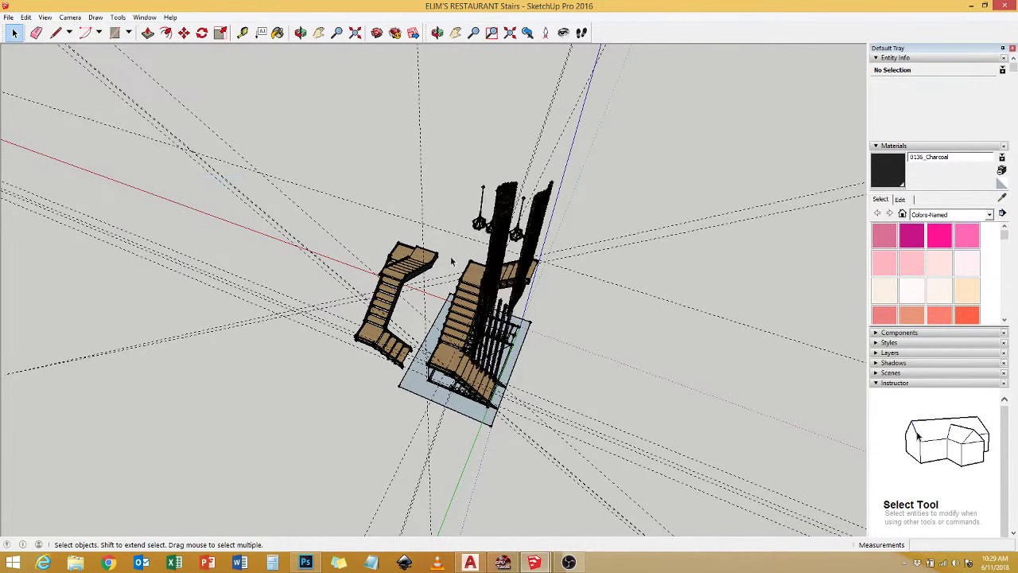
pyautogui.scroll(10, 446, 319)
pyautogui.moveTo(445, 319)
pyautogui.mouseDown(button='middle')
pyautogui.moveTo(477, 302)
pyautogui.moveTo(464, 483)
pyautogui.moveTo(673, 414)
pyautogui.mouseUp(button='middle')
pyautogui.write('m')
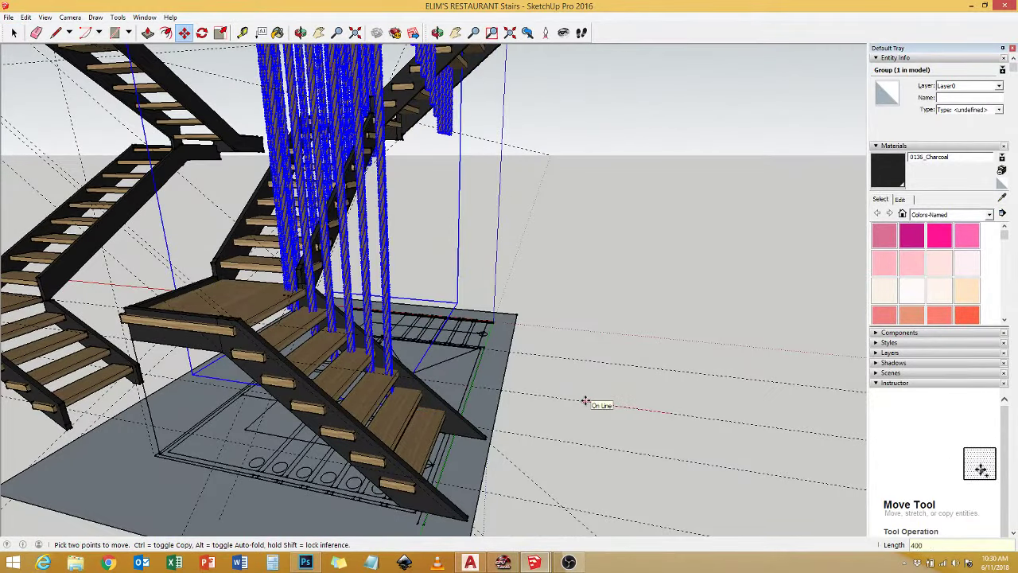
pyautogui.write('0')
pyautogui.press('Return')
pyautogui.doubleClick(115, 310)
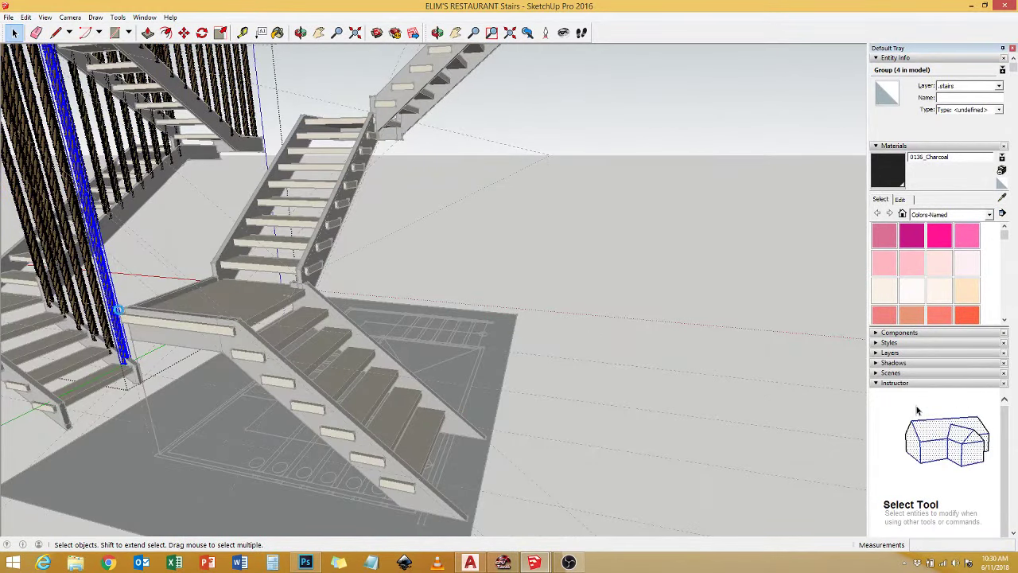
pyautogui.moveTo(116, 310); pyautogui.dragTo(382, 398, button='middle')
pyautogui.scroll(5, 388, 402)
pyautogui.doubleClick(405, 402)
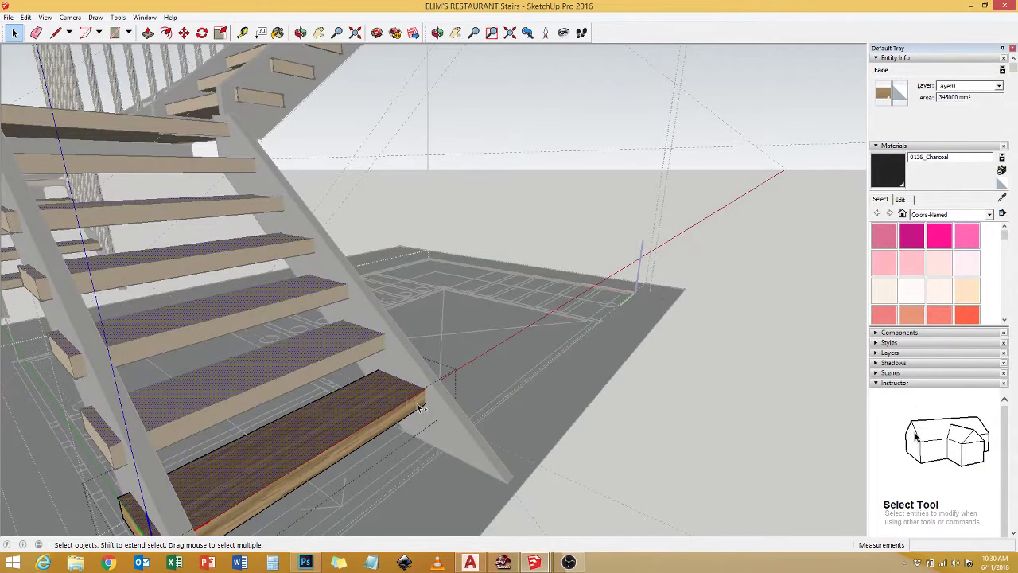
pyautogui.moveTo(424, 428); pyautogui.dragTo(271, 430, button='middle')
pyautogui.press('m')
pyautogui.click(312, 452)
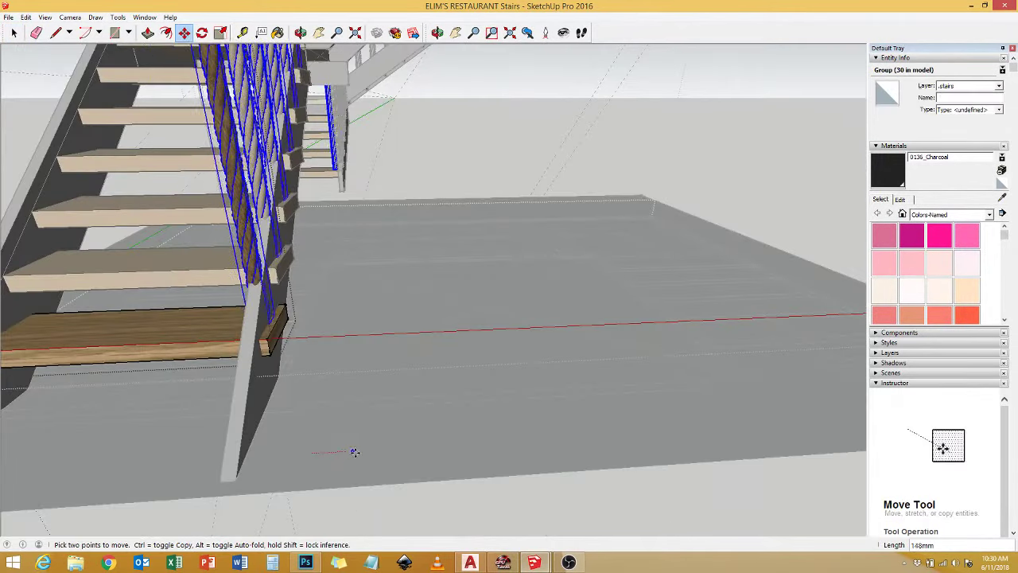
# Scale the rope baluster group to 0.70 along green to make the ropes thinner.
pyautogui.scroll(3, 354, 452)
pyautogui.moveTo(212, 380); pyautogui.dragTo(334, 350, button='middle')
pyautogui.scroll(-3, 334, 350)
pyautogui.press('s')
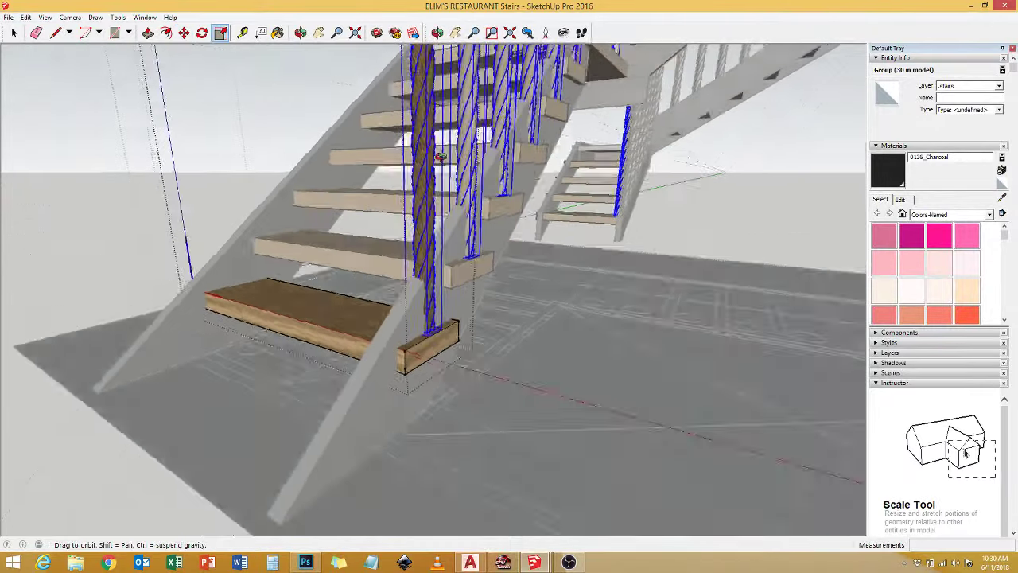
pyautogui.scroll(5, 434, 344)
pyautogui.scroll(3, 434, 344)
pyautogui.moveTo(334, 201); pyautogui.dragTo(390, 209)
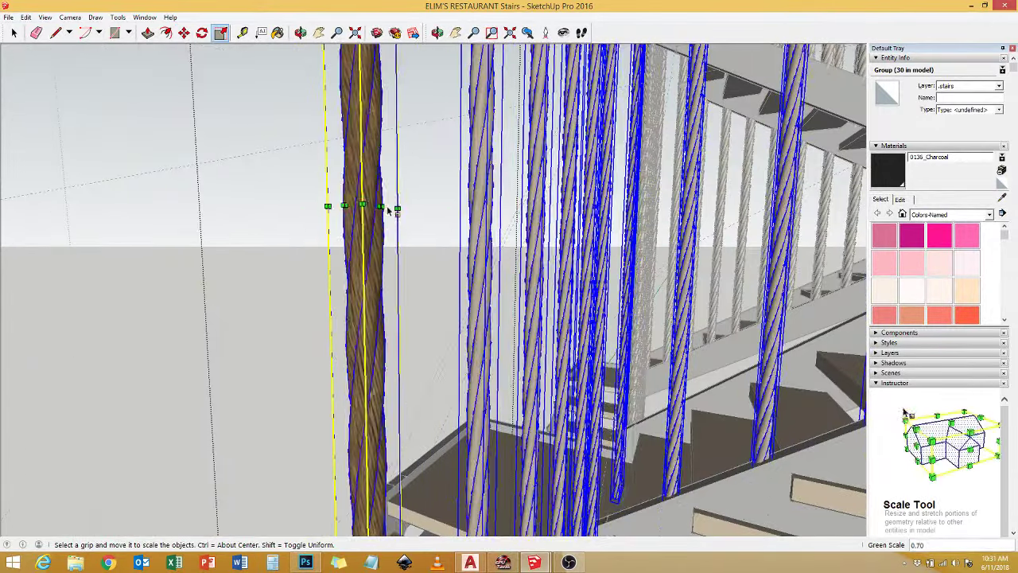
pyautogui.press('space')
pyautogui.moveTo(391, 209); pyautogui.dragTo(567, 310, button='middle')
pyautogui.scroll(-5, 566, 309)
pyautogui.scroll(6, 377, 263)
# Reselect the whole rope baluster group while viewing the full staircase.
pyautogui.click(377, 264)
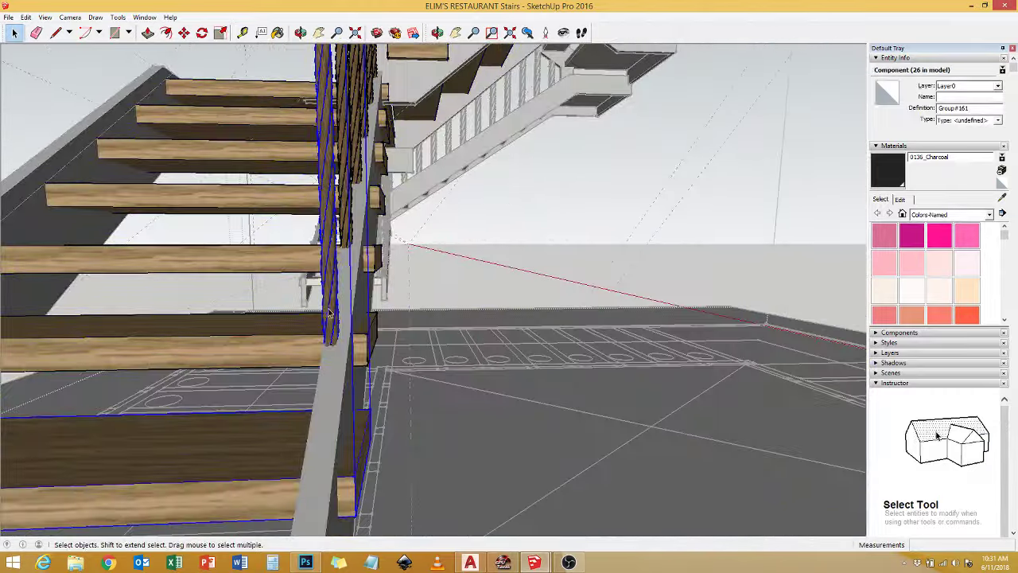
pyautogui.click(378, 264)
pyautogui.press('m')
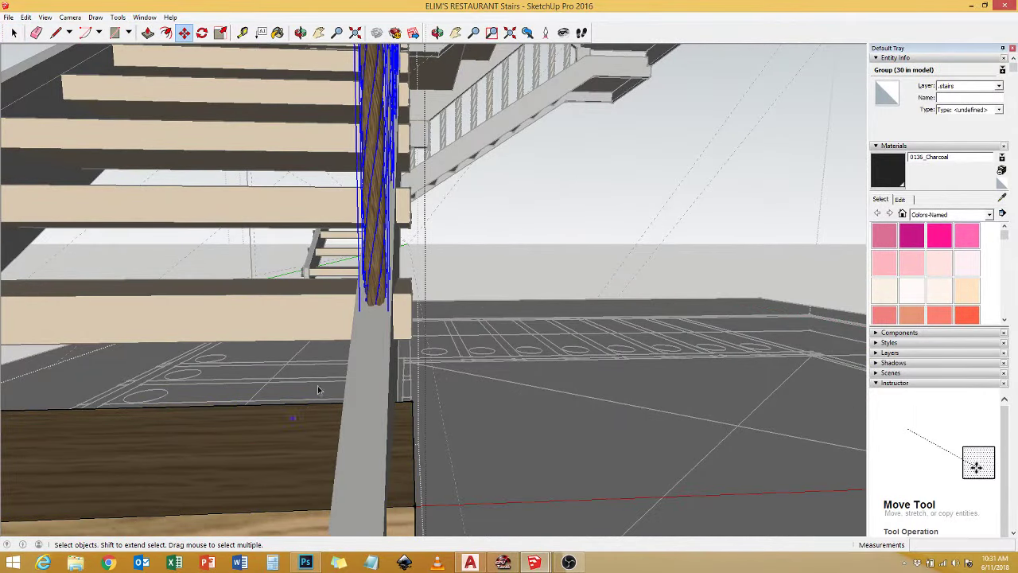
pyautogui.press('space')
pyautogui.scroll(-3, 317, 386)
pyautogui.moveTo(318, 386)
pyautogui.mouseDown(button='middle')
pyautogui.moveTo(571, 304)
pyautogui.moveTo(445, 334)
pyautogui.mouseUp(button='middle')
pyautogui.scroll(-4, 358, 351)
pyautogui.scroll(4, 314, 359)
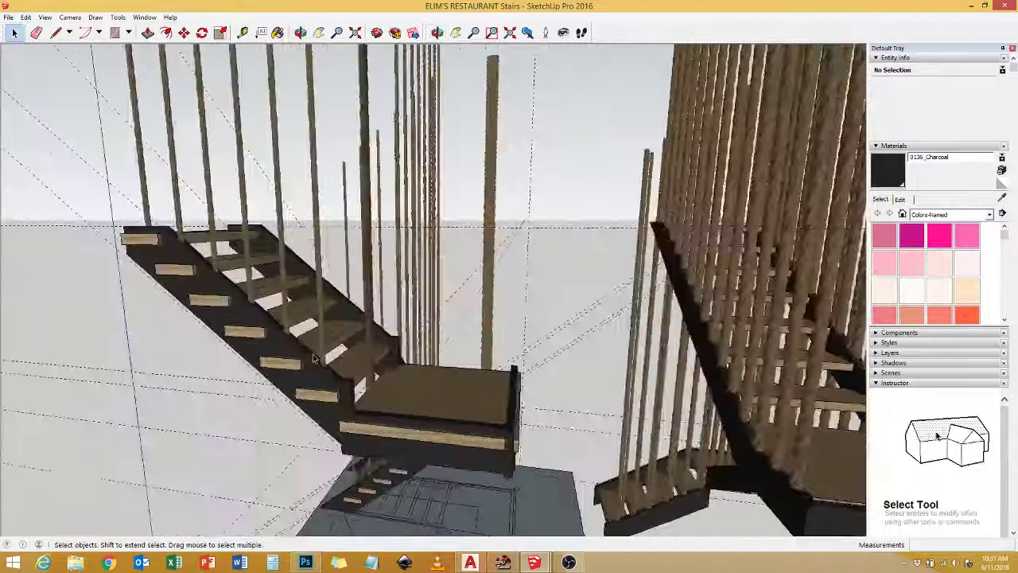
pyautogui.moveTo(314, 360); pyautogui.dragTo(377, 296, button='middle')
pyautogui.click(376, 296)
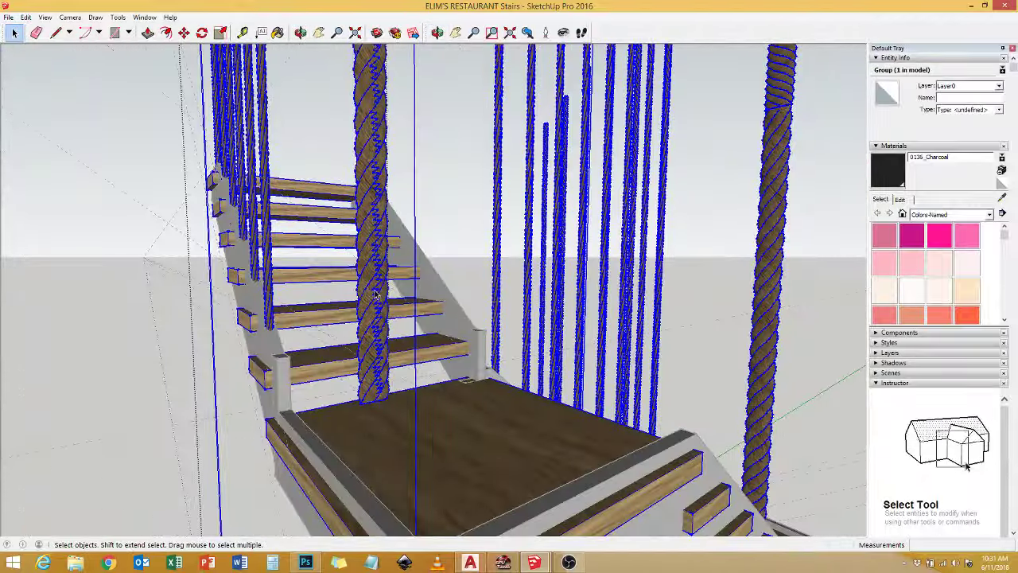
# Select the rope balusters and landing component, briefly opening the landing for editing.
pyautogui.click(435, 407)
pyautogui.rightClick(385, 386)
pyautogui.click(387, 389)
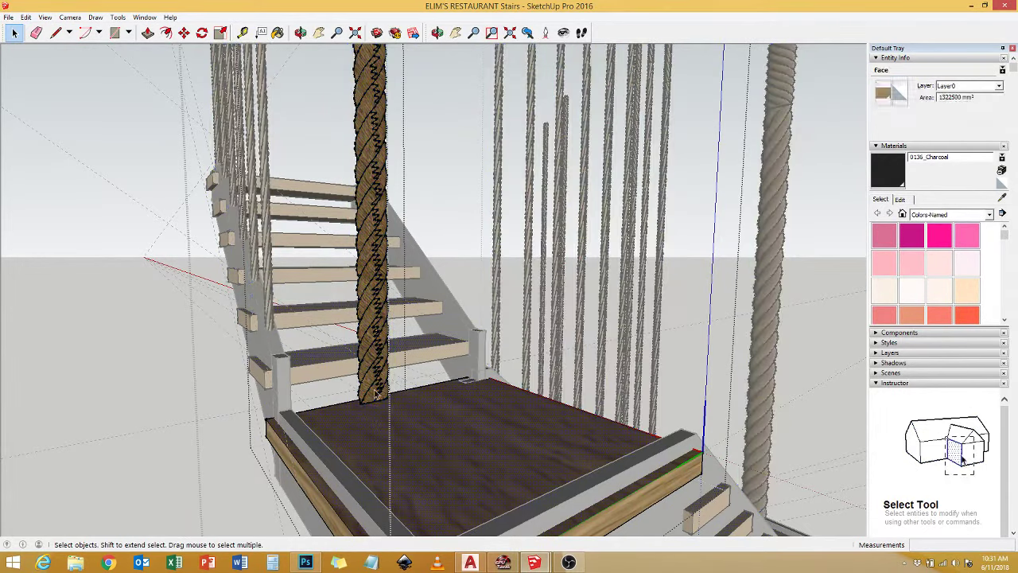
pyautogui.click(446, 430)
pyautogui.click(430, 418)
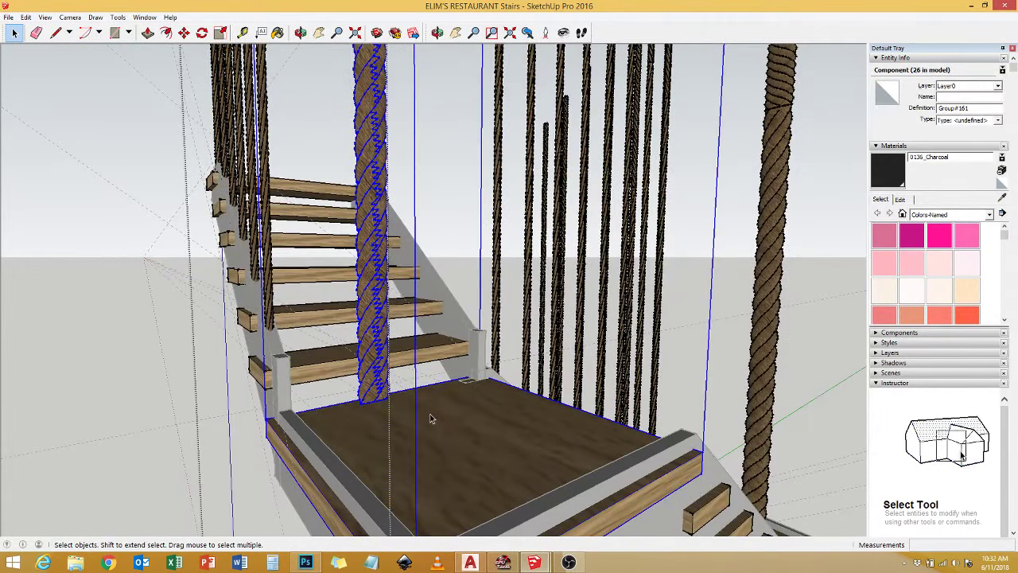
pyautogui.doubleClick(424, 372)
pyautogui.moveTo(424, 373)
pyautogui.mouseDown(button='middle')
pyautogui.moveTo(383, 444)
pyautogui.moveTo(464, 335)
pyautogui.mouseUp(button='middle')
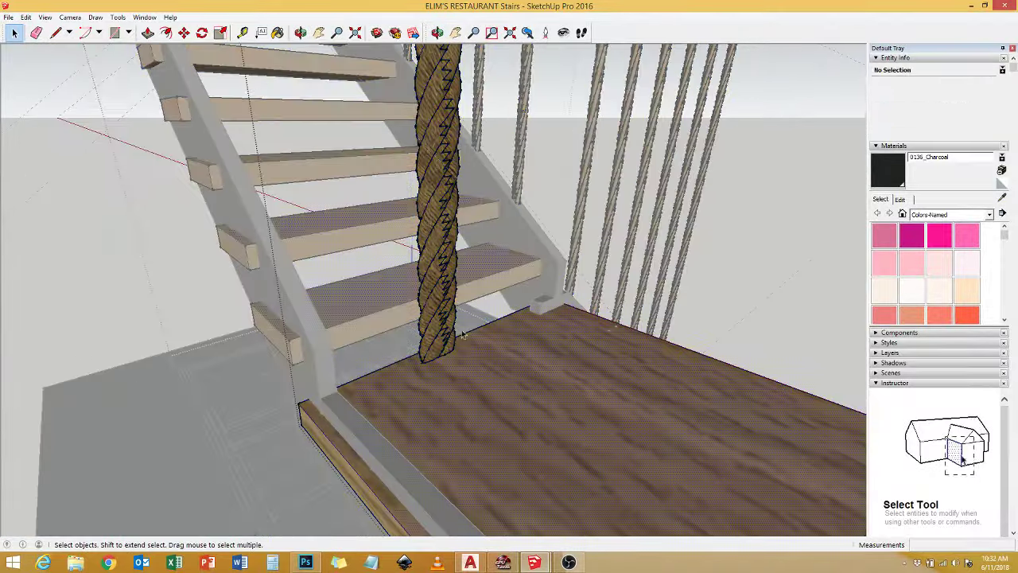
pyautogui.press('Escape')
# Zoom out to the whole staircase and delete the grey floor slab beneath it.
pyautogui.rightClick(505, 185)
pyautogui.click(525, 182)
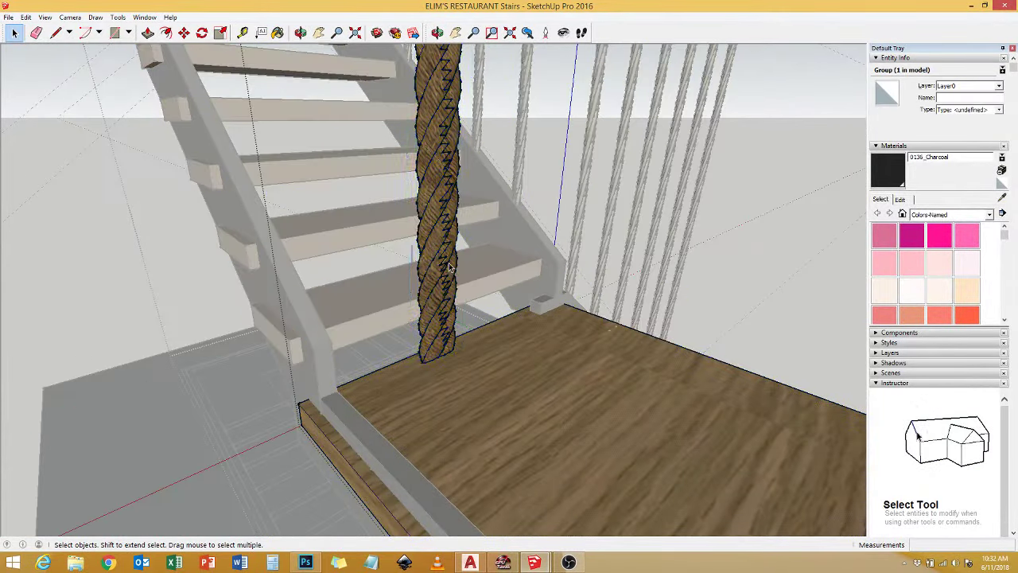
pyautogui.hotkey('shift', 'z')
pyautogui.moveTo(228, 327); pyautogui.dragTo(575, 244, button='middle')
pyautogui.scroll(-5, 576, 244)
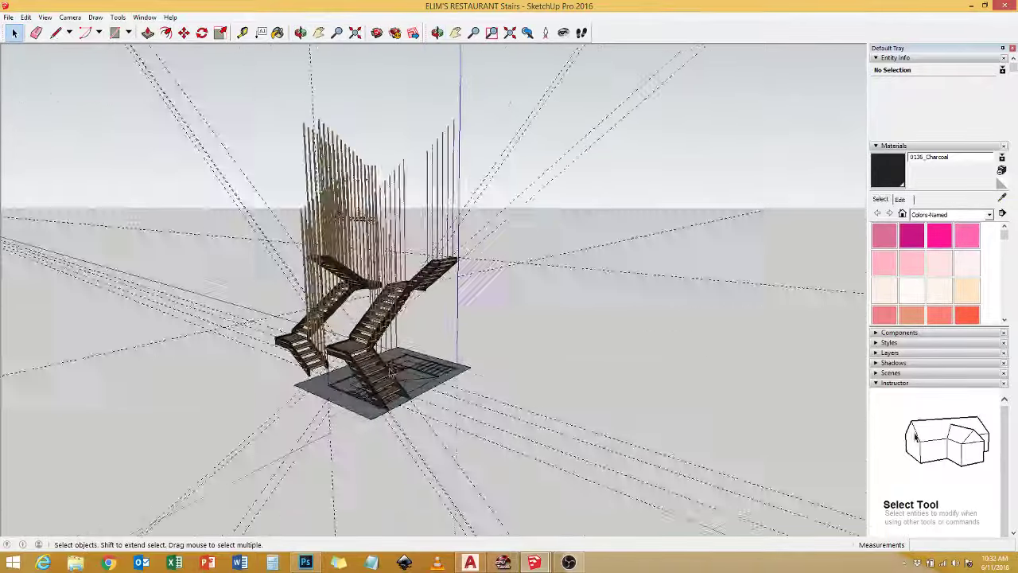
pyautogui.click(366, 334)
pyautogui.scroll(5, 390, 370)
pyautogui.moveTo(391, 370); pyautogui.dragTo(334, 374, button='middle')
pyautogui.click(334, 374)
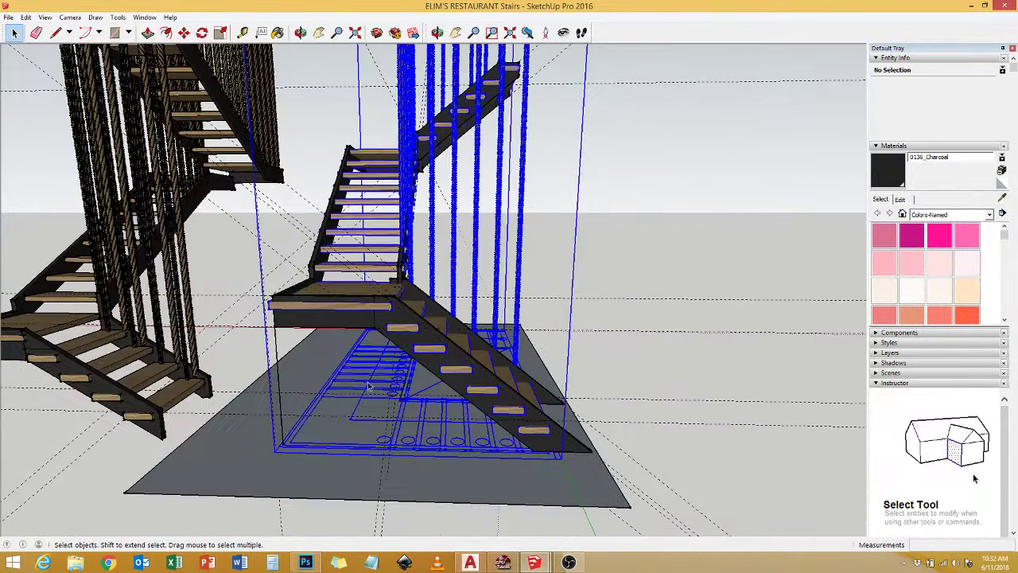
pyautogui.click(313, 371)
pyautogui.press('Delete')
pyautogui.rightClick(366, 390)
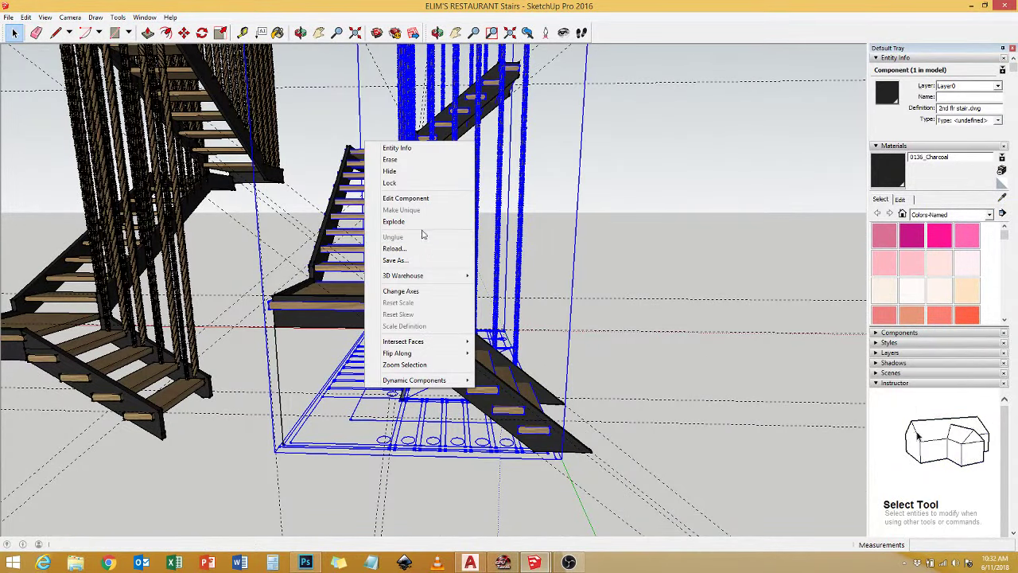
pyautogui.press('Escape')
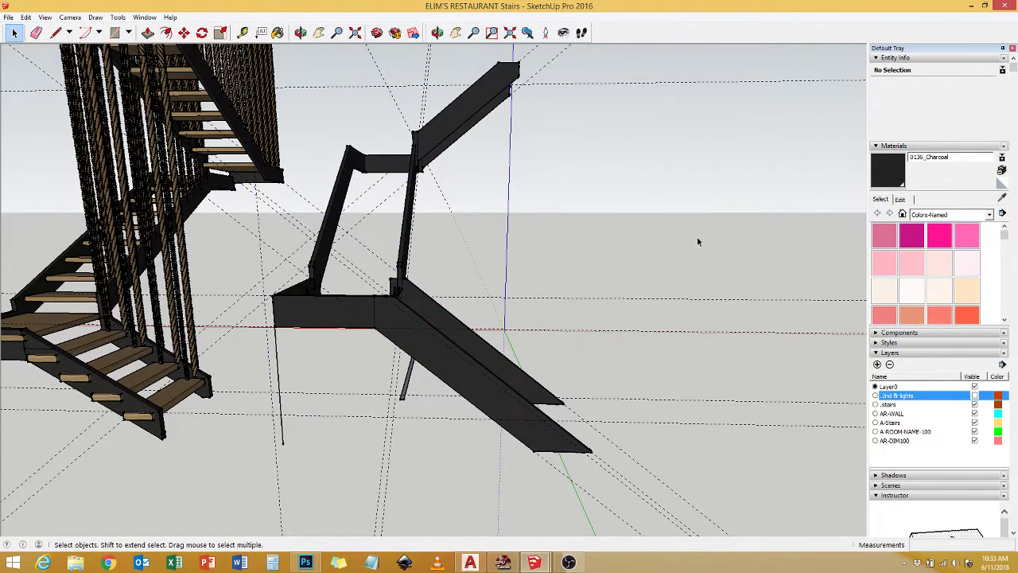
# Toggle the 2nd flr lights layer's visibility in the Layers list, dismissing the hiding warnings.
pyautogui.click(371, 233)
pyautogui.doubleClick(371, 233)
pyautogui.moveTo(371, 233); pyautogui.dragTo(284, 326, button='middle')
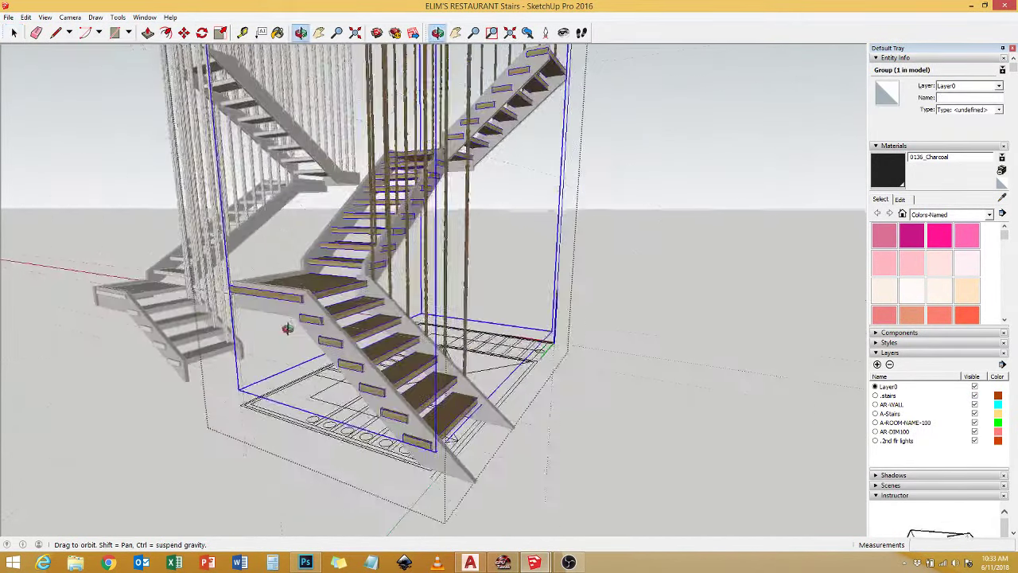
pyautogui.click(969, 85)
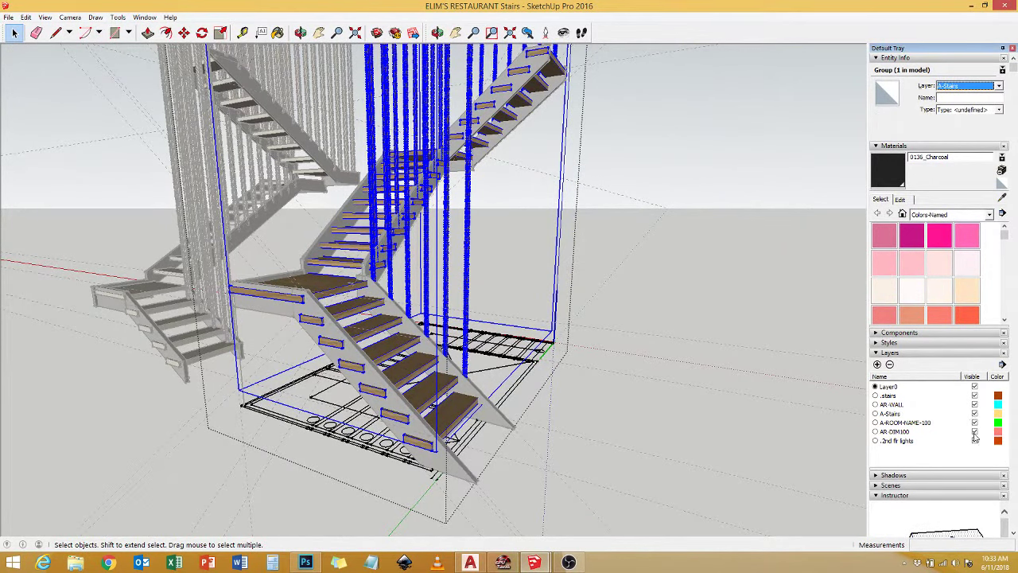
pyautogui.click(976, 437)
pyautogui.click(599, 303)
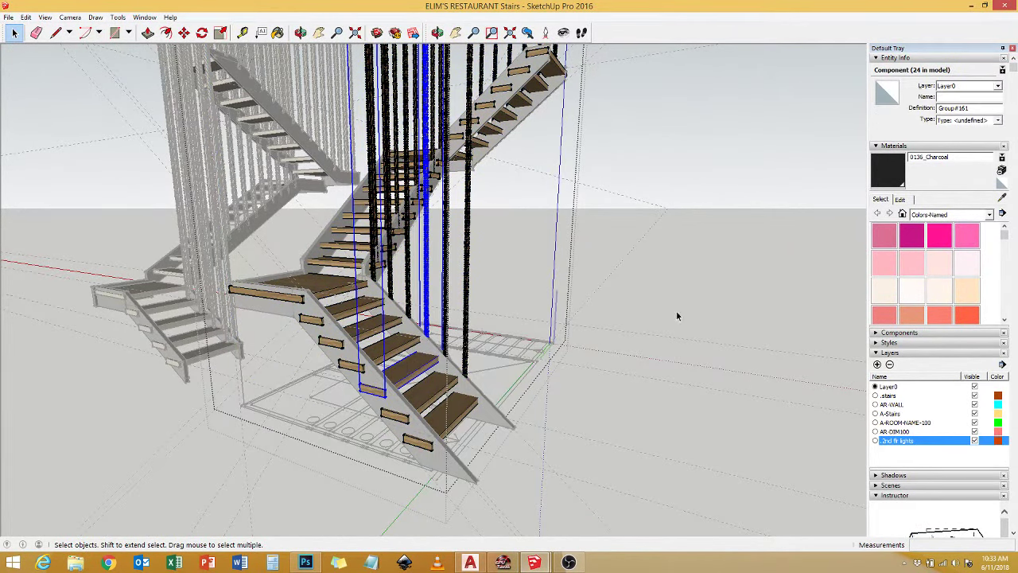
pyautogui.tripleClick(362, 430)
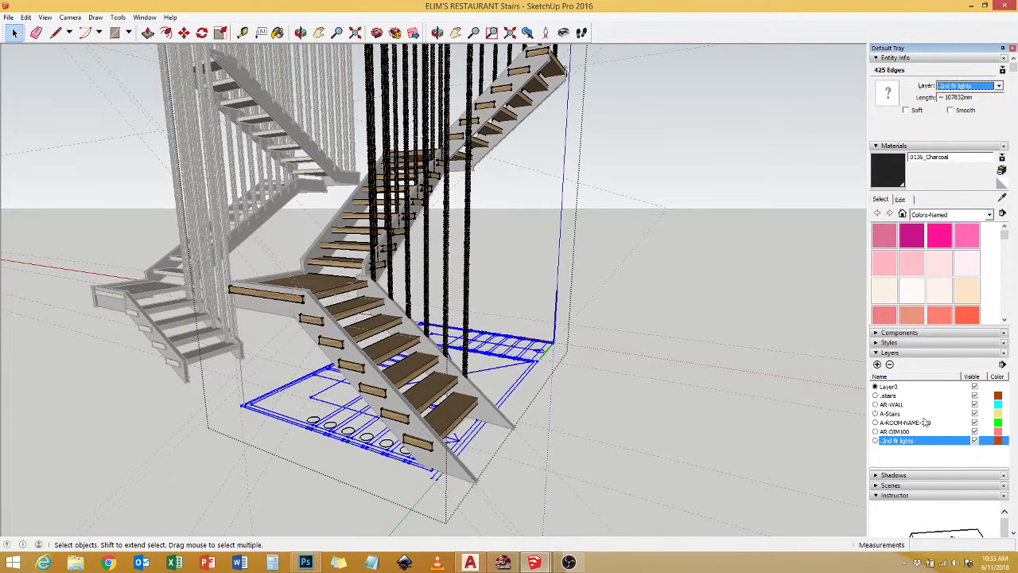
pyautogui.click(975, 440)
pyautogui.click(598, 305)
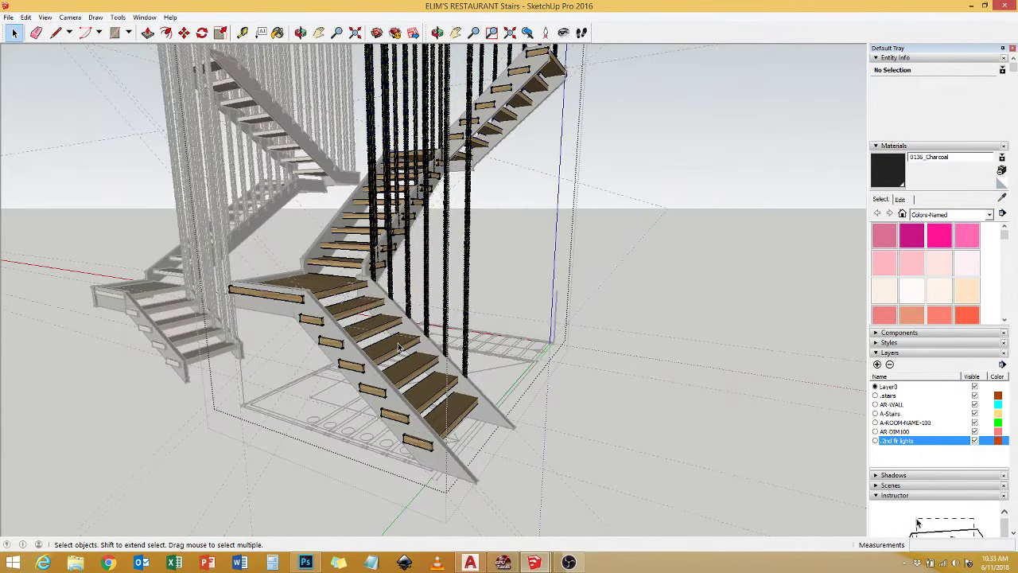
# Hide and re-show the 2nd flr lights layer, then select the four pendant lights.
pyautogui.click(398, 343)
pyautogui.doubleClick(398, 342)
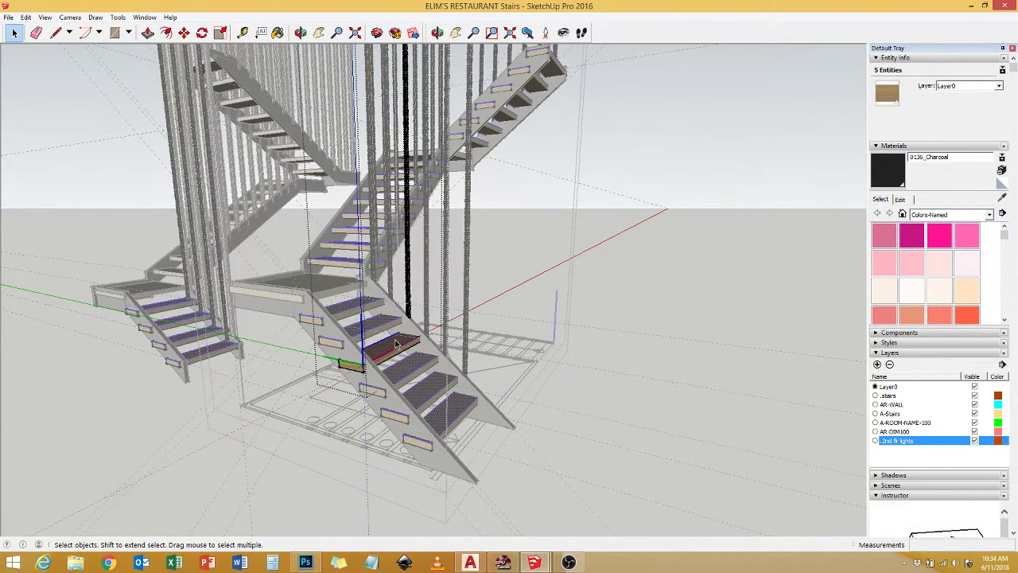
pyautogui.press('Escape')
pyautogui.click(396, 346)
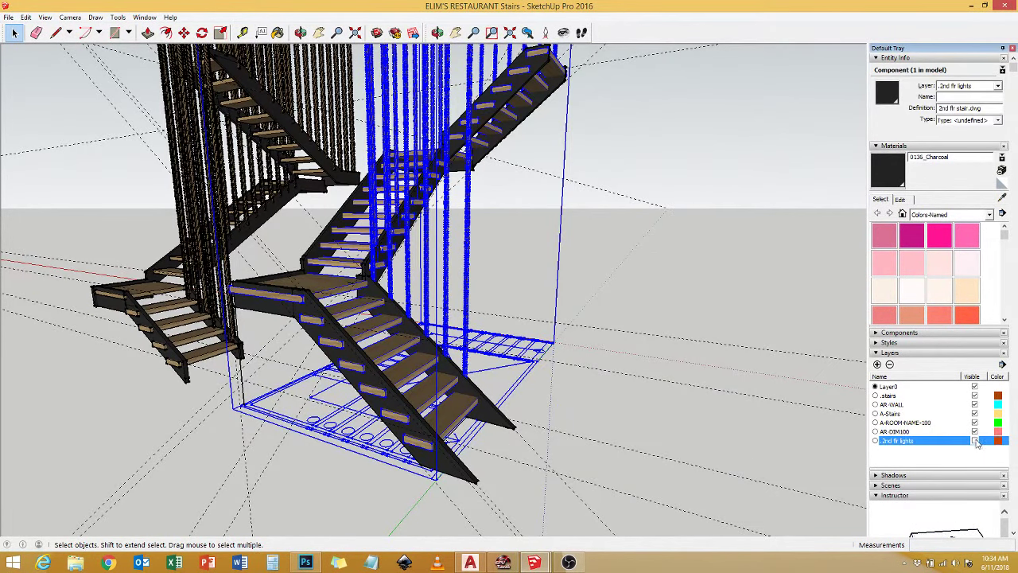
pyautogui.click(975, 440)
pyautogui.click(975, 440)
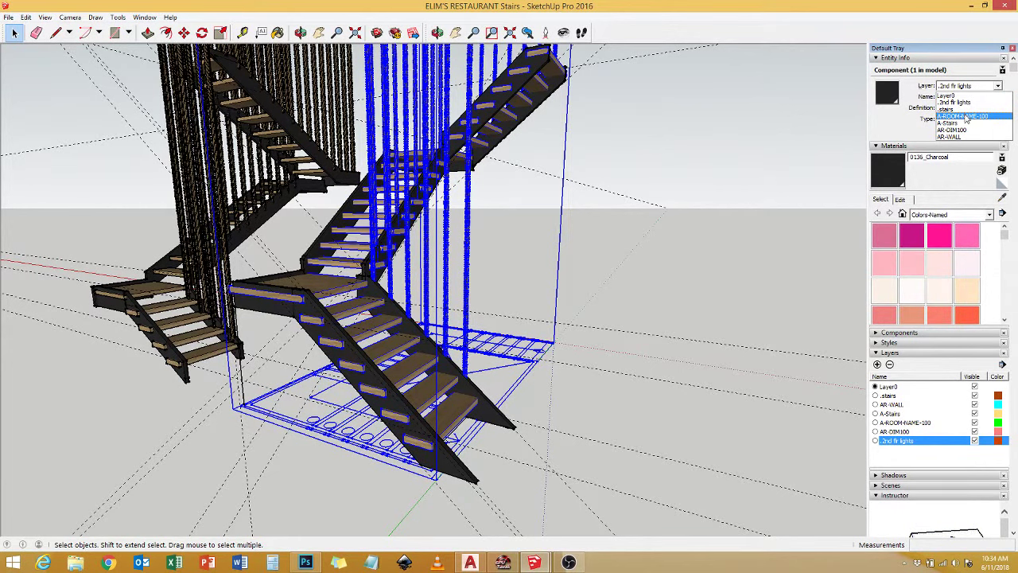
pyautogui.moveTo(493, 302)
pyautogui.mouseDown(button='middle')
pyautogui.moveTo(350, 192)
pyautogui.moveTo(590, 237)
pyautogui.mouseUp(button='middle')
pyautogui.doubleClick(363, 162)
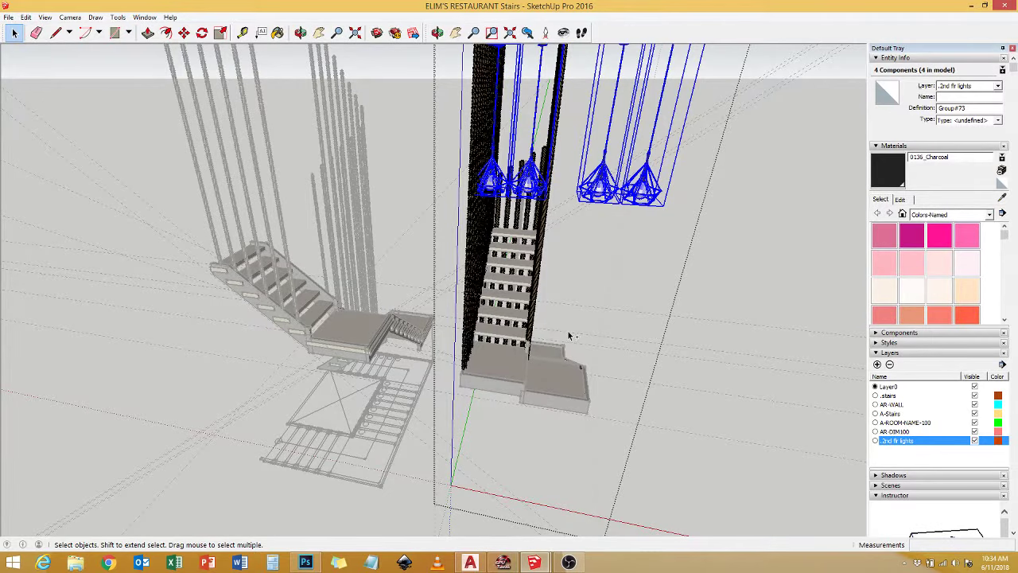
pyautogui.moveTo(310, 302)
pyautogui.mouseDown(button='middle')
pyautogui.moveTo(446, 350)
pyautogui.moveTo(558, 362)
pyautogui.moveTo(491, 375)
pyautogui.moveTo(545, 424)
pyautogui.moveTo(544, 276)
pyautogui.mouseUp(button='middle')
# Select both landing pieces and mirror them along the green axis with Scale -1.
pyautogui.click(477, 358)
pyautogui.click(491, 375)
pyautogui.keyDown('ctrl'); pyautogui.click(545, 424); pyautogui.keyUp('ctrl')
pyautogui.press('s')
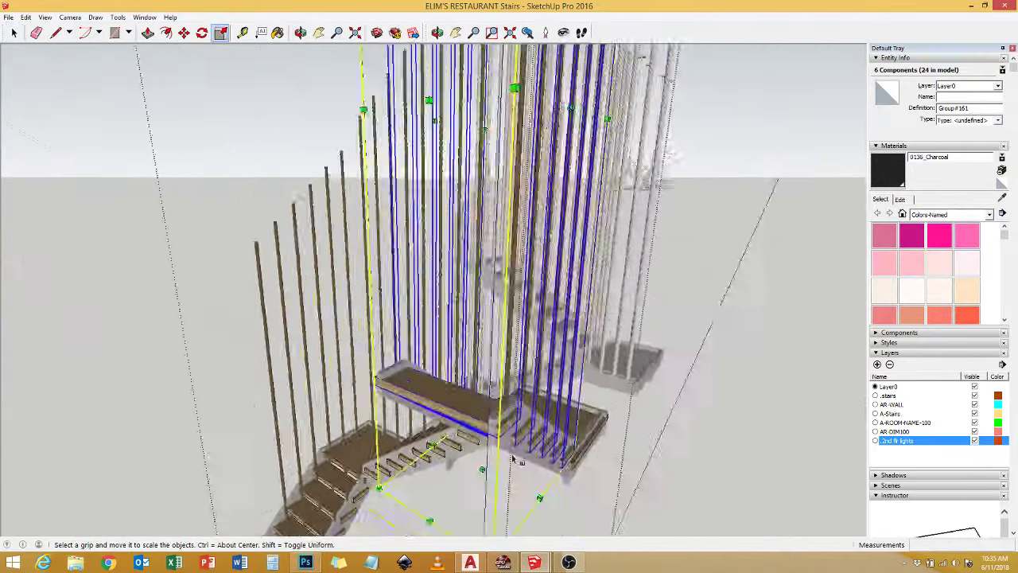
pyautogui.click(543, 276)
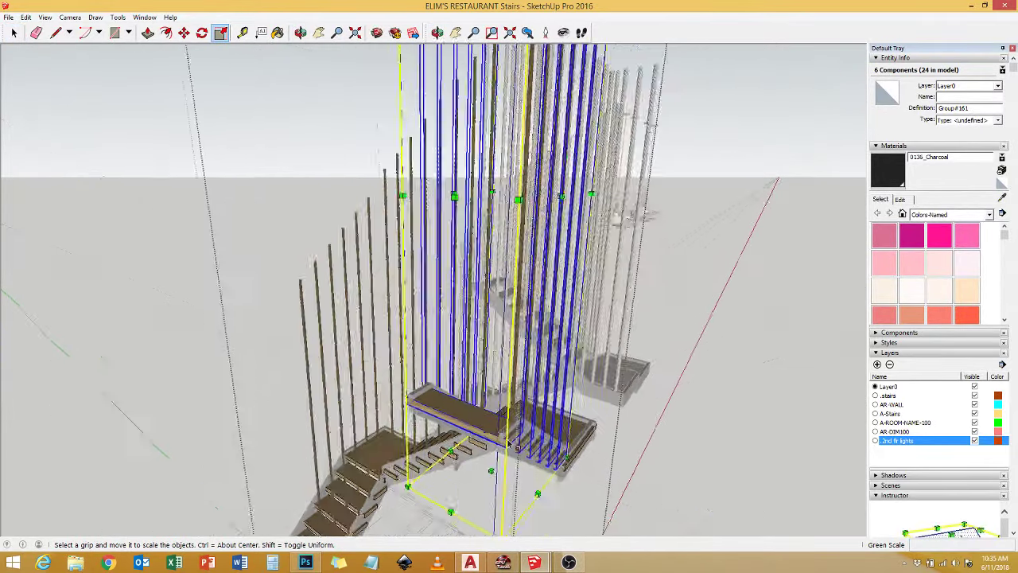
pyautogui.scroll(5, 446, 398)
pyautogui.press('l')
pyautogui.scroll(-3, 433, 430)
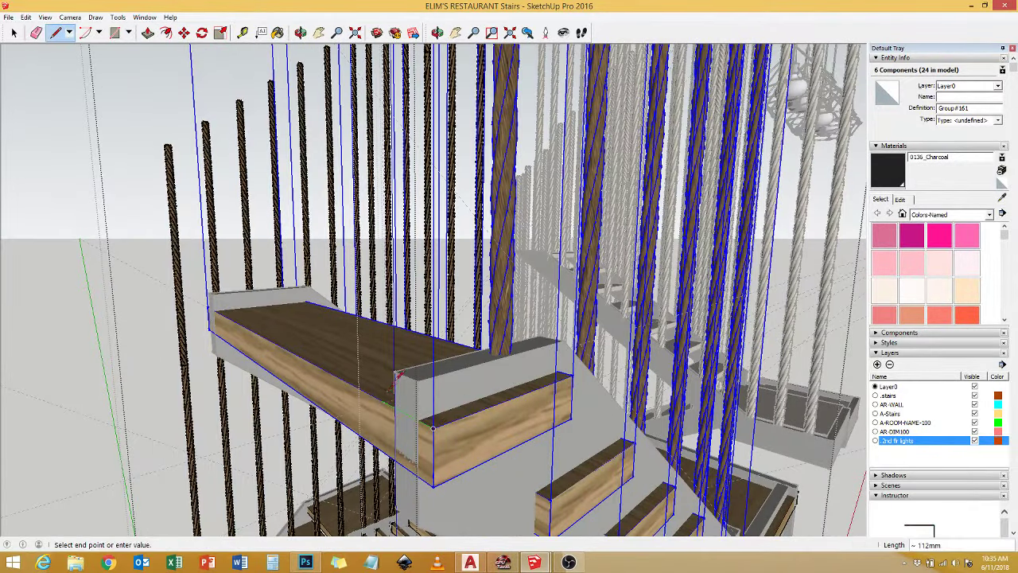
pyautogui.press('s')
pyautogui.scroll(-5, 448, 236)
pyautogui.moveTo(447, 235)
pyautogui.mouseDown(button='middle')
pyautogui.moveTo(769, 396)
pyautogui.moveTo(546, 243)
pyautogui.mouseUp(button='middle')
pyautogui.click(546, 244)
# Move the mirrored landing and rope balusters to snap against the flight's stringer.
pyautogui.moveTo(709, 207); pyautogui.dragTo(690, 300, button='middle')
pyautogui.scroll(5, 691, 300)
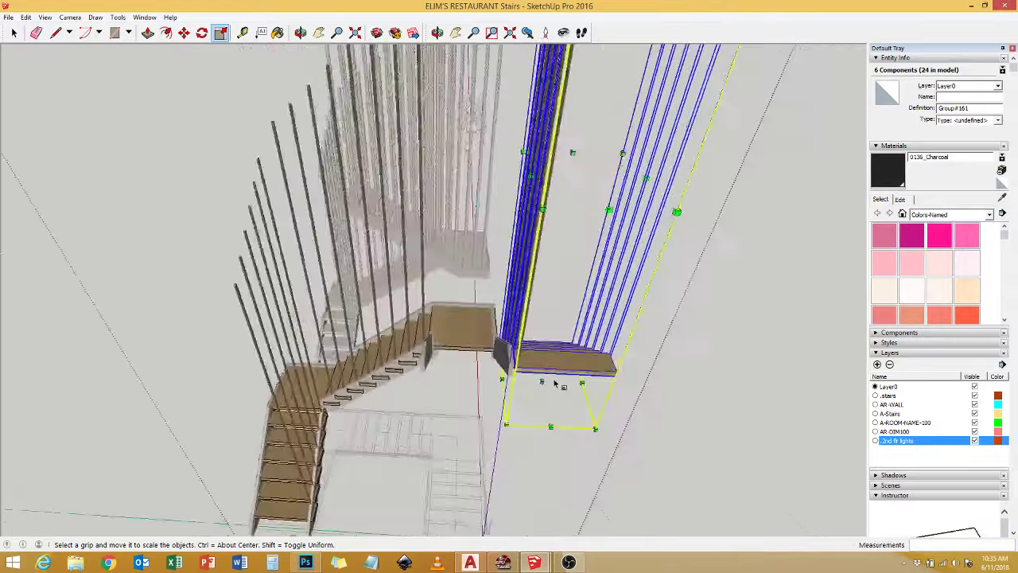
pyautogui.scroll(3, 692, 385)
pyautogui.press('m')
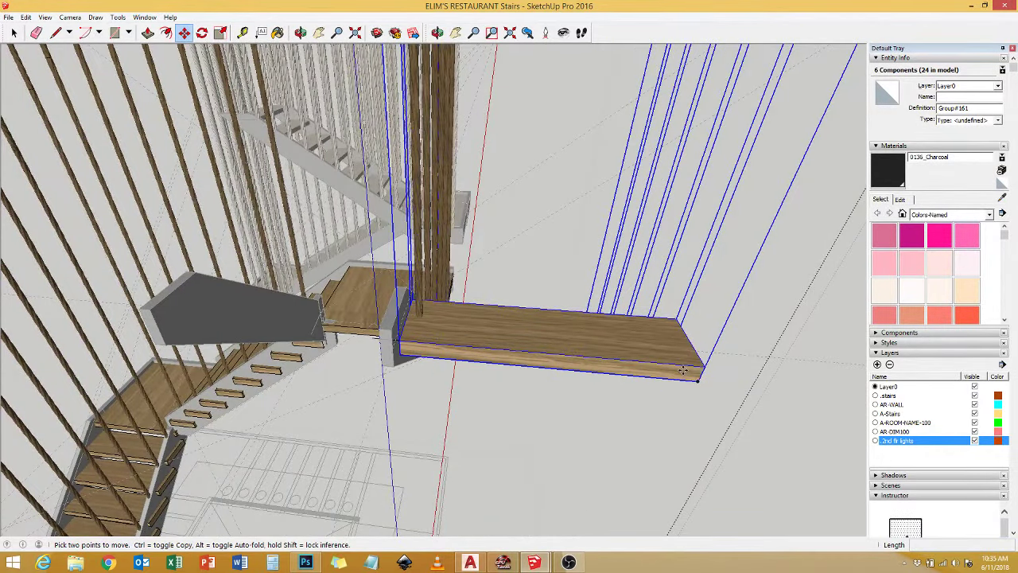
pyautogui.click(683, 371)
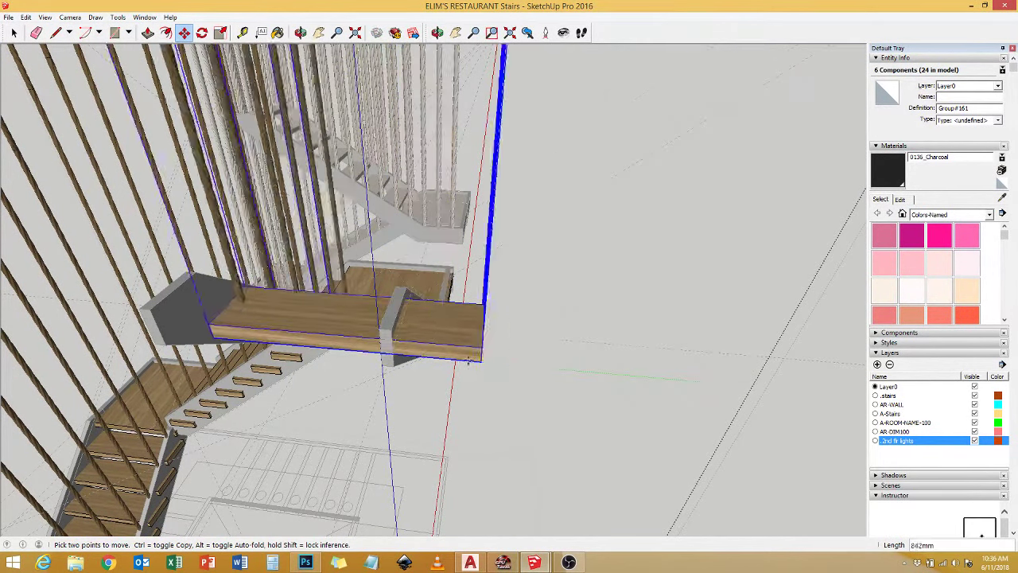
pyautogui.scroll(5, 400, 356)
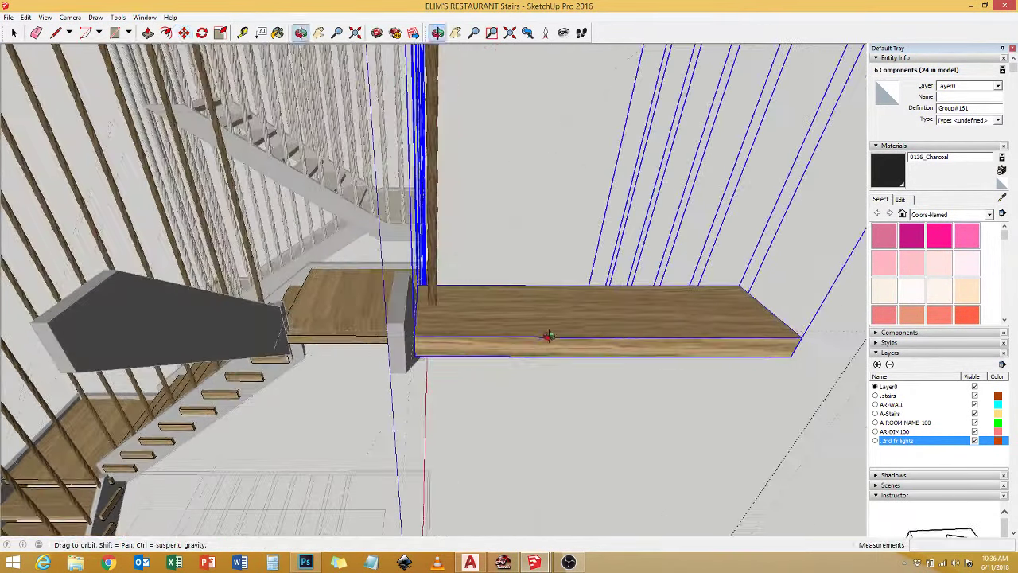
pyautogui.moveTo(400, 356)
pyautogui.mouseDown(button='middle')
pyautogui.moveTo(413, 315)
pyautogui.moveTo(362, 278)
pyautogui.moveTo(602, 414)
pyautogui.mouseUp(button='middle')
pyautogui.scroll(-3, 414, 315)
pyautogui.scroll(-2, 414, 315)
pyautogui.scroll(3, 362, 278)
pyautogui.scroll(-1, 601, 413)
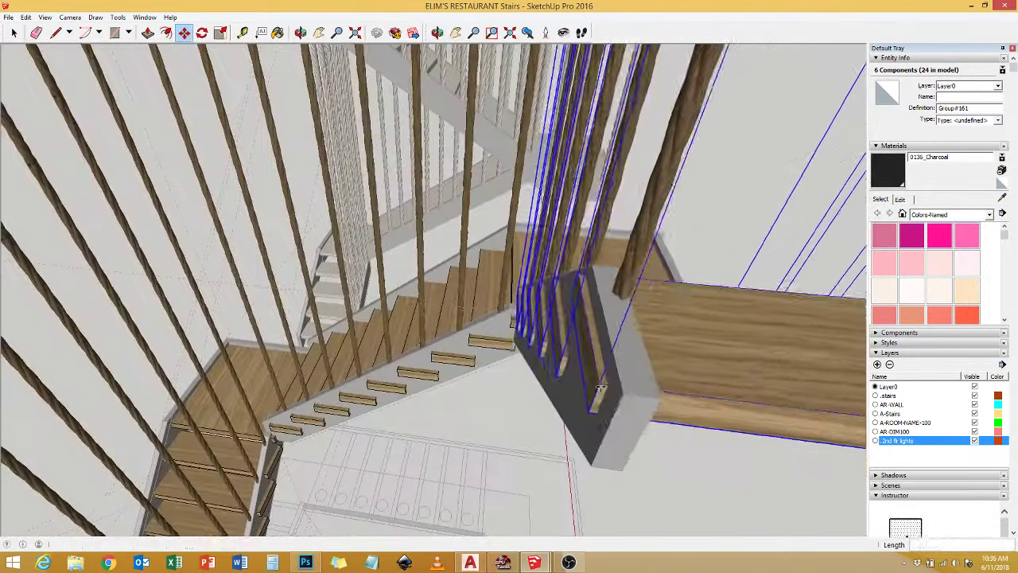
pyautogui.scroll(-1, 581, 410)
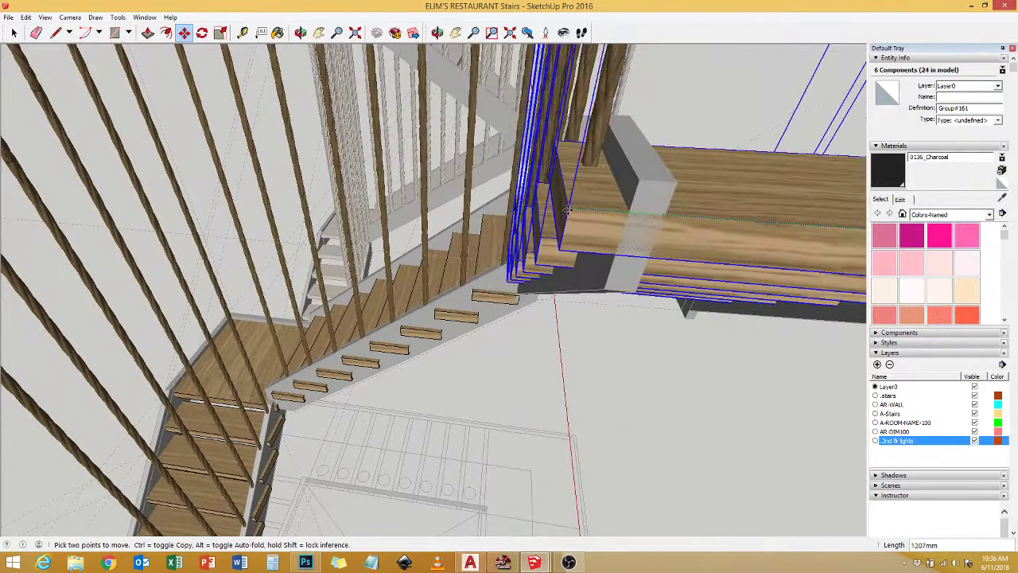
pyautogui.scroll(-1, 541, 401)
pyautogui.moveTo(541, 402)
pyautogui.mouseDown(button='middle')
pyautogui.moveTo(409, 420)
pyautogui.moveTo(505, 193)
pyautogui.moveTo(334, 358)
pyautogui.moveTo(236, 412)
pyautogui.moveTo(418, 356)
pyautogui.mouseUp(button='middle')
pyautogui.press('space')
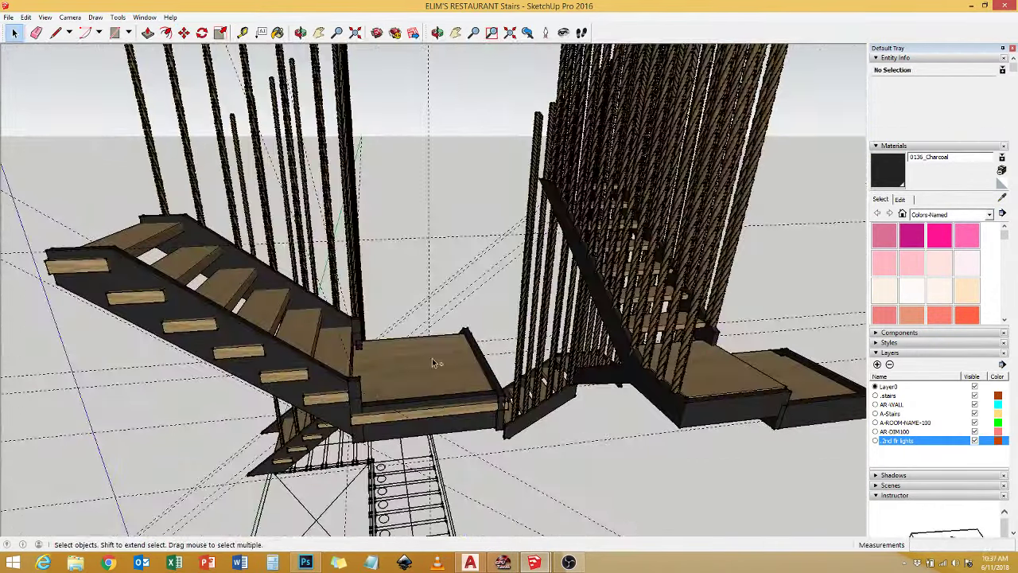
# Paste the copied pendant lights and place them over the left staircase.
pyautogui.hotkey('ctrl', 'v')
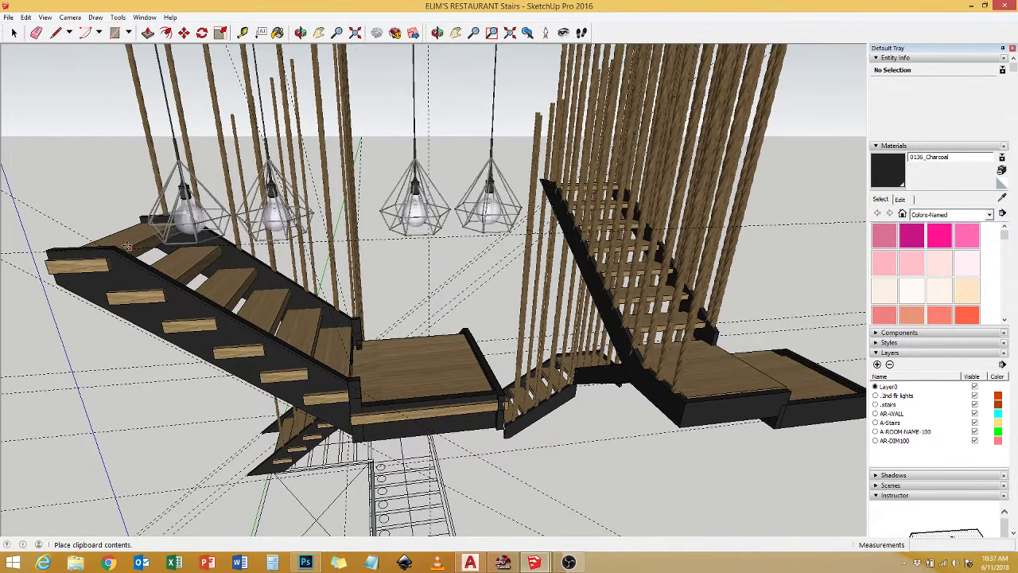
pyautogui.moveTo(128, 248)
pyautogui.mouseDown(button='middle')
pyautogui.moveTo(552, 480)
pyautogui.moveTo(478, 319)
pyautogui.moveTo(550, 225)
pyautogui.moveTo(367, 232)
pyautogui.moveTo(365, 110)
pyautogui.mouseUp(button='middle')
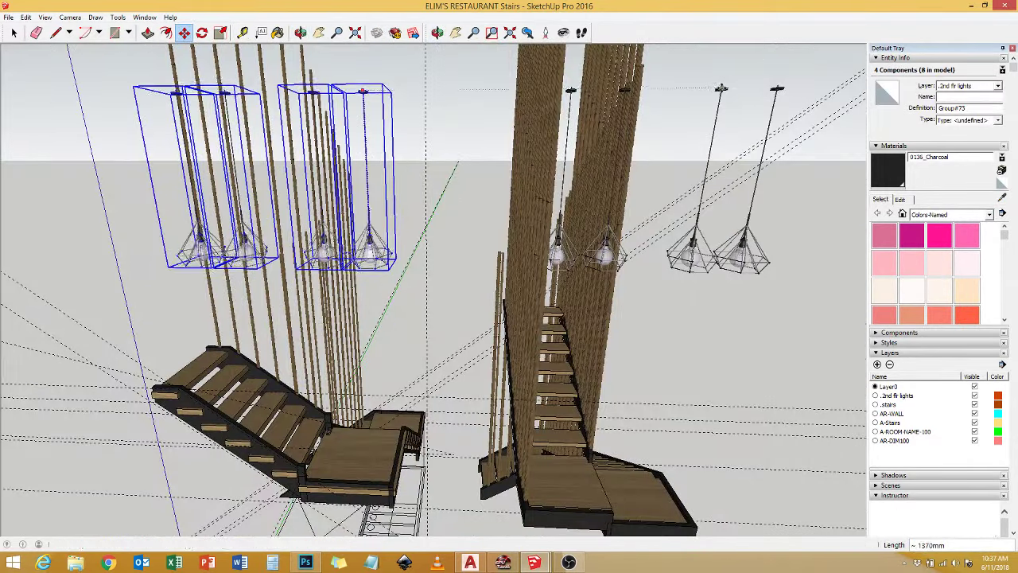
pyautogui.moveTo(440, 190)
pyautogui.mouseDown(button='middle')
pyautogui.moveTo(705, 282)
pyautogui.moveTo(296, 446)
pyautogui.moveTo(199, 239)
pyautogui.mouseUp(button='middle')
# Switch to the Top standard view, zoom onto the lights, then orbit back into perspective.
pyautogui.click(71, 17)
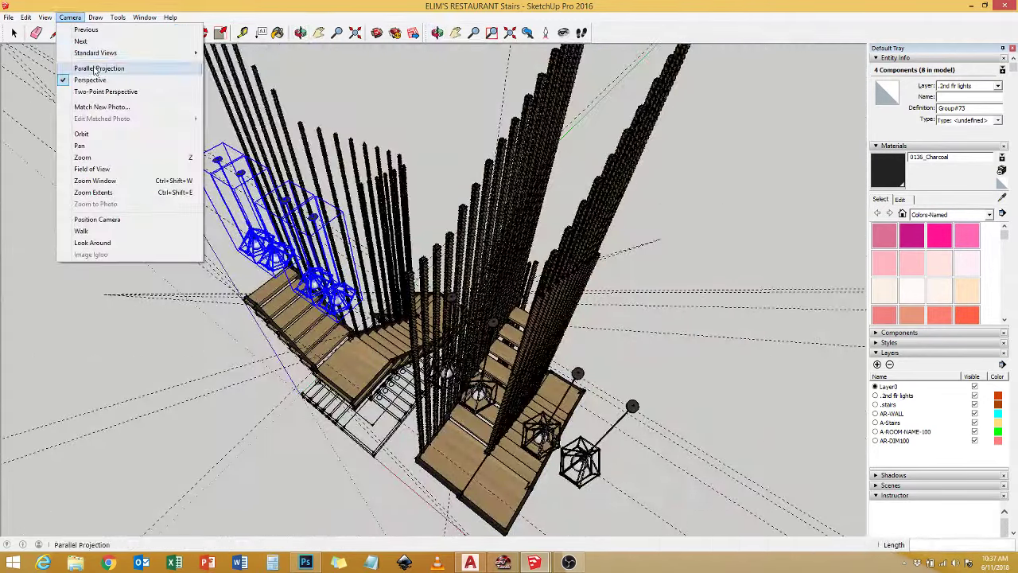
pyautogui.click(96, 70)
pyautogui.click(70, 17)
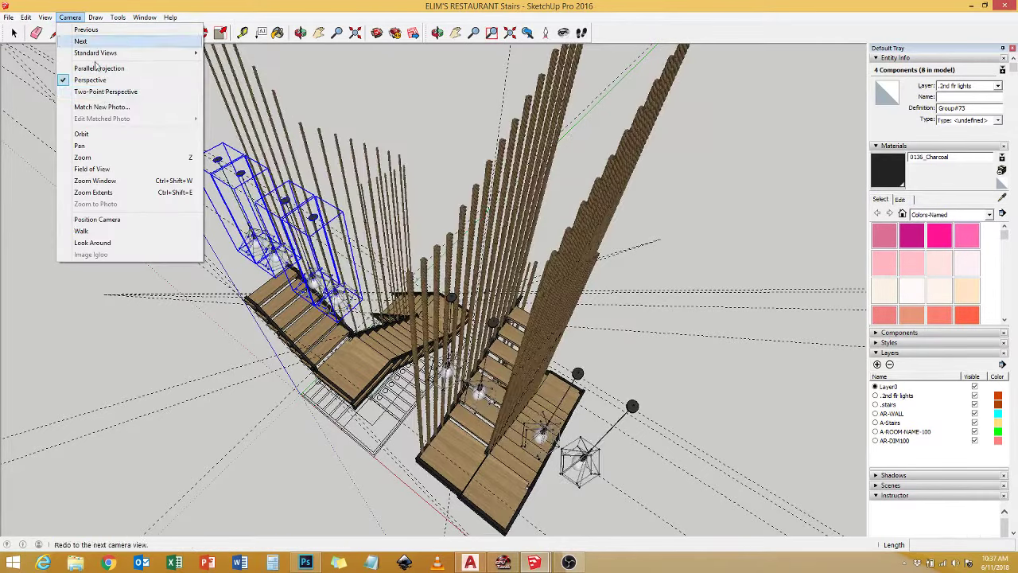
pyautogui.click(225, 53)
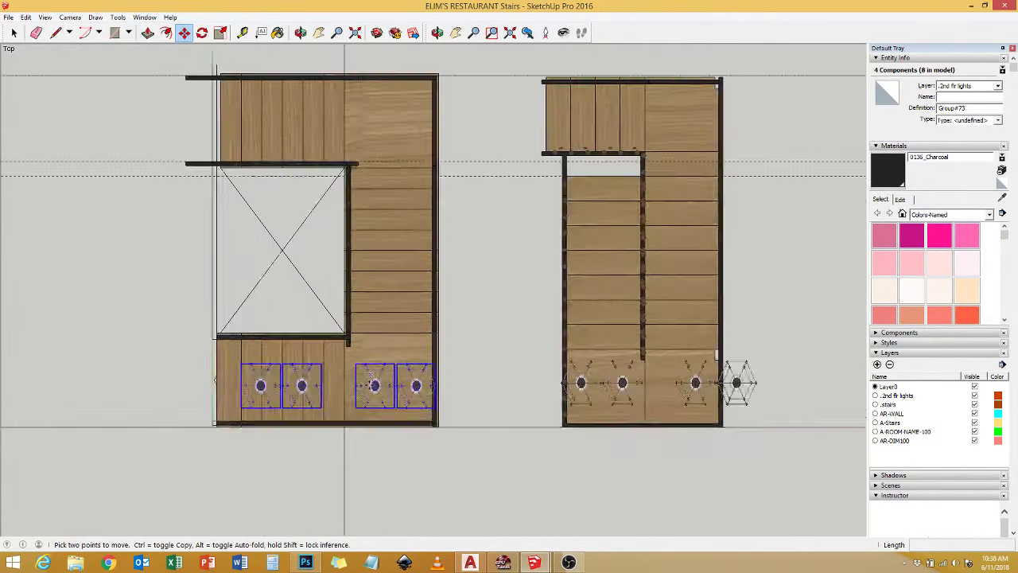
pyautogui.scroll(3, 467, 295)
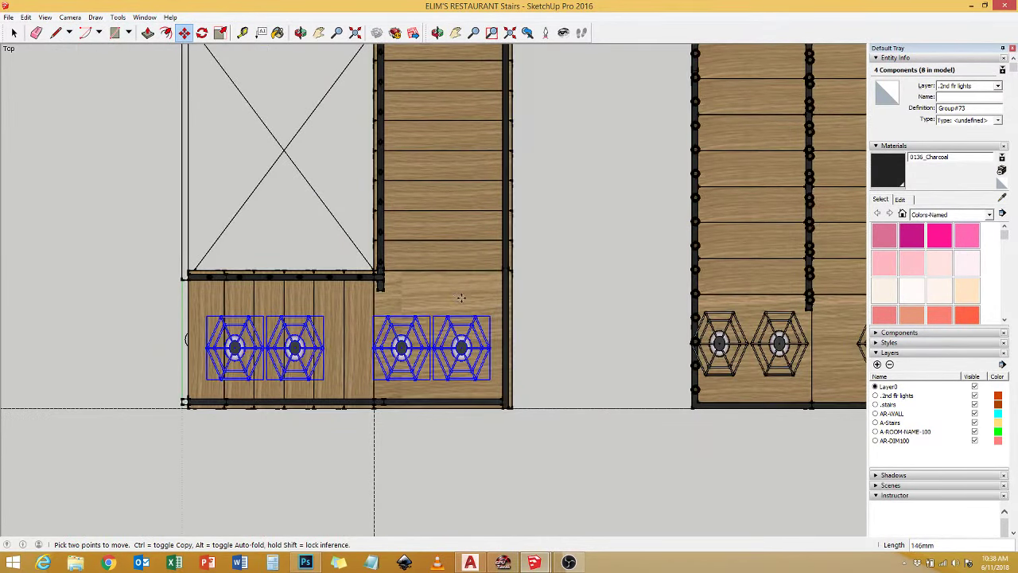
pyautogui.moveTo(434, 283); pyautogui.dragTo(393, 230, button='middle')
# Push/pull the small stringer end face beneath the treads out about 68 mm.
pyautogui.press('space')
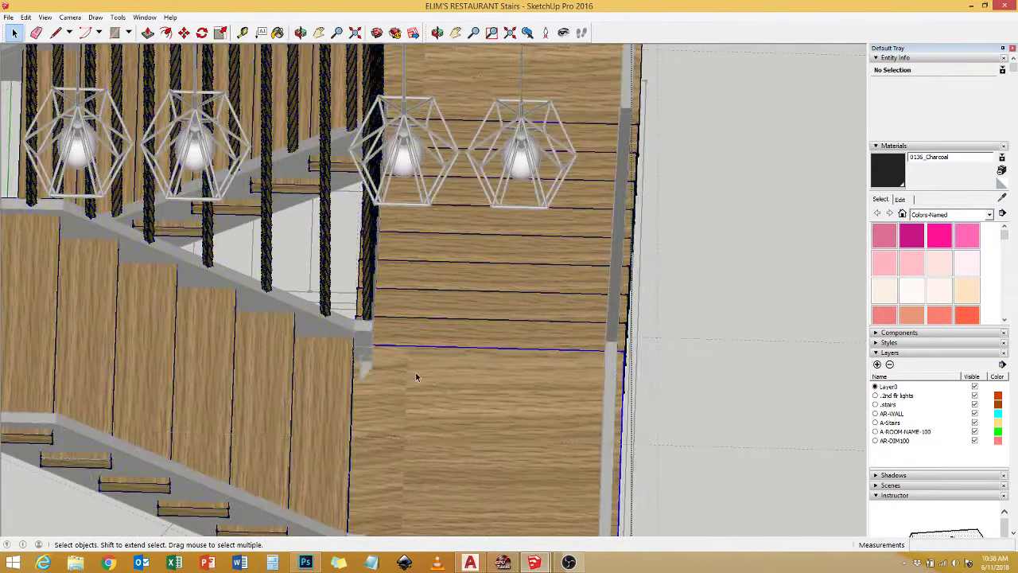
pyautogui.click(407, 385)
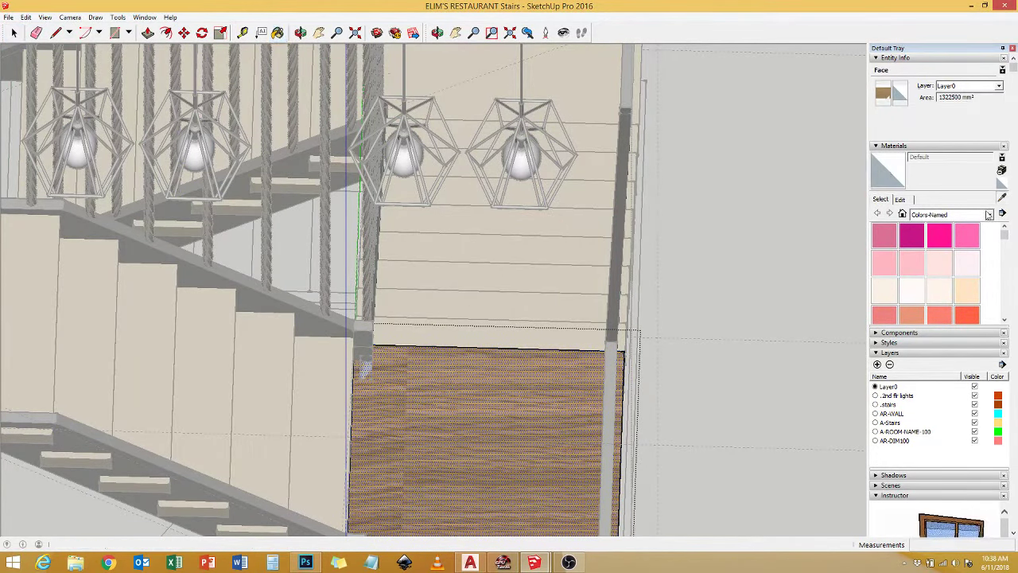
pyautogui.press('space')
pyautogui.moveTo(472, 419); pyautogui.dragTo(400, 363, button='middle')
pyautogui.click(336, 334)
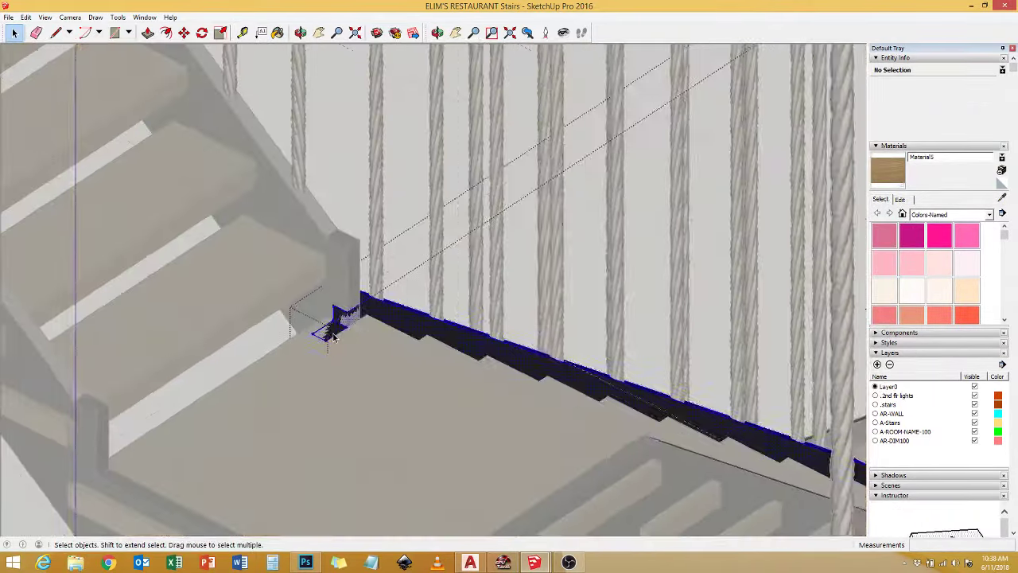
pyautogui.moveTo(337, 335)
pyautogui.mouseDown(button='middle')
pyautogui.moveTo(550, 329)
pyautogui.moveTo(470, 275)
pyautogui.moveTo(643, 210)
pyautogui.mouseUp(button='middle')
pyautogui.press('p')
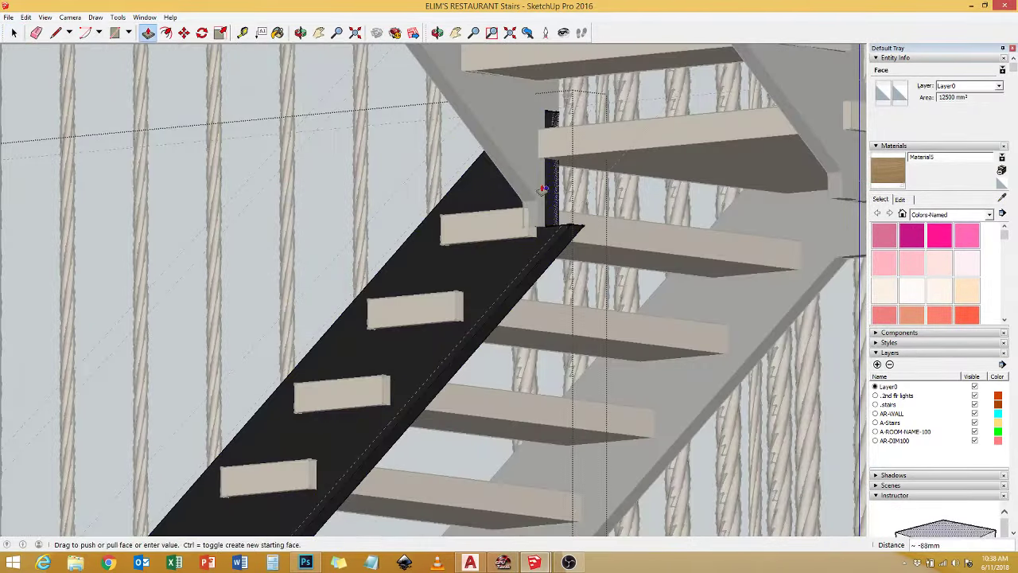
pyautogui.press('space')
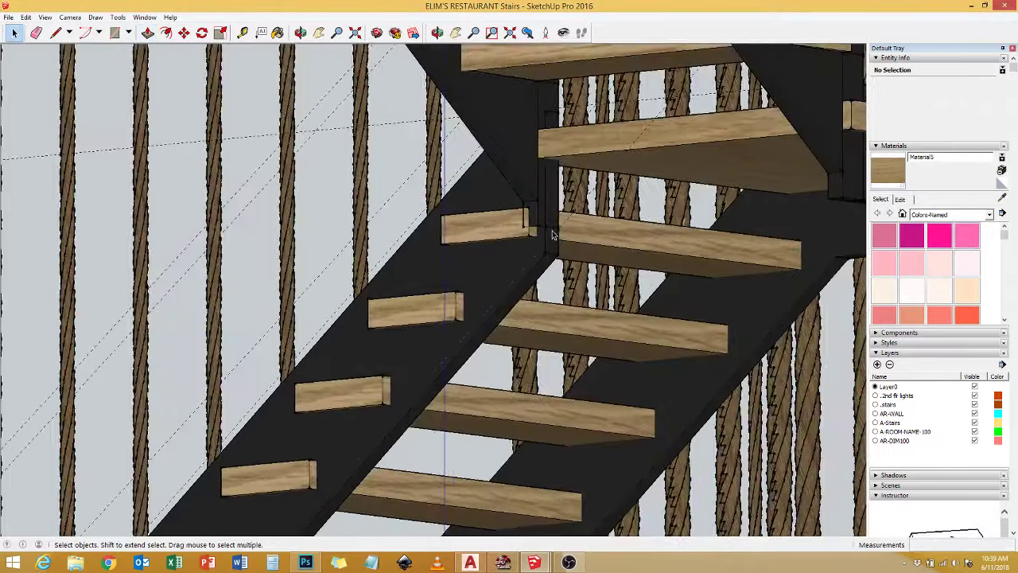
pyautogui.moveTo(532, 246); pyautogui.dragTo(318, 159, button='middle')
# Switch the camera to Perspective and view both staircases.
pyautogui.click(70, 17)
pyautogui.click(90, 80)
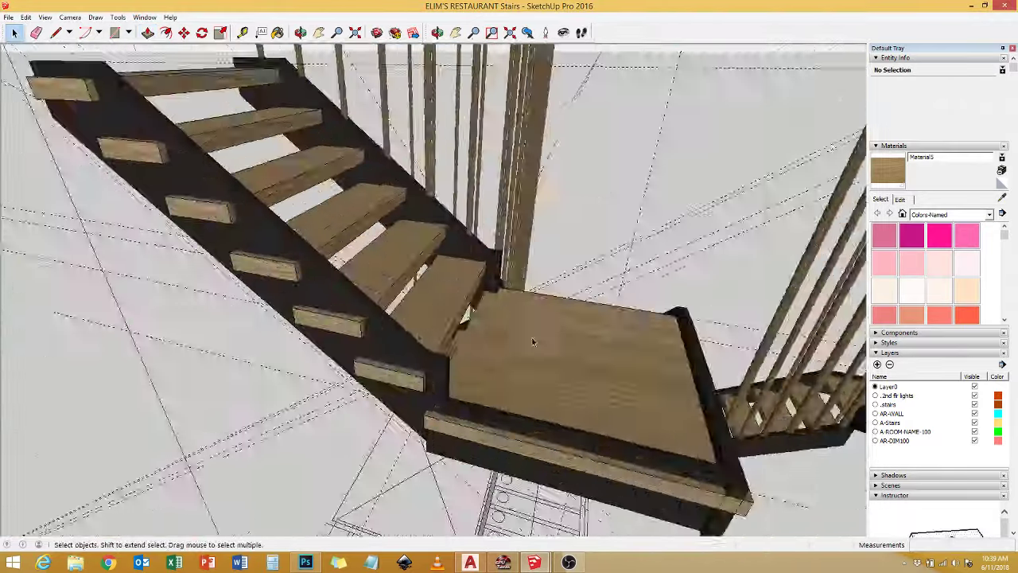
pyautogui.moveTo(429, 286); pyautogui.dragTo(509, 286, button='middle')
# Select the stair component and the left rods and pendants to inspect their layers.
pyautogui.click(311, 222)
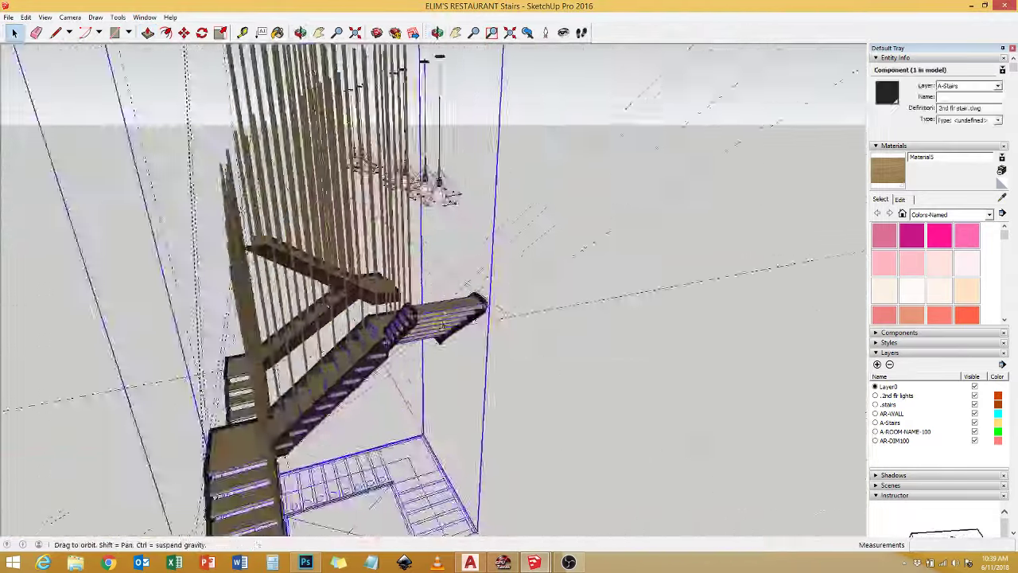
pyautogui.scroll(5, 364, 194)
pyautogui.moveTo(461, 165); pyautogui.dragTo(449, 179, button='middle')
pyautogui.click(457, 171)
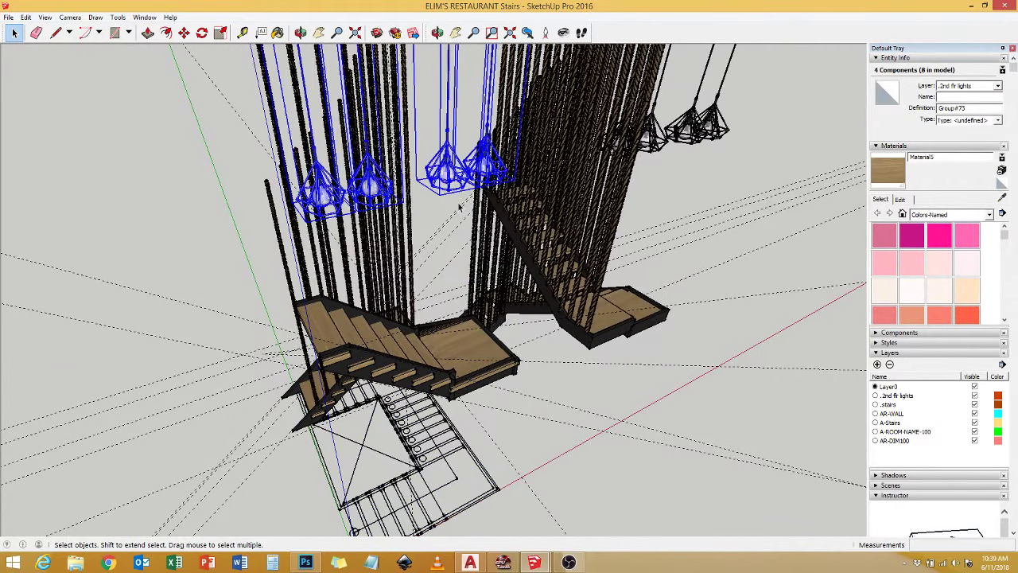
pyautogui.rightClick(414, 351)
pyautogui.moveTo(227, 328); pyautogui.dragTo(445, 334, button='middle')
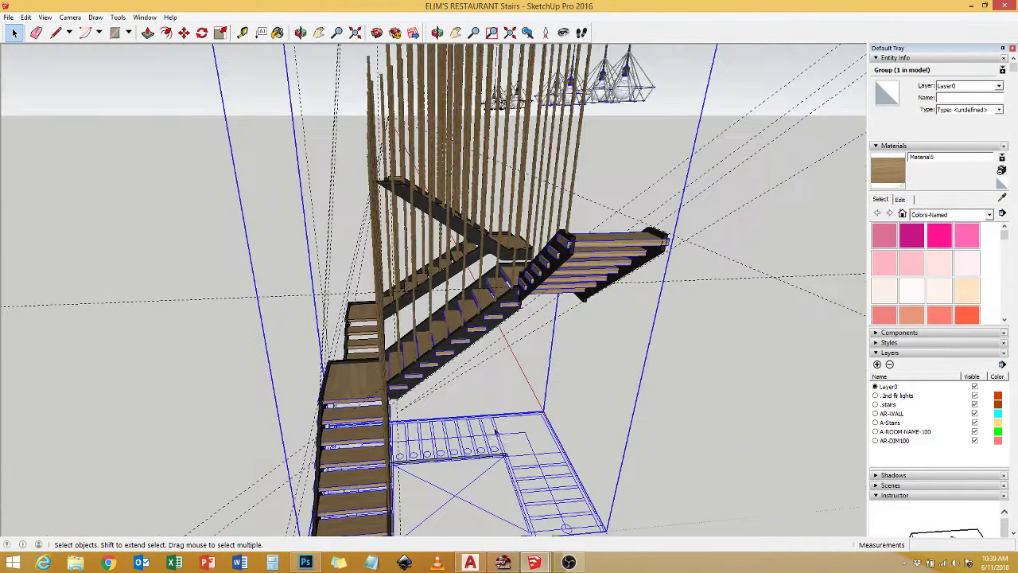
# Open the stair group and select the A-Stairs component and rod balusters inside.
pyautogui.doubleClick(446, 334)
pyautogui.click(509, 302)
pyautogui.click(478, 239)
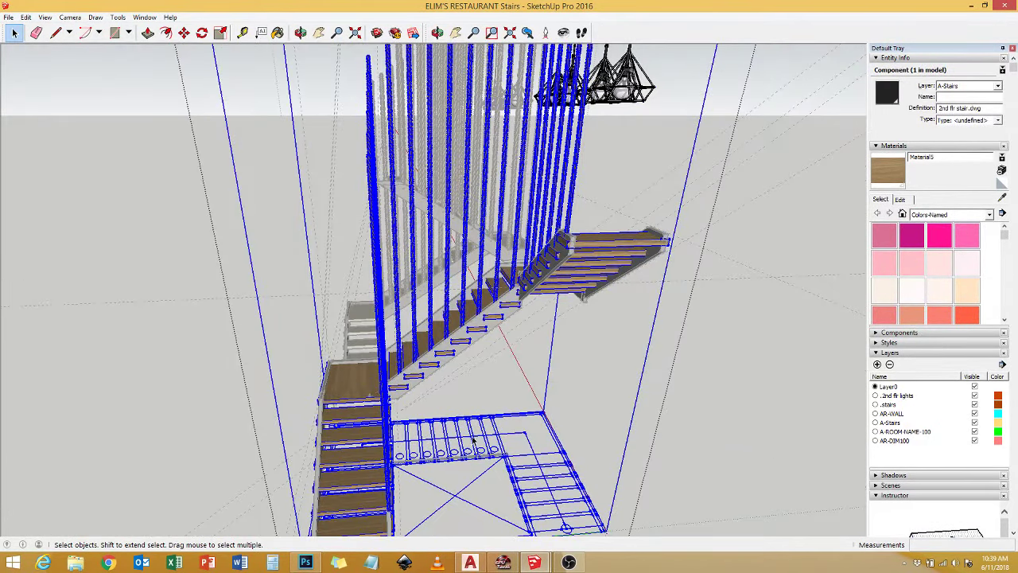
pyautogui.moveTo(398, 477); pyautogui.dragTo(494, 445, button='middle')
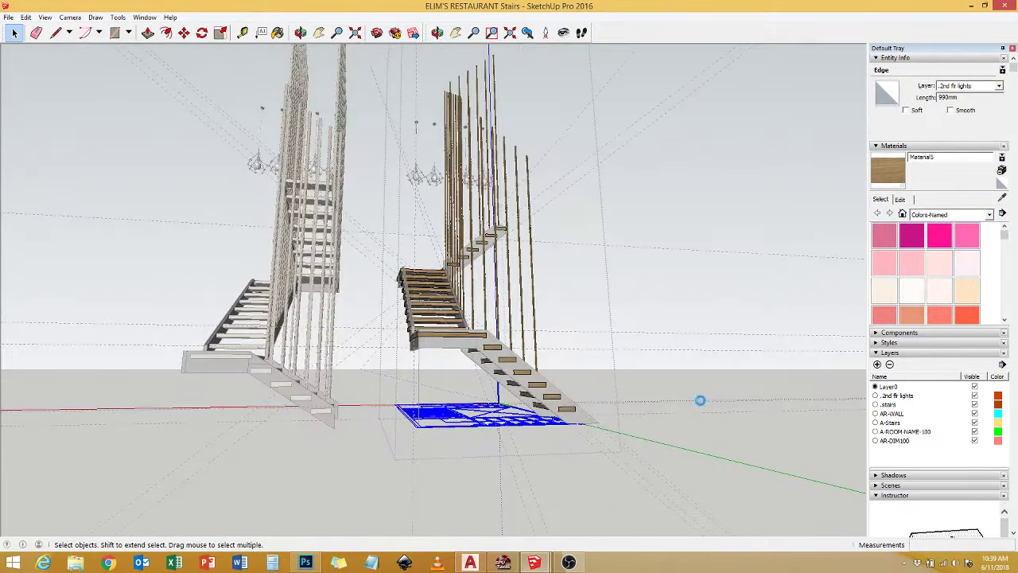
pyautogui.moveTo(700, 400); pyautogui.dragTo(448, 437, button='middle')
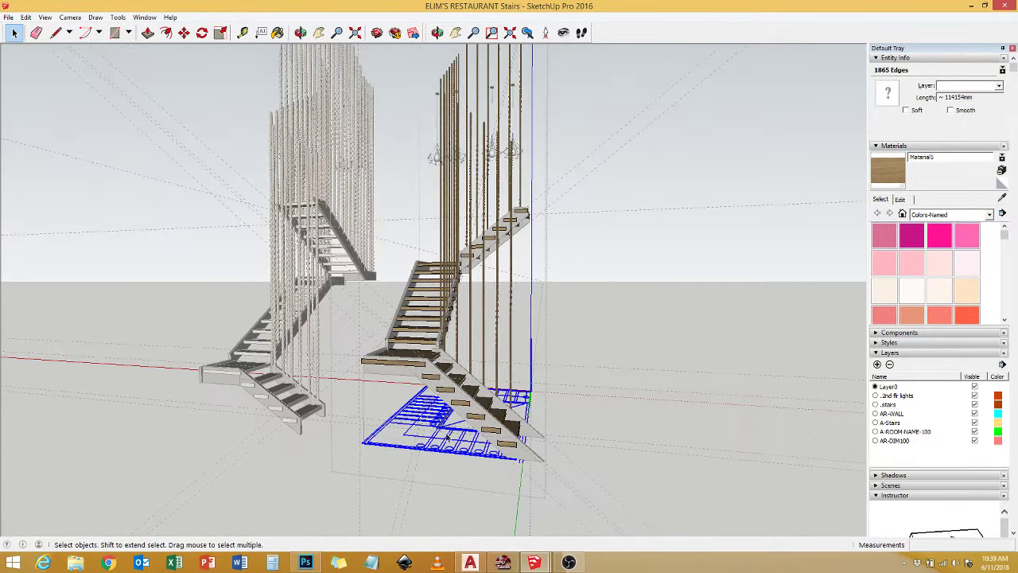
# Pick the .stairs layer and check the rod group and the stair plan group below.
pyautogui.click(955, 403)
pyautogui.click(483, 324)
pyautogui.doubleClick(483, 322)
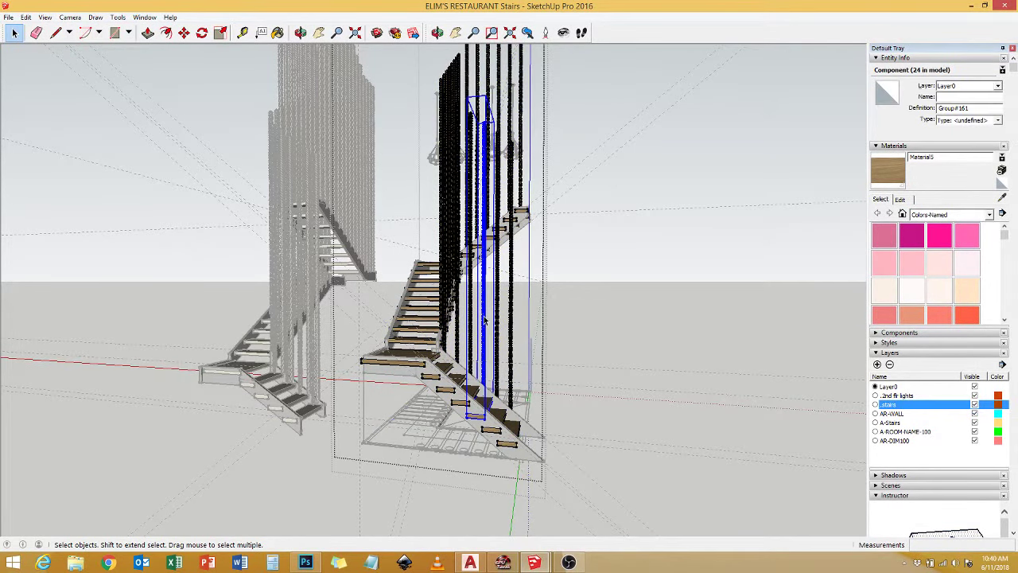
pyautogui.press('Escape')
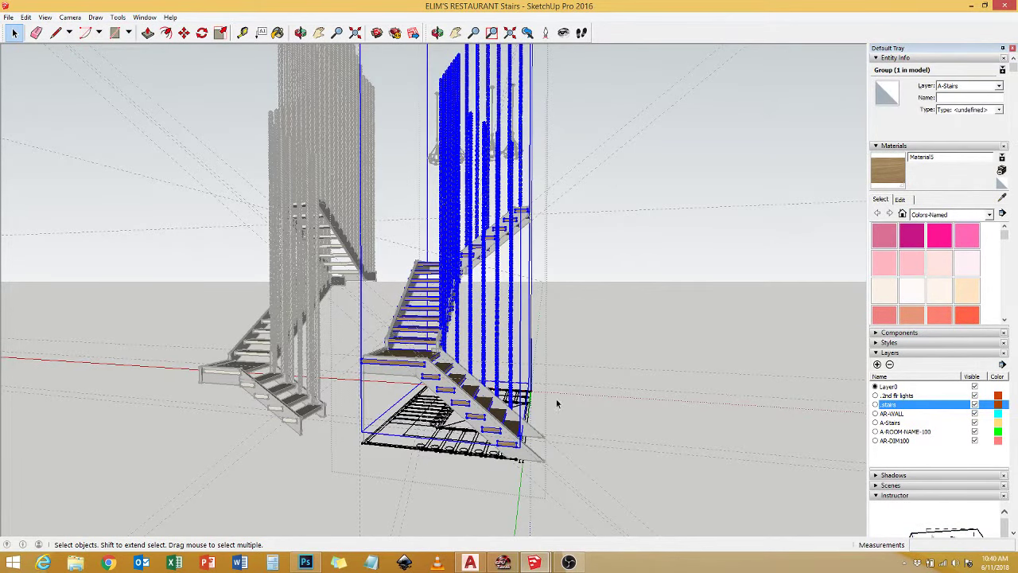
pyautogui.click(432, 423)
pyautogui.click(975, 405)
pyautogui.click(975, 405)
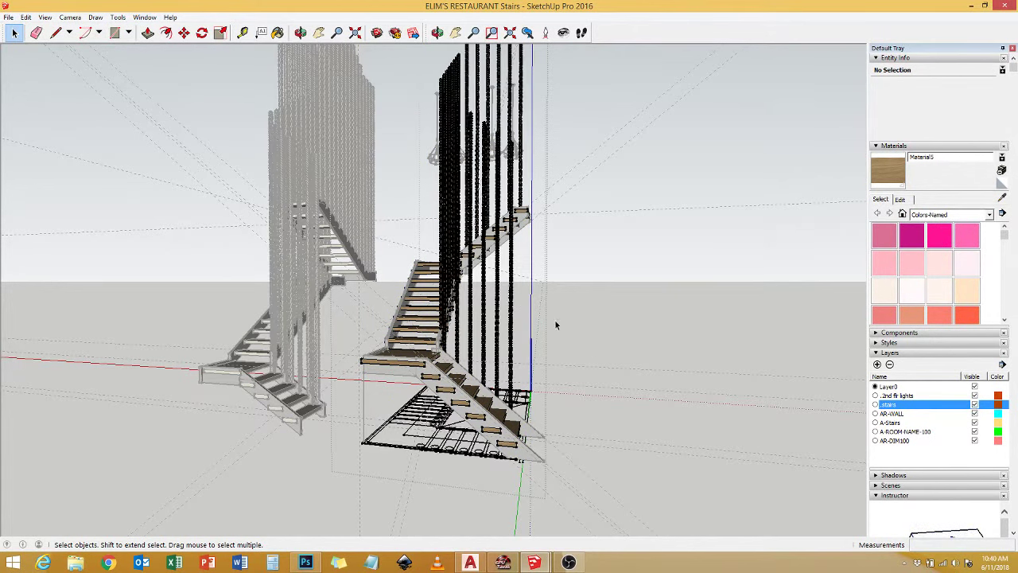
# Drill into the nested rod groups and put the 24-rod group on the .stairs layer.
pyautogui.doubleClick(513, 288)
pyautogui.doubleClick(512, 289)
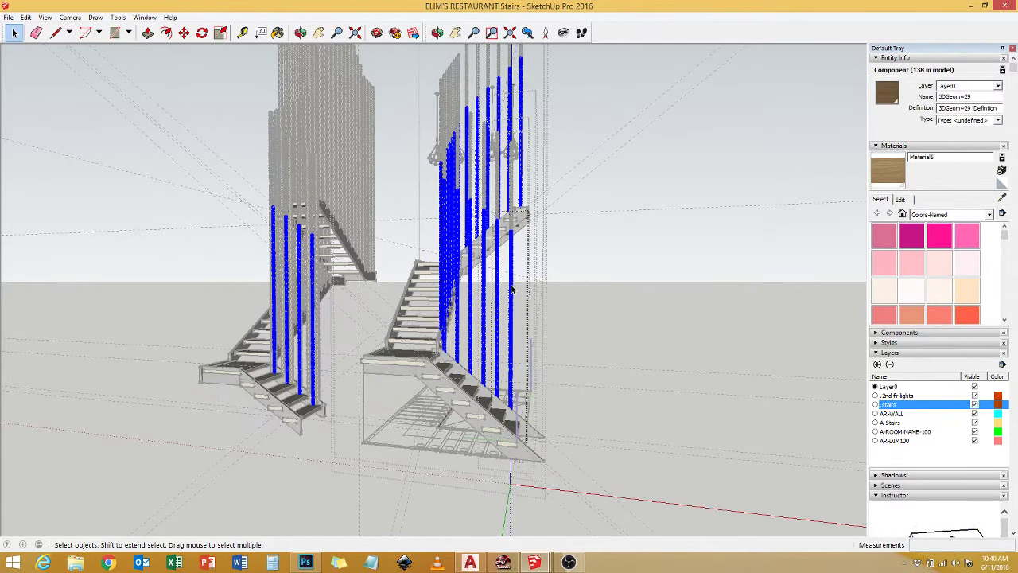
pyautogui.click(512, 288)
pyautogui.press('Escape')
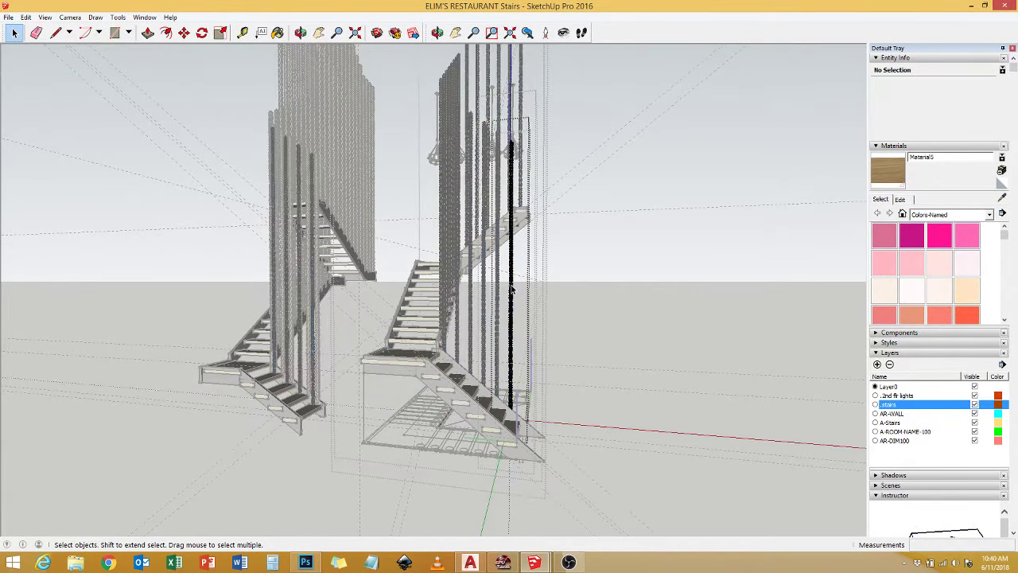
pyautogui.click(513, 288)
pyautogui.doubleClick(512, 288)
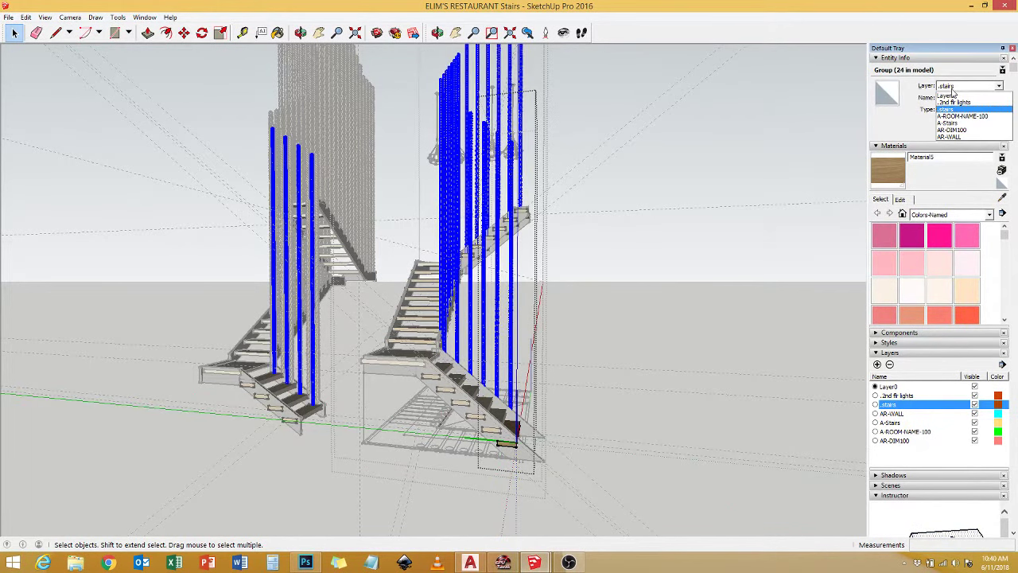
pyautogui.click(666, 230)
pyautogui.click(976, 395)
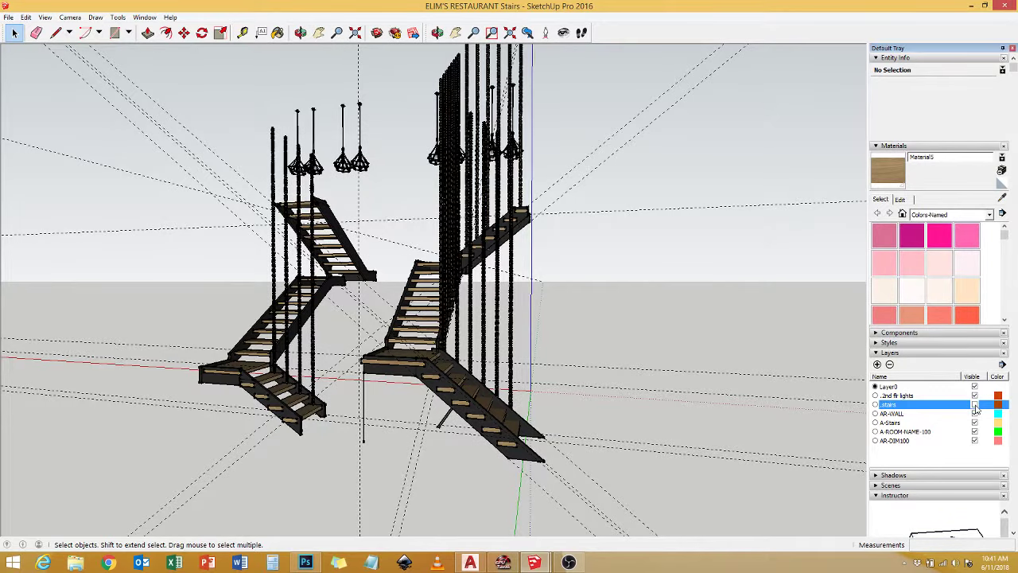
# Turn off the .stairs layer's Visible box and orbit out to confirm the plans are hidden.
pyautogui.click(975, 406)
pyautogui.moveTo(350, 430); pyautogui.dragTo(352, 457, button='middle')
pyautogui.scroll(5, 478, 398)
pyautogui.click(484, 408)
pyautogui.moveTo(484, 386)
pyautogui.mouseDown(button='middle')
pyautogui.moveTo(514, 334)
pyautogui.moveTo(328, 411)
pyautogui.moveTo(443, 244)
pyautogui.mouseUp(button='middle')
pyautogui.click(329, 412)
pyautogui.click(331, 414)
pyautogui.scroll(-3, 331, 414)
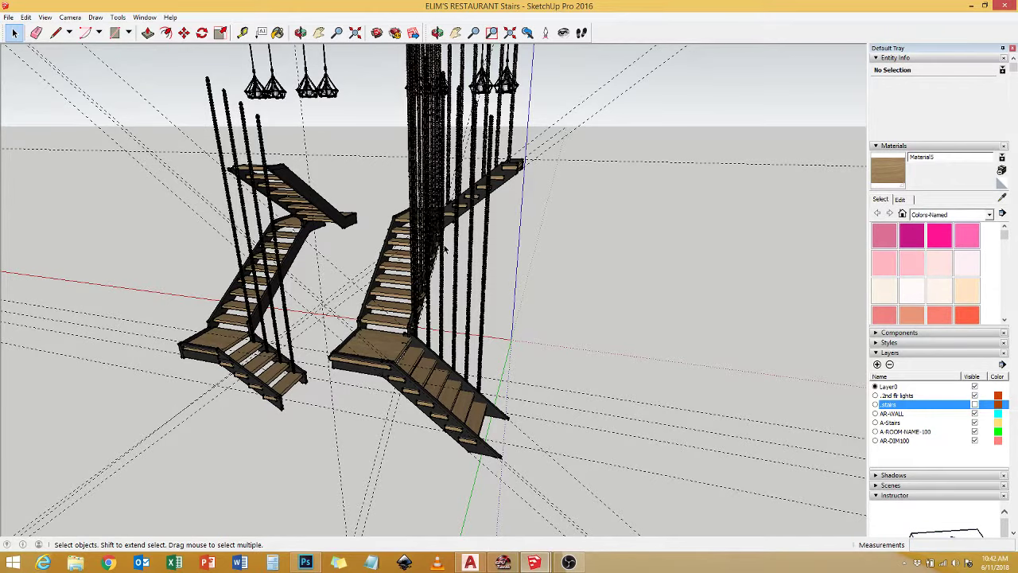
# Orbit to the right staircase and inspect its stair group and lower flight.
pyautogui.moveTo(476, 433)
pyautogui.mouseDown(button='middle')
pyautogui.moveTo(403, 391)
pyautogui.moveTo(465, 389)
pyautogui.mouseUp(button='middle')
pyautogui.click(402, 391)
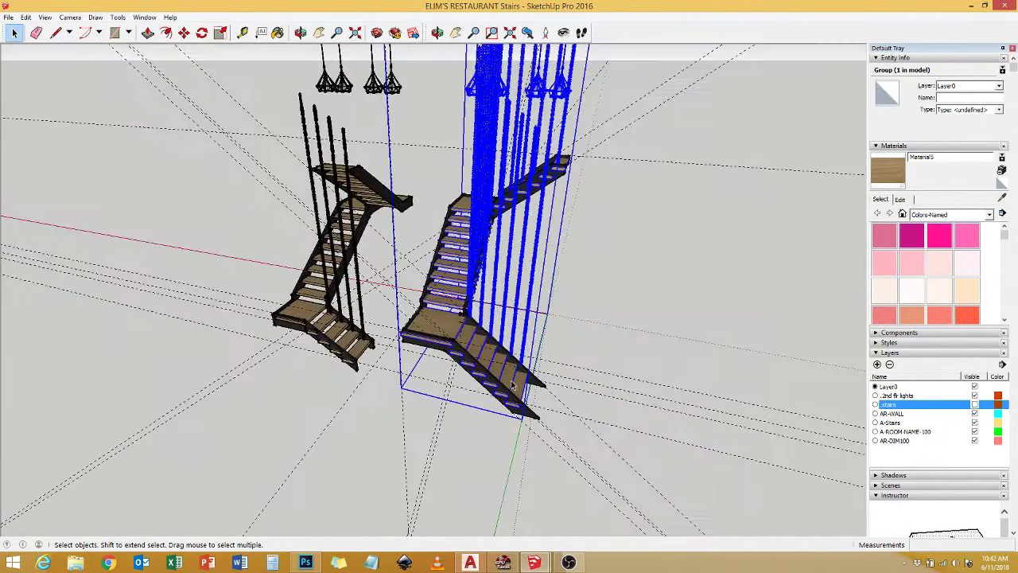
pyautogui.doubleClick(473, 342)
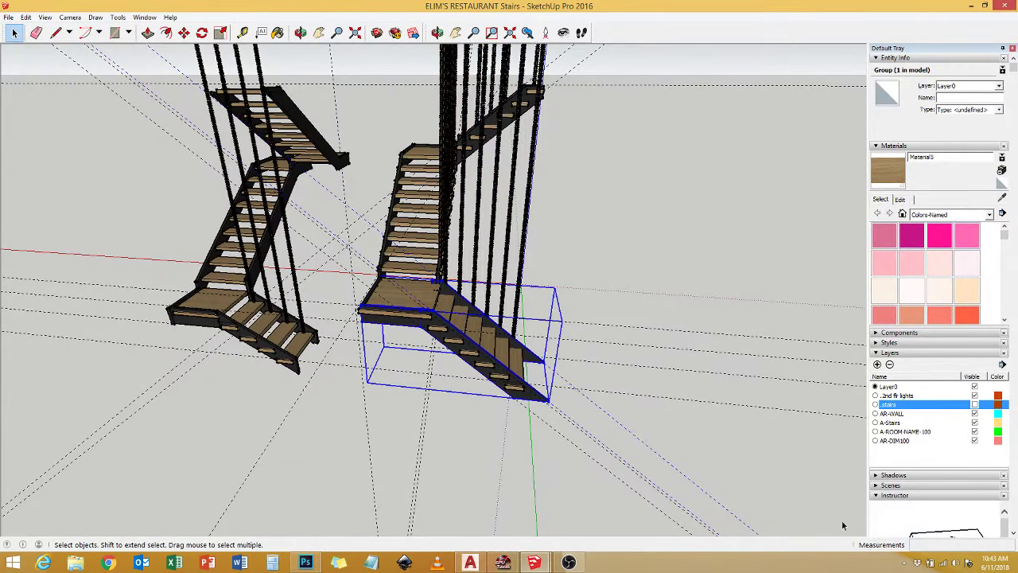
pyautogui.moveTo(492, 235)
pyautogui.mouseDown(button='middle')
pyautogui.moveTo(404, 358)
pyautogui.moveTo(428, 300)
pyautogui.mouseUp(button='middle')
pyautogui.rightClick(428, 300)
pyautogui.press('Escape')
# Select the right staircase group and choose Save As to export it as its own model.
pyautogui.keyDown('shift'); pyautogui.click(494, 199); pyautogui.keyUp('shift')
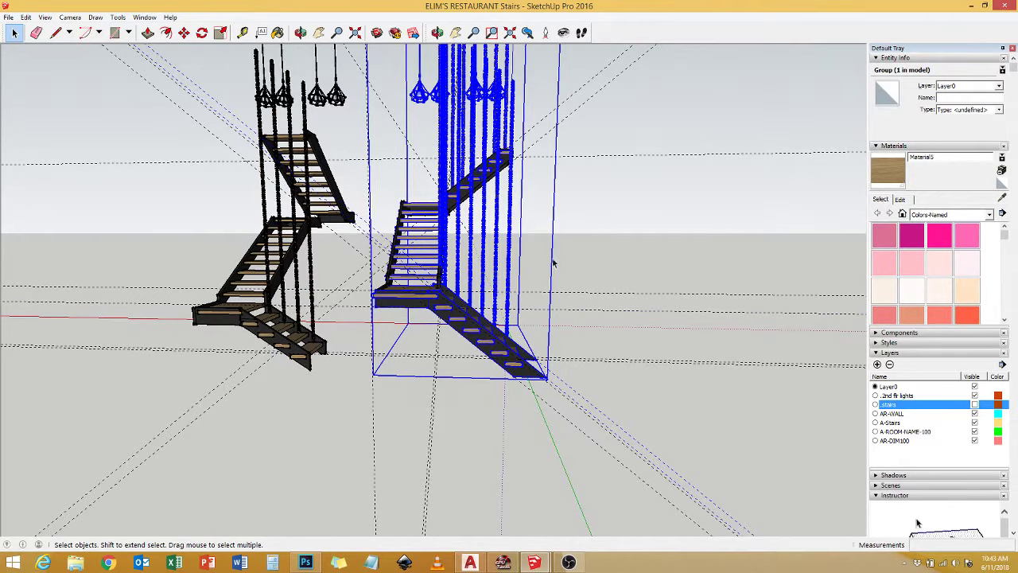
pyautogui.moveTo(494, 199)
pyautogui.mouseDown(button='middle')
pyautogui.moveTo(650, 376)
pyautogui.moveTo(462, 395)
pyautogui.mouseUp(button='middle')
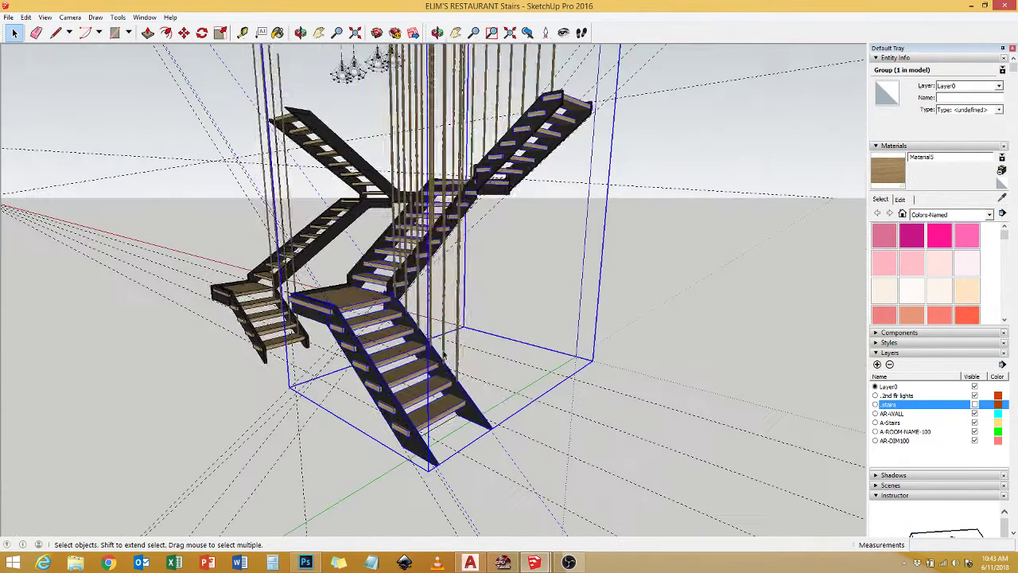
pyautogui.click(463, 395)
pyautogui.click(463, 395)
pyautogui.rightClick(462, 395)
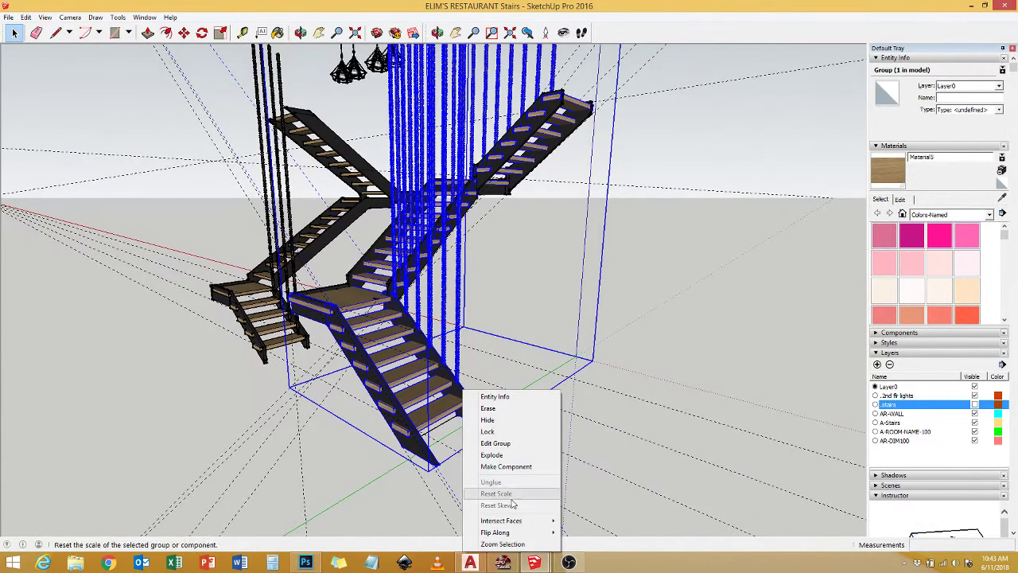
pyautogui.click(493, 443)
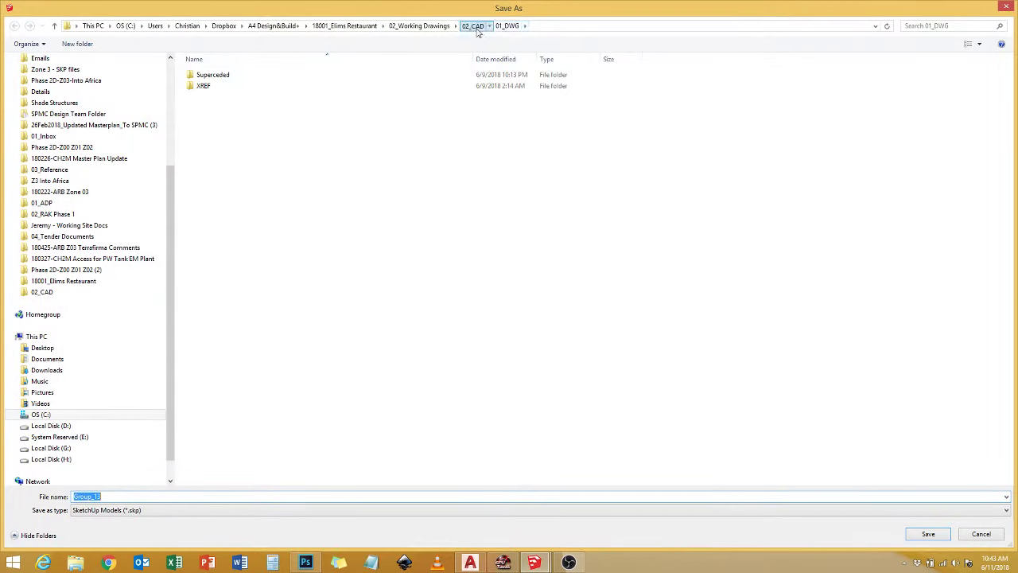
# Save the staircase in 04_Sketchup as 'revise stairs 06112018' and close the stairs model.
pyautogui.click(482, 25)
pyautogui.press('BackSpace')
pyautogui.write('revise stai')
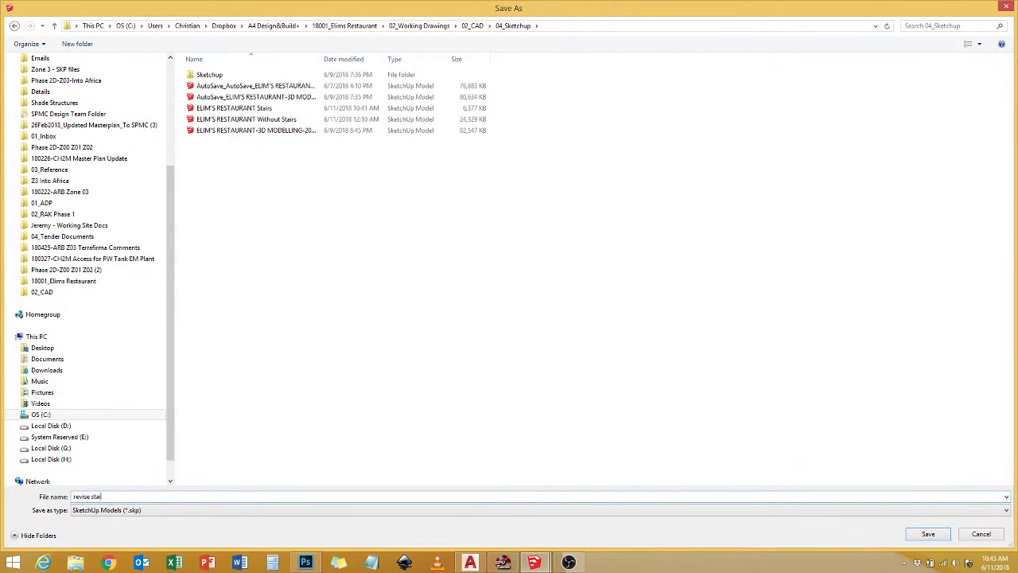
pyautogui.write('rs 01')
pyautogui.press('Return')
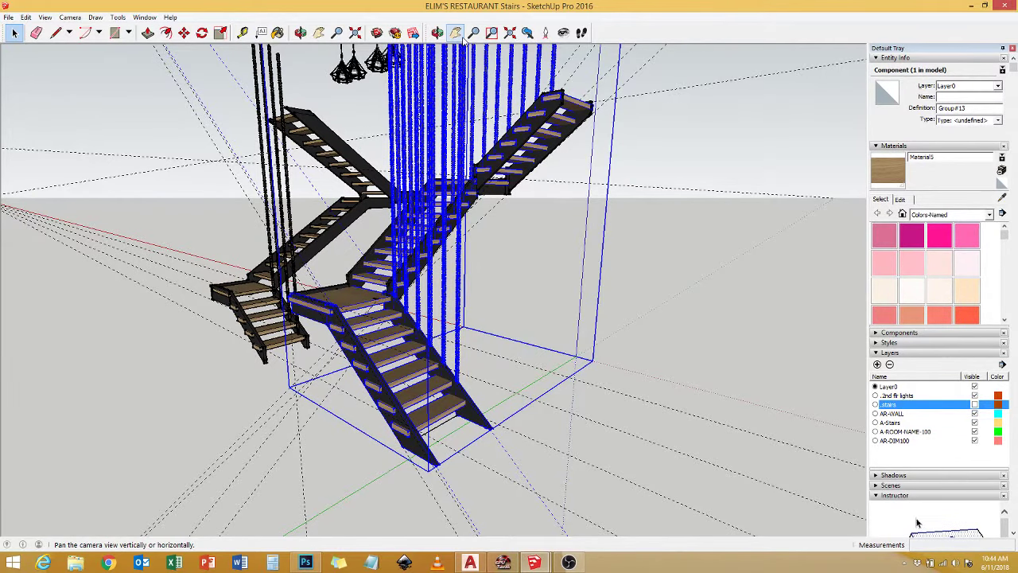
pyautogui.moveTo(684, 334); pyautogui.dragTo(738, 387, button='middle')
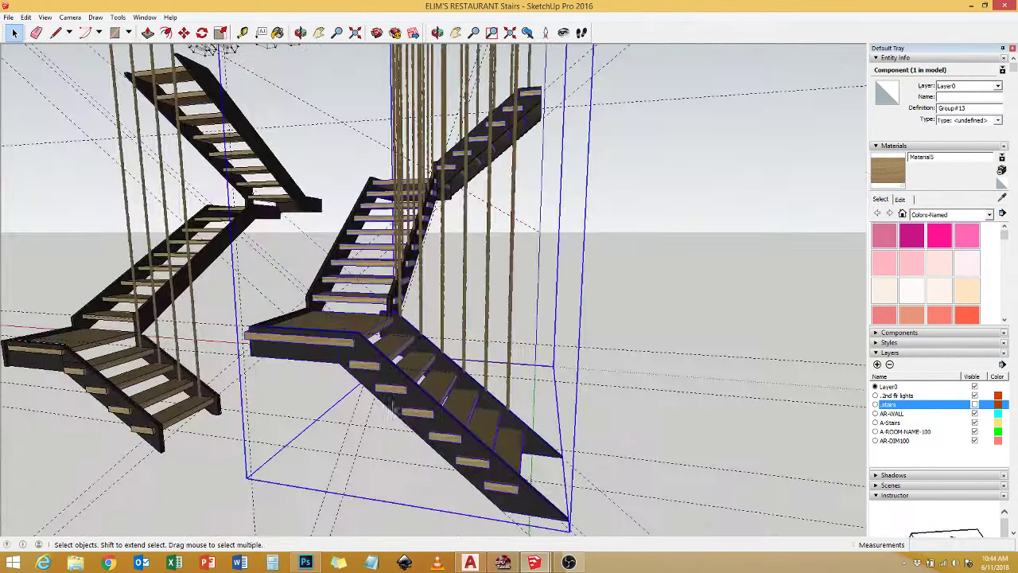
pyautogui.click(519, 304)
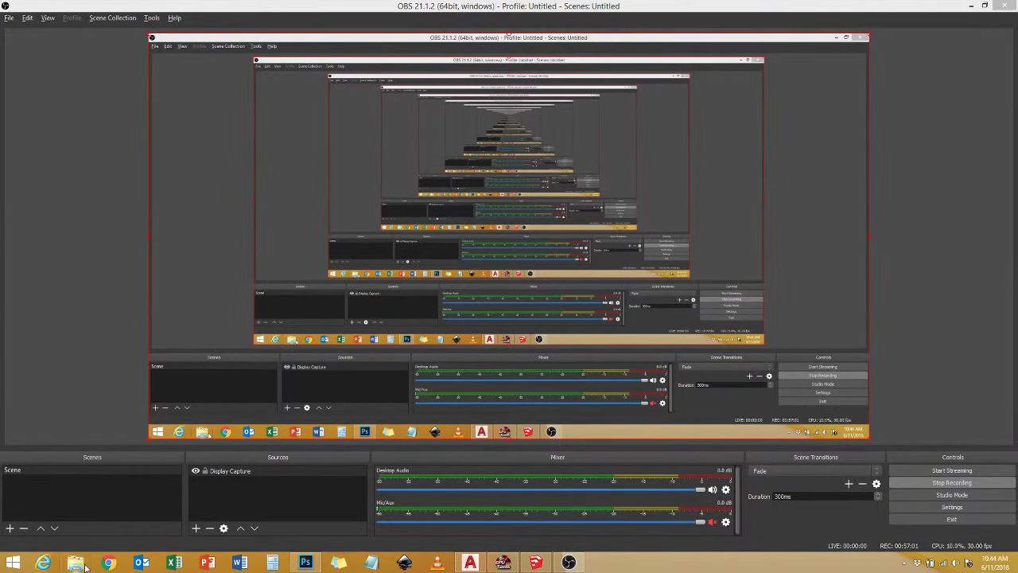
# Open the 'revise stairs 06112018' file from the 04_Sketchup folder in File Explorer.
pyautogui.click(85, 565)
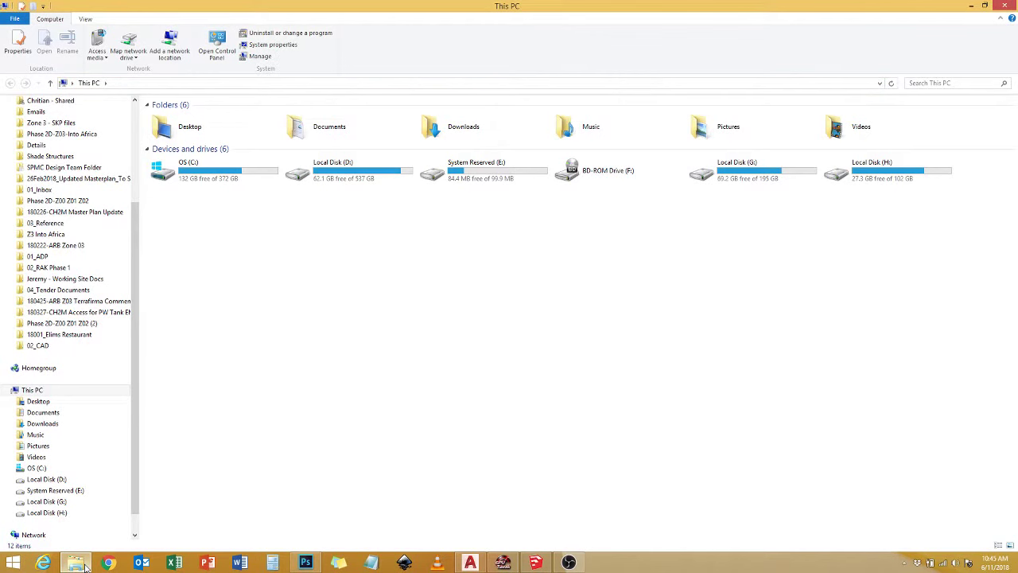
pyautogui.click(38, 344)
pyautogui.doubleClick(209, 150)
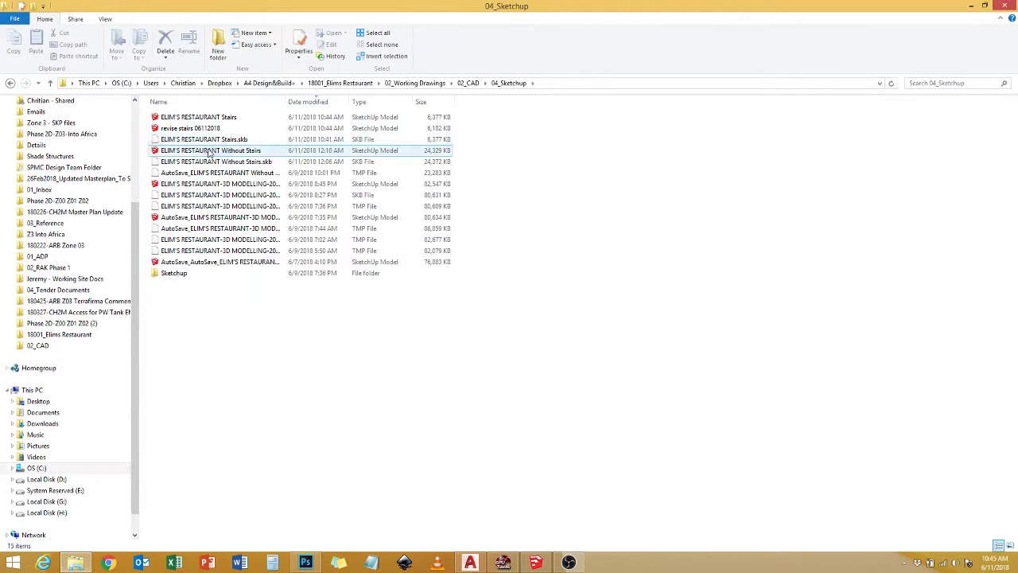
pyautogui.doubleClick(199, 128)
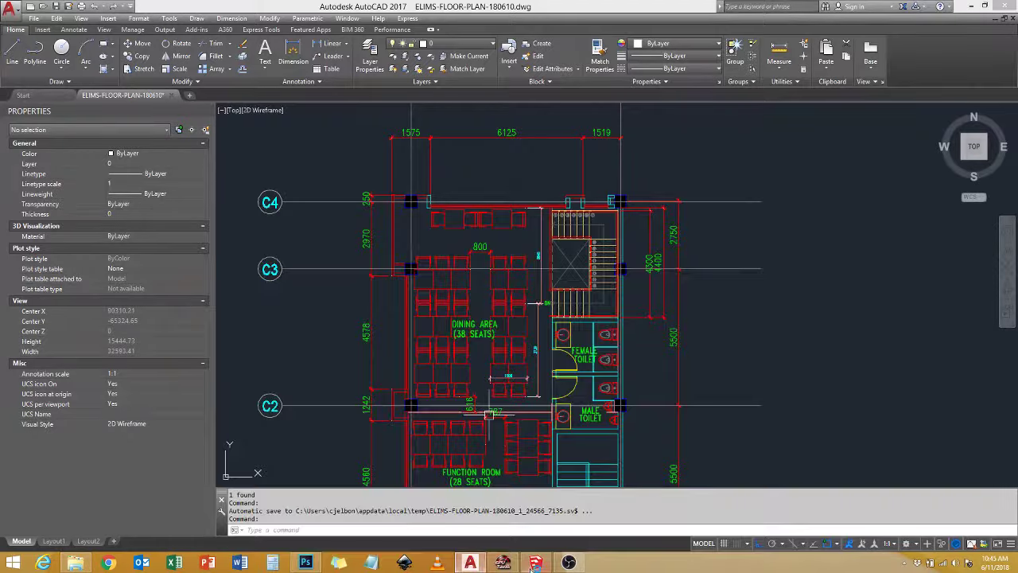
# Bring up the ELIM'S RESTAURANT Without Stairs model and zoom in near a pendant lamp.
pyautogui.click(535, 562)
pyautogui.moveTo(462, 302)
pyautogui.mouseDown(button='middle')
pyautogui.moveTo(483, 286)
pyautogui.moveTo(186, 382)
pyautogui.moveTo(586, 438)
pyautogui.moveTo(233, 177)
pyautogui.mouseUp(button='middle')
pyautogui.scroll(3, 483, 286)
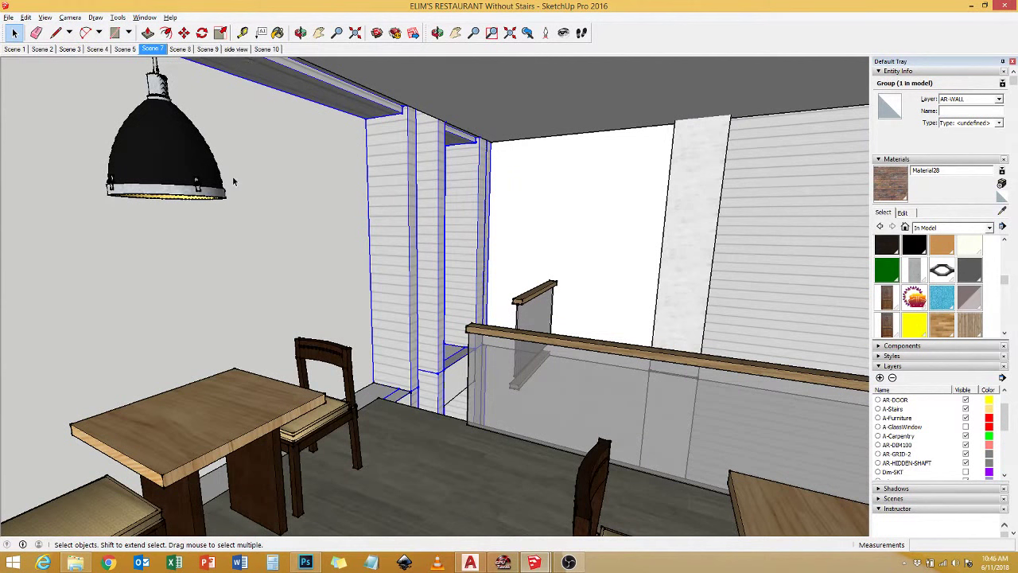
# Orbit to face the wall and dining area, then switch windows while the stairs file loads.
pyautogui.moveTo(233, 181)
pyautogui.mouseDown(button='middle')
pyautogui.moveTo(444, 436)
pyautogui.moveTo(332, 285)
pyautogui.mouseUp(button='middle')
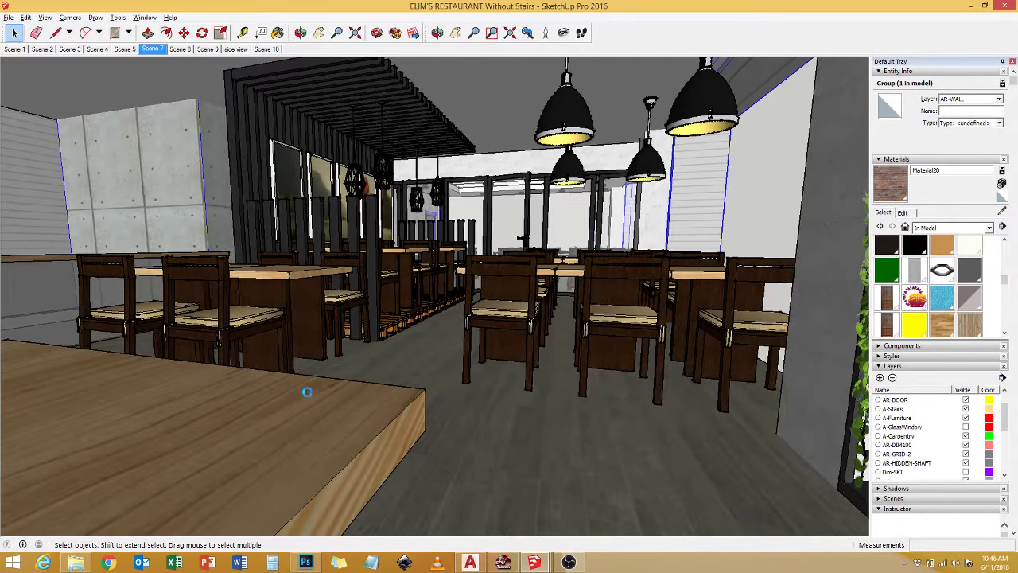
pyautogui.hotkey('alt', 'Tab')
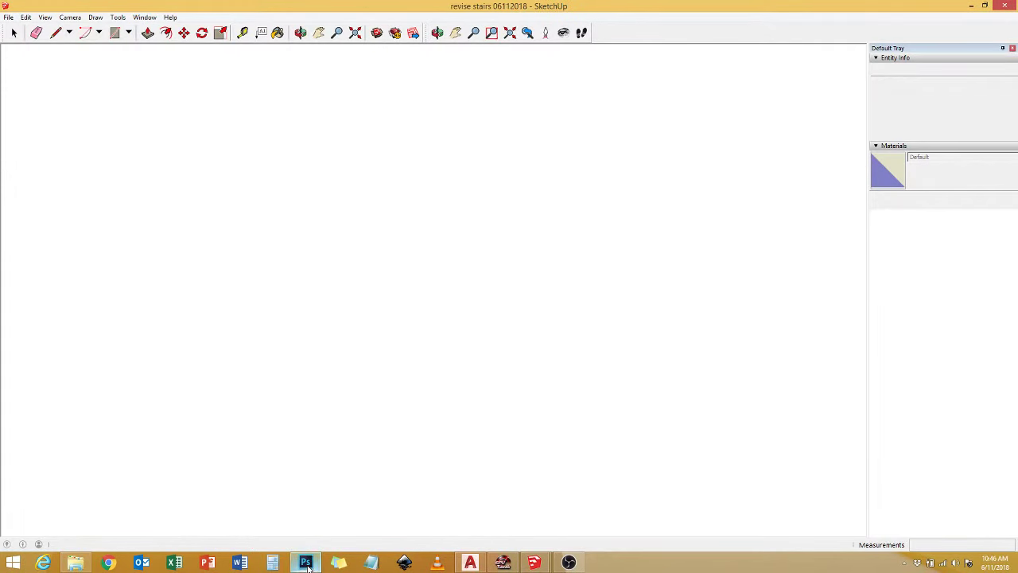
# Check the loaded revise stairs 06112018 model, then return to the 04_Sketchup folder.
pyautogui.hotkey('alt', 'Tab')
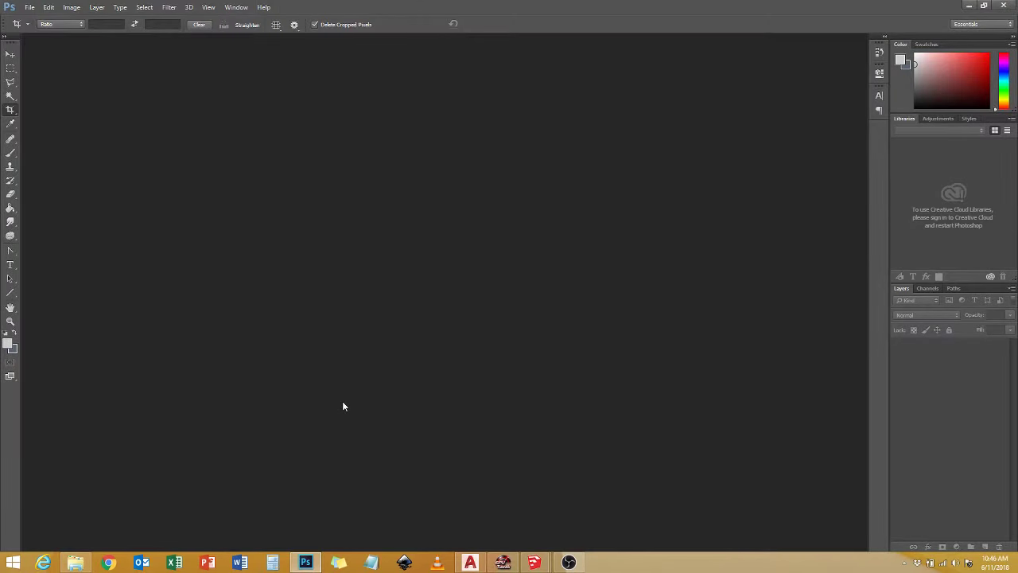
pyautogui.hotkey('alt', 'Tab')
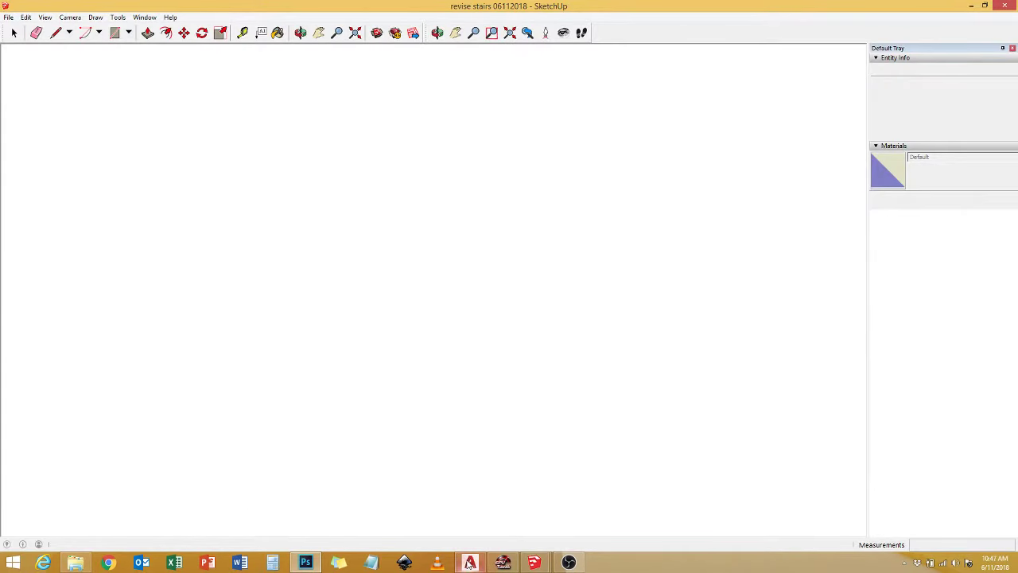
pyautogui.click(470, 562)
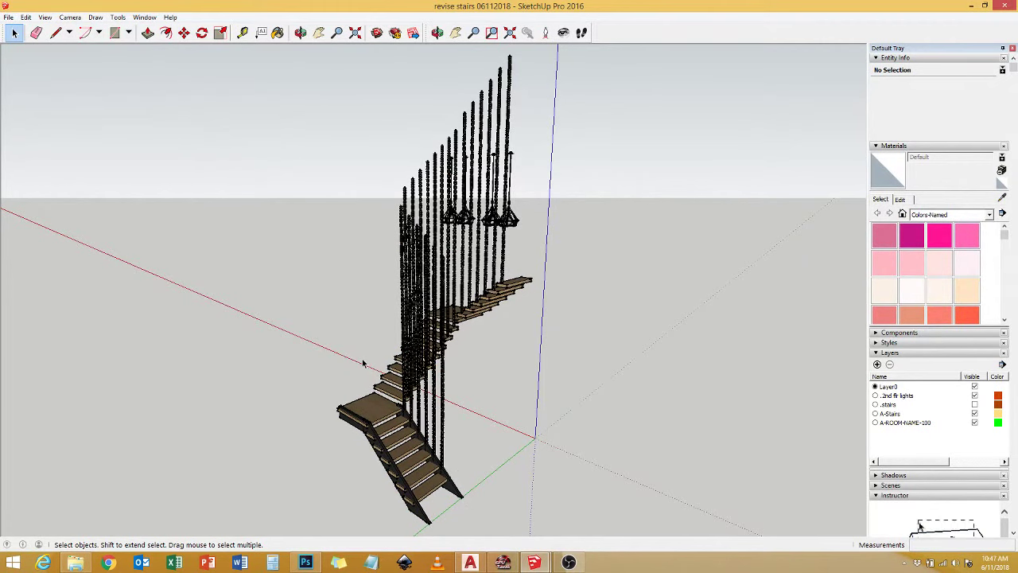
pyautogui.hotkey('alt', 'Tab')
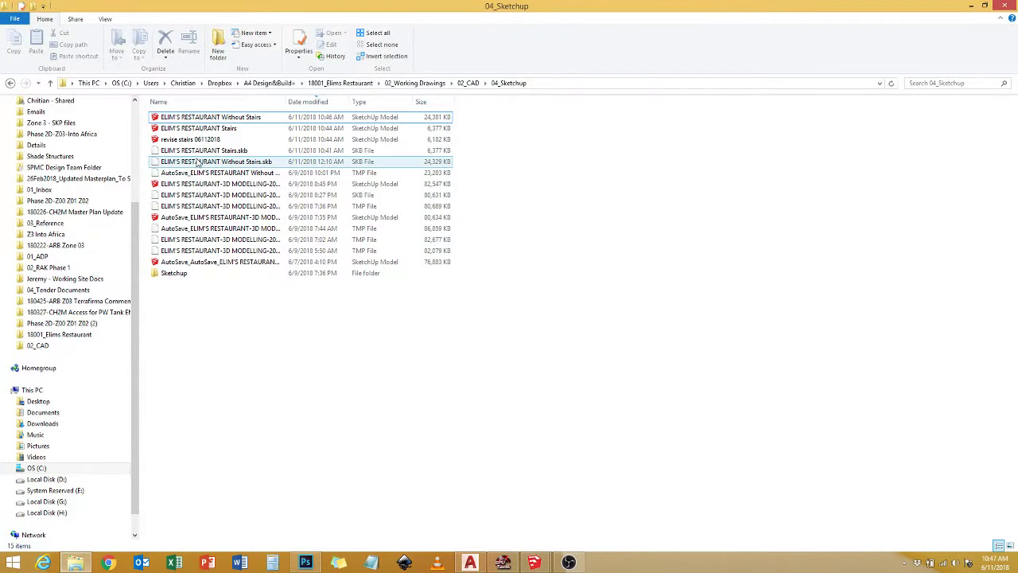
# Open ELIM'S RESTAURANT Stairs.skp and look closely at the stair treads and landing.
pyautogui.doubleClick(211, 129)
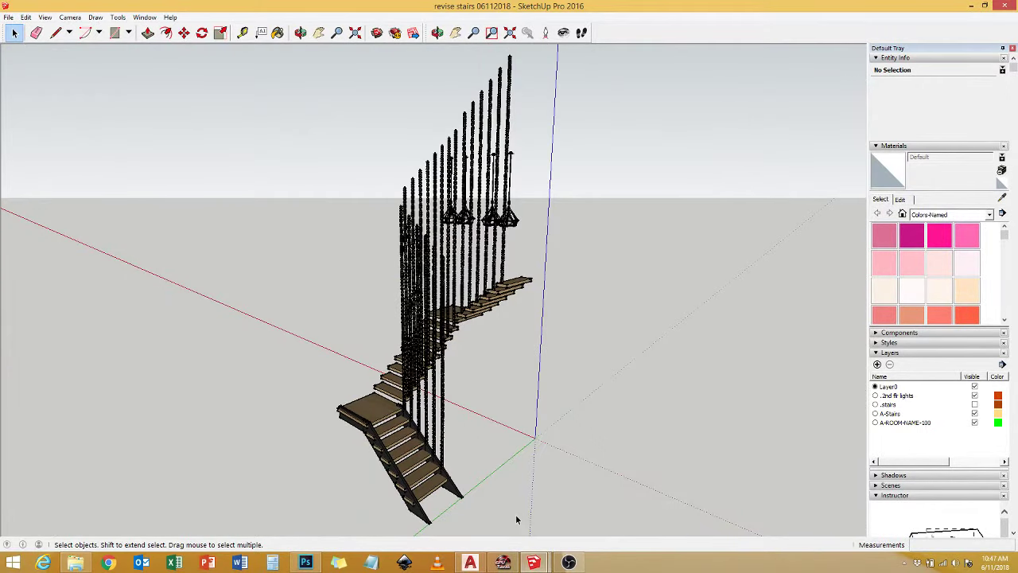
pyautogui.moveTo(517, 520); pyautogui.dragTo(563, 480, button='middle')
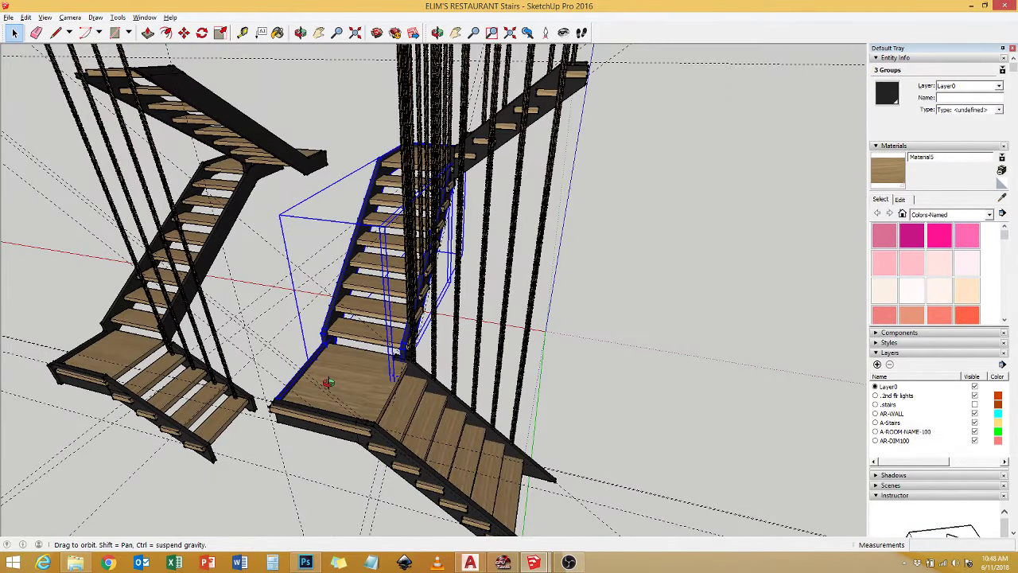
# Search Google in Chrome for 'sketchup paste origin', then switch to the AutoCAD floor plan.
pyautogui.moveTo(328, 383); pyautogui.dragTo(358, 240, button='middle')
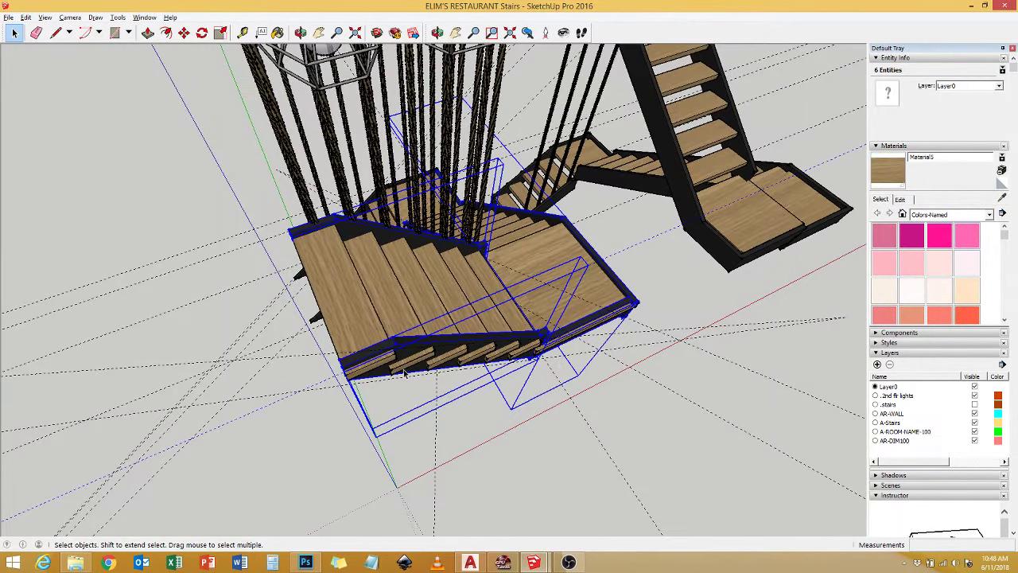
pyautogui.moveTo(404, 373); pyautogui.dragTo(566, 350, button='middle')
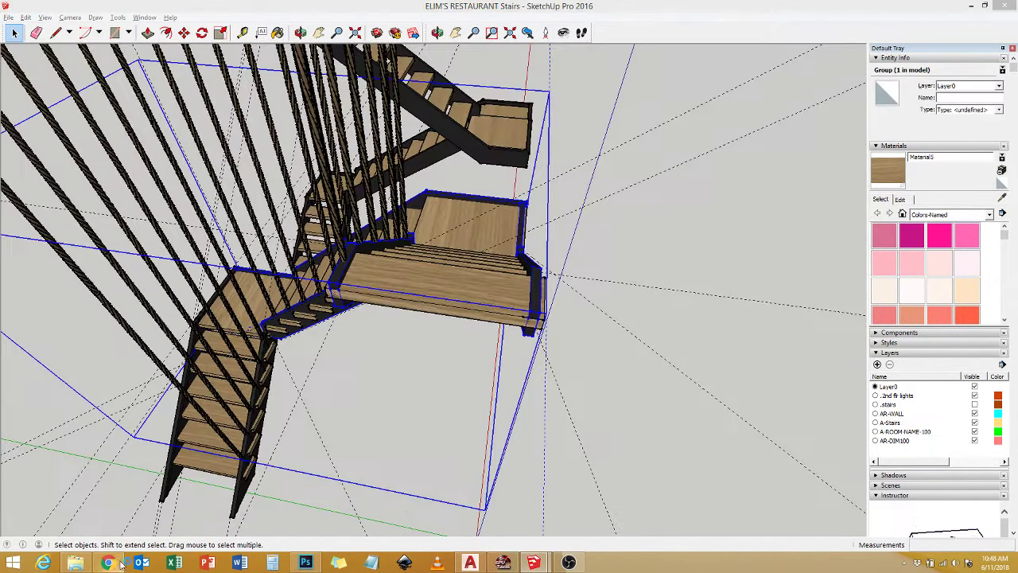
pyautogui.click(127, 564)
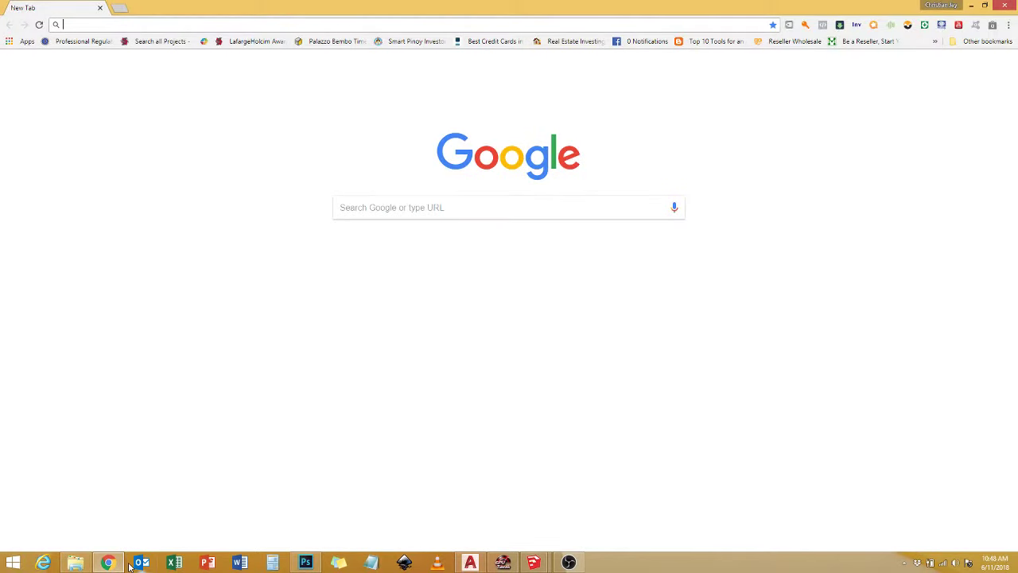
pyautogui.write('sketchup paste origin')
pyautogui.press('Return')
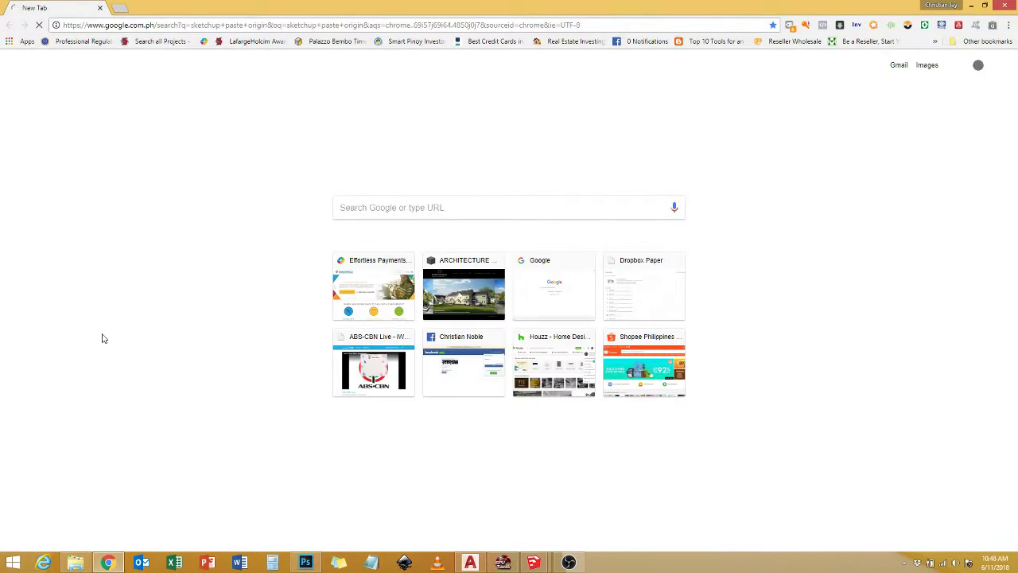
pyautogui.click(316, 563)
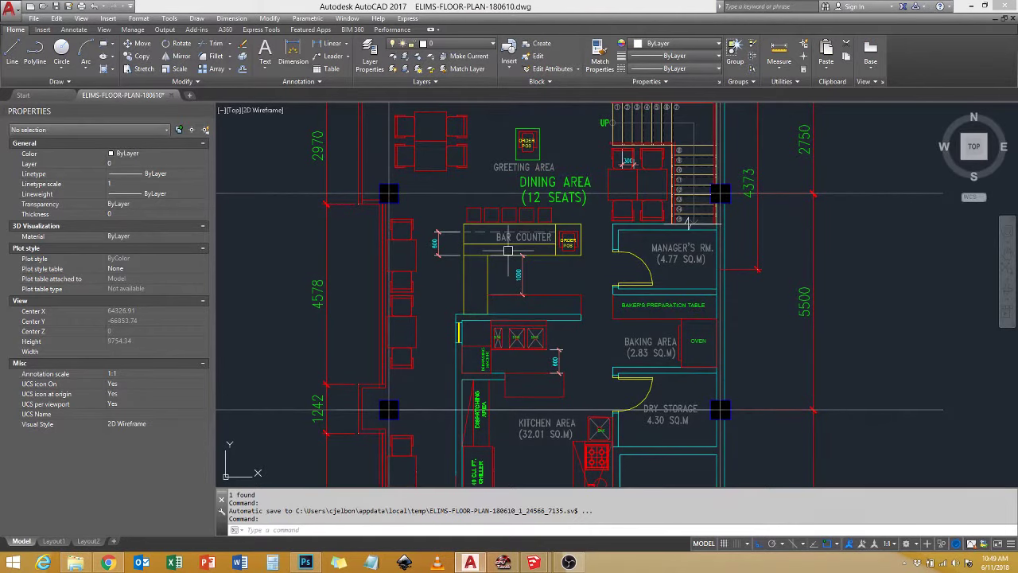
# Pan and zoom the floor plan, then bring the revise stairs 06112018 SketchUp model forward.
pyautogui.moveTo(507, 251); pyautogui.dragTo(496, 348, button='middle')
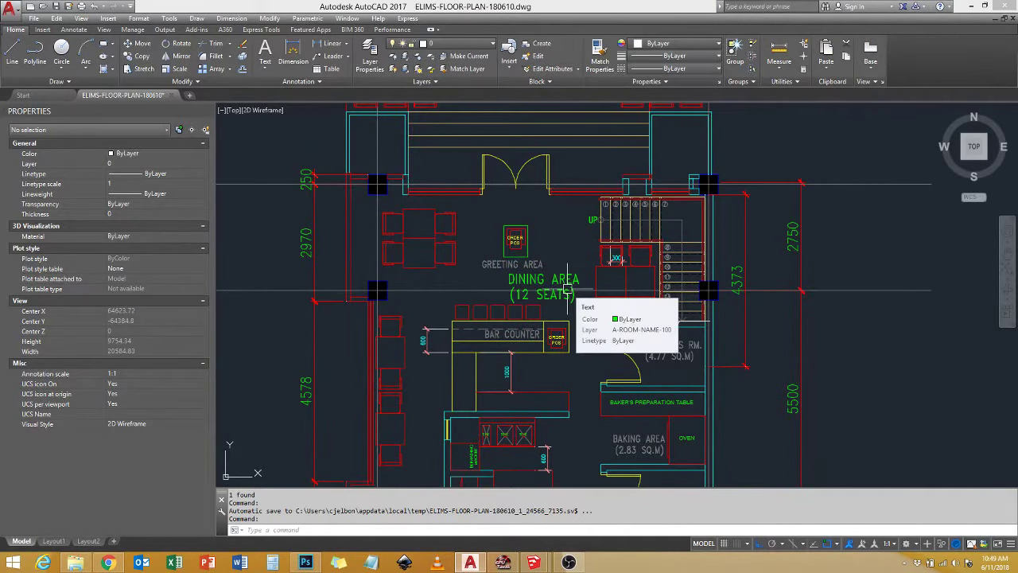
pyautogui.scroll(2, 567, 285)
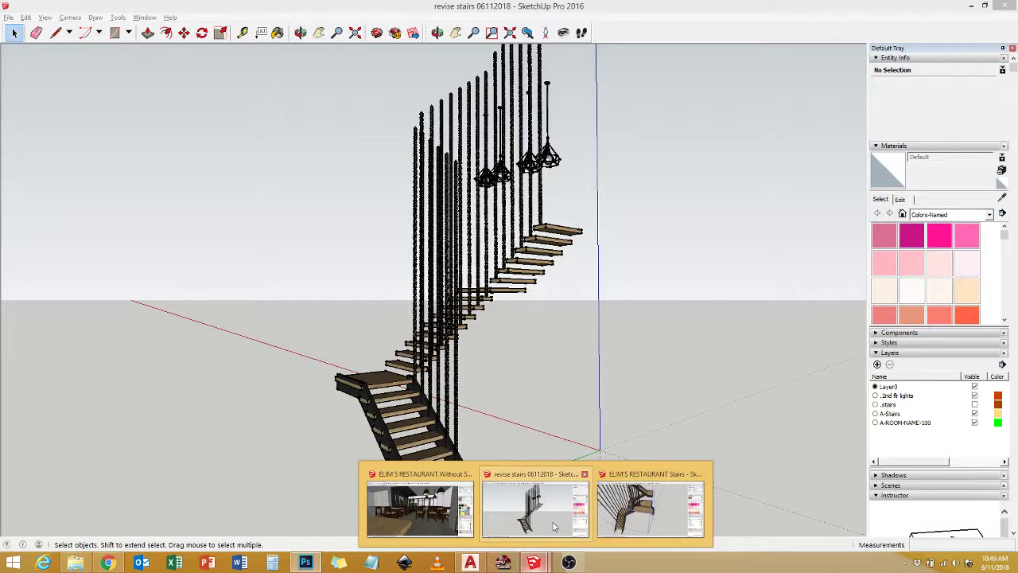
pyautogui.click(552, 521)
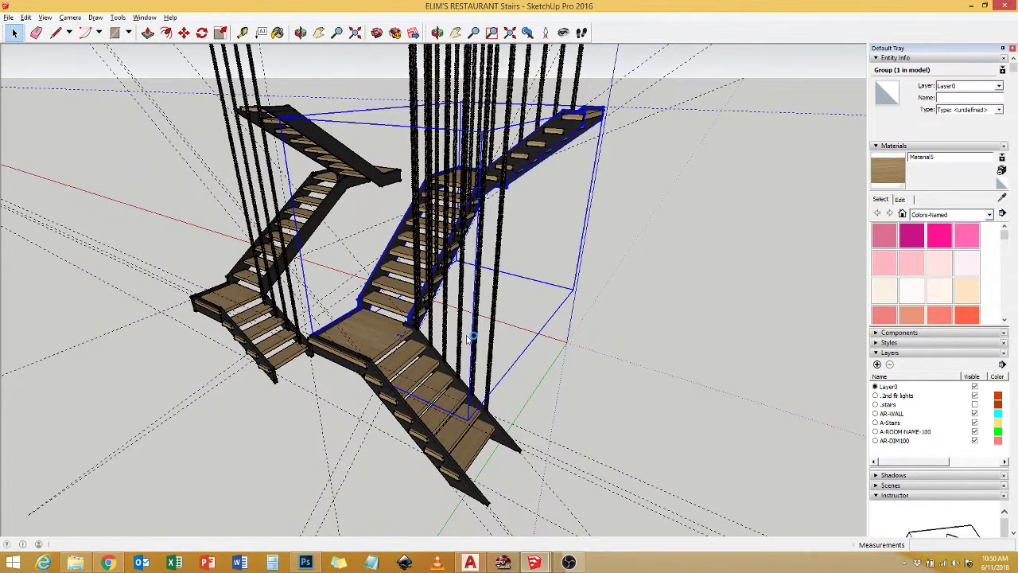
# Select both stair flights and cancel the unwanted Create Component command.
pyautogui.rightClick(381, 79)
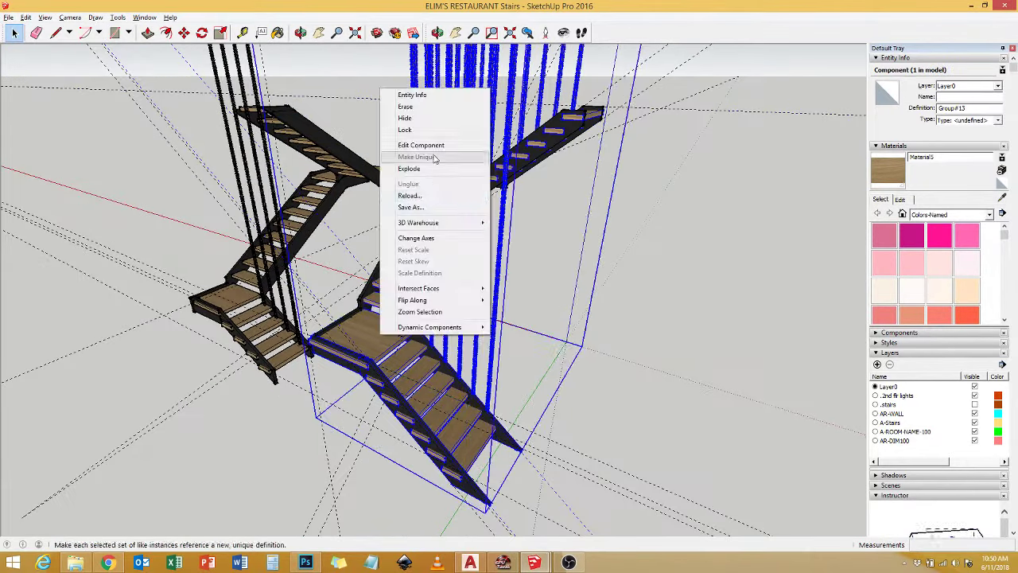
pyautogui.click(443, 155)
pyautogui.click(387, 331)
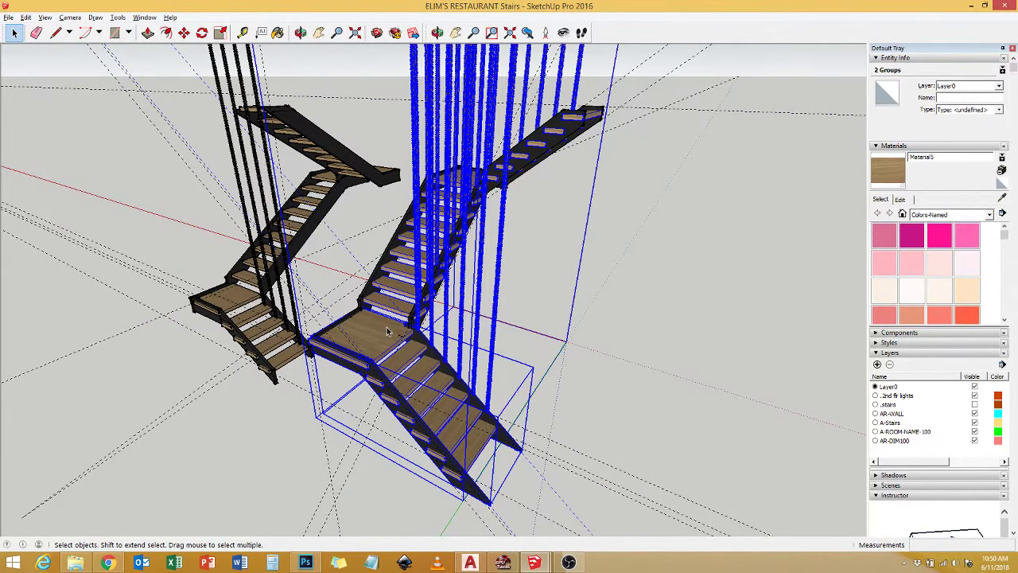
pyautogui.moveTo(387, 332)
pyautogui.mouseDown(button='middle')
pyautogui.moveTo(481, 342)
pyautogui.moveTo(659, 246)
pyautogui.mouseUp(button='middle')
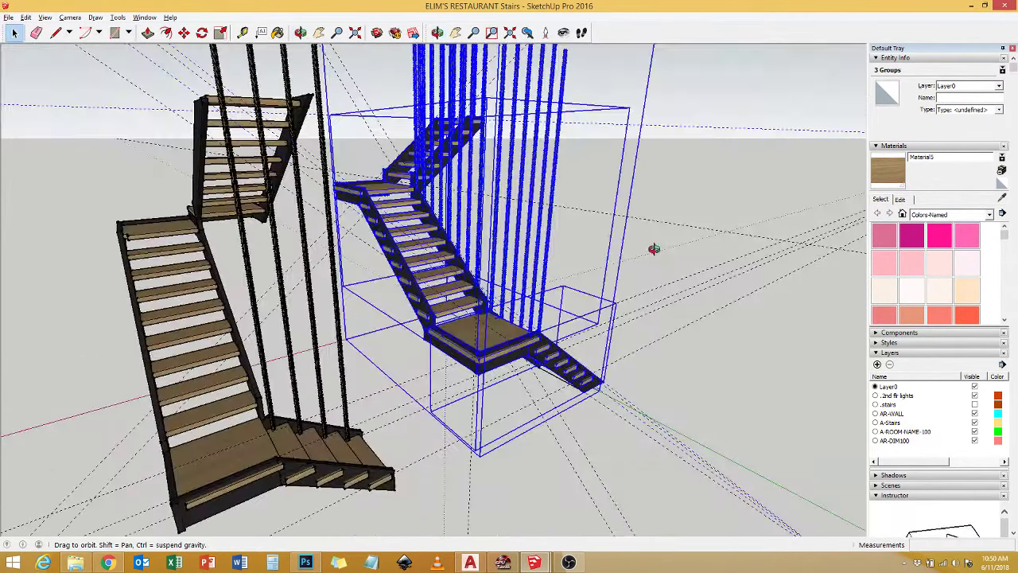
pyautogui.write('g')
pyautogui.write('res')
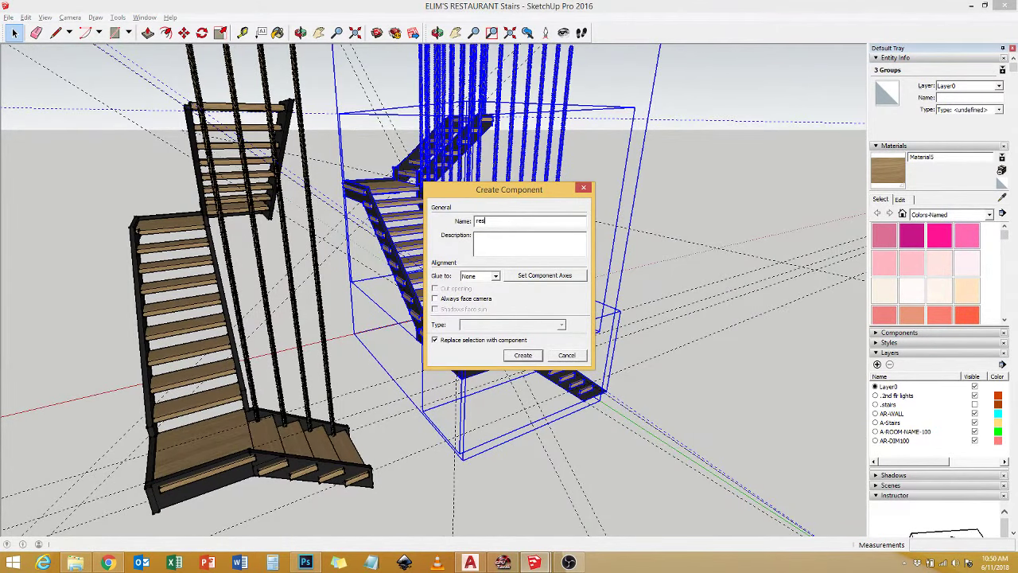
pyautogui.press('Escape')
# Clear the stair selection and start Save As for the stairs model.
pyautogui.rightClick(407, 231)
pyautogui.click(450, 338)
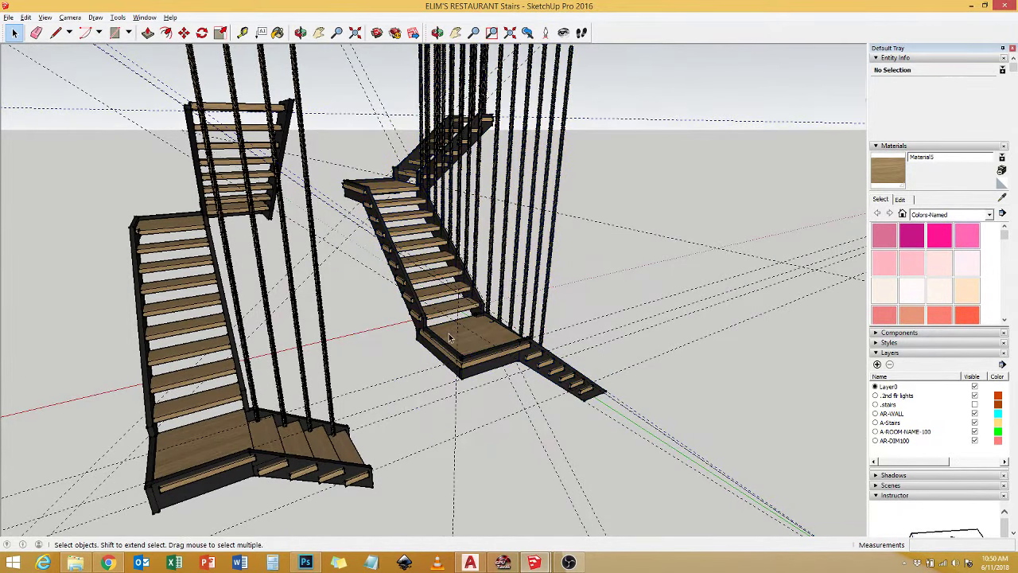
pyautogui.hotkey('ctrl', 'shift', 's')
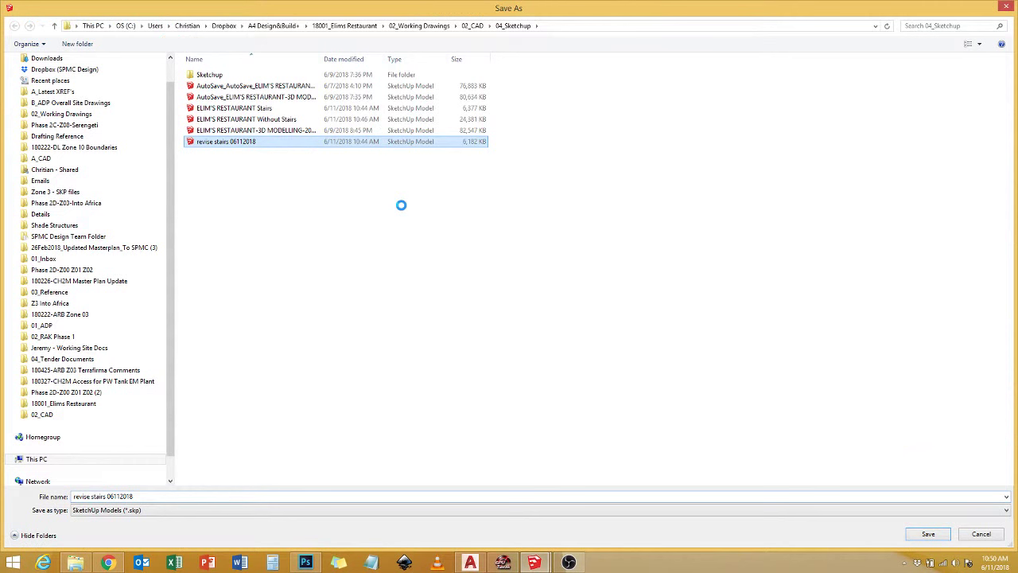
# Save the model over the existing revise stairs 06112018.skp, confirming the replacement.
pyautogui.press('Return')
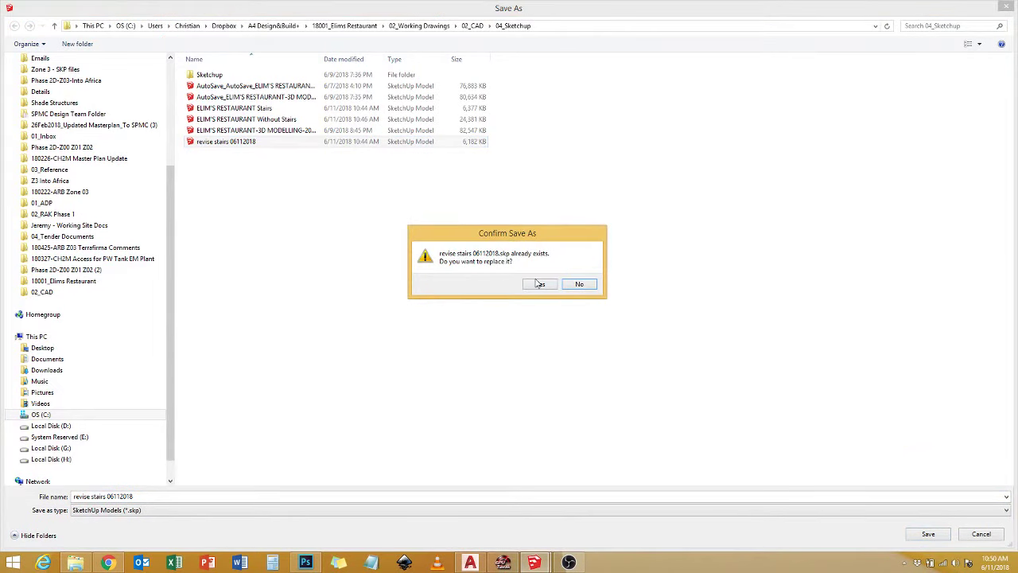
pyautogui.click(540, 284)
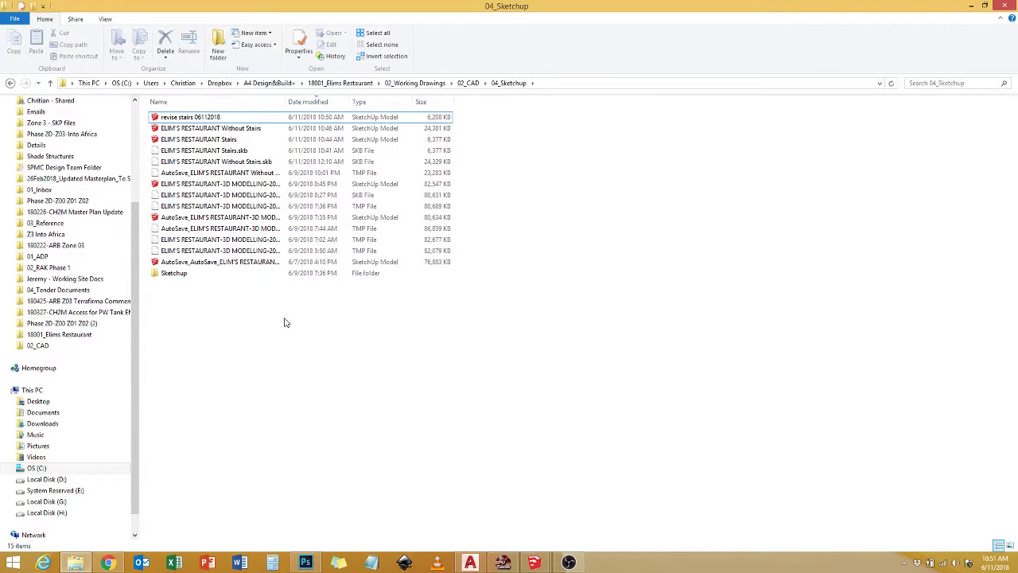
# Open the revise stairs 06112018 model from the 04_Sketchup folder and orbit around its staircase.
pyautogui.click(191, 117)
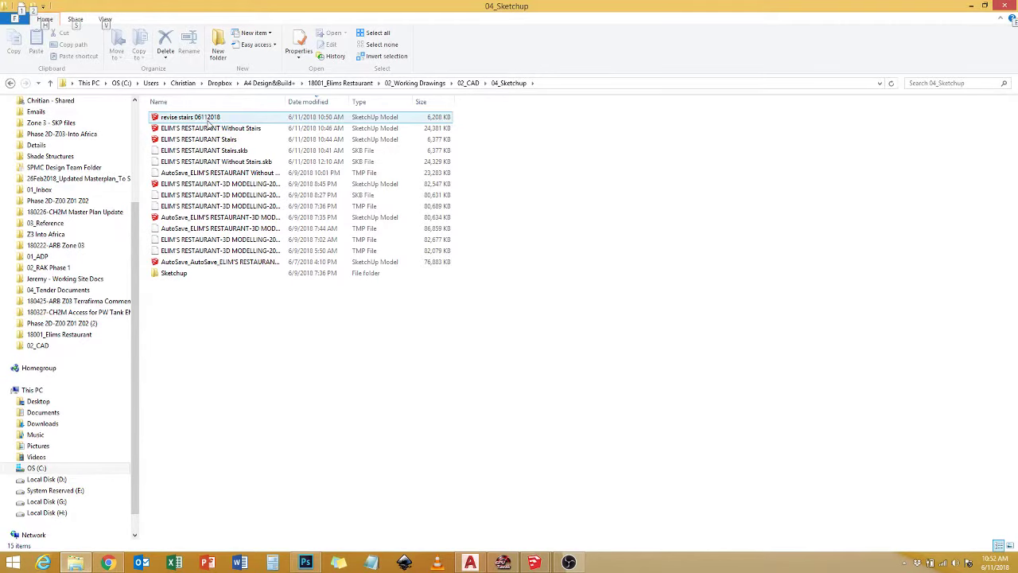
pyautogui.click(534, 563)
pyautogui.click(541, 561)
pyautogui.click(541, 561)
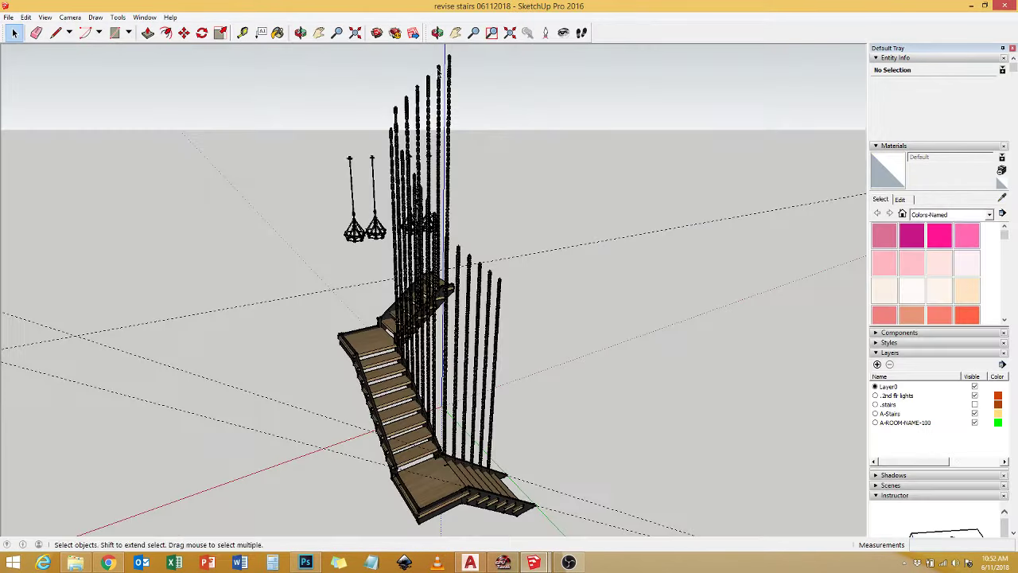
pyautogui.moveTo(493, 119)
pyautogui.mouseDown(button='middle')
pyautogui.moveTo(750, 301)
pyautogui.moveTo(405, 386)
pyautogui.mouseUp(button='middle')
# Select ELIM'S RESTAURANT Without Stairs in 04_Sketchup and return to the stairs model.
pyautogui.click(74, 563)
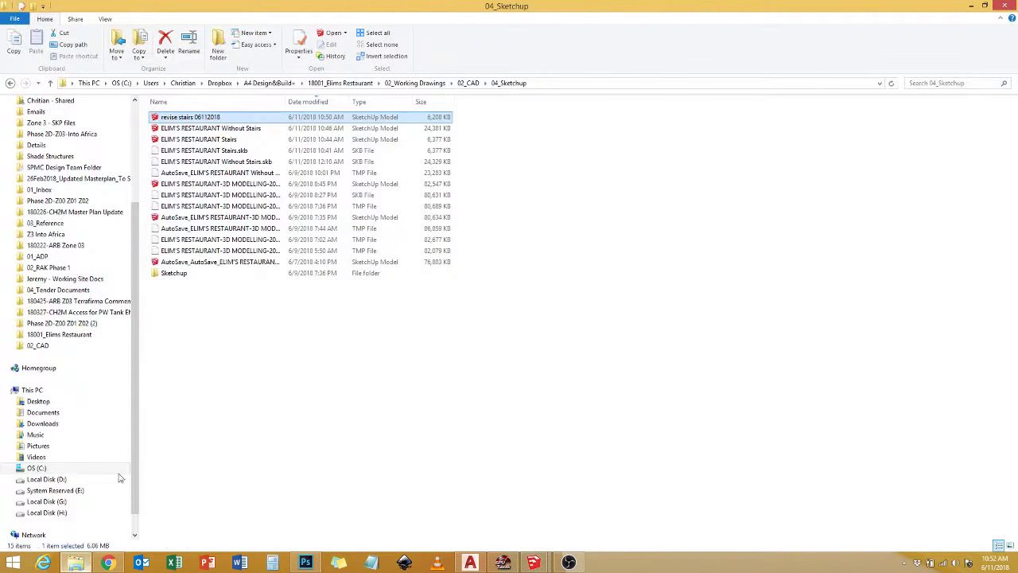
pyautogui.click(286, 129)
pyautogui.hotkey('alt', 'Tab')
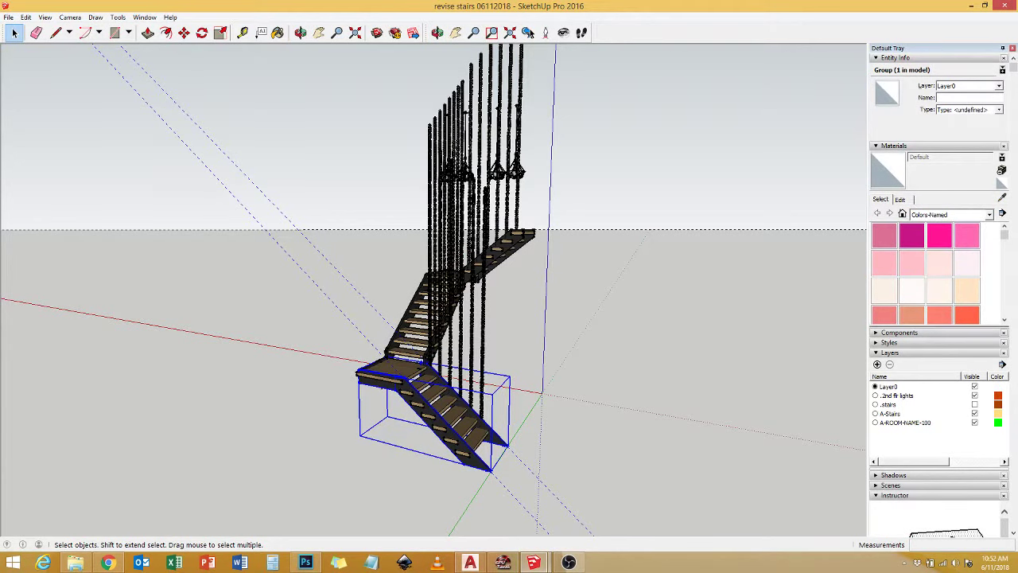
# Enter the stairs group, then leave it without erasing anything and view it from below.
pyautogui.press('Return')
pyautogui.press('e')
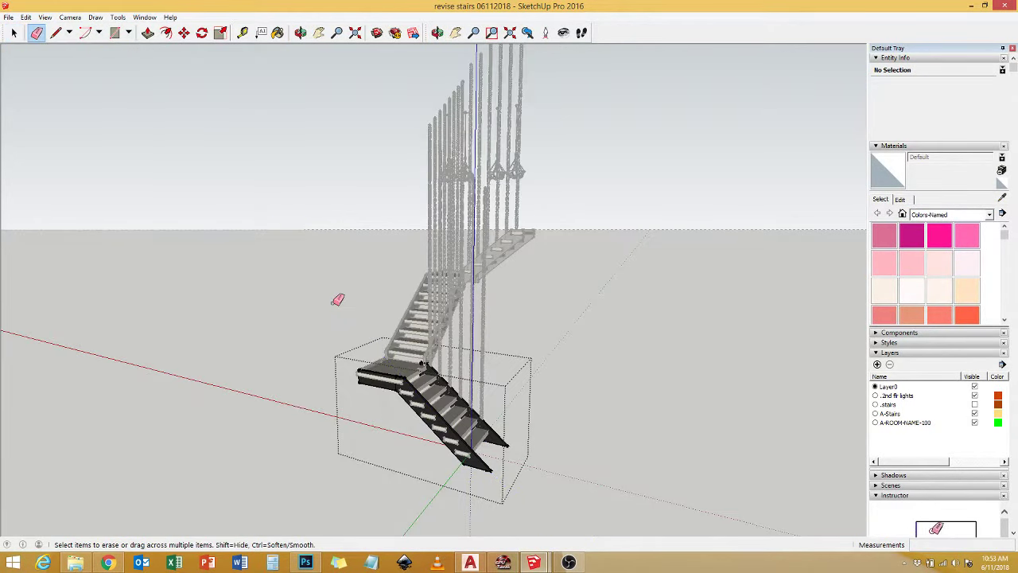
pyautogui.press('space')
pyautogui.click(312, 340)
pyautogui.moveTo(313, 340)
pyautogui.mouseDown(button='middle')
pyautogui.moveTo(483, 187)
pyautogui.moveTo(471, 285)
pyautogui.moveTo(404, 139)
pyautogui.moveTo(337, 289)
pyautogui.mouseUp(button='middle')
# Clear the stair selection and bring up the ELIM'S RESTAURANT Without Stairs model's bar interior.
pyautogui.click(448, 521)
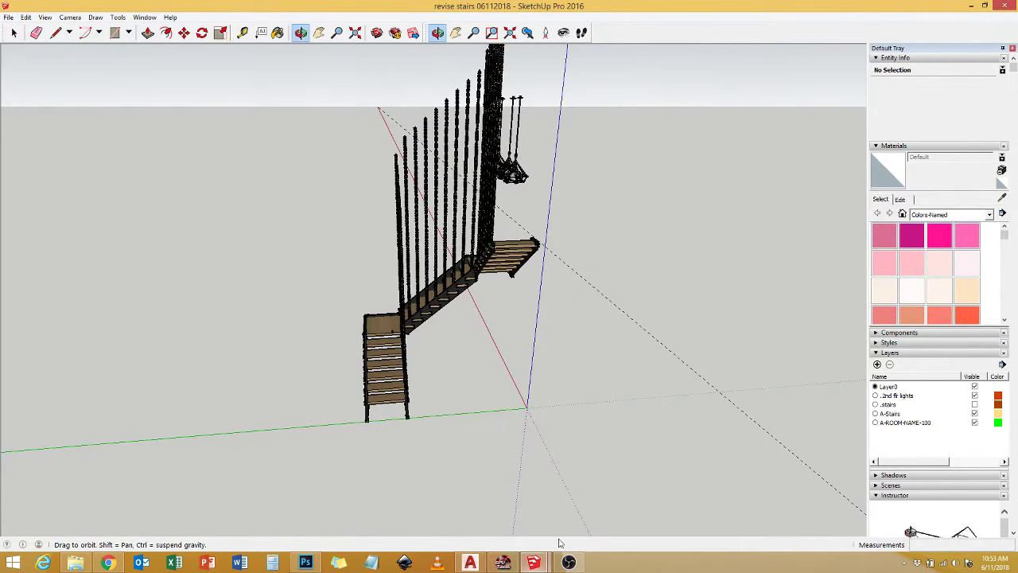
pyautogui.press('space')
pyautogui.moveTo(408, 154); pyautogui.dragTo(598, 209, button='middle')
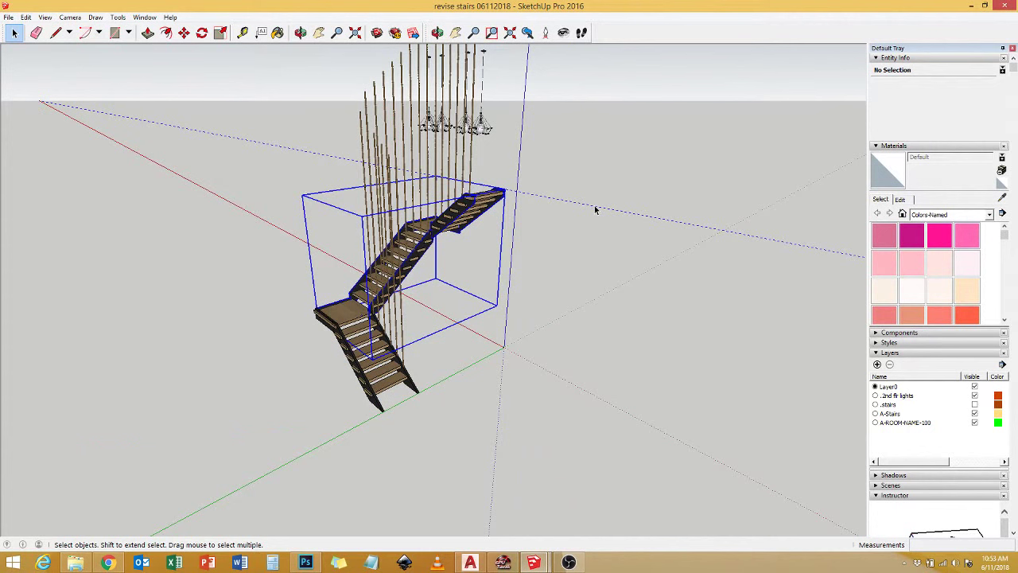
pyautogui.click(581, 195)
pyautogui.hotkey('alt', 'Tab')
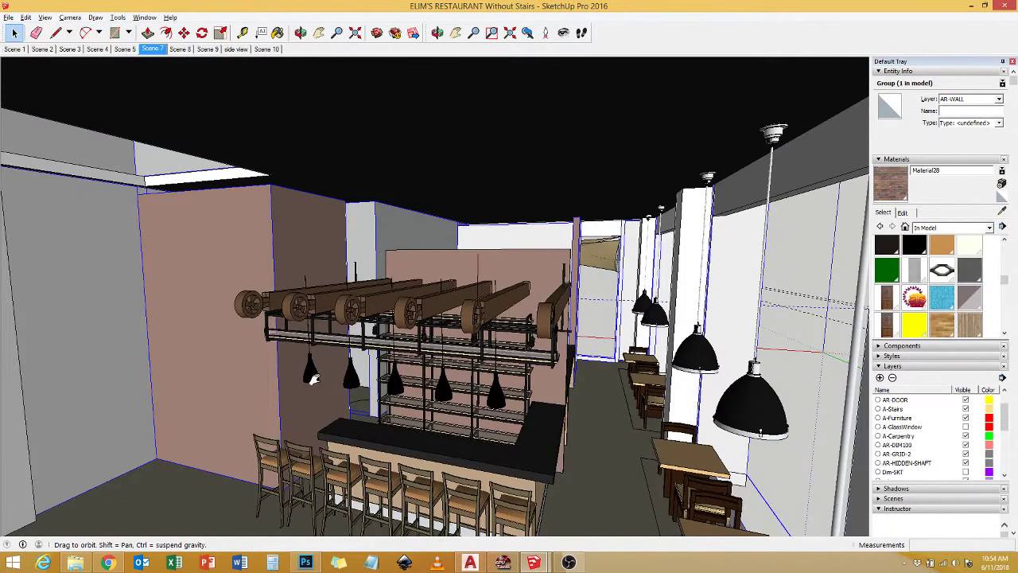
# Open the bar group and move all seven bar stools out in front of the building.
pyautogui.moveTo(314, 379); pyautogui.dragTo(243, 342, button='middle')
pyautogui.scroll(-5, 244, 342)
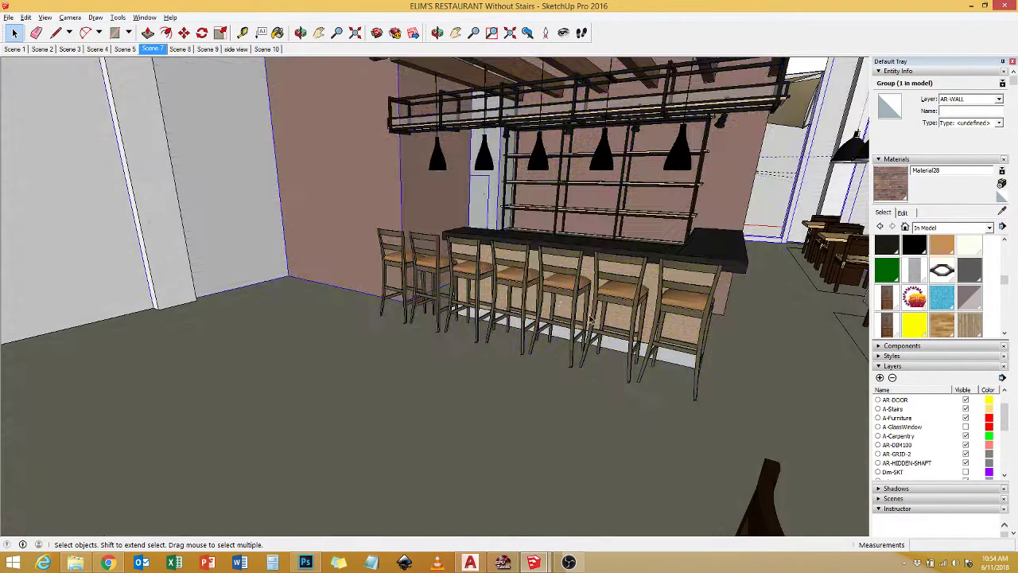
pyautogui.doubleClick(648, 305)
pyautogui.keyDown('shift'); pyautogui.click(460, 268); pyautogui.keyUp('shift')
pyautogui.hotkey('ctrl', 'a')
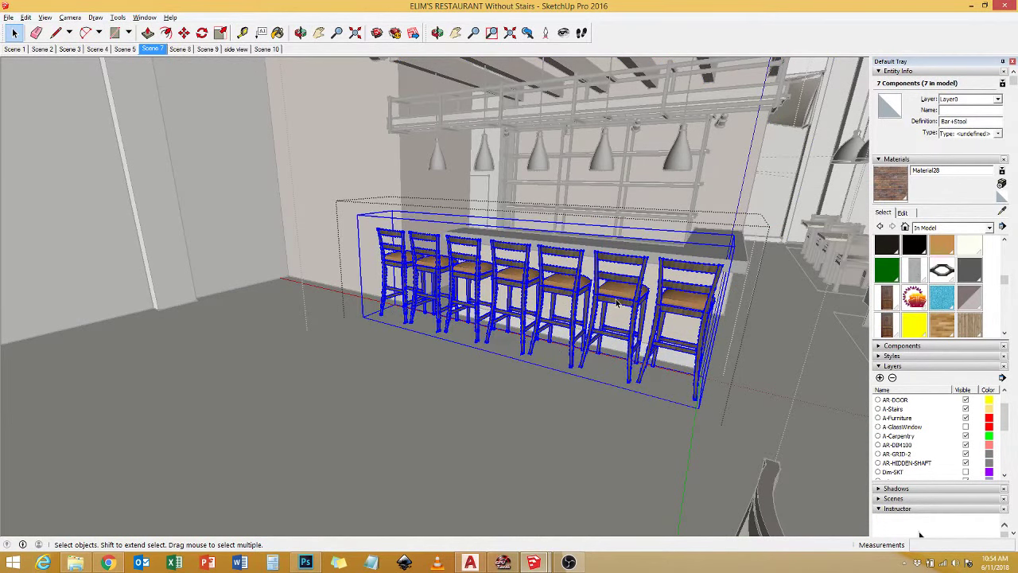
pyautogui.press('m')
pyautogui.scroll(-5, 637, 287)
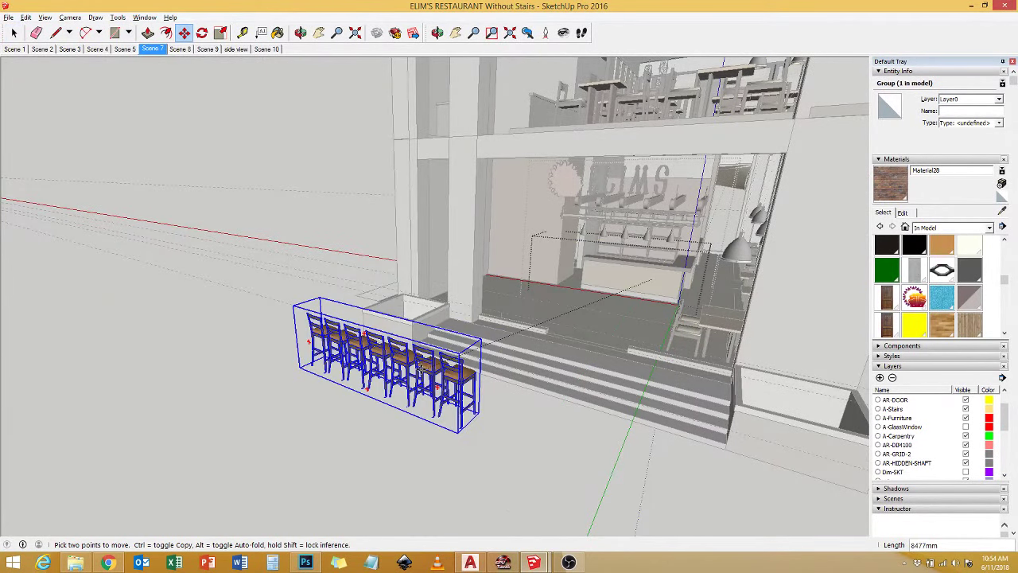
# Compare the stools against the AutoCAD floor plan and view the whole restaurant from above.
pyautogui.hotkey('alt', 'Tab')
pyautogui.scroll(3, 576, 284)
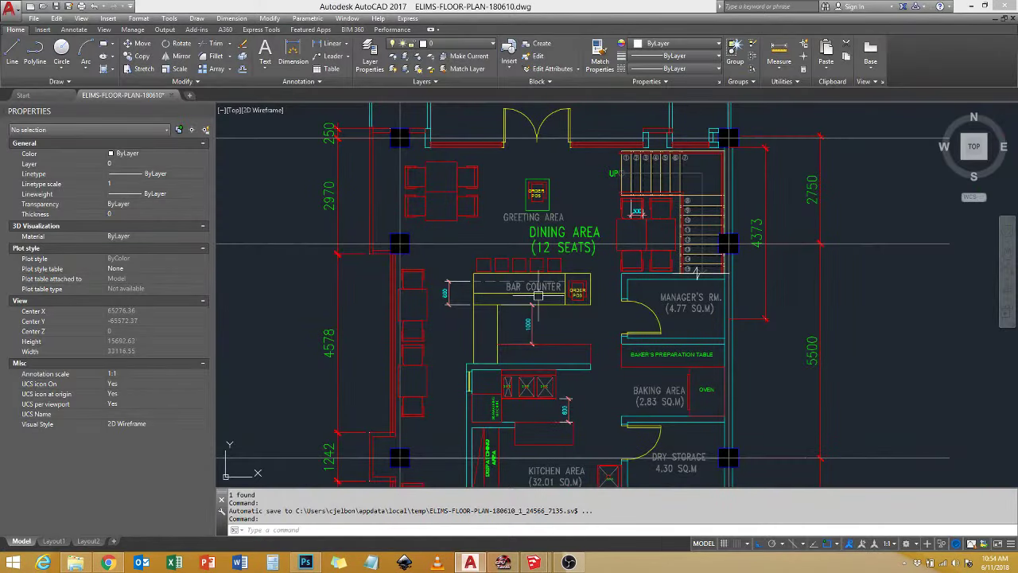
pyautogui.hotkey('alt', 'Tab')
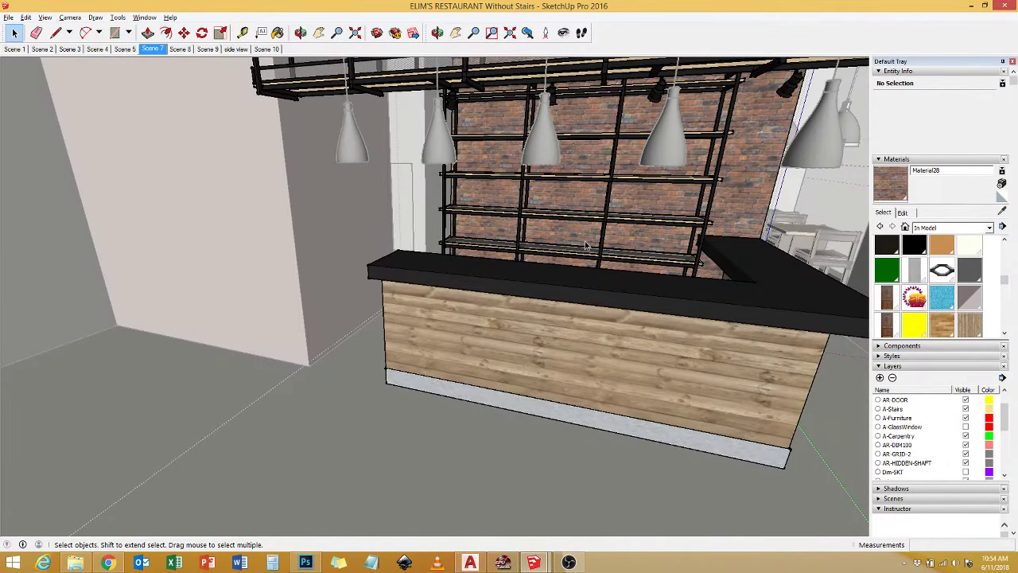
pyautogui.scroll(-10, 586, 245)
pyautogui.moveTo(586, 246); pyautogui.dragTo(566, 241, button='middle')
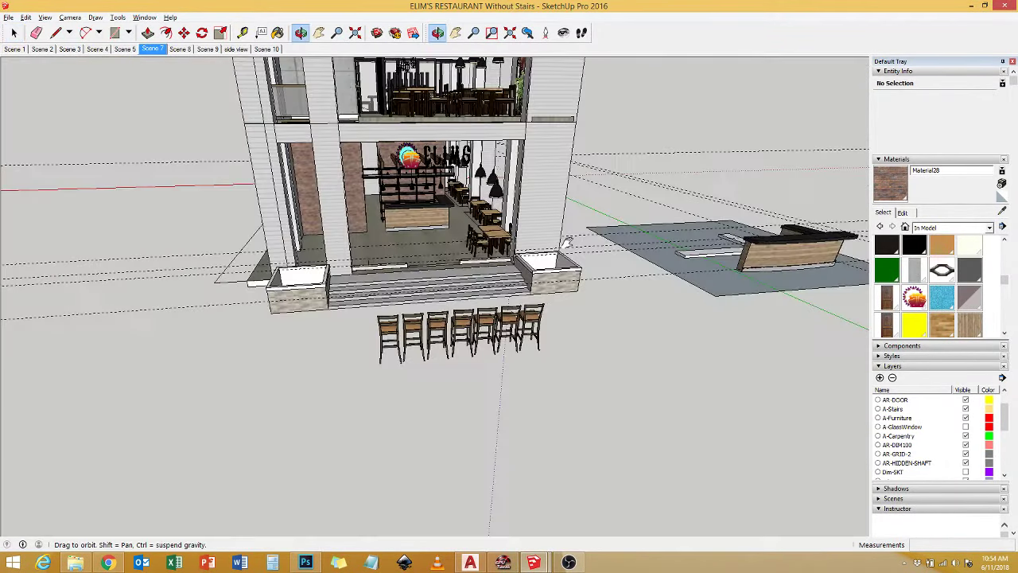
pyautogui.scroll(10, 456, 212)
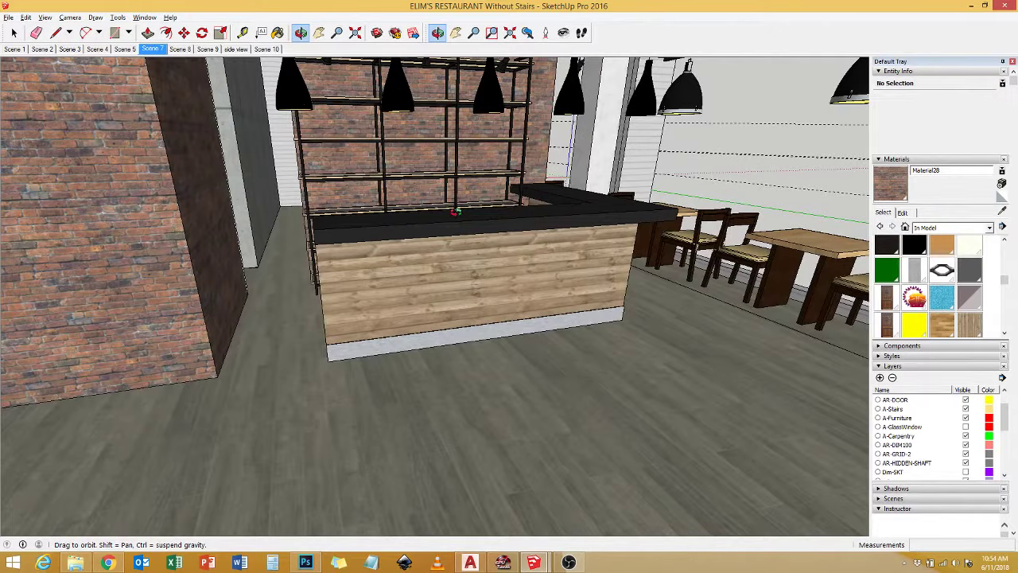
pyautogui.moveTo(456, 212); pyautogui.dragTo(434, 235, button='middle')
# Recheck the AutoCAD plan and look down on the stools lined along the bar counter.
pyautogui.hotkey('alt', 'Tab')
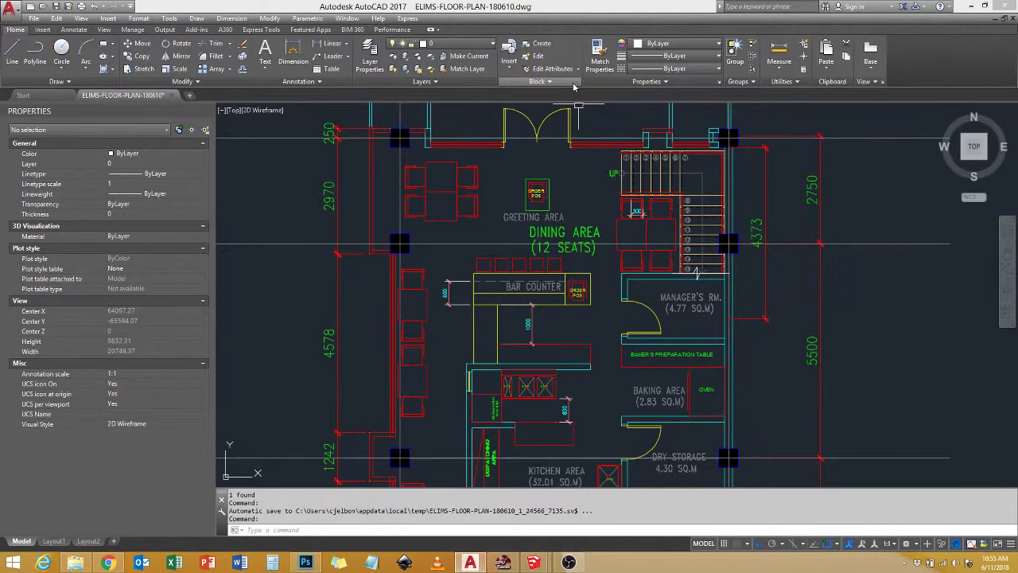
pyautogui.hotkey('alt', 'Tab')
pyautogui.scroll(-5, 479, 226)
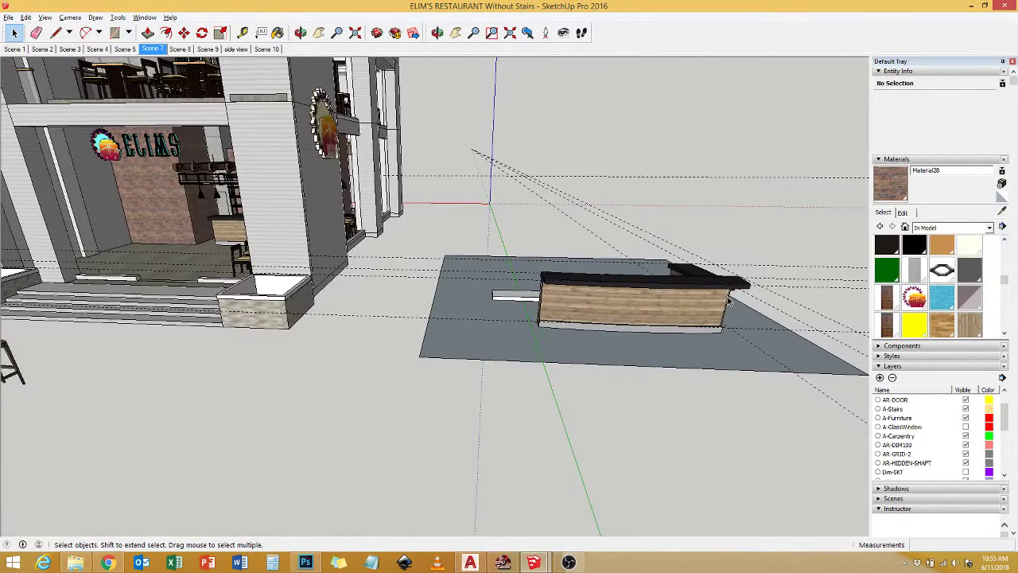
pyautogui.moveTo(728, 300)
pyautogui.mouseDown(button='middle')
pyautogui.moveTo(465, 375)
pyautogui.moveTo(634, 258)
pyautogui.moveTo(339, 228)
pyautogui.moveTo(620, 278)
pyautogui.mouseUp(button='middle')
pyautogui.scroll(5, 620, 278)
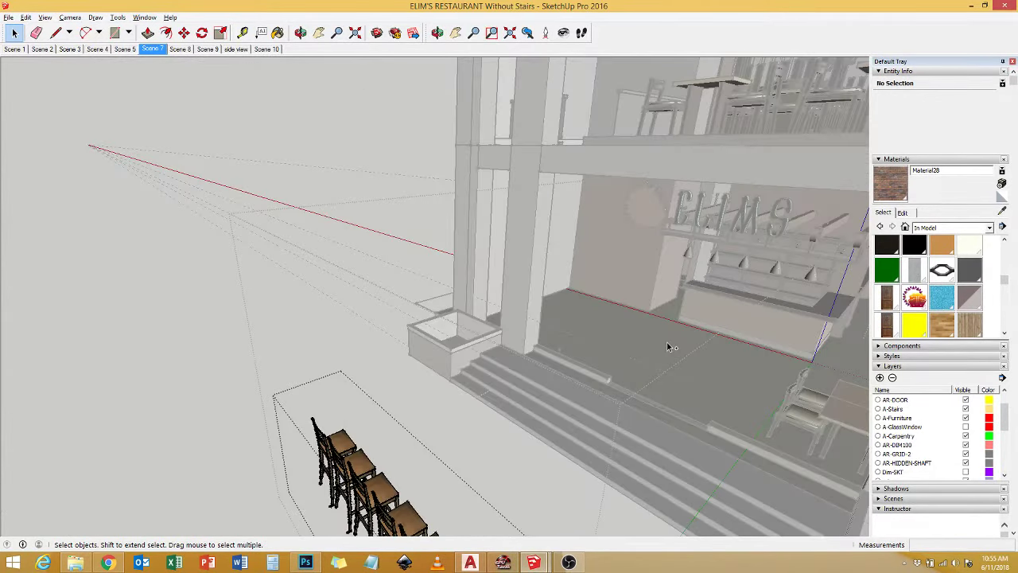
pyautogui.hotkey('alt', 'Tab')
pyautogui.hotkey('alt', 'Tab')
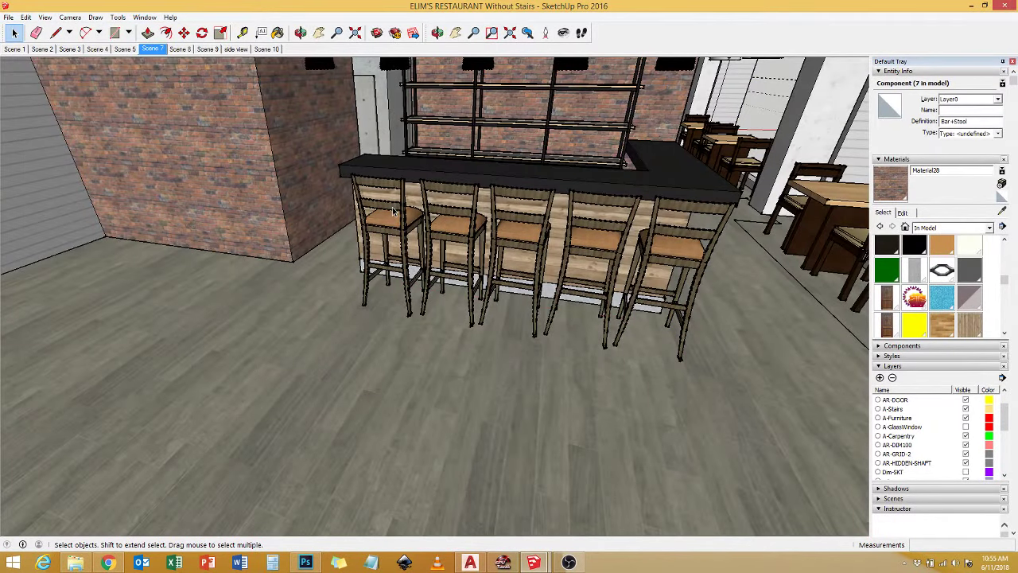
pyautogui.moveTo(393, 210); pyautogui.dragTo(547, 333, button='middle')
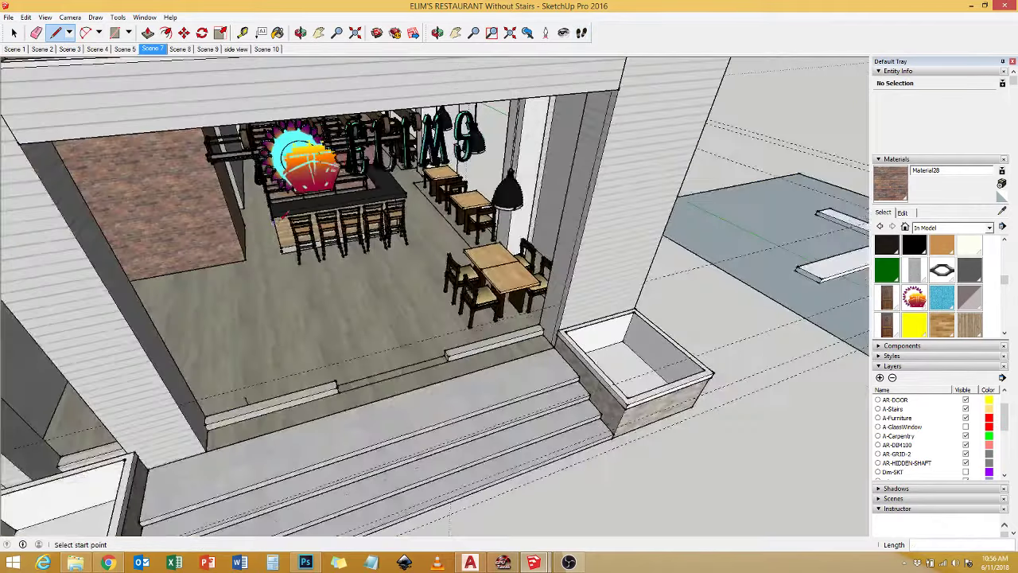
pyautogui.scroll(-5, 310, 322)
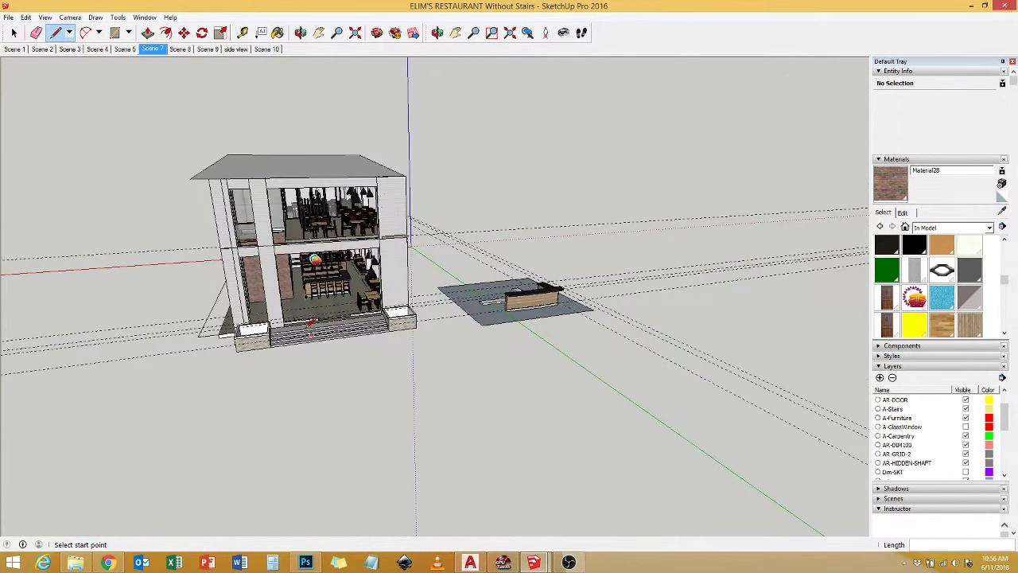
pyautogui.scroll(6, 362, 310)
pyautogui.moveTo(623, 353)
pyautogui.mouseDown(button='middle')
pyautogui.moveTo(560, 488)
pyautogui.moveTo(295, 326)
pyautogui.moveTo(516, 297)
pyautogui.mouseUp(button='middle')
pyautogui.scroll(-3, 295, 326)
pyautogui.press('space')
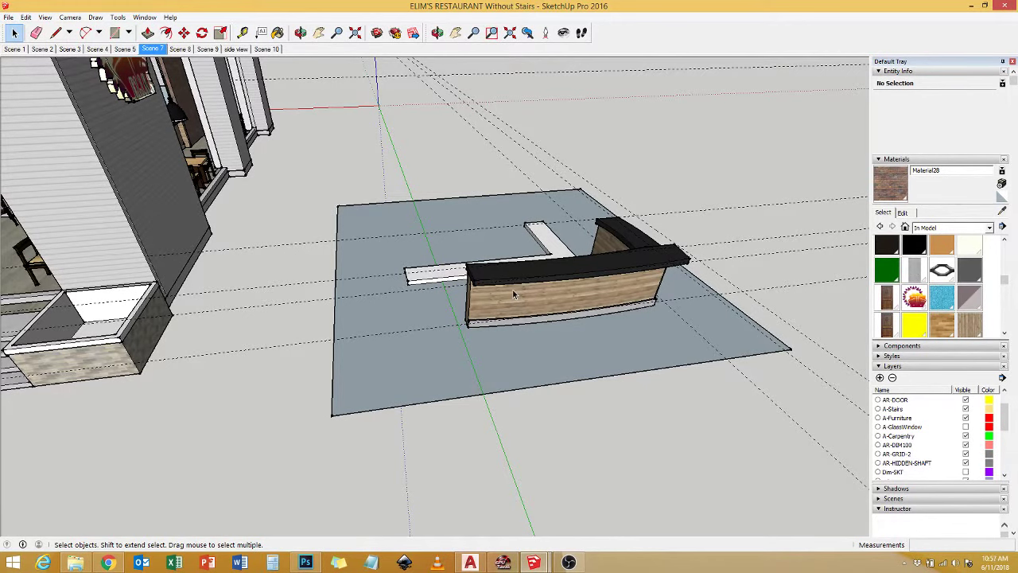
pyautogui.scroll(5, 512, 289)
# Select the black bar counter group and open it for editing.
pyautogui.scroll(3, 572, 328)
pyautogui.press('l')
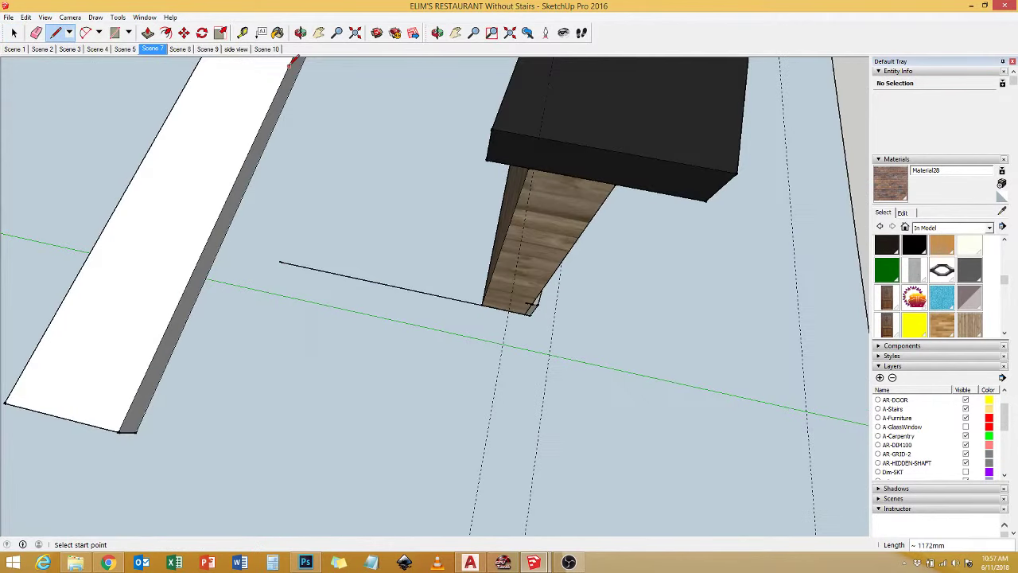
pyautogui.press('t')
pyautogui.moveTo(405, 227)
pyautogui.mouseDown(button='middle')
pyautogui.moveTo(337, 305)
pyautogui.moveTo(500, 311)
pyautogui.moveTo(509, 160)
pyautogui.moveTo(407, 119)
pyautogui.moveTo(284, 310)
pyautogui.moveTo(480, 159)
pyautogui.moveTo(377, 330)
pyautogui.mouseUp(button='middle')
pyautogui.press('space')
pyautogui.click(501, 310)
pyautogui.doubleClick(500, 311)
# Push/Pull the counter's lower front face inward to form the toe-kick recess.
pyautogui.press('t')
pyautogui.scroll(5, 521, 163)
pyautogui.press('l')
pyautogui.press('p')
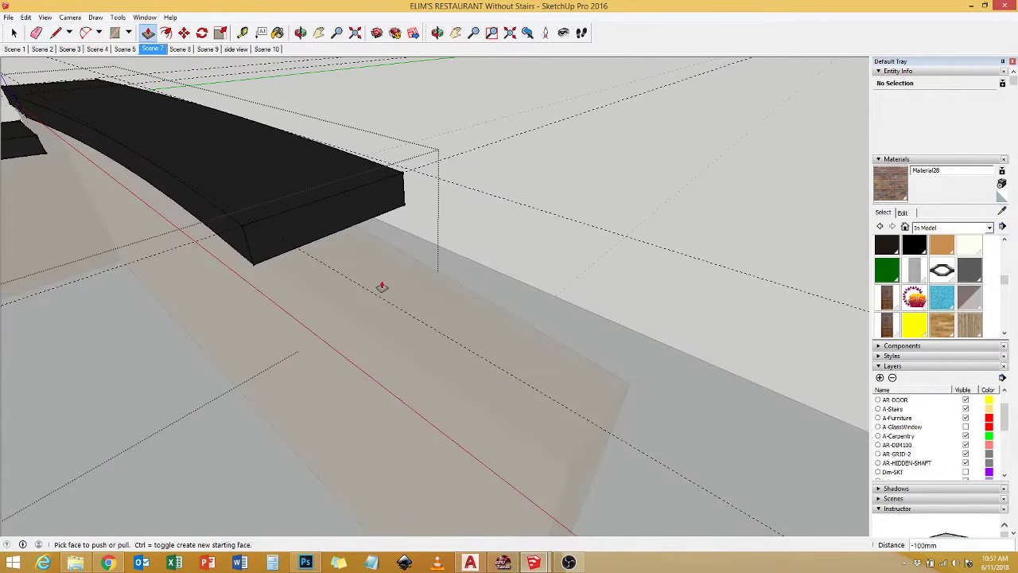
pyautogui.hotkey('ctrl', 'z')
pyautogui.moveTo(425, 268)
pyautogui.mouseDown(button='middle')
pyautogui.moveTo(440, 330)
pyautogui.moveTo(416, 242)
pyautogui.mouseUp(button='middle')
pyautogui.moveTo(416, 241)
pyautogui.mouseDown()
pyautogui.moveTo(352, 423)
pyautogui.moveTo(449, 401)
pyautogui.mouseUp()
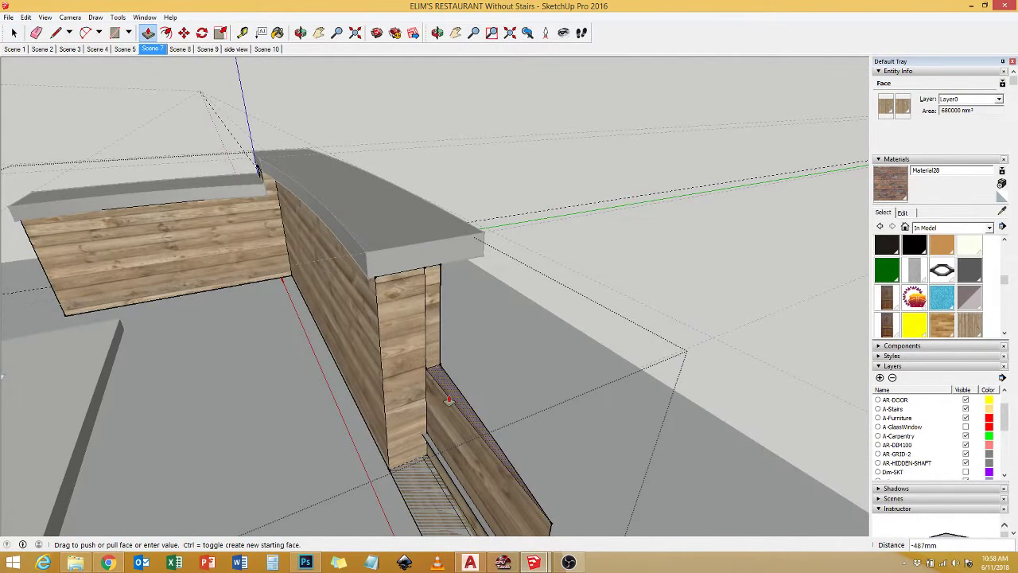
# Draw a line at the wall–floor corner, splitting off a thin base strip face.
pyautogui.moveTo(450, 401)
pyautogui.mouseDown(button='middle')
pyautogui.moveTo(367, 354)
pyautogui.moveTo(400, 423)
pyautogui.moveTo(321, 248)
pyautogui.mouseUp(button='middle')
pyautogui.press('space')
pyautogui.tripleClick(363, 362)
pyautogui.press('l')
pyautogui.click(318, 251)
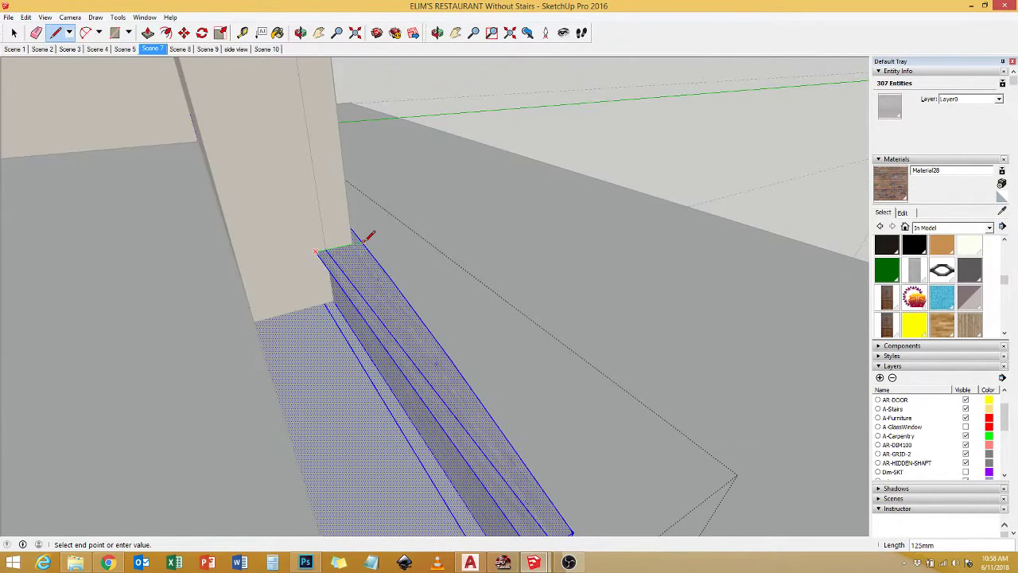
pyautogui.click(361, 242)
pyautogui.press('p')
pyautogui.moveTo(354, 297); pyautogui.dragTo(609, 371, button='middle')
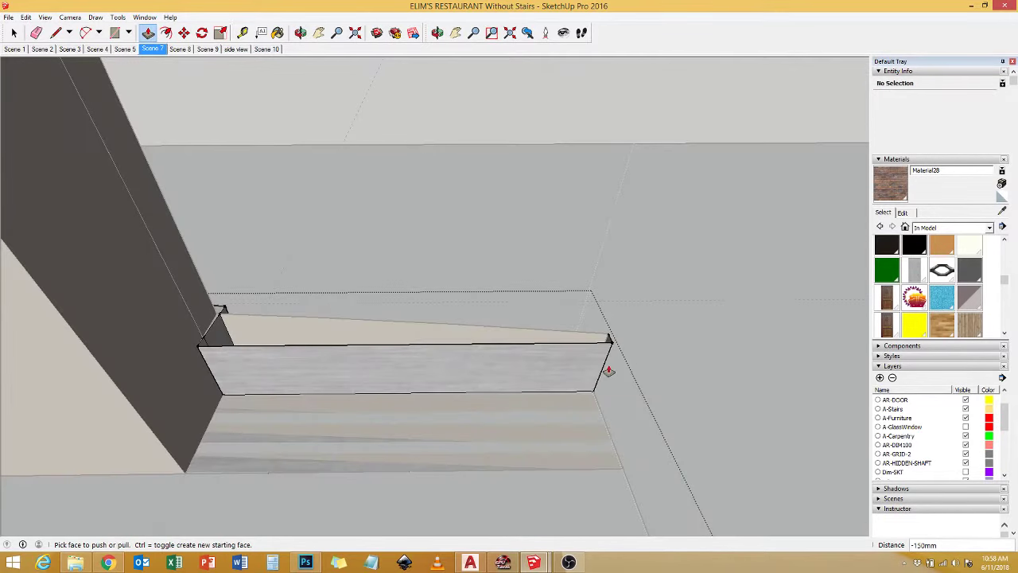
pyautogui.press('space')
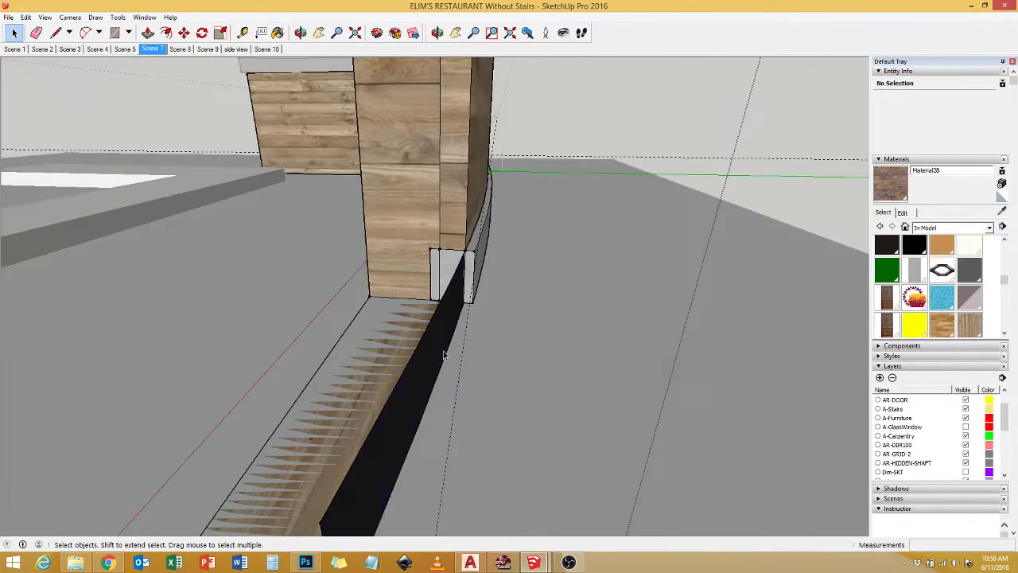
# Erase stray edges at the wooden corner, then undo to restore the base strip.
pyautogui.moveTo(474, 351); pyautogui.dragTo(345, 336, button='middle')
pyautogui.scroll(3, 345, 336)
pyautogui.press('l')
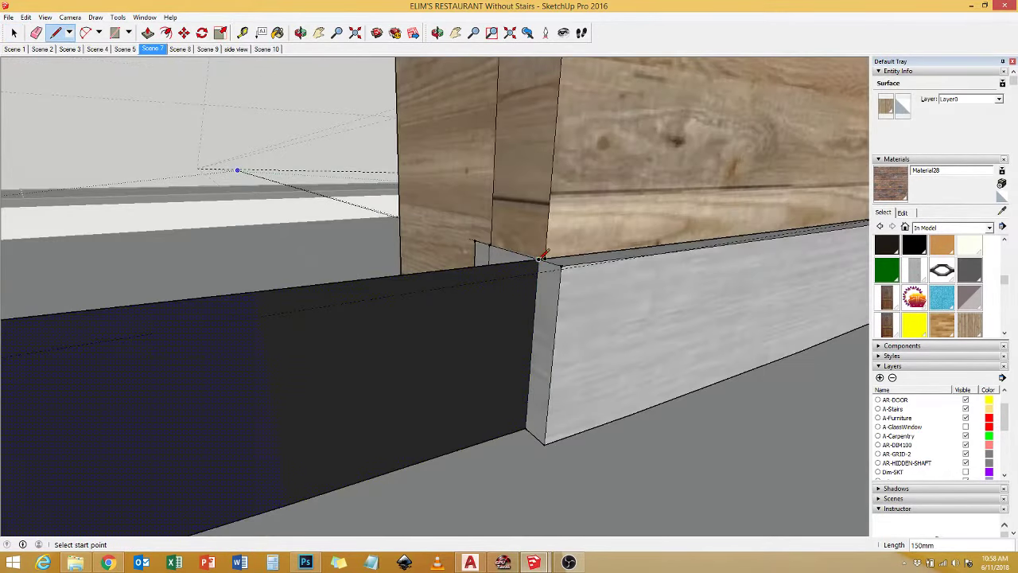
pyautogui.press('e')
pyautogui.scroll(-3, 242, 388)
pyautogui.moveTo(243, 388); pyautogui.dragTo(355, 250, button='middle')
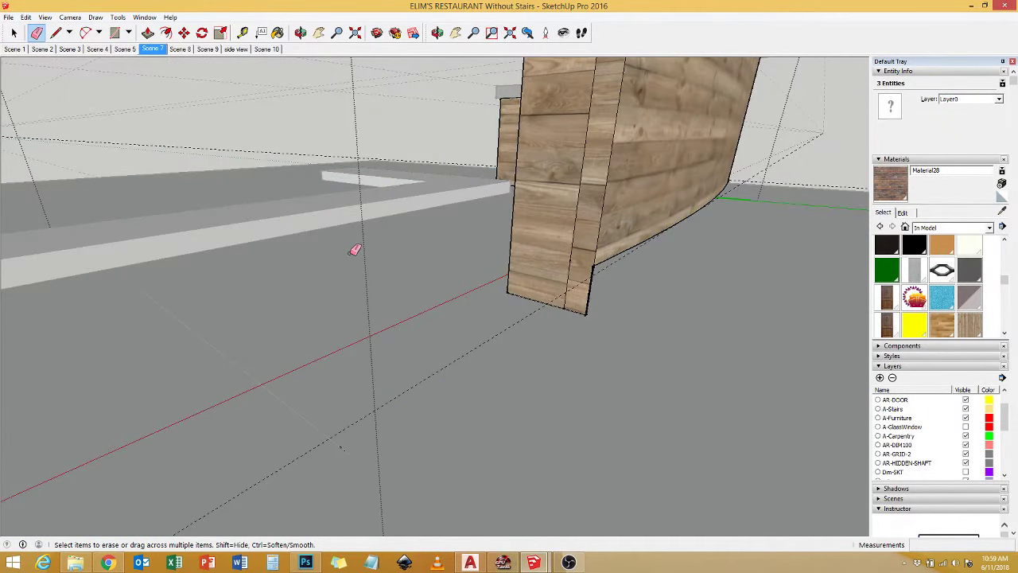
pyautogui.hotkey('ctrl', 'z')
pyautogui.hotkey('ctrl', 'z')
pyautogui.hotkey('ctrl', 'z')
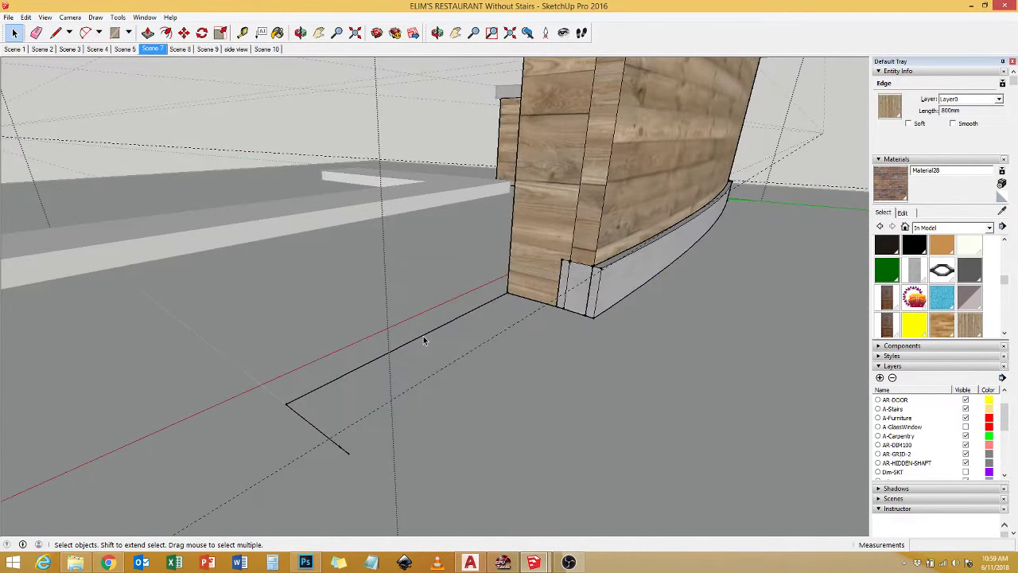
pyautogui.hotkey('ctrl', 'z')
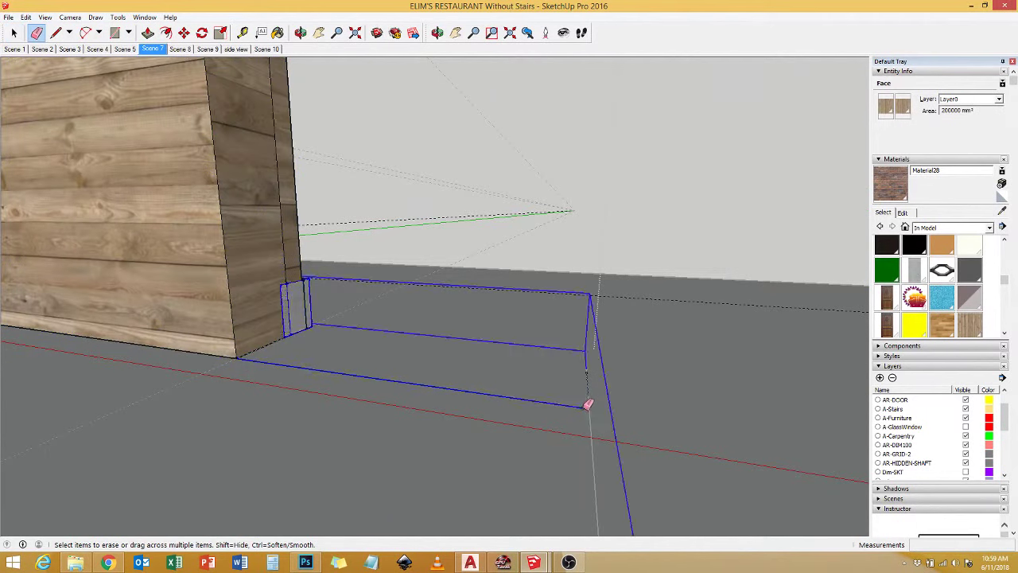
pyautogui.hotkey('ctrl', 'z')
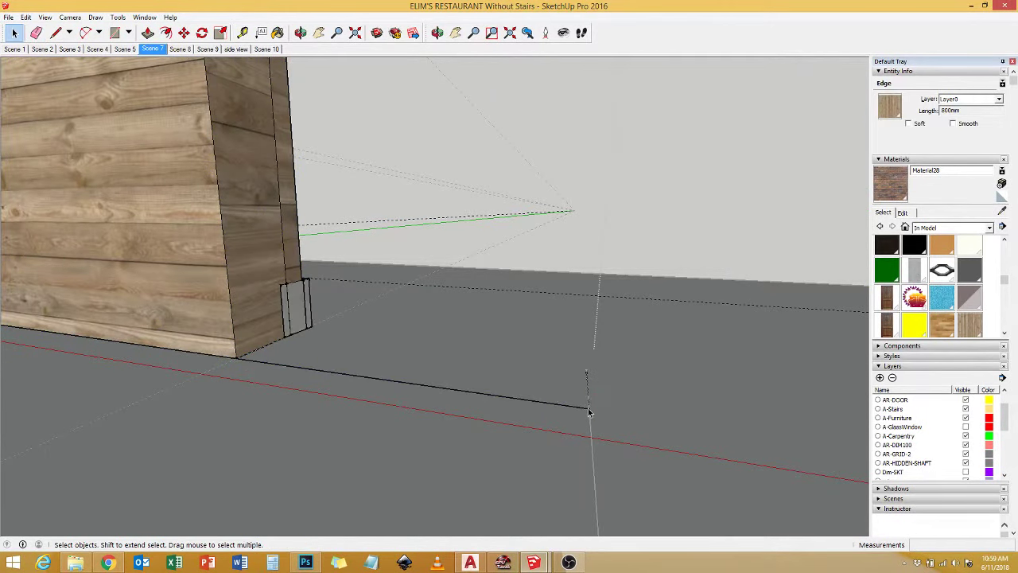
pyautogui.hotkey('ctrl', 'z')
pyautogui.hotkey('ctrl', 'z')
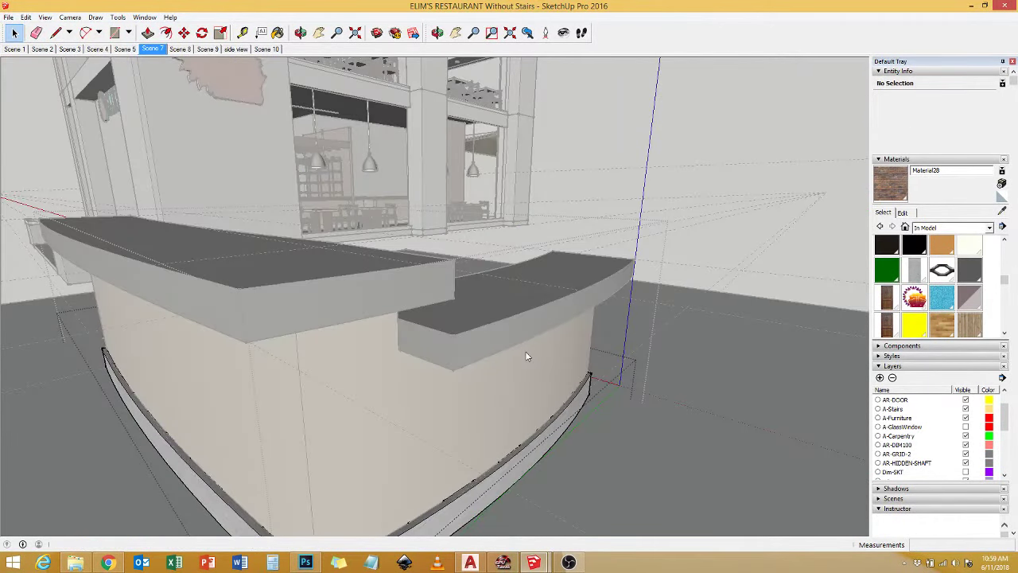
pyautogui.hotkey('ctrl', 'z')
pyautogui.hotkey('ctrl', 'z')
pyautogui.hotkey('ctrl', 'z')
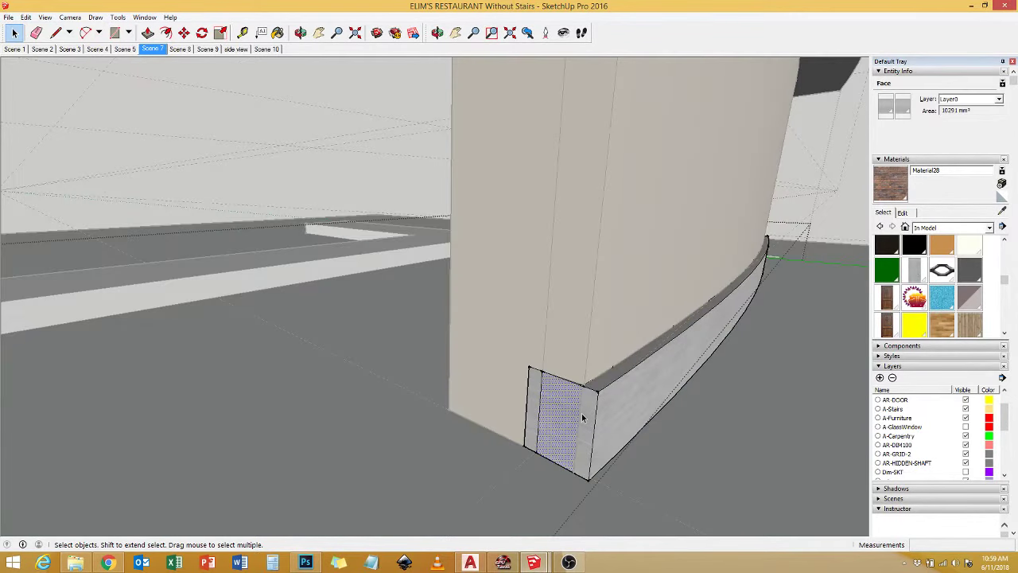
# Push/Pull the base strip's end face out 64mm to close the corner.
pyautogui.press('p')
pyautogui.press('l')
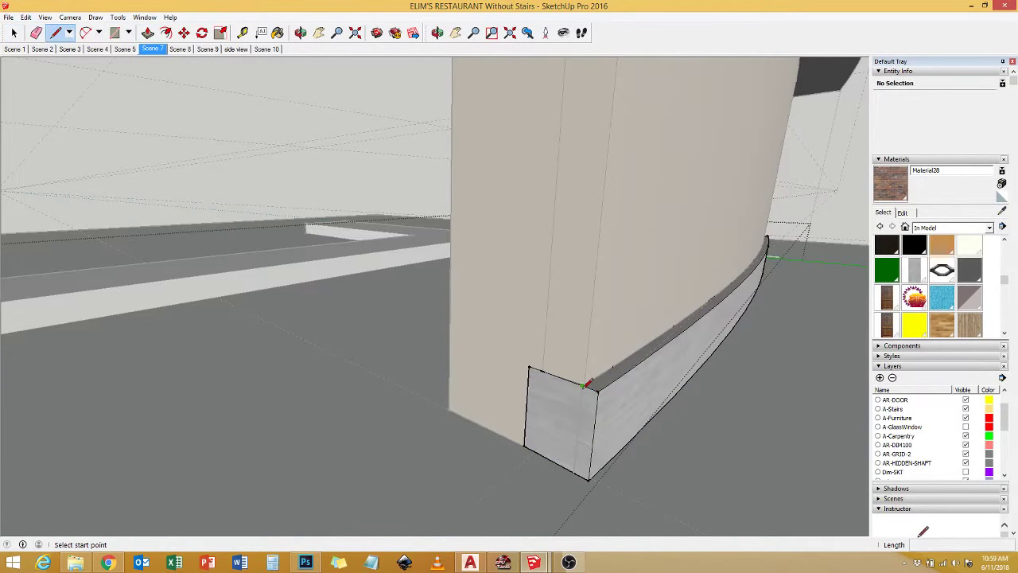
pyautogui.press('p')
pyautogui.moveTo(539, 402)
pyautogui.mouseDown()
pyautogui.moveTo(515, 416)
pyautogui.moveTo(576, 398)
pyautogui.mouseUp()
pyautogui.click(576, 398)
pyautogui.moveTo(576, 398); pyautogui.dragTo(448, 390, button='middle')
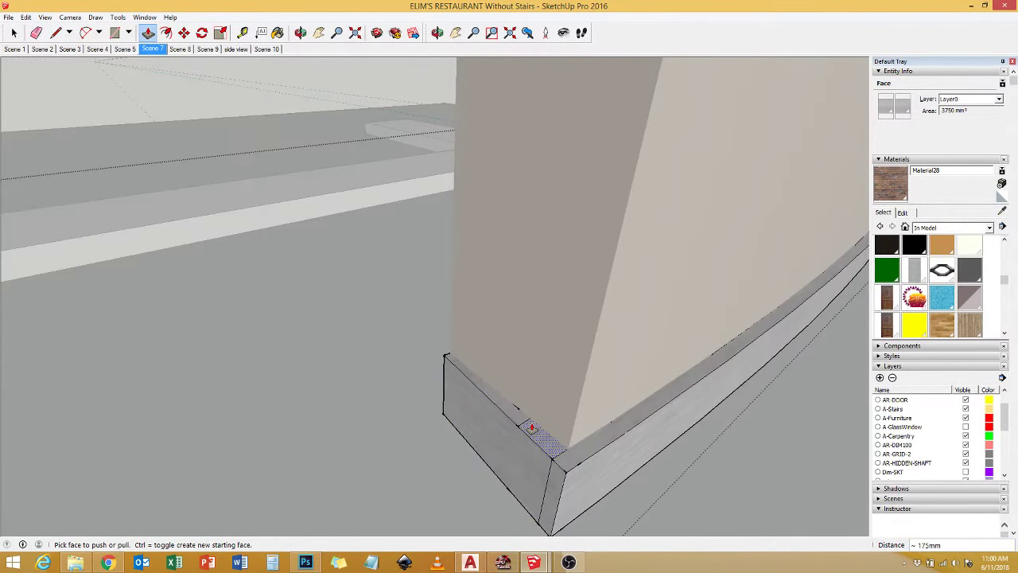
# Select the diagonal floor edge and view the whole curved bar counter.
pyautogui.press('space')
pyautogui.scroll(-3, 466, 400)
pyautogui.scroll(5, 465, 400)
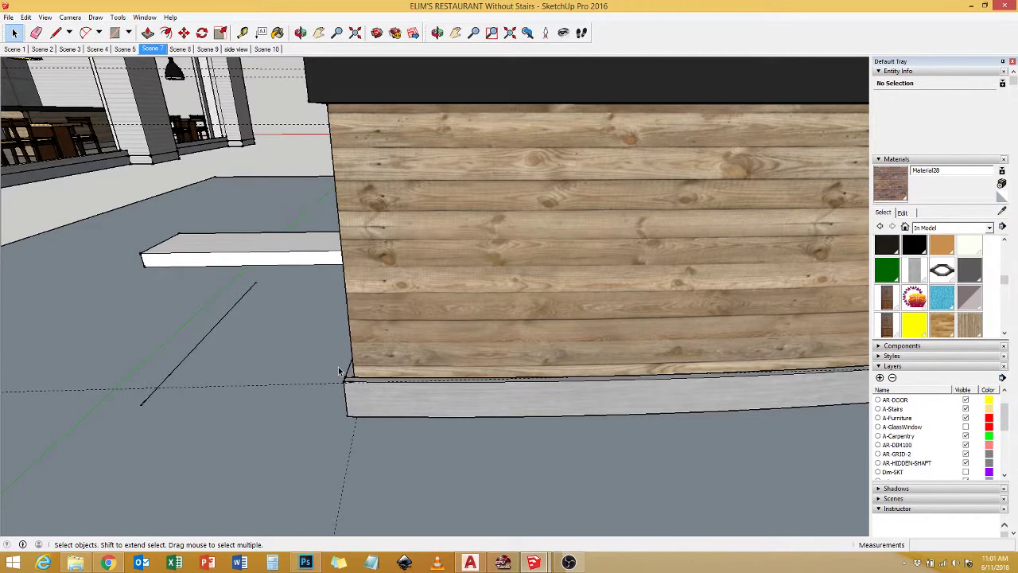
pyautogui.scroll(-2, 338, 371)
pyautogui.click(231, 342)
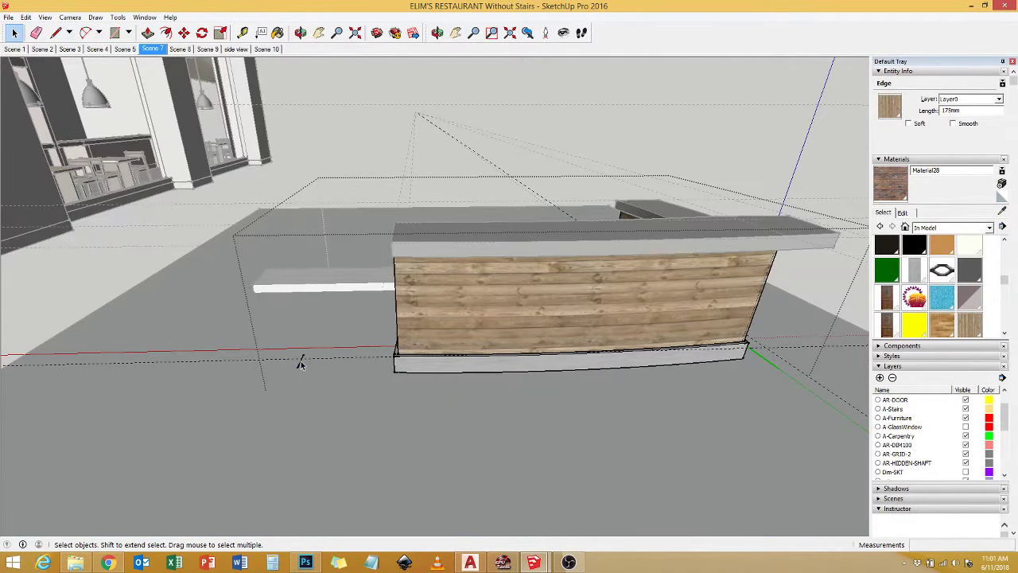
pyautogui.moveTo(301, 363)
pyautogui.mouseDown(button='middle')
pyautogui.moveTo(431, 379)
pyautogui.moveTo(601, 302)
pyautogui.mouseUp(button='middle')
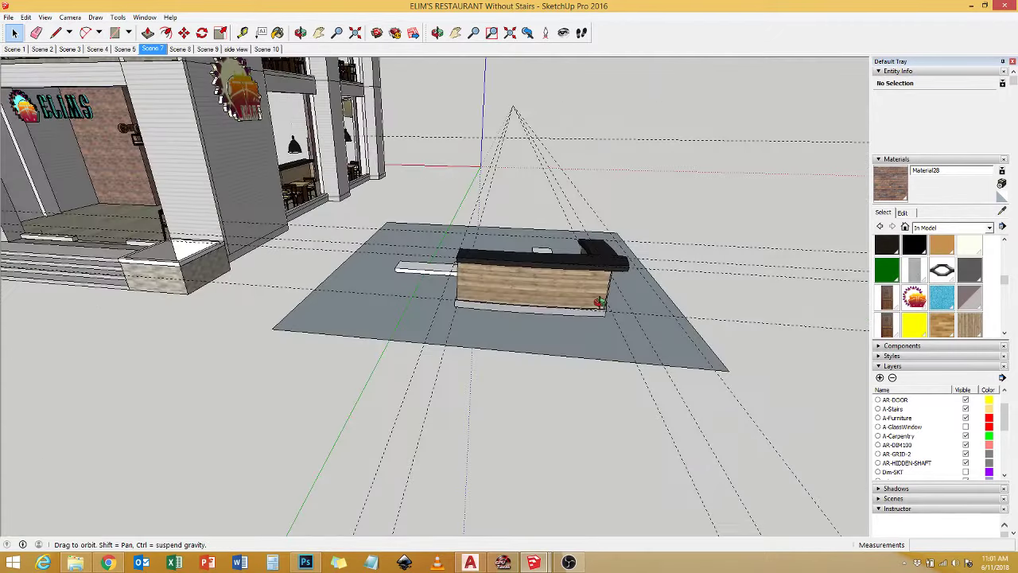
# In AutoCAD, select the bar counter outline plus surrounding counter, manager's room and baking area objects.
pyautogui.click(471, 563)
pyautogui.scroll(4, 584, 320)
pyautogui.click(518, 279)
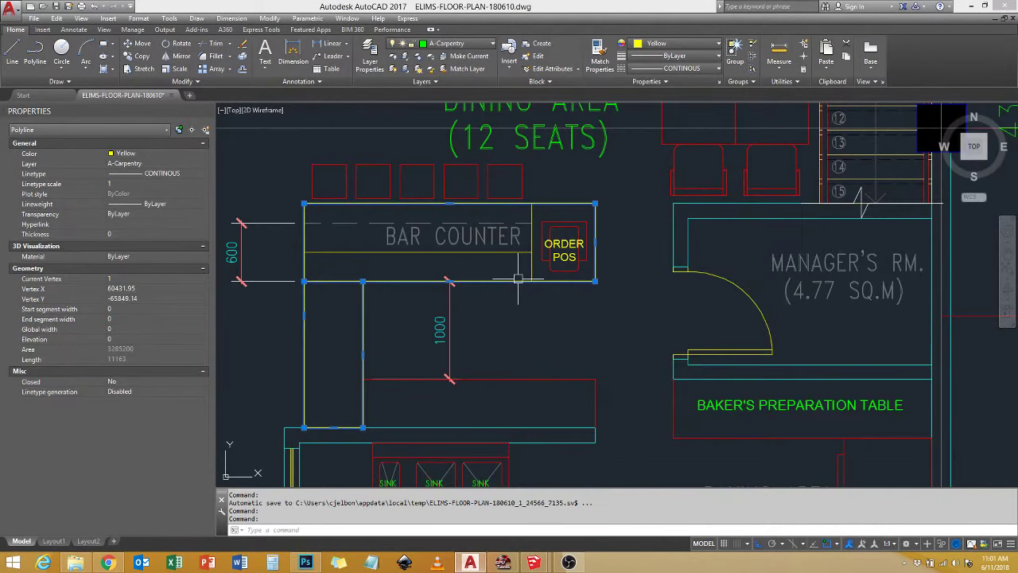
pyautogui.click(529, 206)
pyautogui.scroll(-2, 543, 223)
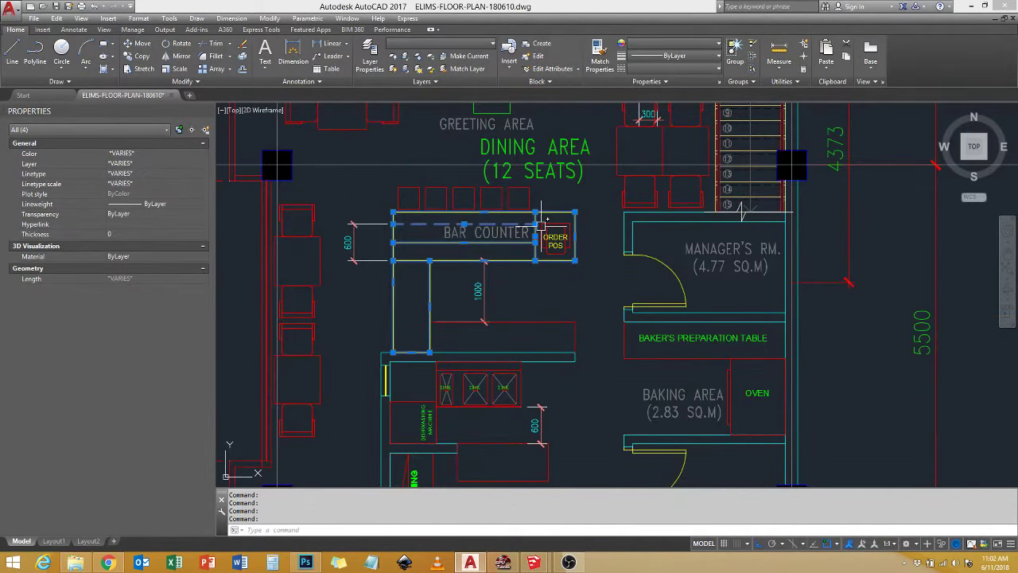
pyautogui.moveTo(541, 225); pyautogui.dragTo(586, 368)
pyautogui.scroll(2, 585, 369)
pyautogui.scroll(-4, 561, 320)
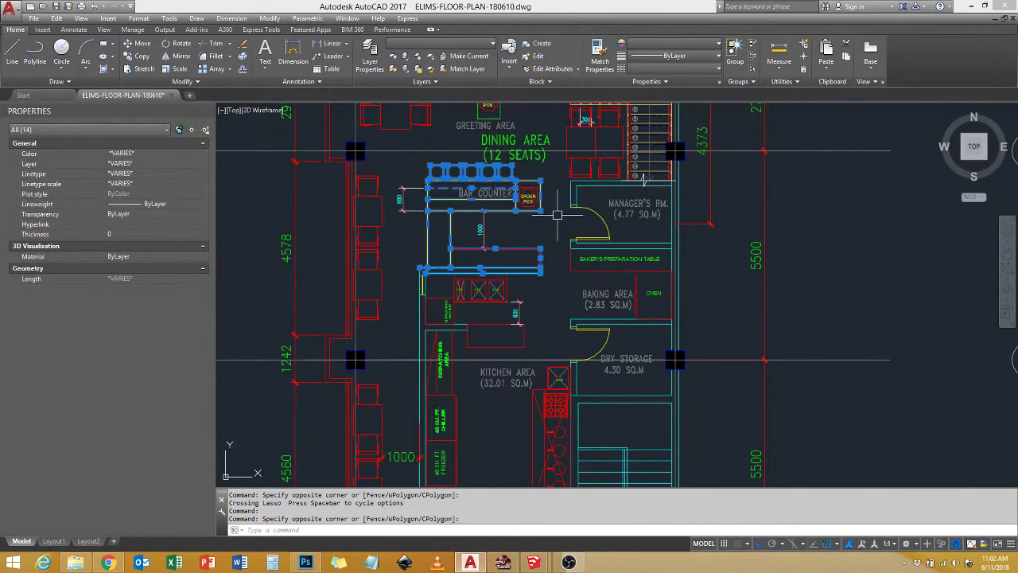
pyautogui.scroll(2, 604, 191)
pyautogui.scroll(2, 549, 262)
pyautogui.moveTo(535, 314); pyautogui.dragTo(549, 285)
pyautogui.scroll(-3, 549, 285)
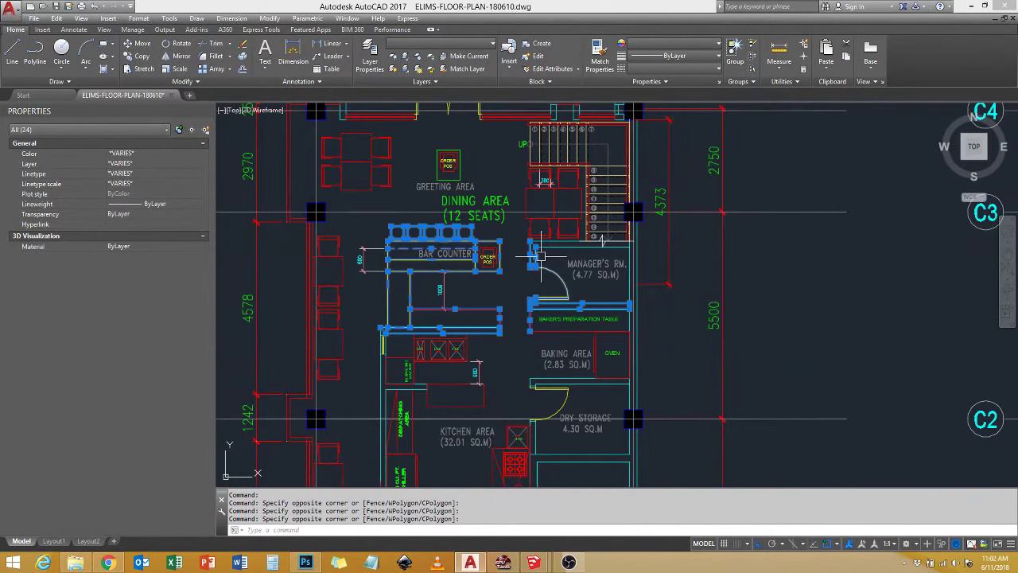
pyautogui.scroll(2, 540, 253)
pyautogui.moveTo(557, 223); pyautogui.dragTo(728, 238)
pyautogui.moveTo(461, 326); pyautogui.dragTo(561, 360)
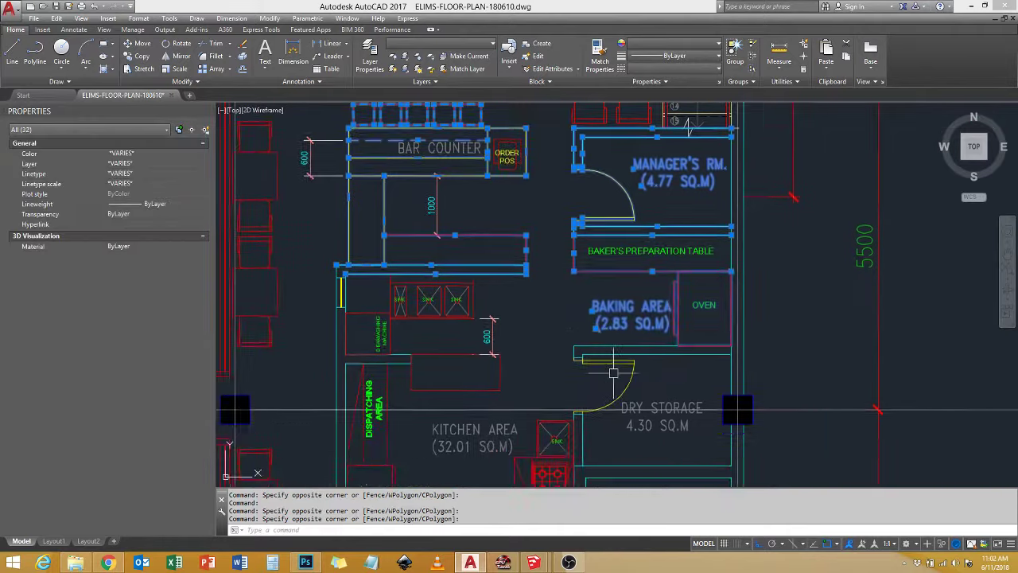
# Extend the selection toward the kitchen, chiller and freezer, and zoom out over the selection.
pyautogui.scroll(2, 610, 284)
pyautogui.moveTo(610, 284); pyautogui.dragTo(440, 261)
pyautogui.moveTo(440, 261); pyautogui.dragTo(496, 201, button='middle')
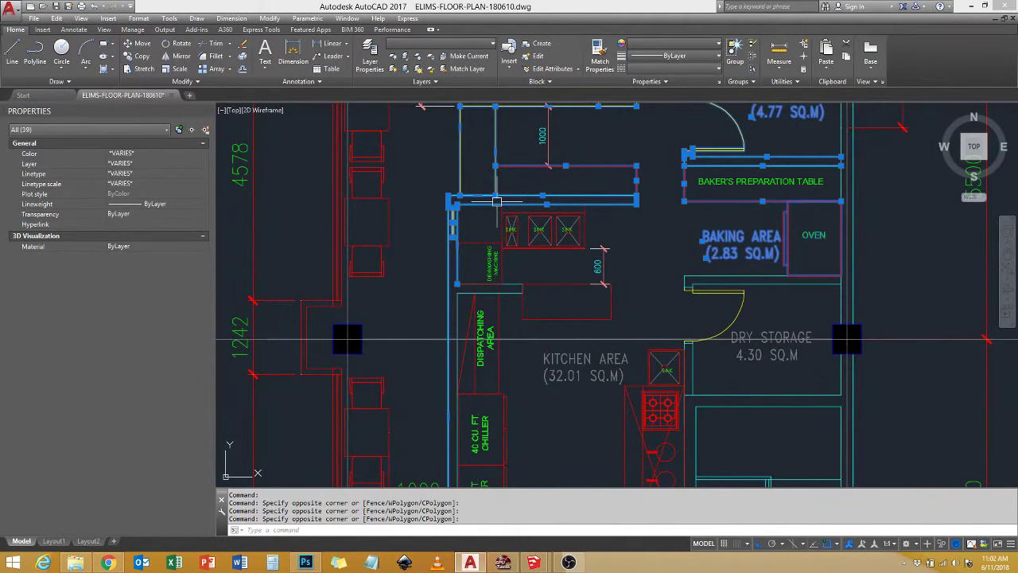
pyautogui.moveTo(619, 308); pyautogui.dragTo(570, 19, button='middle')
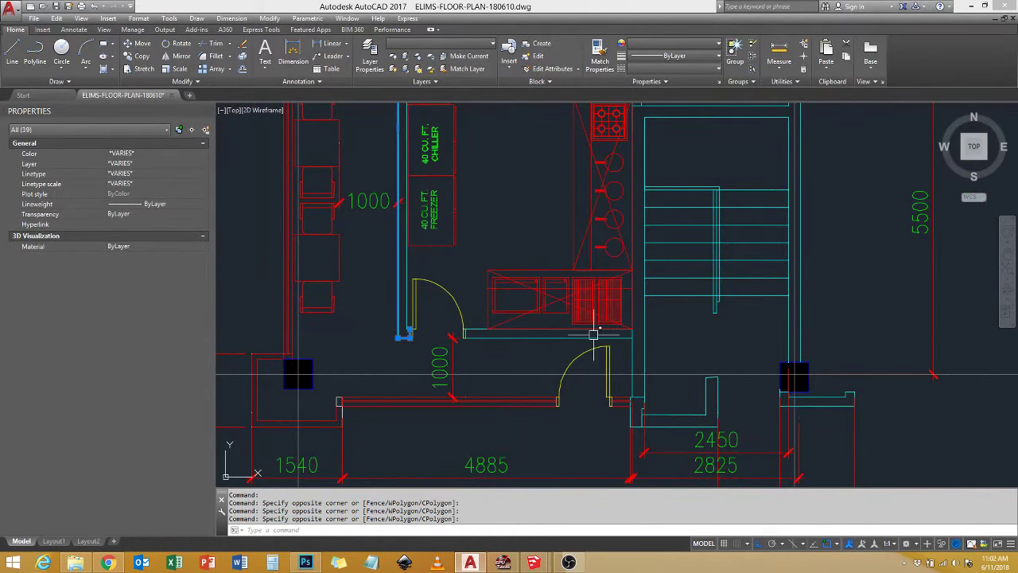
pyautogui.moveTo(596, 336); pyautogui.dragTo(620, 356, button='middle')
pyautogui.scroll(-3, 518, 220)
pyautogui.moveTo(518, 221); pyautogui.dragTo(481, 370, button='middle')
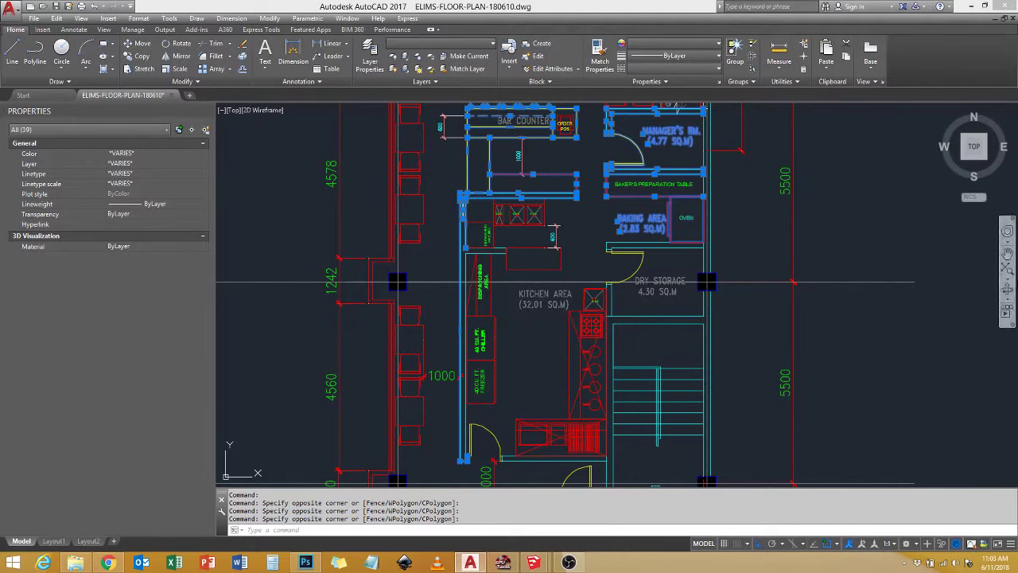
pyautogui.scroll(3, 542, 143)
pyautogui.scroll(1, 471, 256)
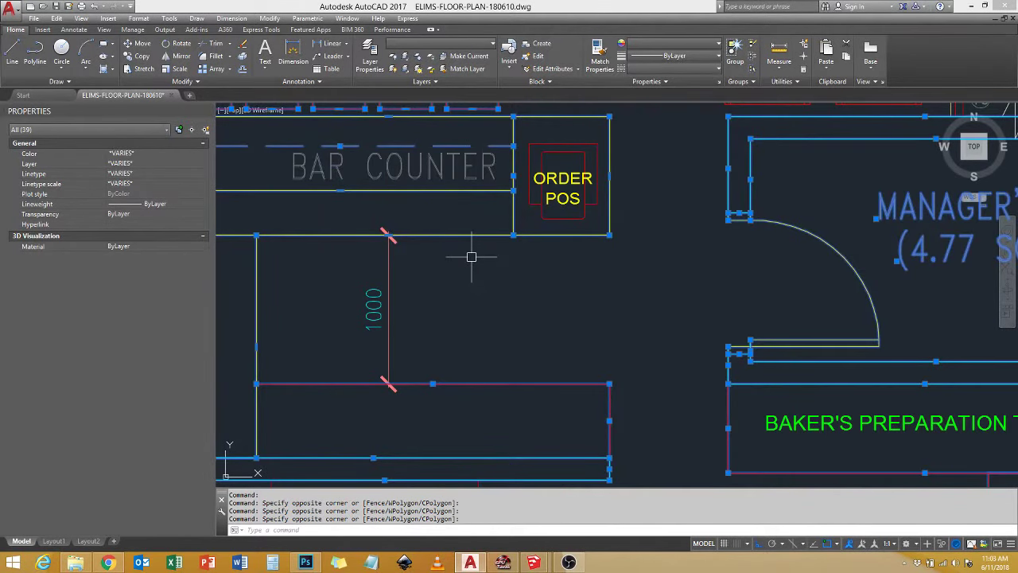
pyautogui.scroll(-2, 471, 256)
pyautogui.moveTo(588, 217); pyautogui.dragTo(682, 238, button='middle')
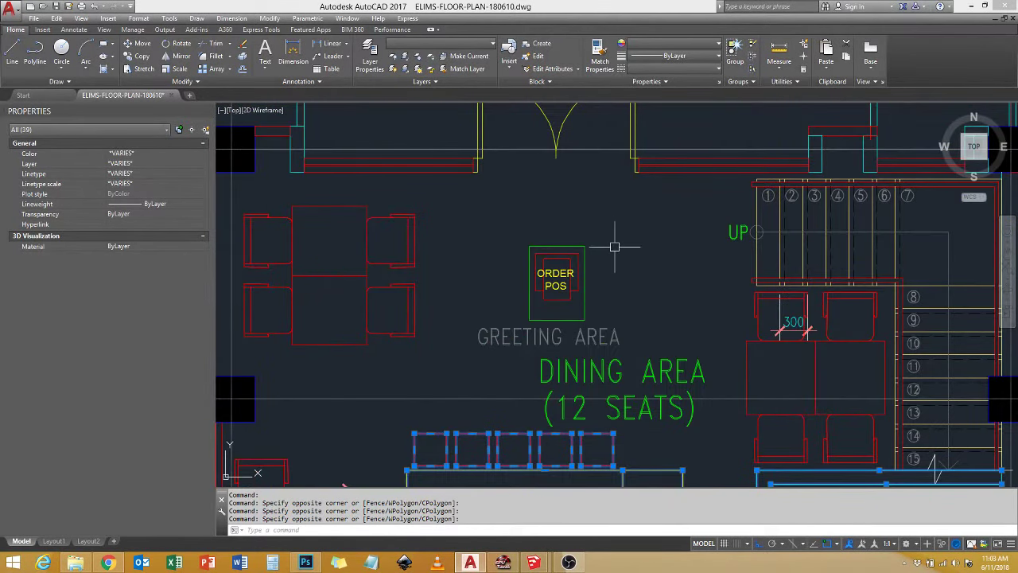
pyautogui.scroll(4, 614, 247)
pyautogui.scroll(-3, 691, 242)
# Copy the bar counter, paste it into empty space and select all 41 pasted objects.
pyautogui.scroll(-5, 503, 270)
pyautogui.hotkey('ctrl', 'c')
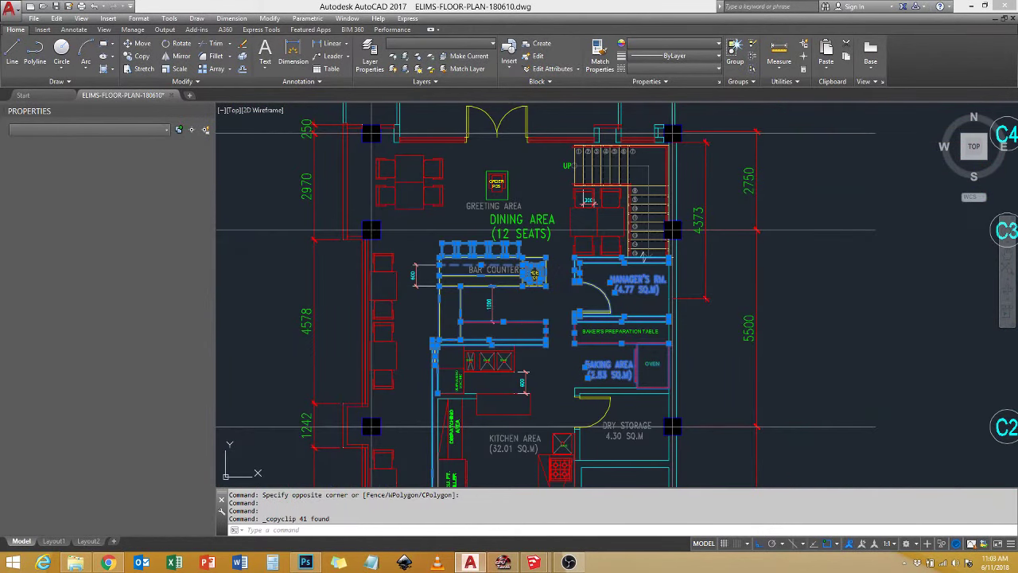
pyautogui.hotkey('ctrl', 'v')
pyautogui.click(671, 300)
pyautogui.click(693, 337)
pyautogui.press('Escape')
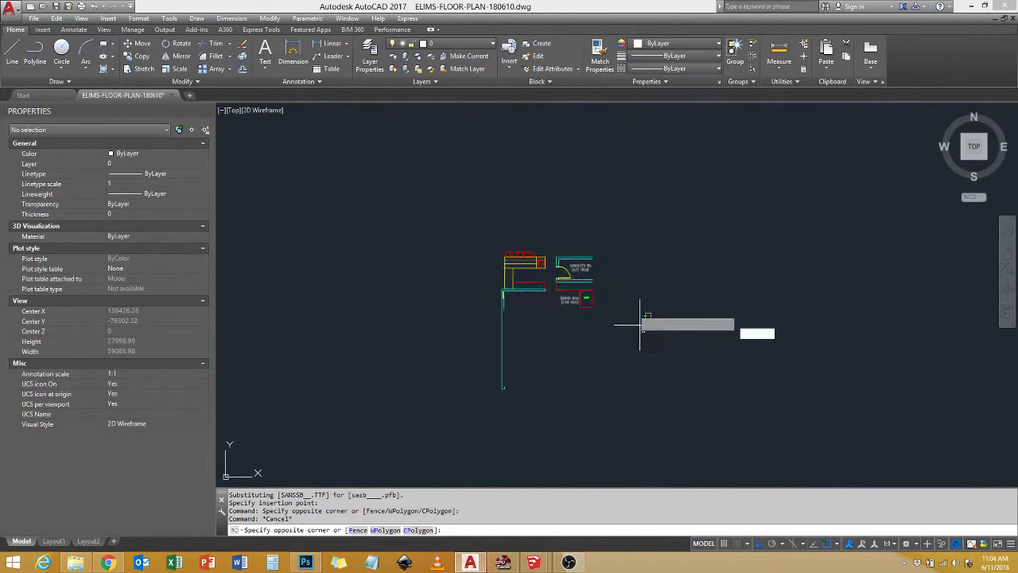
pyautogui.click(644, 332)
pyautogui.click(431, 159)
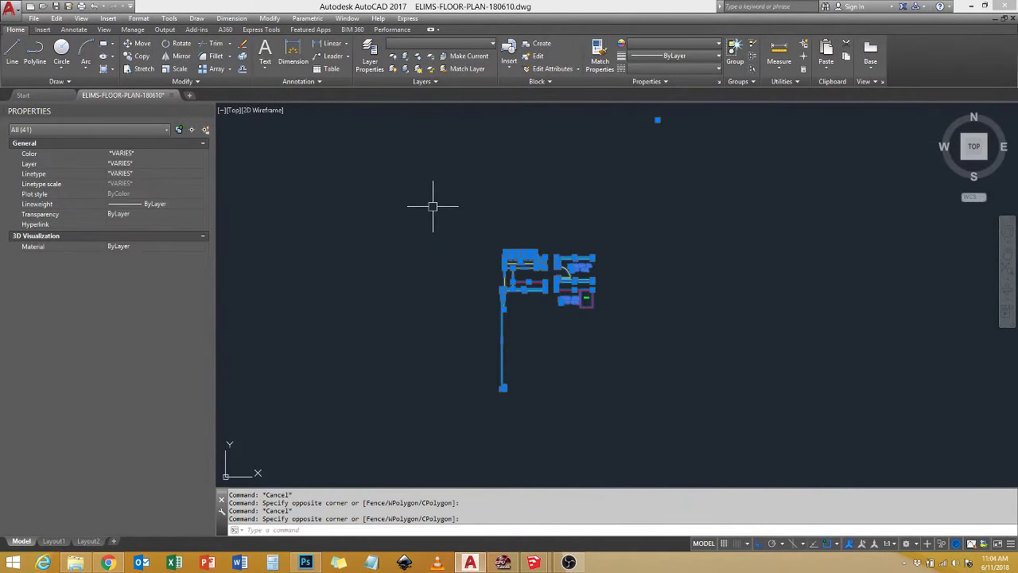
# Turn the pasted objects into a block named counter with the B command.
pyautogui.write('b')
pyautogui.press('Return')
pyautogui.write('coun')
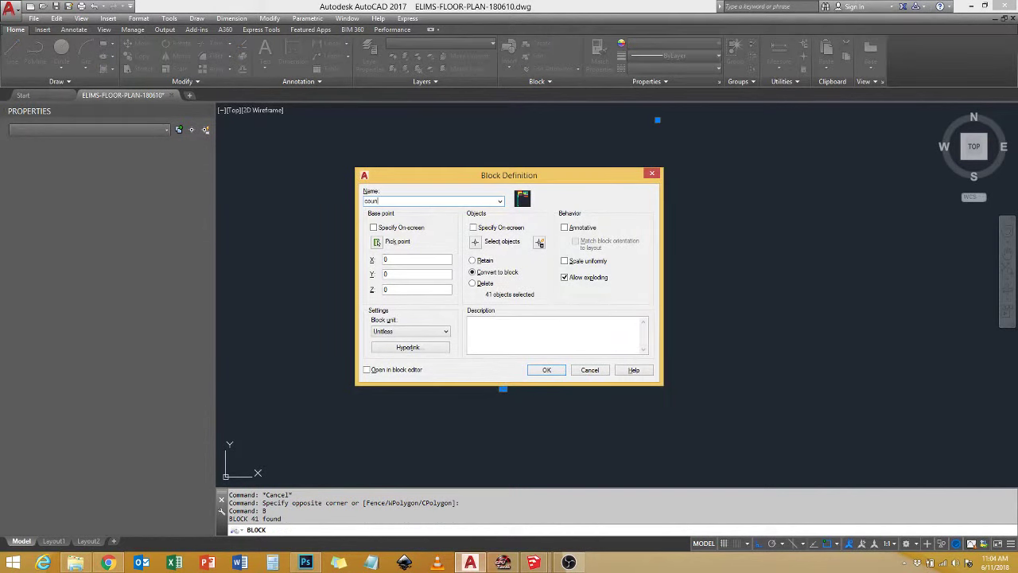
pyautogui.write('ter')
pyautogui.press('Return')
pyautogui.rightClick(522, 294)
# Write the counter block out to counter.dwg with WBLOCK.
pyautogui.write('wblock')
pyautogui.press('Return')
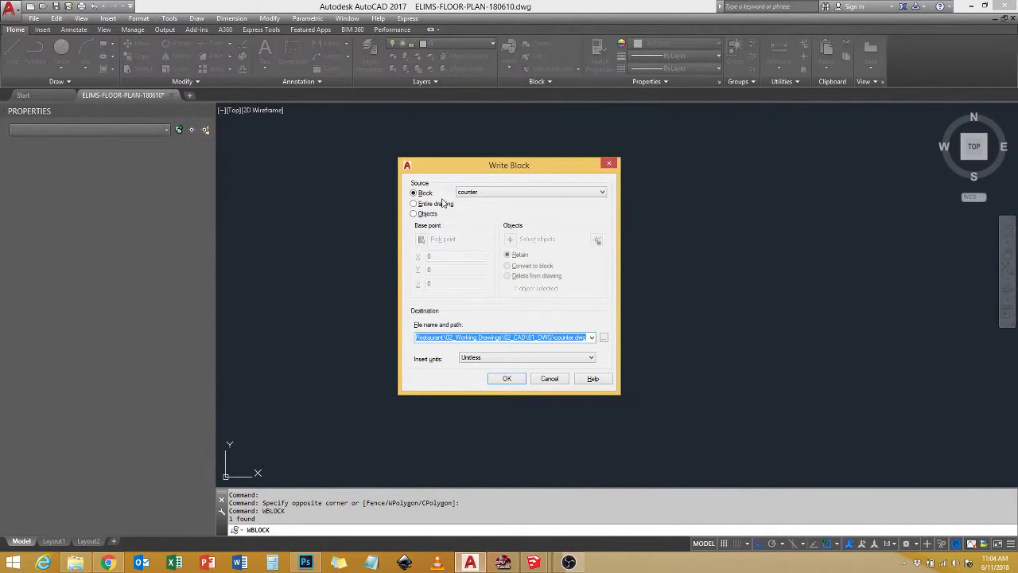
pyautogui.click(604, 338)
pyautogui.click(652, 379)
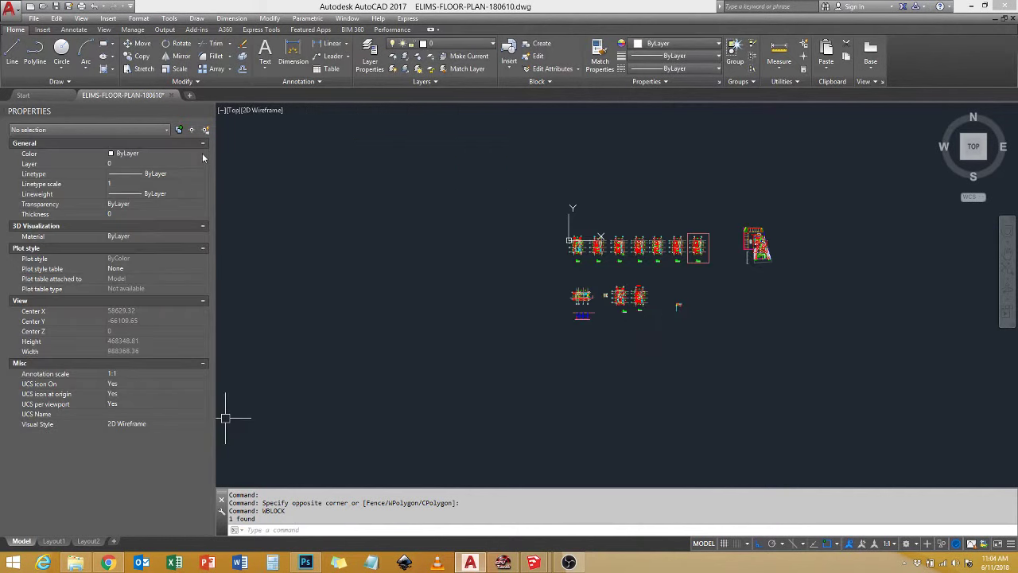
pyautogui.click(597, 308)
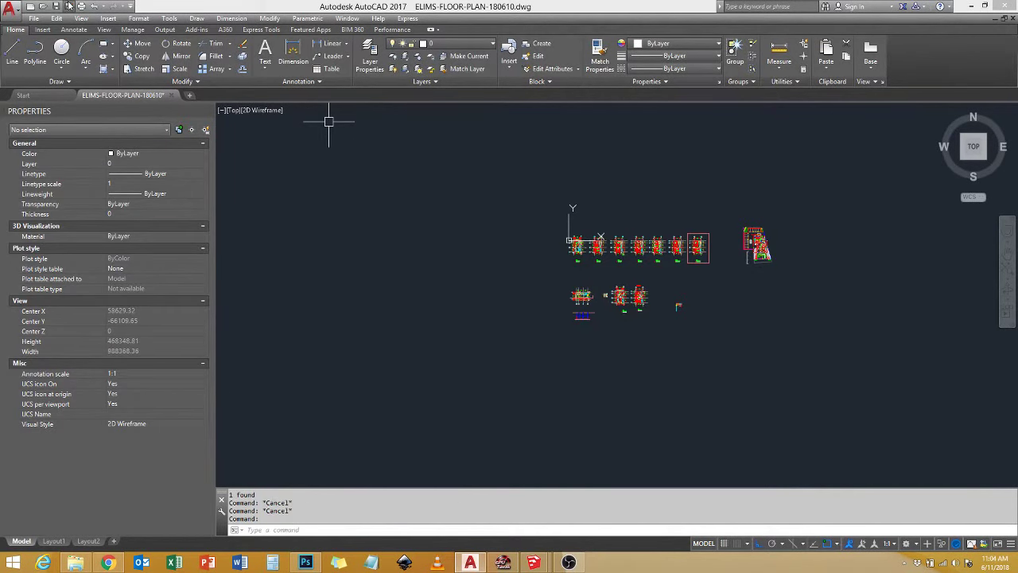
# Open Save As, cancel it without saving, and go to the project folder window.
pyautogui.click(68, 5)
pyautogui.press('Escape')
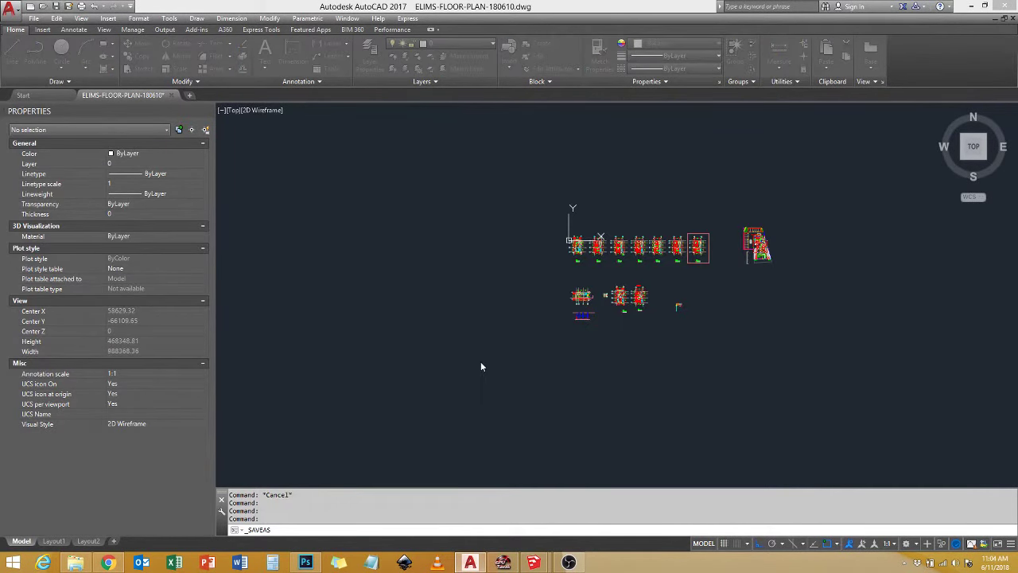
pyautogui.hotkey('alt', 'Tab')
# Check the counter drawing in the 01_DWG folder, then return to AutoCAD and the browser.
pyautogui.doubleClick(212, 132)
pyautogui.click(267, 166)
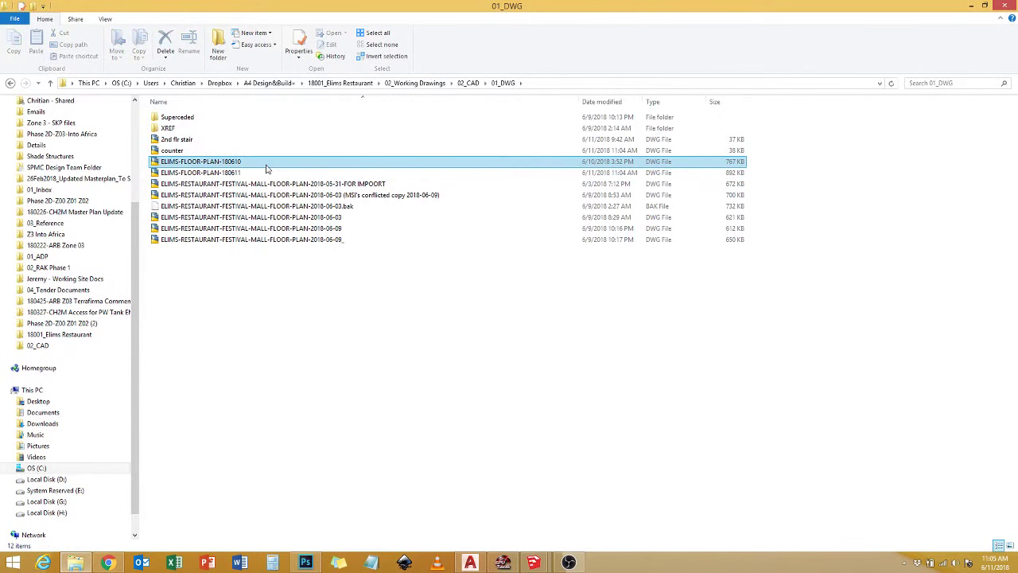
pyautogui.hotkey('alt', 'Tab')
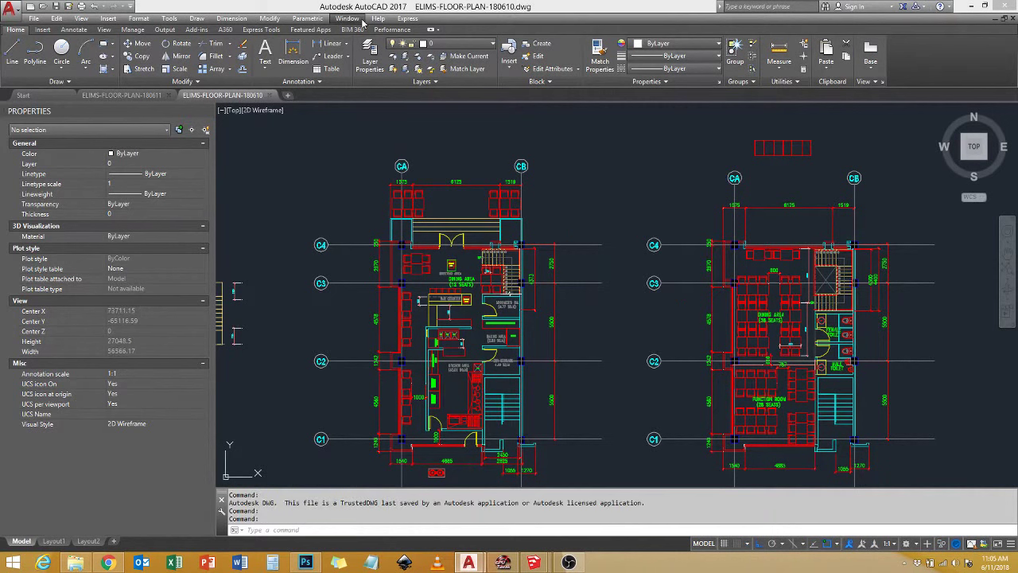
pyautogui.click(111, 563)
# Open the Help Center article 'Copying What You've Already Drawn' and read down to rotating copies.
pyautogui.click(183, 149)
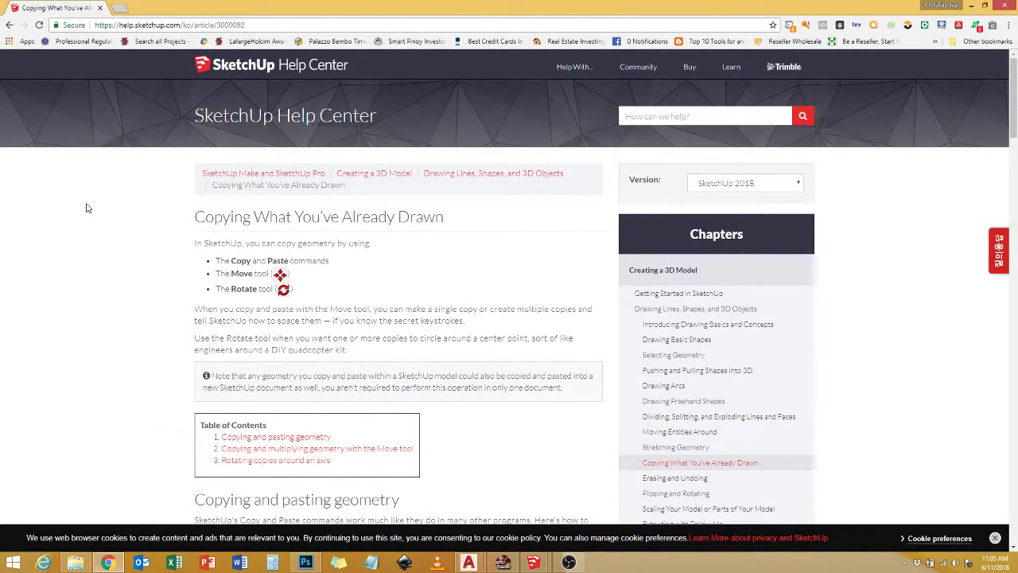
pyautogui.scroll(-4, 119, 204)
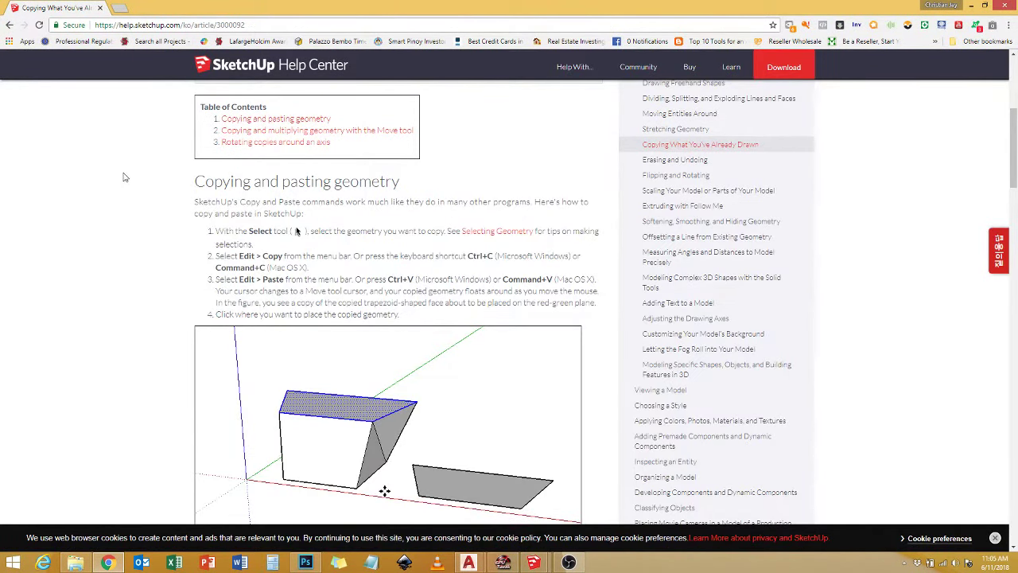
pyautogui.scroll(-7, 124, 177)
pyautogui.scroll(-1, 127, 177)
pyautogui.scroll(-1, 127, 178)
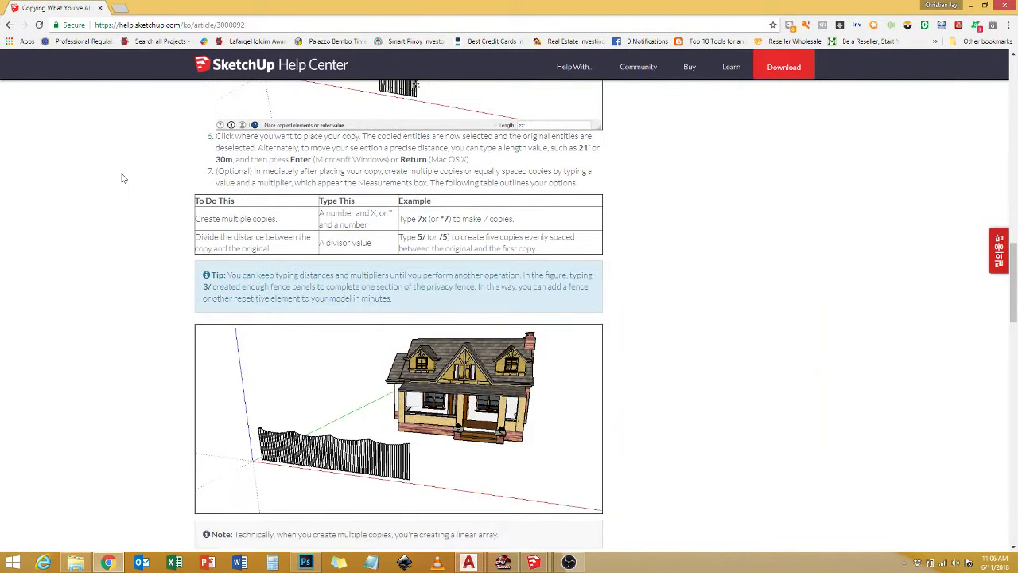
pyautogui.scroll(-4, 123, 179)
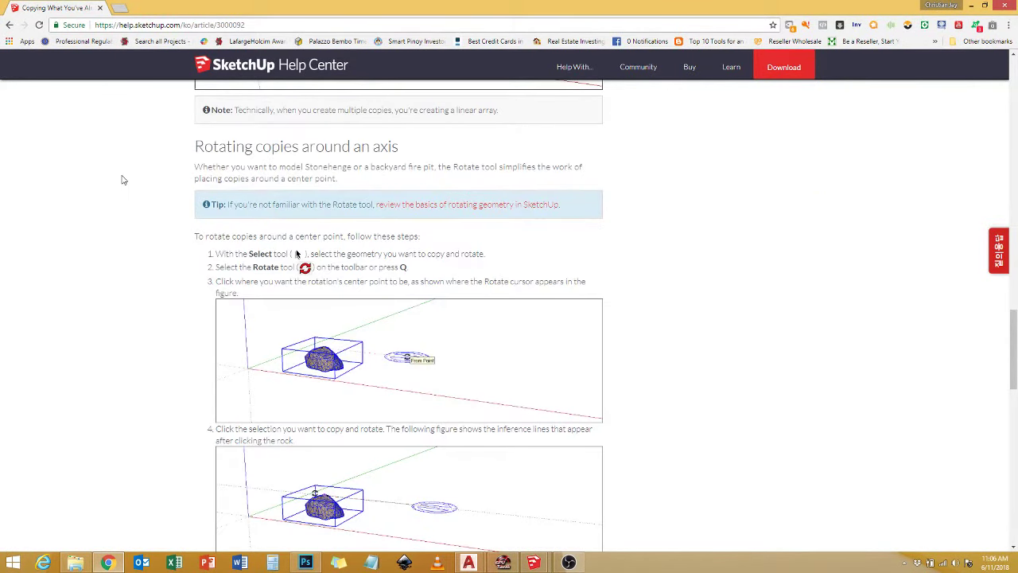
pyautogui.scroll(-6, 108, 230)
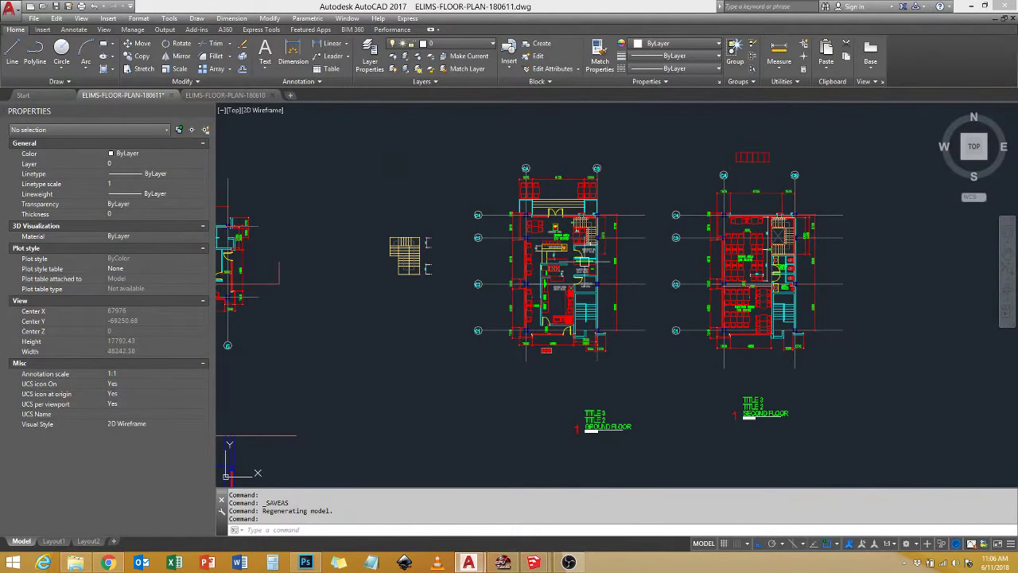
# Look over the ELIMS-FLOOR-PLAN-180610 plans, then bring up 180611 and the SketchUp stairs model.
pyautogui.click(225, 95)
pyautogui.scroll(-3, 436, 328)
pyautogui.scroll(3, 436, 327)
pyautogui.scroll(2, 436, 328)
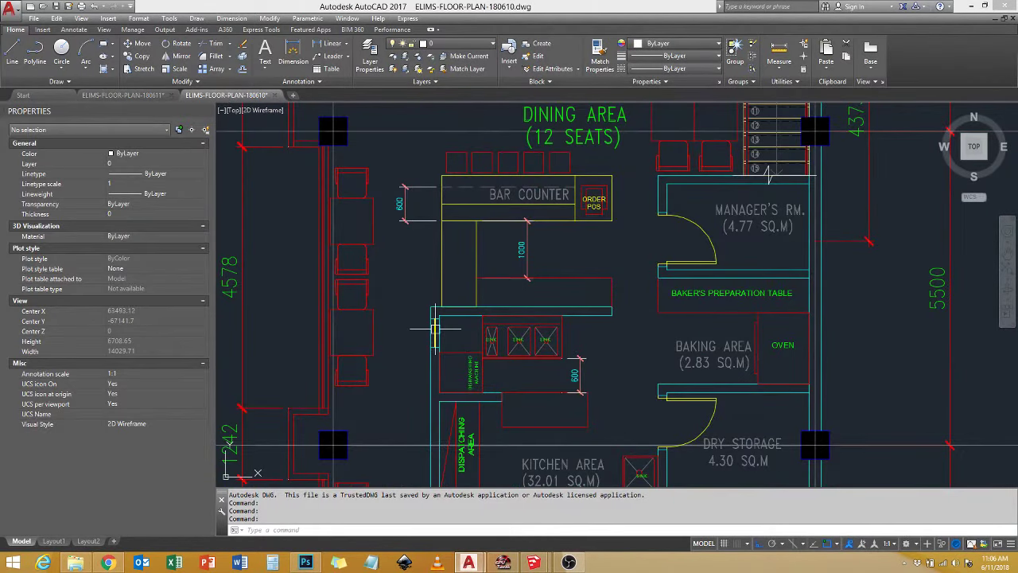
pyautogui.scroll(-10, 436, 328)
pyautogui.moveTo(540, 334); pyautogui.dragTo(677, 345, button='middle')
pyautogui.scroll(4, 637, 231)
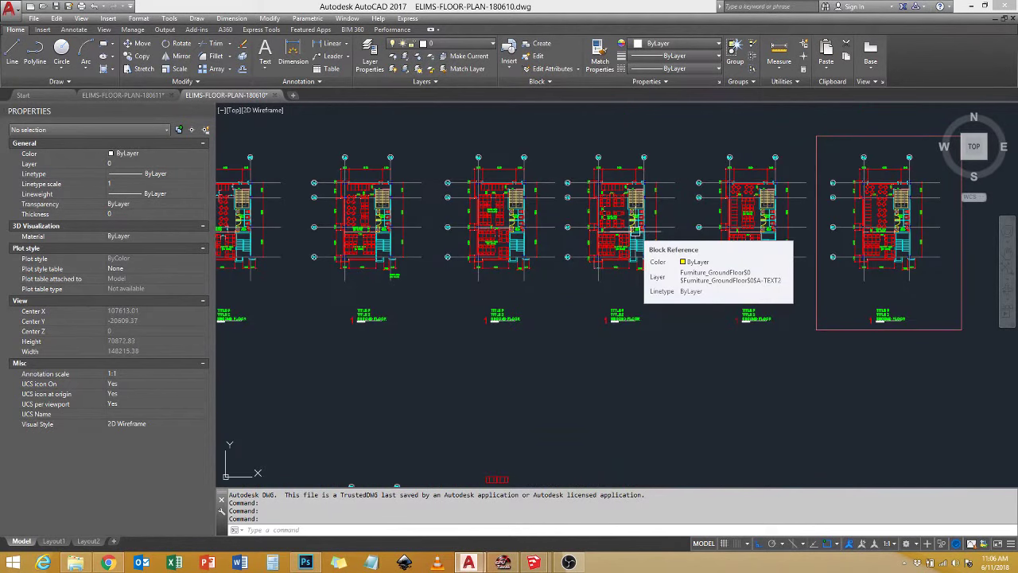
pyautogui.scroll(1, 548, 277)
pyautogui.scroll(1, 548, 277)
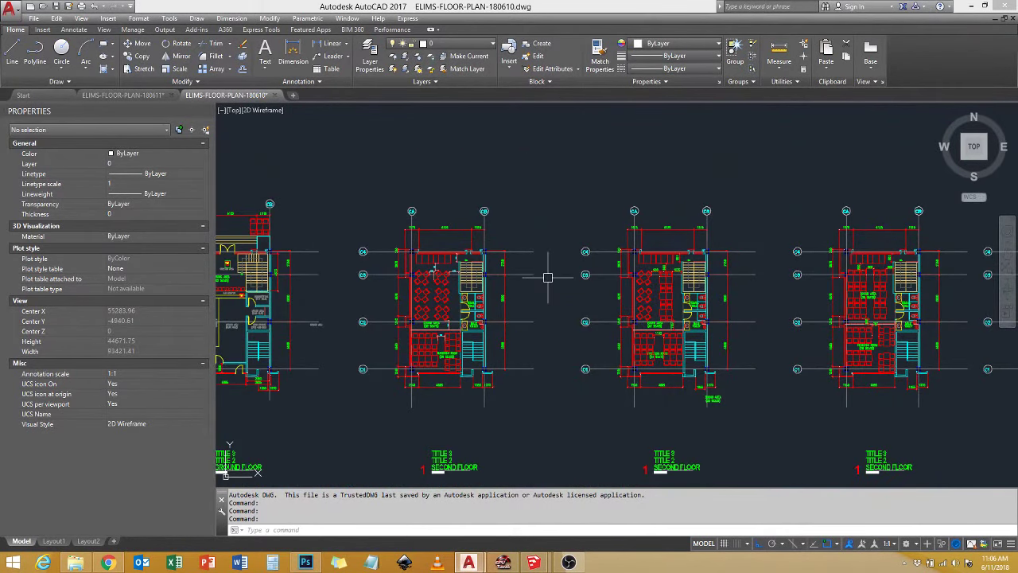
pyautogui.hotkey('ctrl', 'Tab')
pyautogui.hotkey('ctrl', 'Tab')
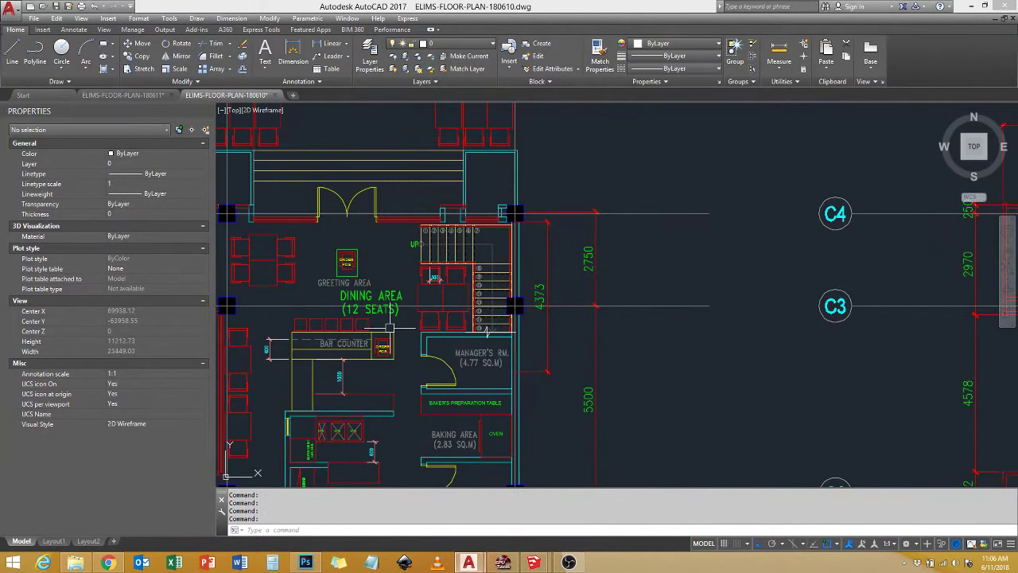
pyautogui.click(534, 563)
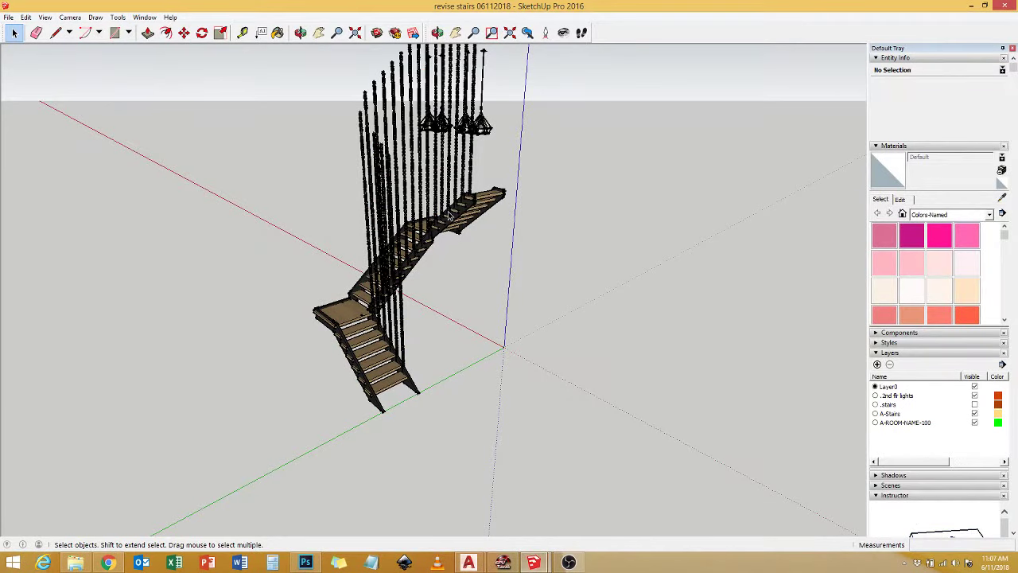
# Select all the stair groups in the revise stairs model and make them one component.
pyautogui.hotkey('ctrl', 'a')
pyautogui.scroll(-3, 450, 215)
pyautogui.scroll(3, 437, 285)
pyautogui.rightClick(391, 362)
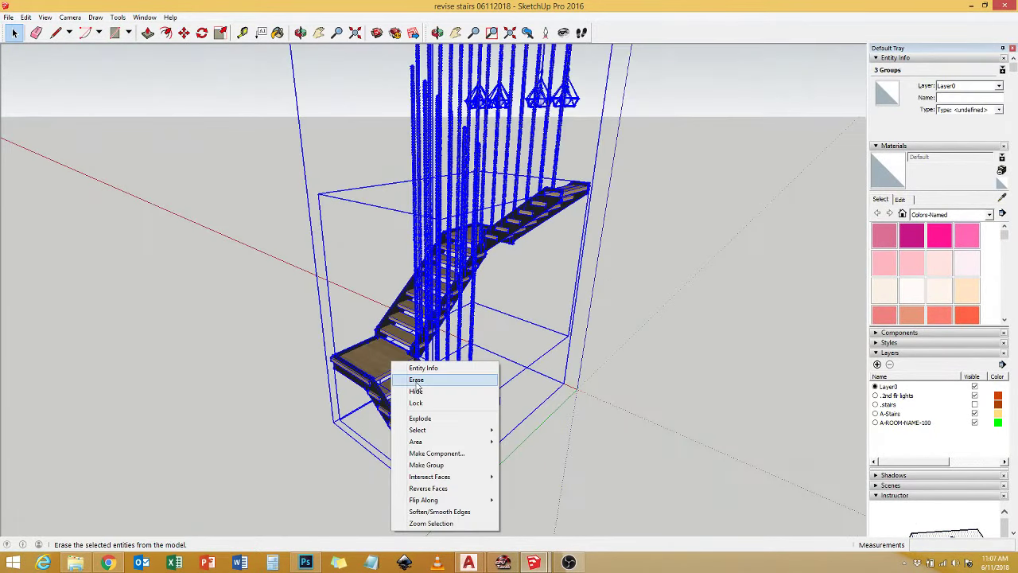
pyautogui.click(416, 382)
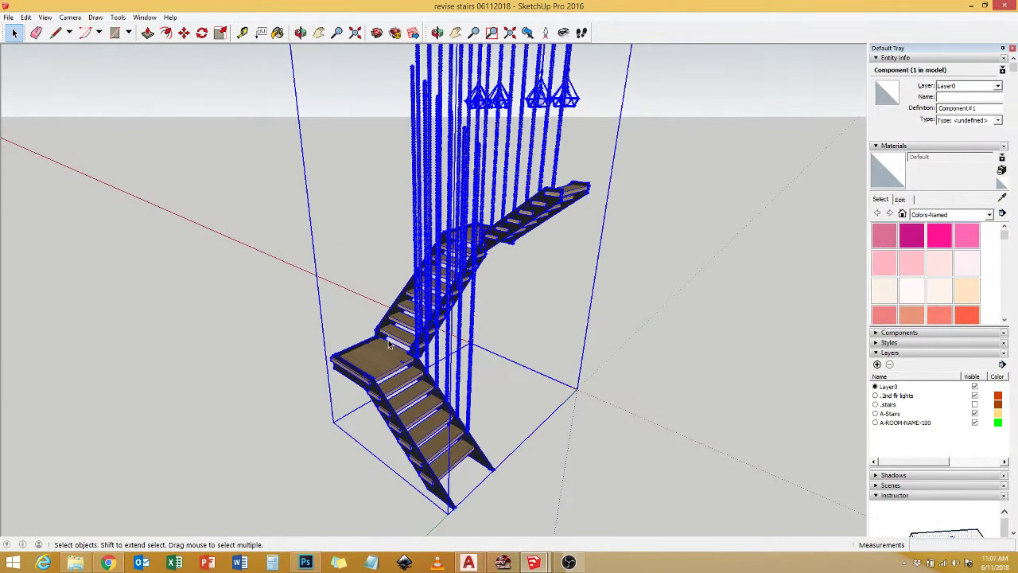
# Paste the copied geometry into the ELIM'S RESTAURANT Without Stairs model.
pyautogui.click(523, 566)
pyautogui.click(543, 565)
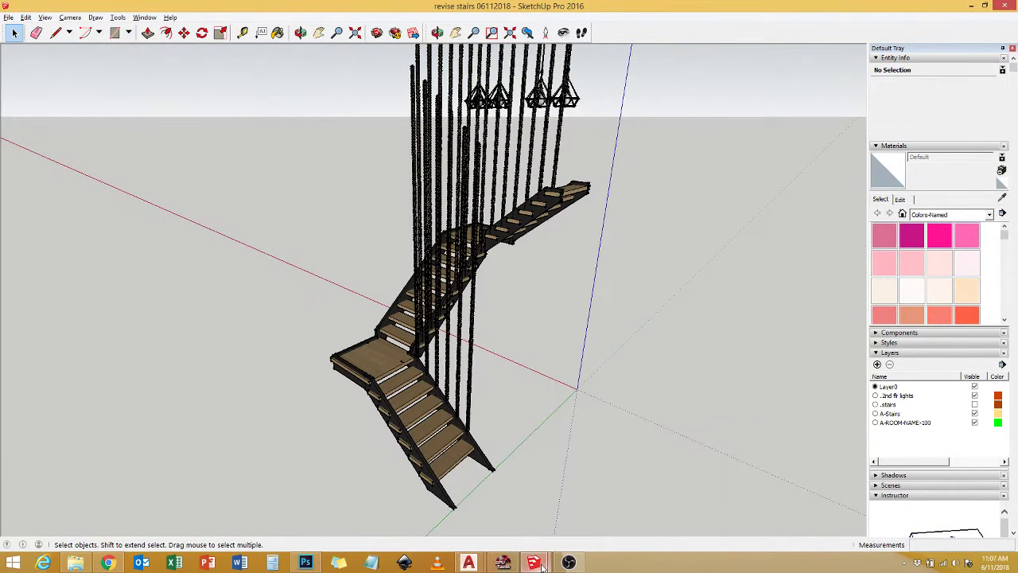
pyautogui.click(542, 565)
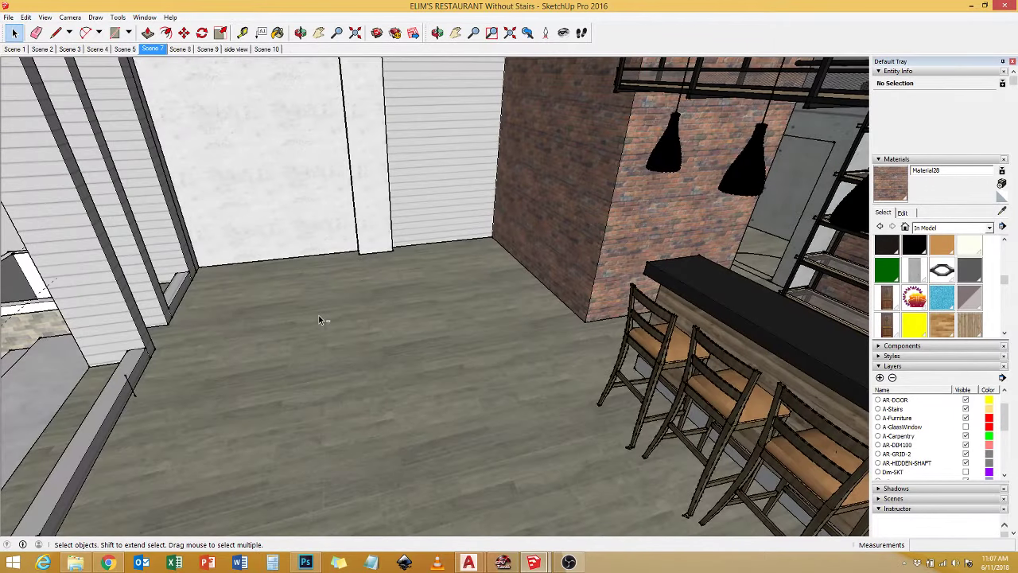
pyautogui.hotkey('ctrl', 'v')
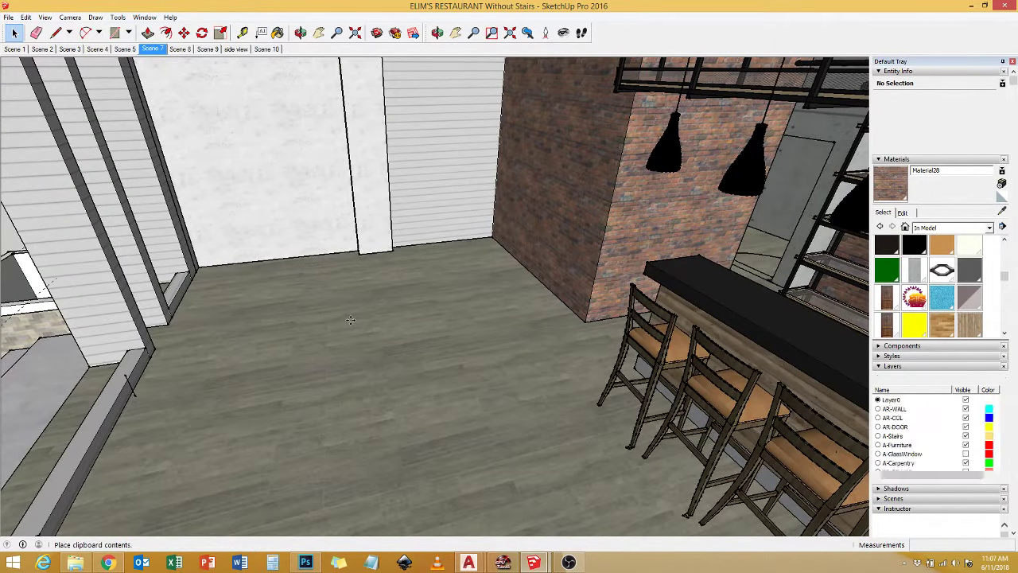